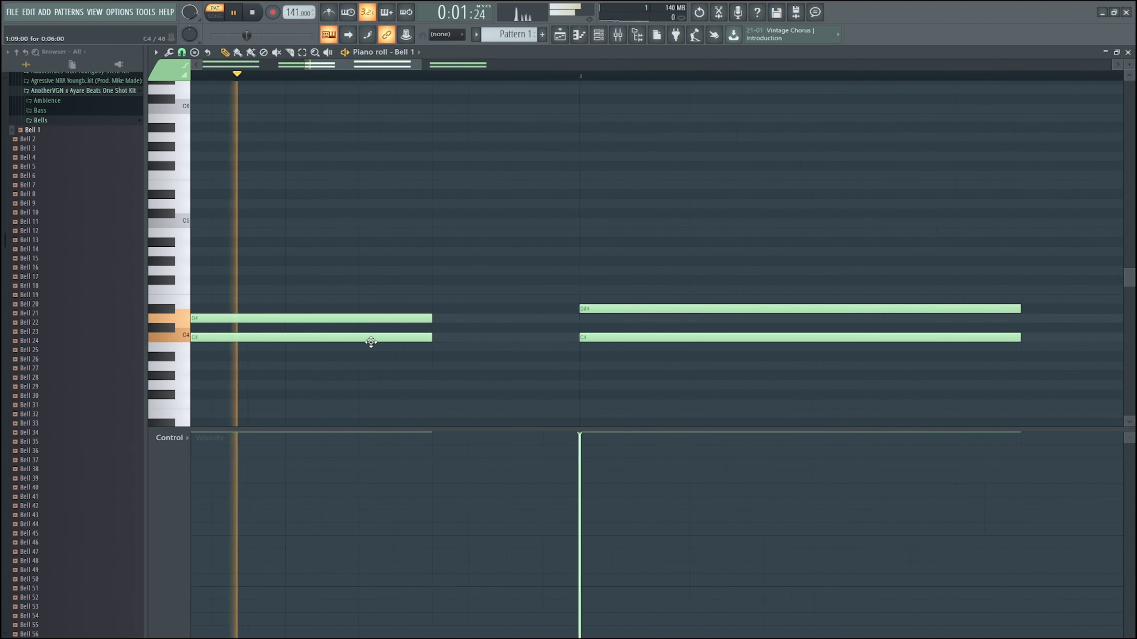
# Duplicate the existing alternating C4/D#4 and C4/D4 chords so the bell progression fills four bars.
pyautogui.press('space')
pyautogui.hotkey('ctrl', 'b')
pyautogui.moveTo(497, 340); pyautogui.dragTo(516, 340)
# Add a G4 melody note above the first chord and play it back.
pyautogui.click(246, 260)
pyautogui.click(204, 278)
pyautogui.press('space')
pyautogui.press('space')
pyautogui.scroll(3, 205, 281)
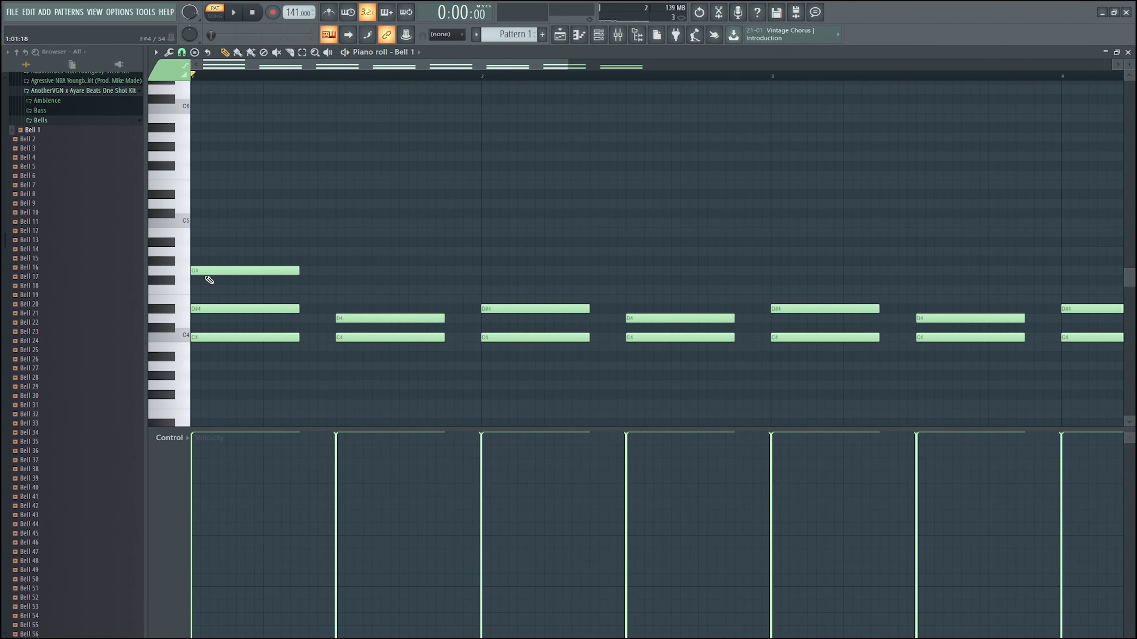
# Raise the first melody note to G#4, add a G4 above the second chord, and audition them.
pyautogui.press('space')
pyautogui.press('space')
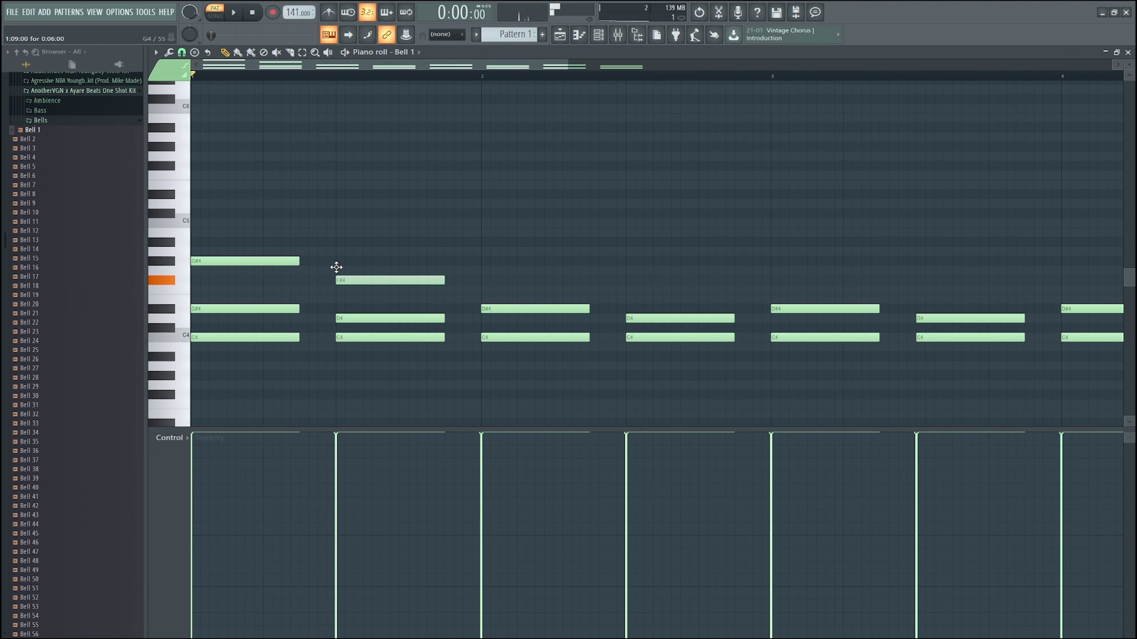
pyautogui.press('space')
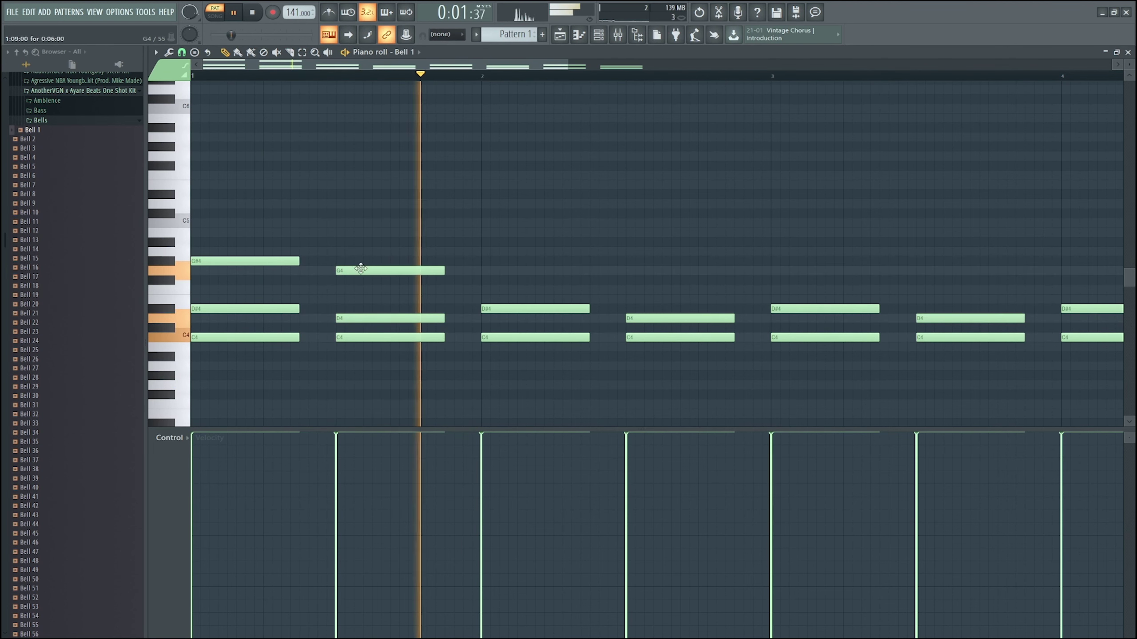
# Copy the G#4 and G4 melody pair above the chords in bar 2 and listen back.
pyautogui.press('space')
pyautogui.moveTo(463, 276); pyautogui.dragTo(576, 257)
pyautogui.press('space')
pyautogui.scroll(-3, 581, 279)
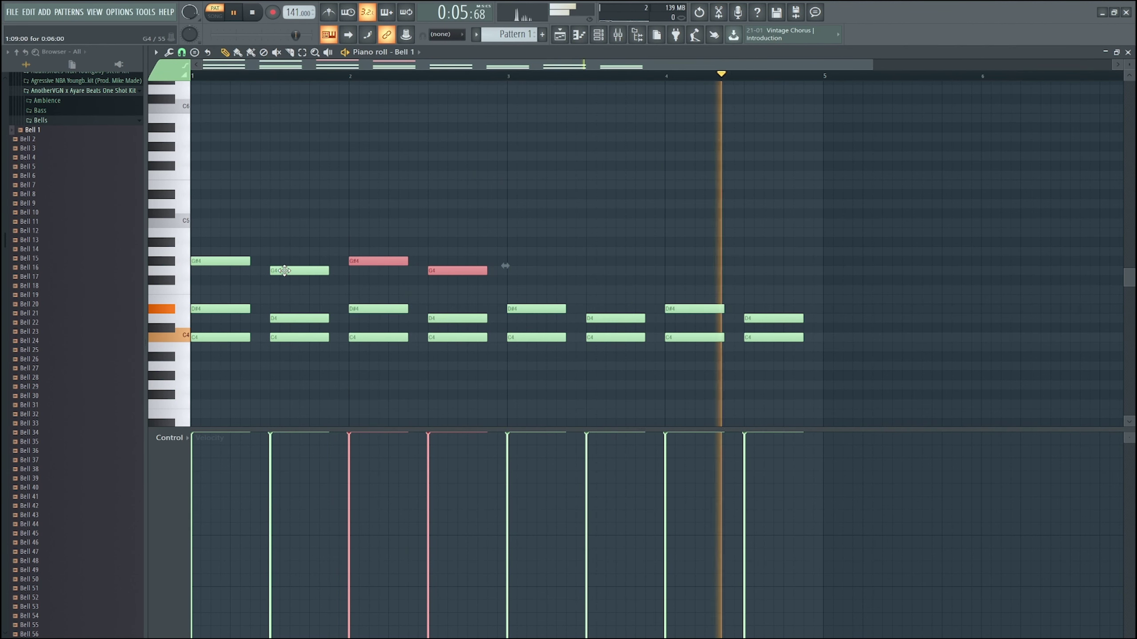
pyautogui.press('space')
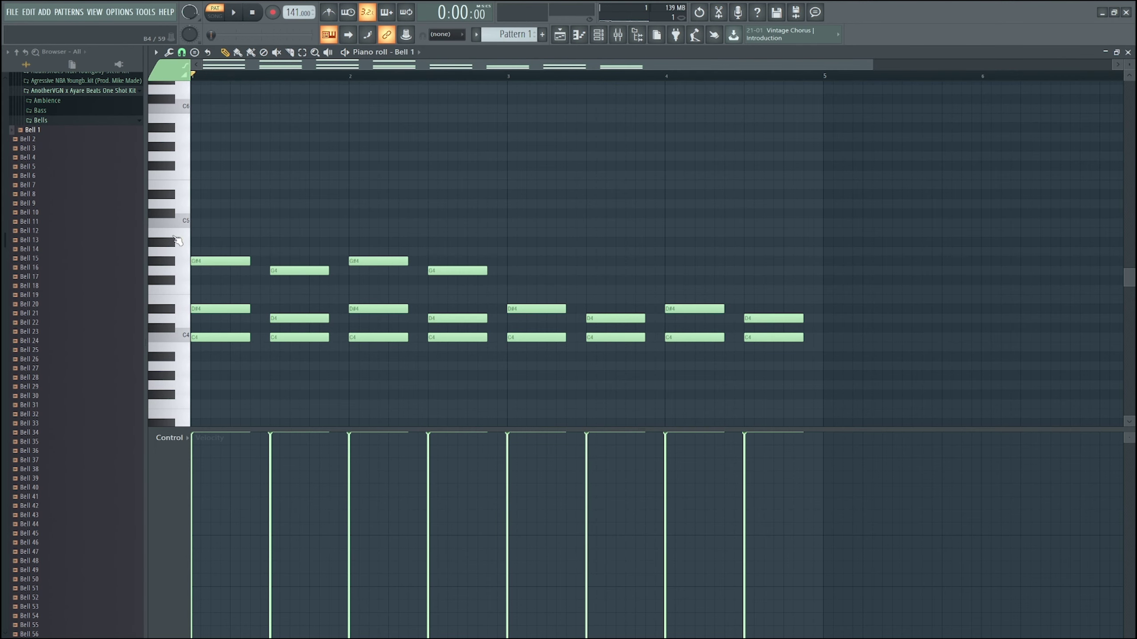
# Raise the first melody note to C5 and add a five-step G4 note starting at step 3 of bar 1.
pyautogui.scroll(2, 193, 251)
pyautogui.moveTo(205, 260); pyautogui.dragTo(206, 223)
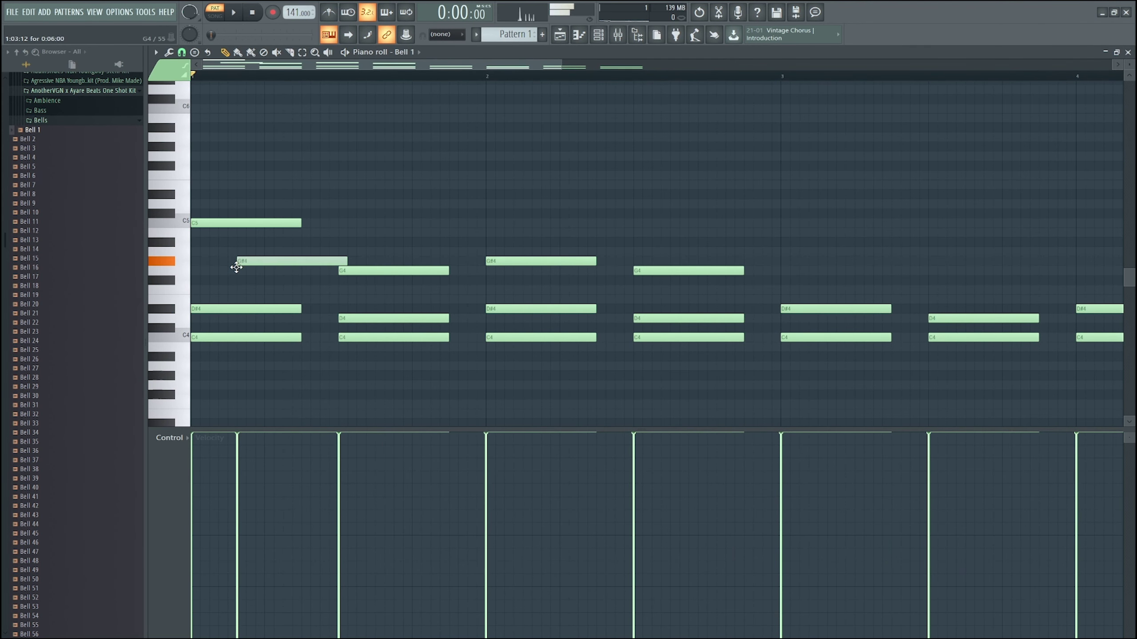
pyautogui.press('space')
pyautogui.press('space')
pyautogui.moveTo(257, 273); pyautogui.dragTo(249, 274)
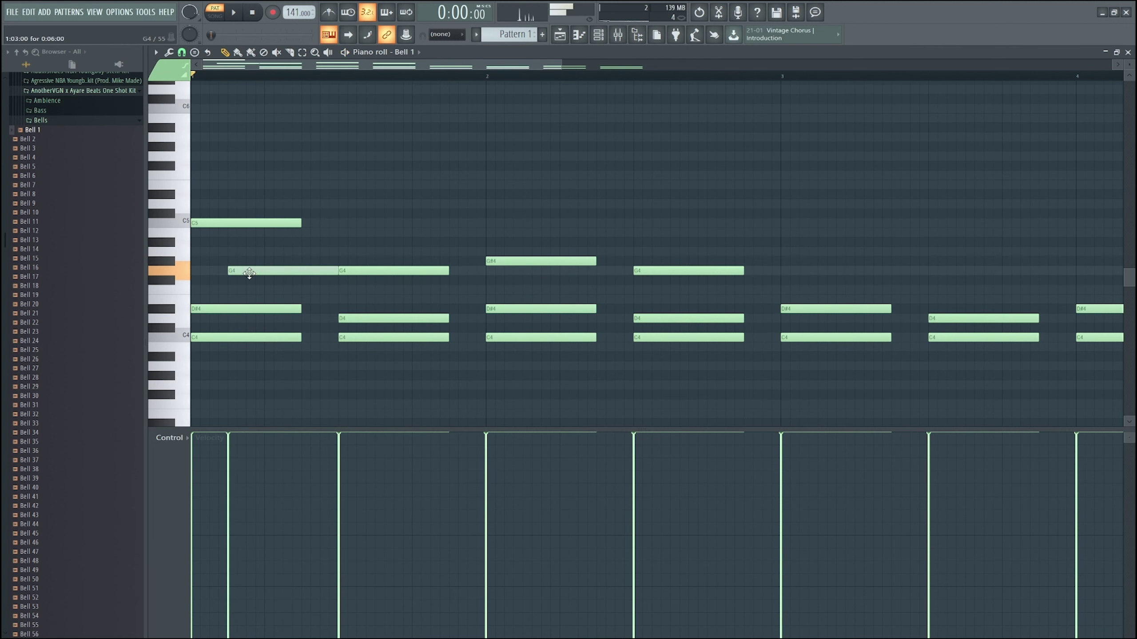
pyautogui.press('space')
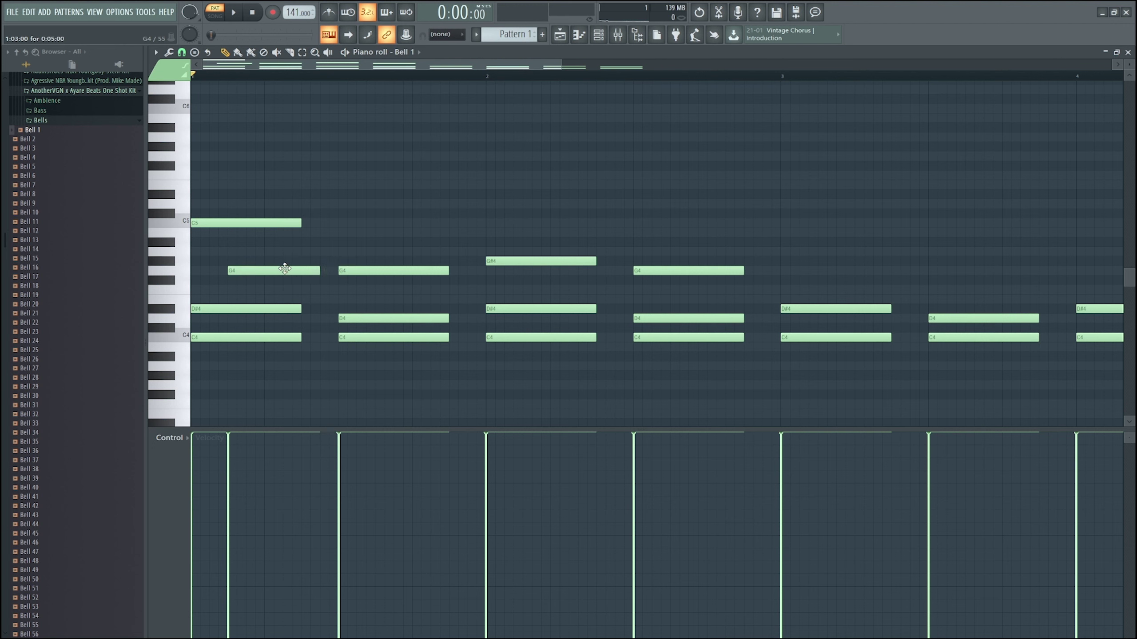
# Shift the five-step G4 note to step 5 and delete the other G4 and G#4 melody notes in bars 1 and 2.
pyautogui.press('space')
pyautogui.rightClick(367, 272)
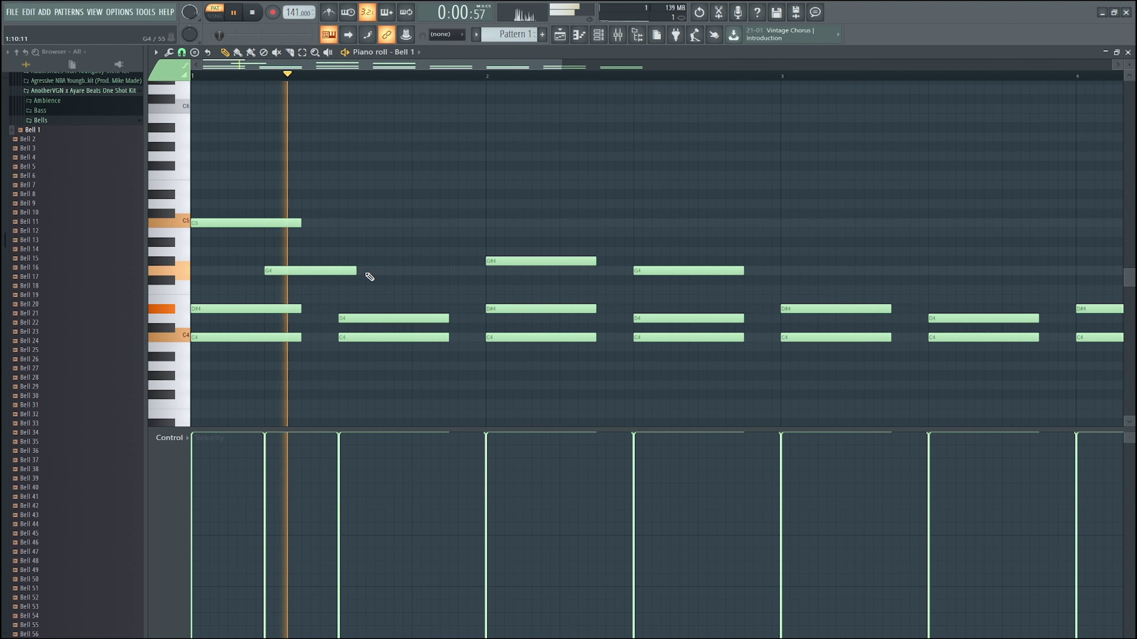
pyautogui.press('space')
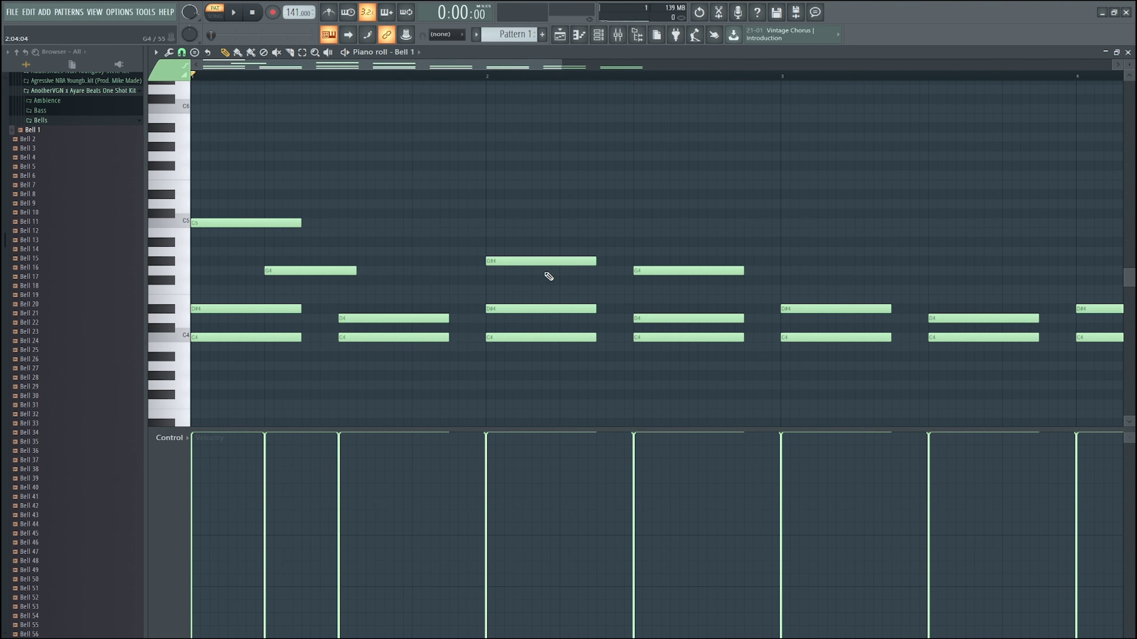
pyautogui.hotkey('ctrl', 'v')
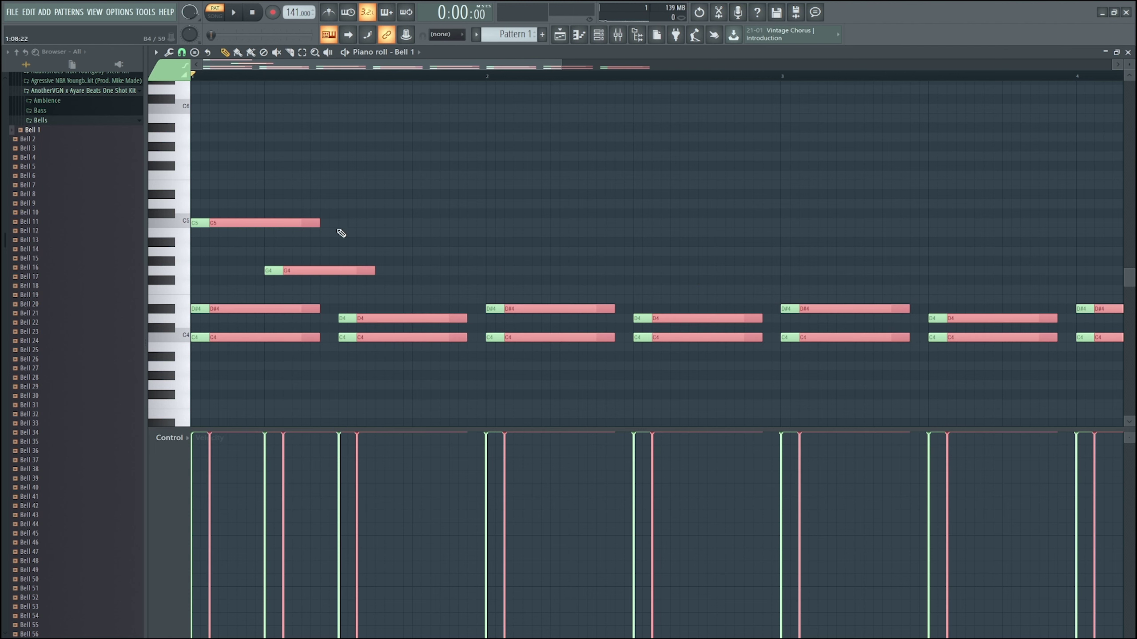
pyautogui.hotkey('ctrl', 'z')
# Shorten both the C5 and G4 melody notes by one step and play the result.
pyautogui.moveTo(376, 285); pyautogui.dragTo(193, 236)
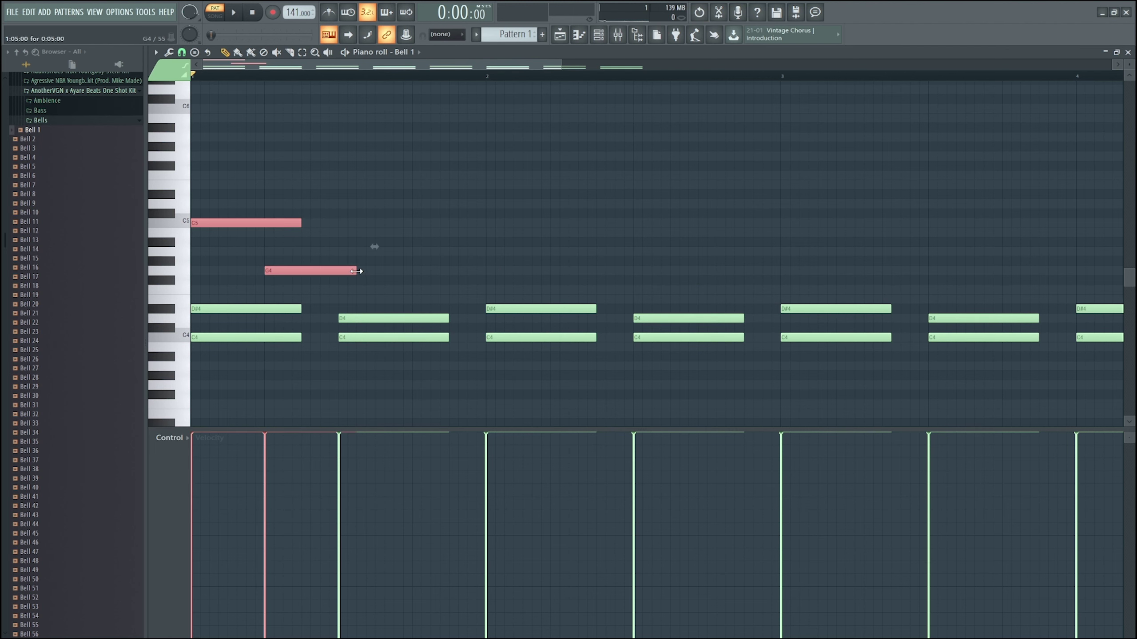
pyautogui.press('space')
pyautogui.keyDown('ctrl'); pyautogui.click(398, 267); pyautogui.keyUp('ctrl')
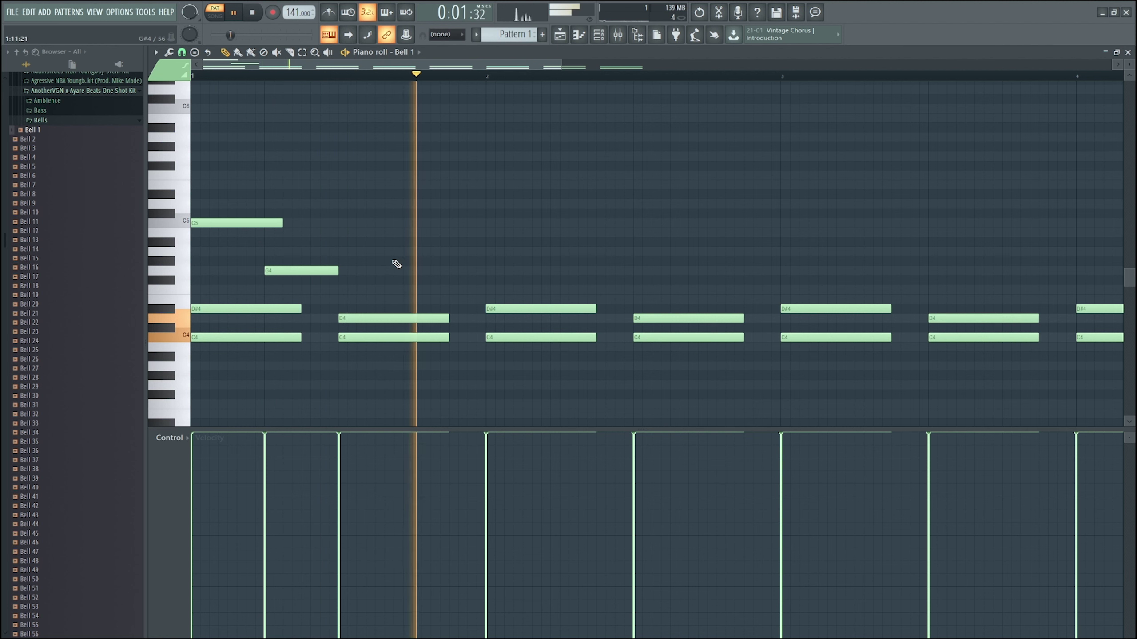
pyautogui.press('space')
# Copy the C5 and G4 melody pair and place the copy at the start of bar 3.
pyautogui.moveTo(355, 281); pyautogui.dragTo(559, 225)
pyautogui.press('space')
pyautogui.scroll(-3, 541, 228)
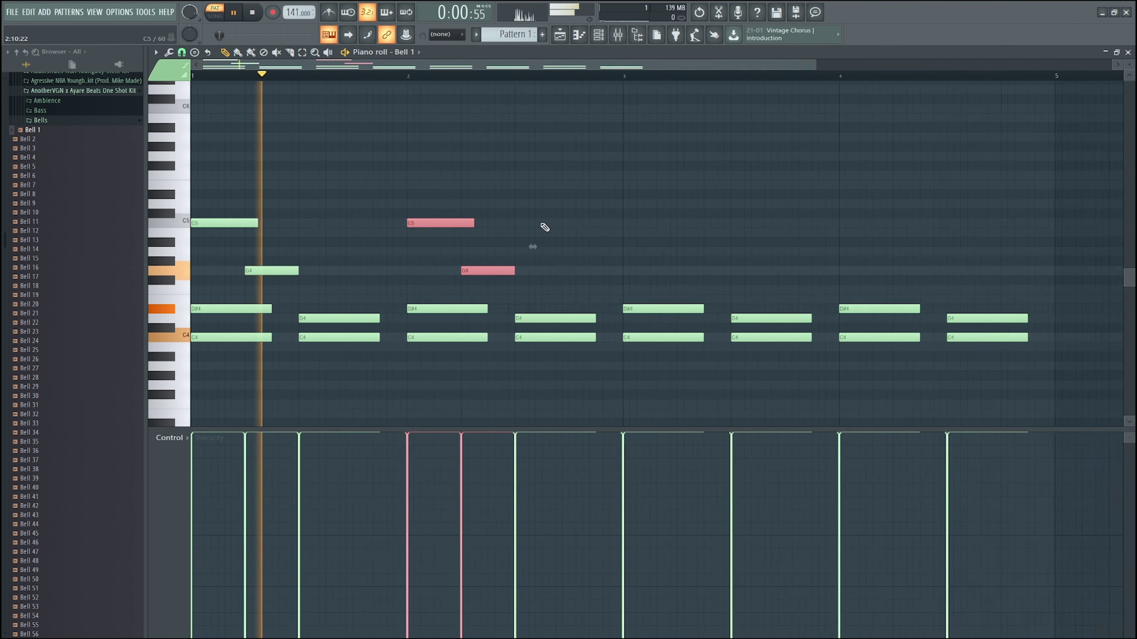
pyautogui.press('space')
pyautogui.press('space')
pyautogui.moveTo(385, 222); pyautogui.dragTo(558, 222)
pyautogui.keyDown('ctrl'); pyautogui.click(645, 168); pyautogui.keyUp('ctrl')
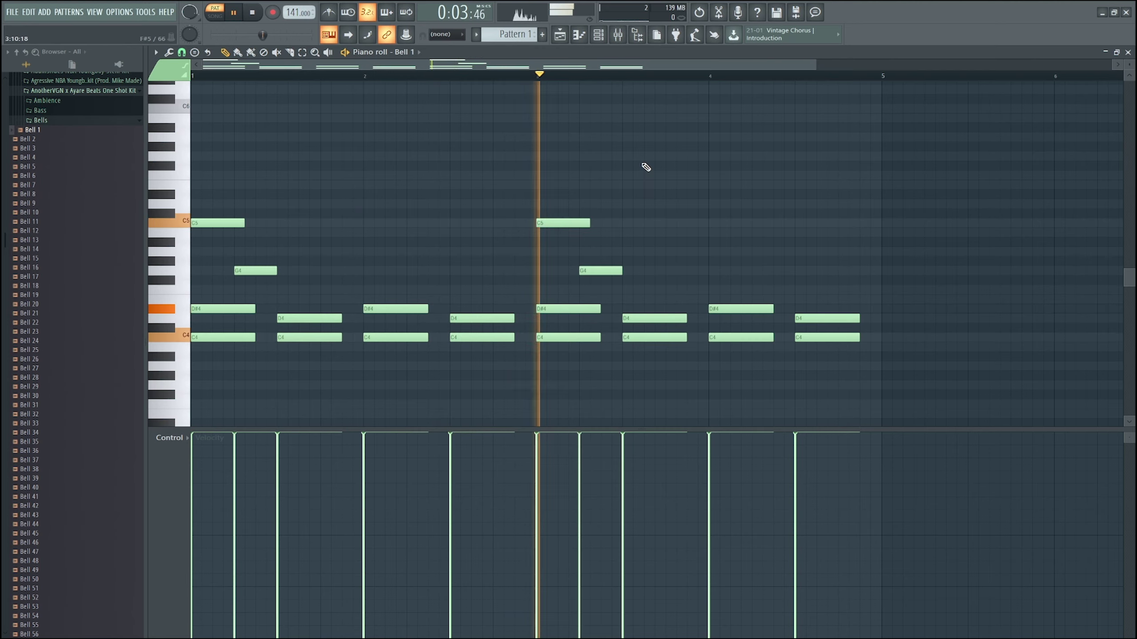
# Add a C5 note above the last chord, starting at step 9 of bar 4.
pyautogui.scroll(-2, 645, 168)
pyautogui.click(606, 231)
pyautogui.press('space')
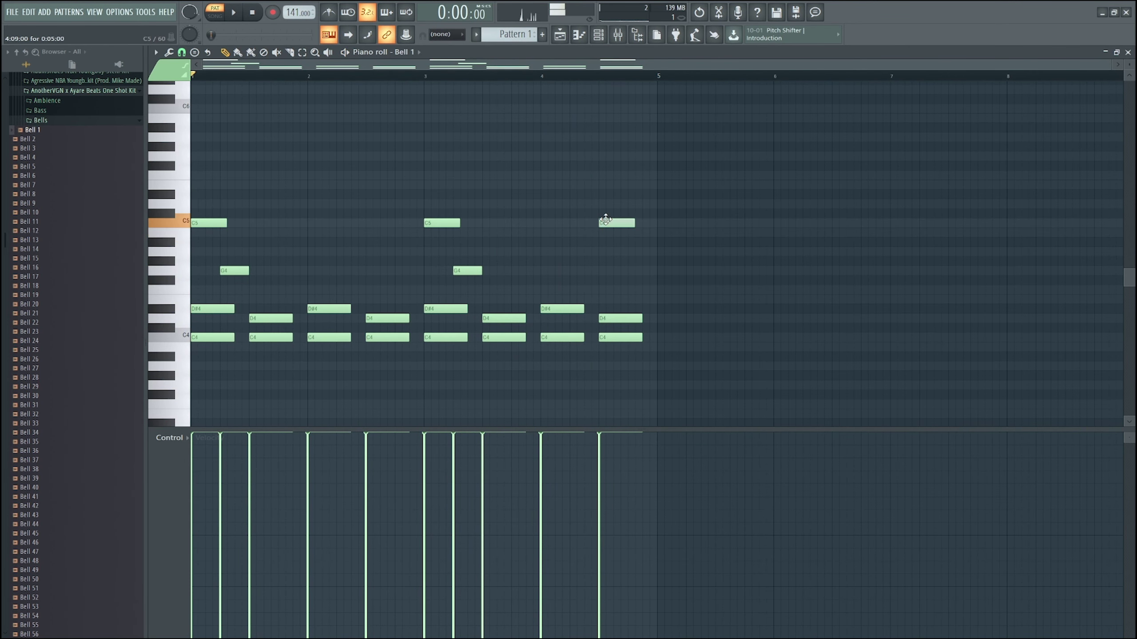
# Audition the end of bar 4 and lower its melody note to F4.
pyautogui.click(540, 81)
pyautogui.press('space')
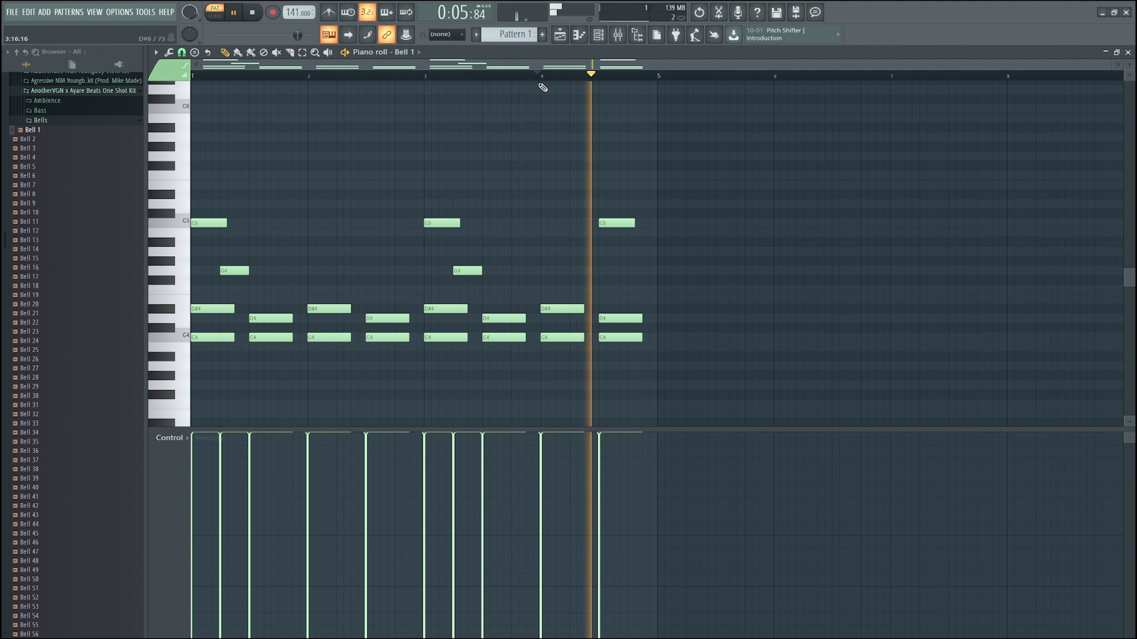
pyautogui.press('space')
pyautogui.moveTo(620, 225); pyautogui.dragTo(620, 236)
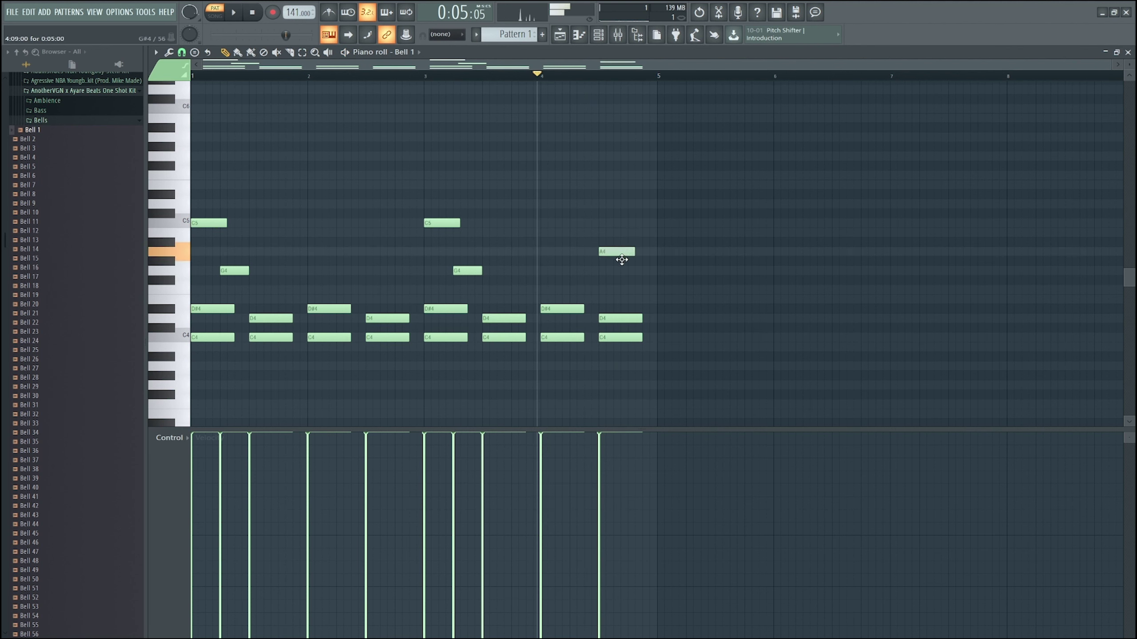
pyautogui.press('space')
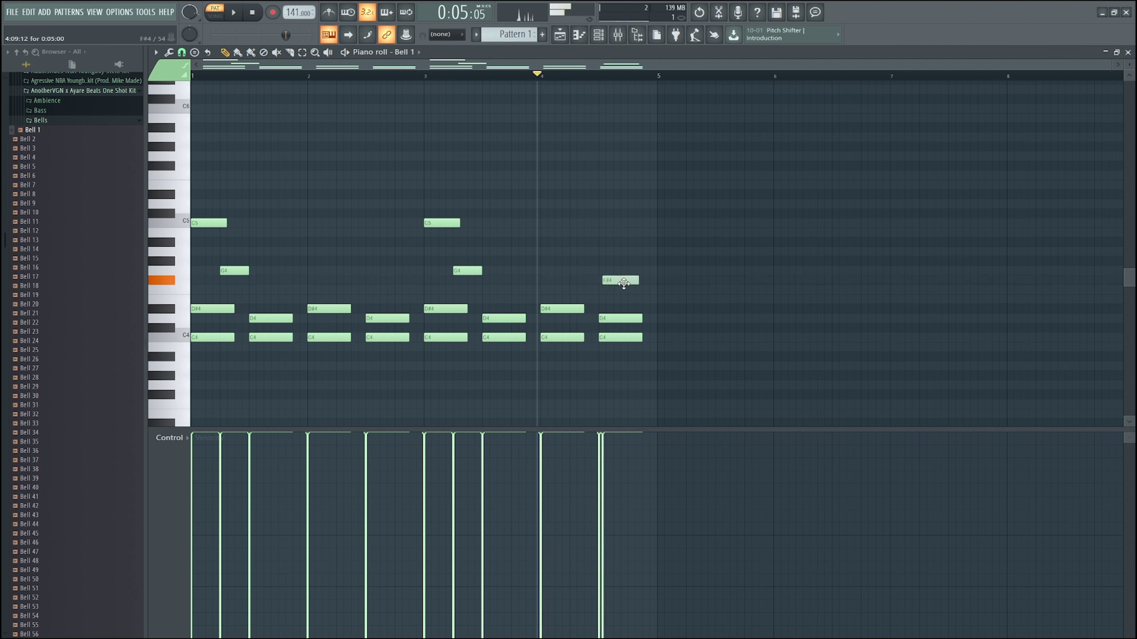
pyautogui.press('space')
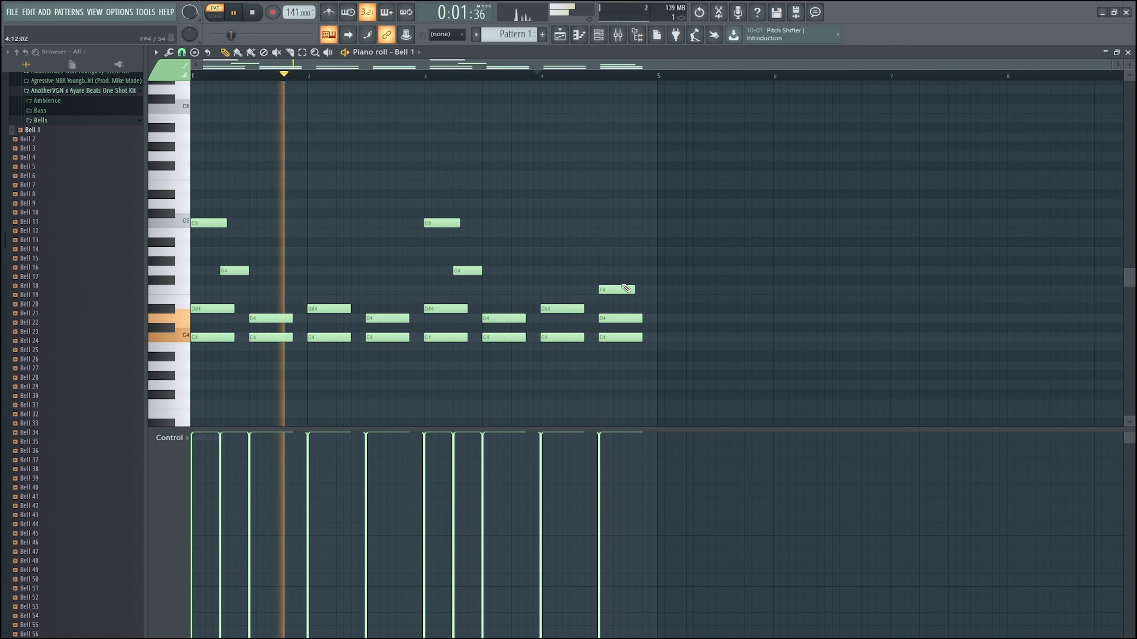
# Lower the velocity of the C5 and G4 melody notes, and slightly reduce the velocity of all notes in the pattern.
pyautogui.moveTo(504, 284); pyautogui.dragTo(179, 200)
pyautogui.scroll(-2, 273, 191)
pyautogui.scroll(-2, 273, 191)
pyautogui.hotkey('ctrl', 'd')
pyautogui.moveTo(685, 347); pyautogui.dragTo(190, 163)
pyautogui.scroll(-2, 290, 175)
pyautogui.hotkey('ctrl', 'd')
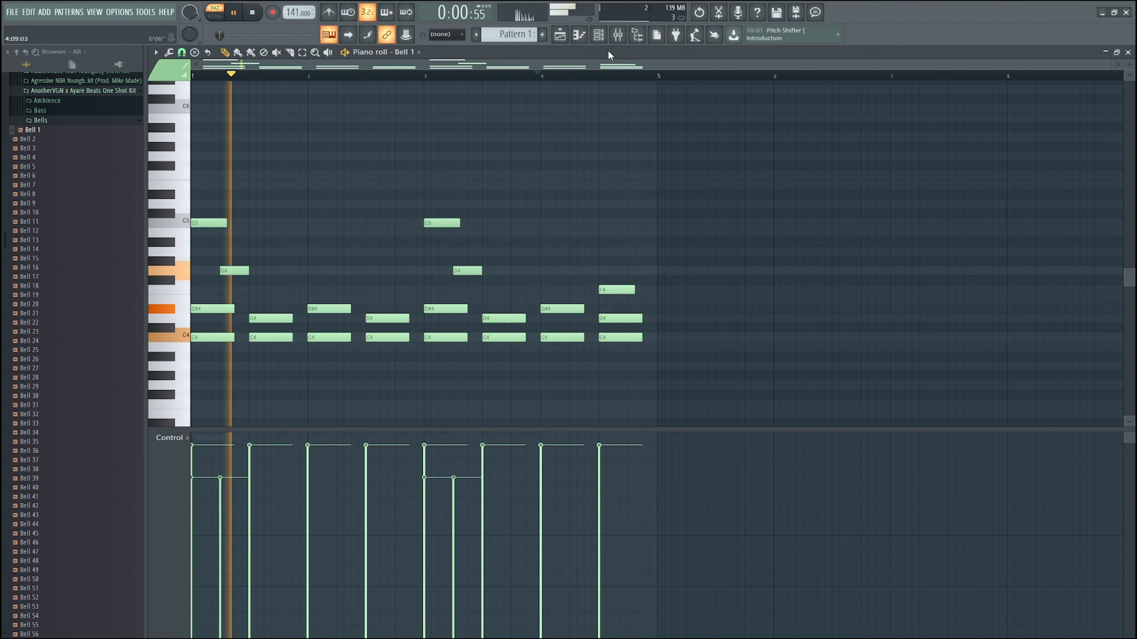
# Open the channel rack and delete the Kick, Clap, Hat and Snare channels.
pyautogui.click(599, 35)
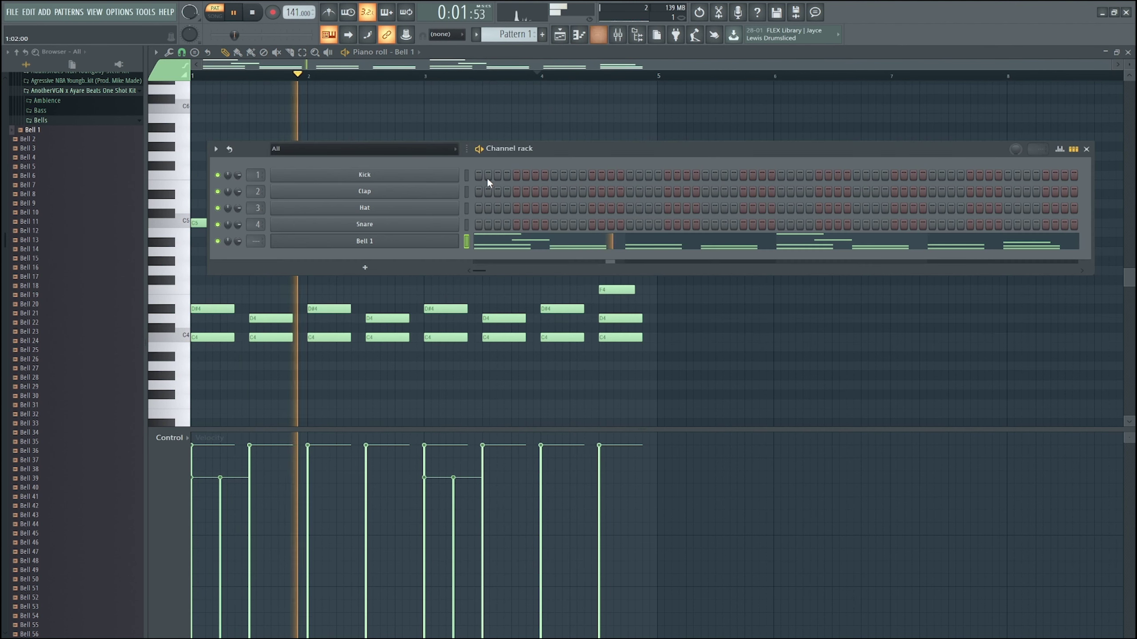
pyautogui.keyDown('alt'); pyautogui.keyDown('shift'); pyautogui.rightClick(413, 175); pyautogui.keyUp('shift'); pyautogui.keyUp('alt')
pyautogui.keyDown('alt'); pyautogui.keyDown('shift'); pyautogui.rightClick(413, 175); pyautogui.keyUp('shift'); pyautogui.keyUp('alt')
pyautogui.keyDown('alt'); pyautogui.keyDown('shift'); pyautogui.rightClick(412, 175); pyautogui.keyUp('shift'); pyautogui.keyUp('alt')
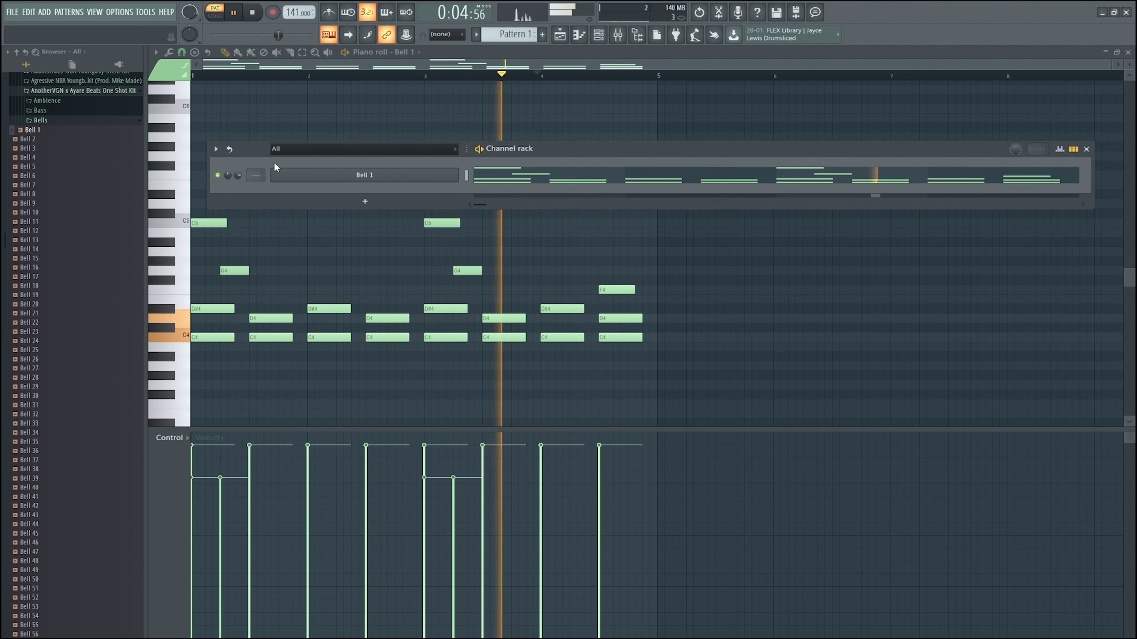
# Preview the Bass 4 sample in the one shot kit's Bass folder and add it as a new channel.
pyautogui.click(56, 111)
pyautogui.click(62, 149)
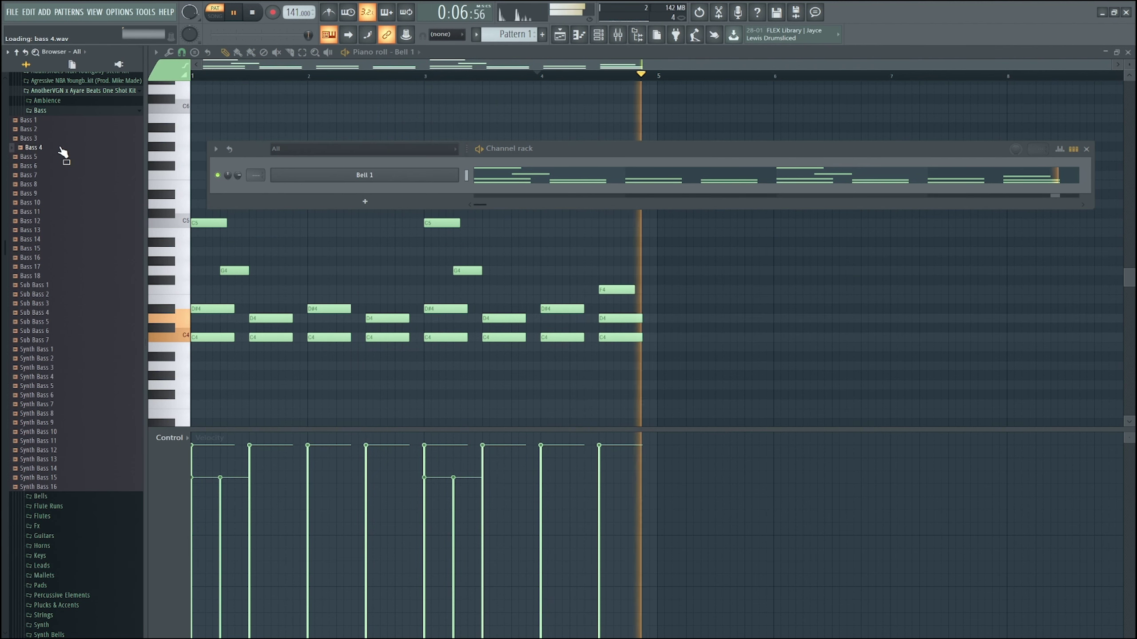
pyautogui.moveTo(63, 152); pyautogui.dragTo(385, 192)
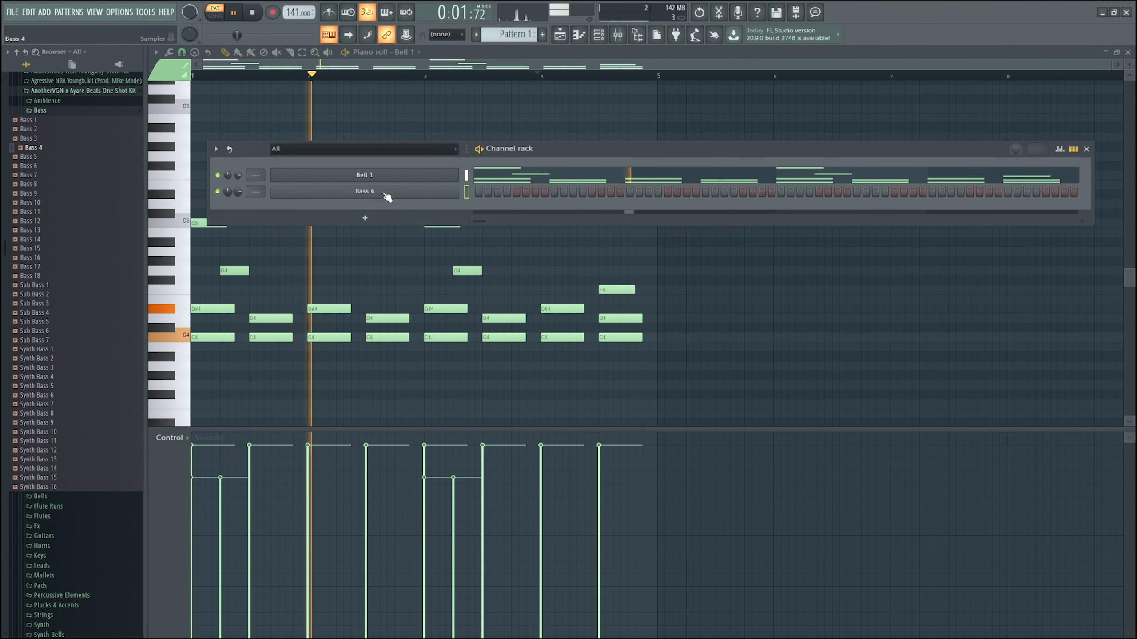
# Set Bass 4's volume envelope to maximum hold with no attack, decay or sustain, and check its Cut self and sample settings.
pyautogui.click(406, 188)
pyautogui.click(238, 148)
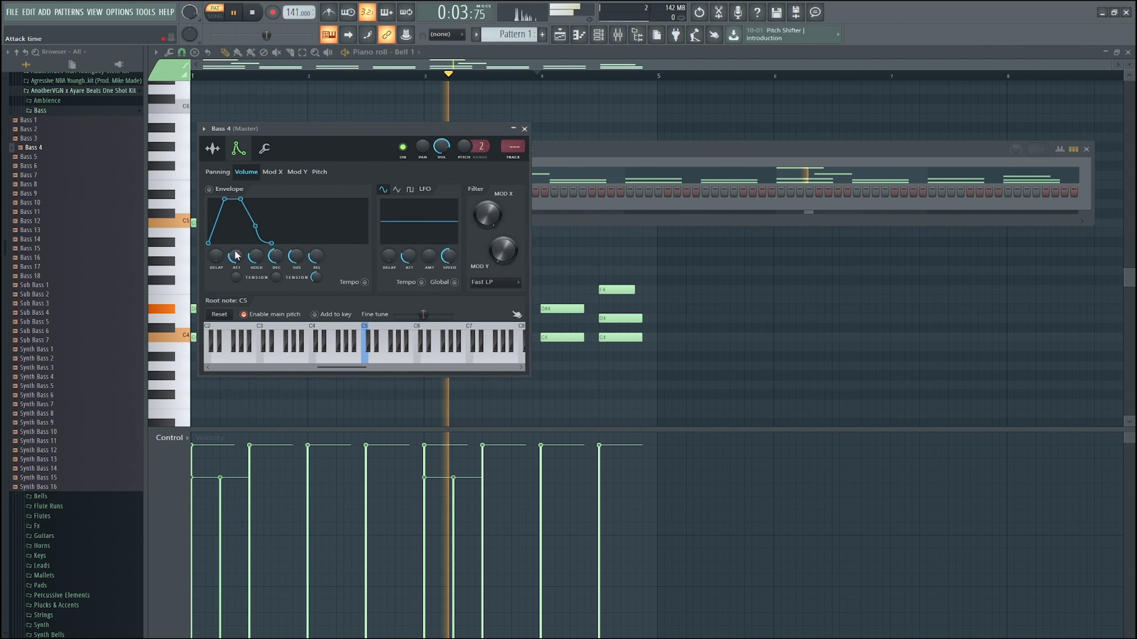
pyautogui.moveTo(256, 259); pyautogui.dragTo(274, 310)
pyautogui.moveTo(294, 256); pyautogui.dragTo(294, 304)
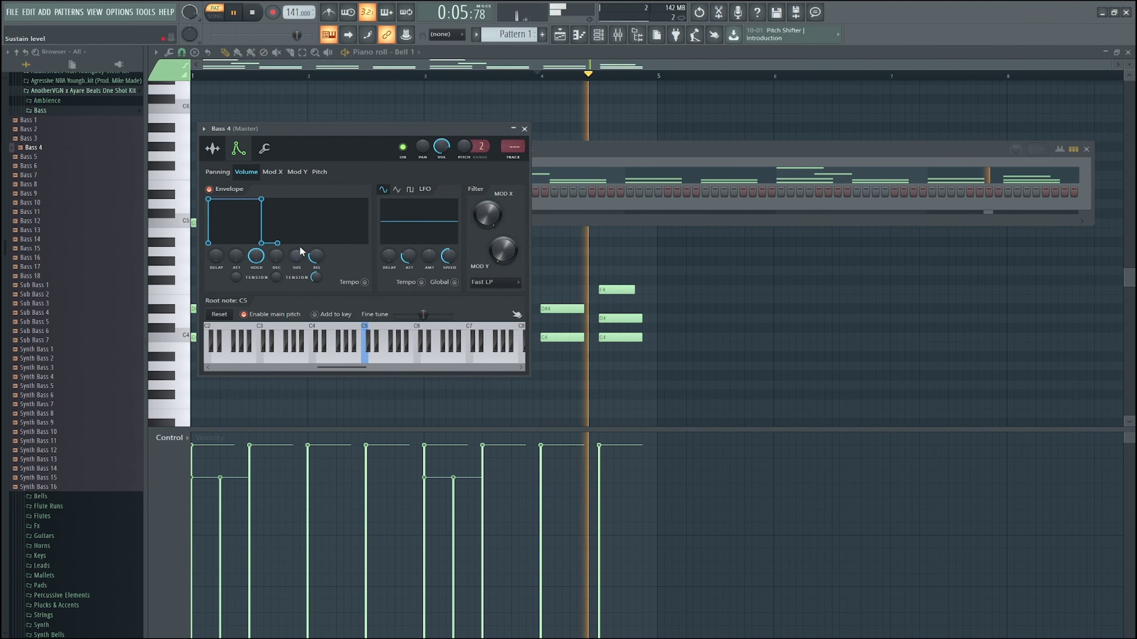
pyautogui.click(264, 148)
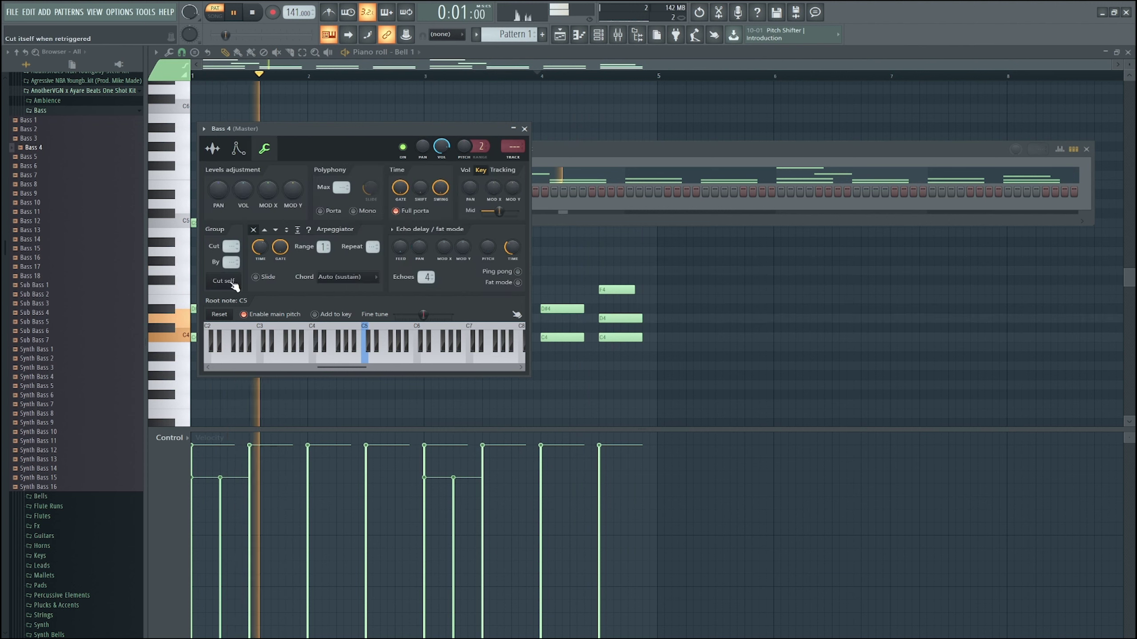
pyautogui.click(212, 148)
# Select all four bars of the Bell 1 piano roll and duplicate them to extend the pattern to eight bars.
pyautogui.click(506, 52)
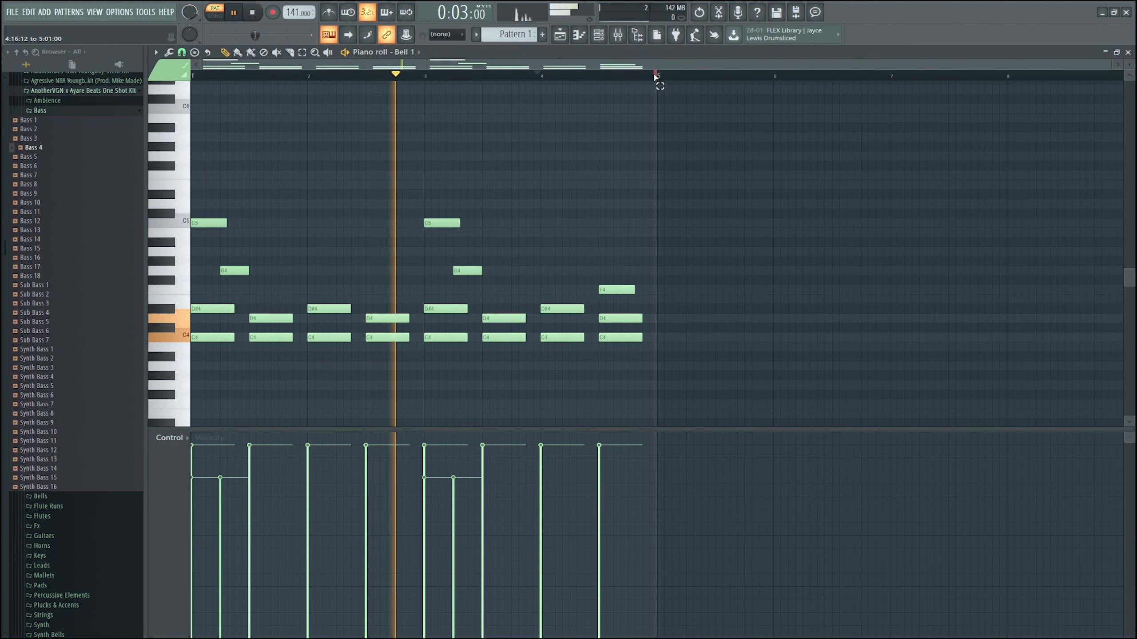
pyautogui.moveTo(660, 76); pyautogui.dragTo(192, 77)
pyautogui.hotkey('ctrl', 'b')
pyautogui.press('space')
pyautogui.hotkey('ctrl', 'd')
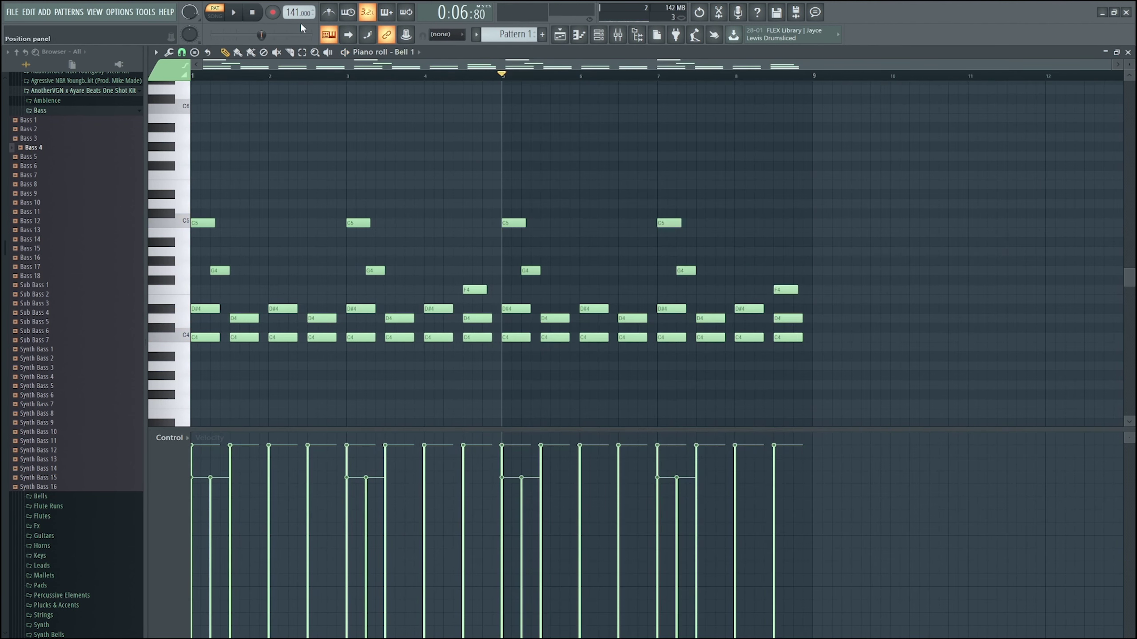
# Route Bell 1 to mixer track 1 and enter a two-bar C4 note at the start of Bass 4's piano roll.
pyautogui.click(600, 36)
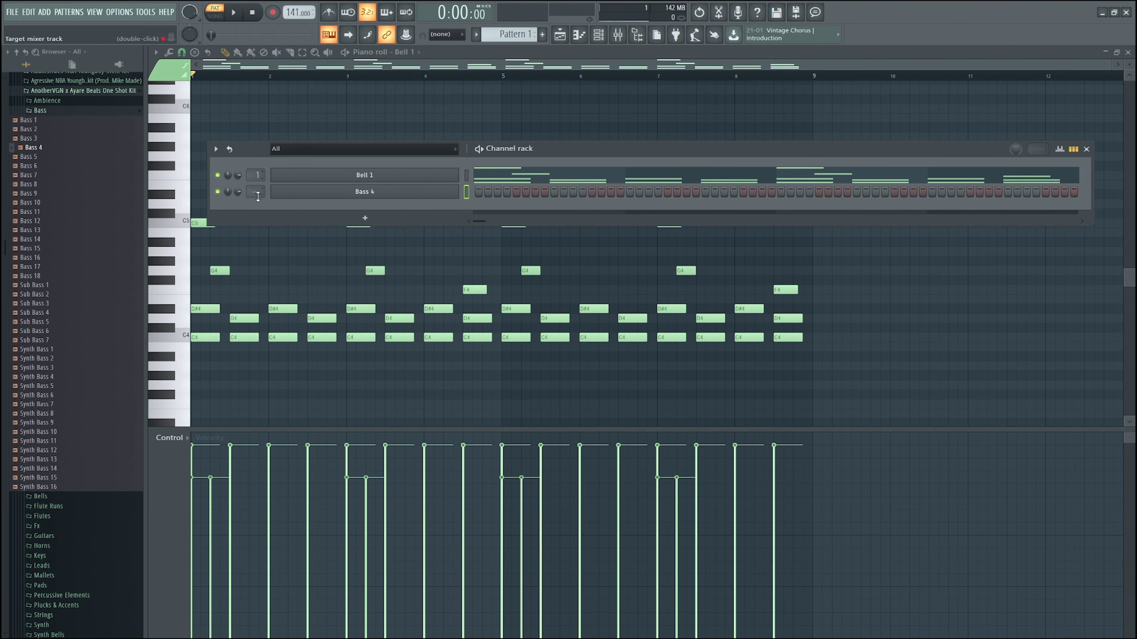
pyautogui.press('F7')
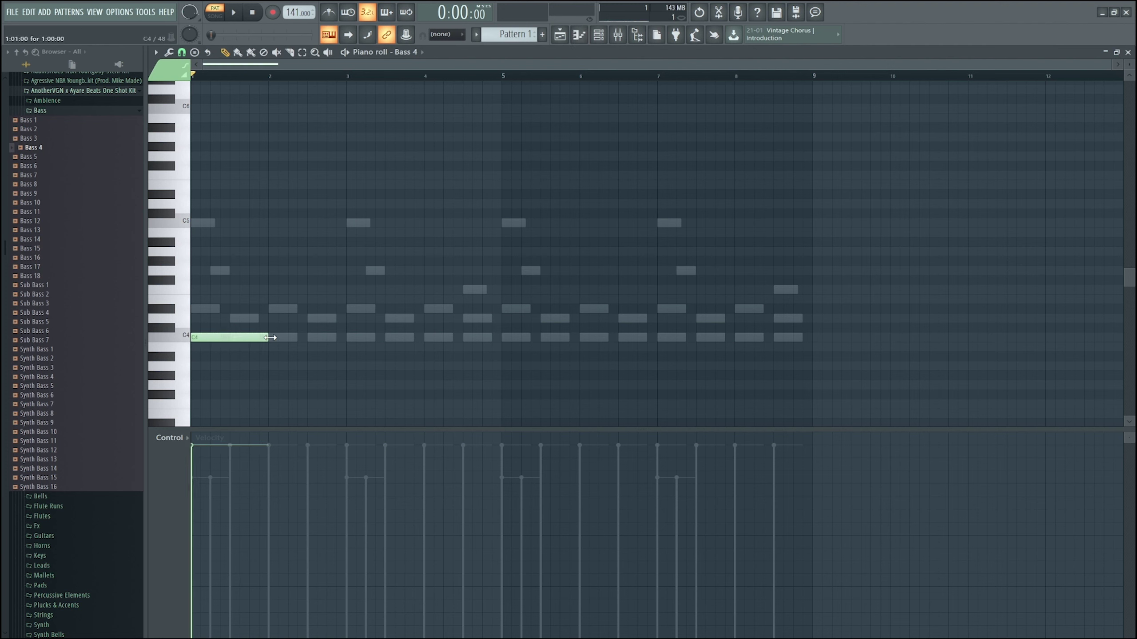
pyautogui.press('space')
pyautogui.press('space')
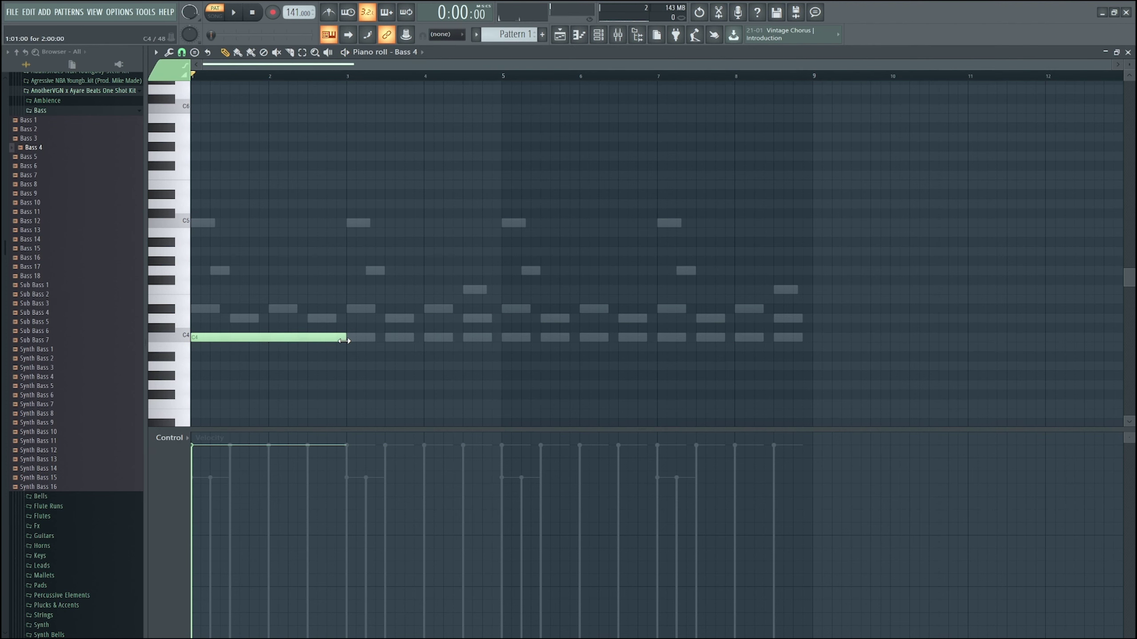
# Transpose the Bass 4 note up one octave to C5 and play it with the bell melody.
pyautogui.hotkey('ctrl', 'Up')
pyautogui.press('space')
pyautogui.scroll(2, 299, 279)
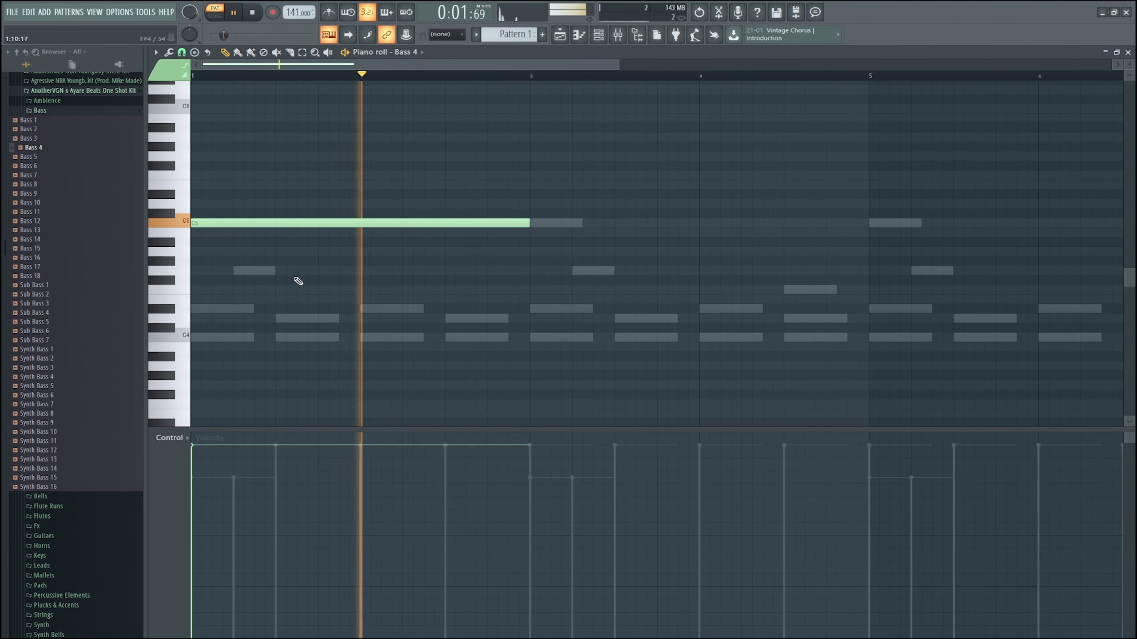
pyautogui.press('space')
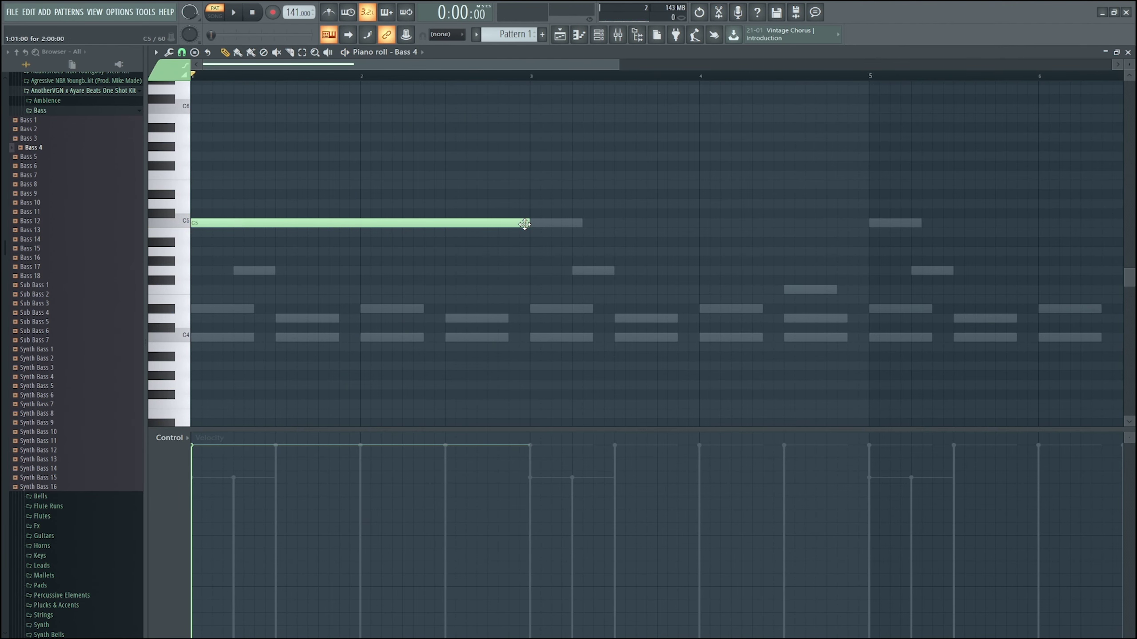
# Duplicate the two-bar C5 bass note so it fills bars 3 and 4, and play it with the bells.
pyautogui.hotkey('ctrl', 'b')
pyautogui.scroll(2, 524, 228)
pyautogui.press('space')
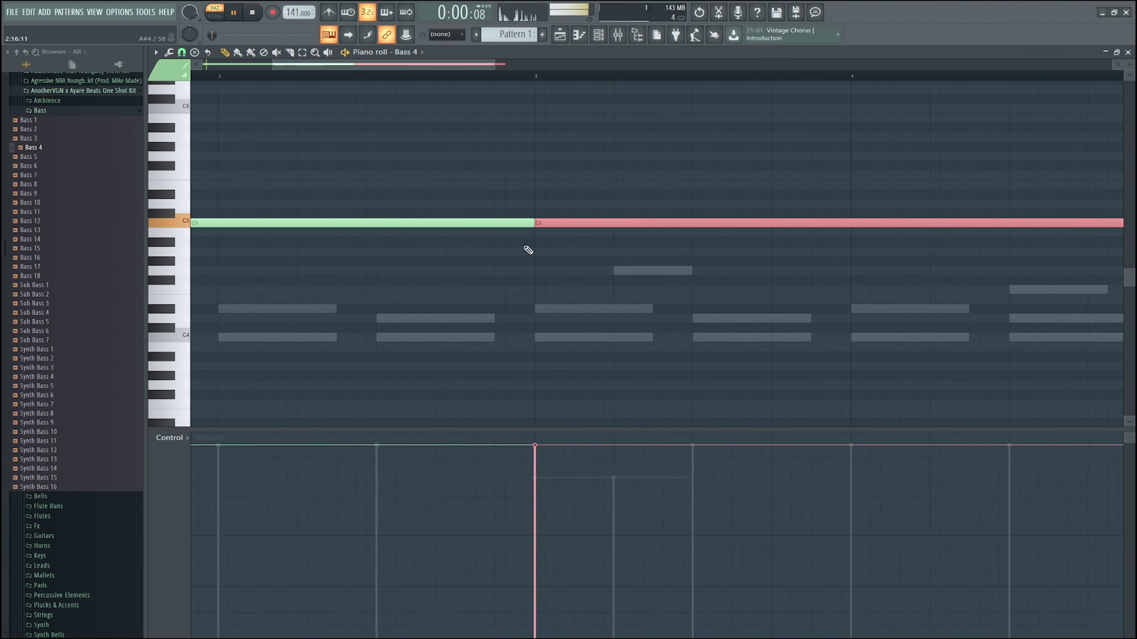
pyautogui.scroll(-3, 525, 249)
pyautogui.moveTo(571, 274); pyautogui.dragTo(276, 172)
pyautogui.scroll(2, 306, 222)
pyautogui.keyDown('ctrl'); pyautogui.click(389, 165); pyautogui.keyUp('ctrl')
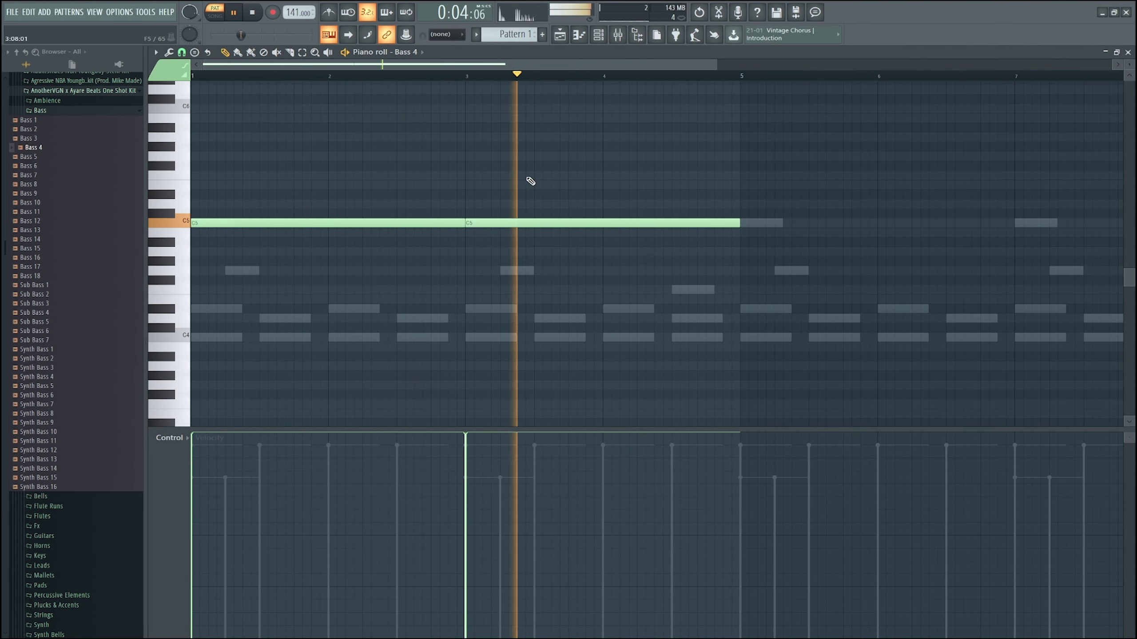
pyautogui.press('space')
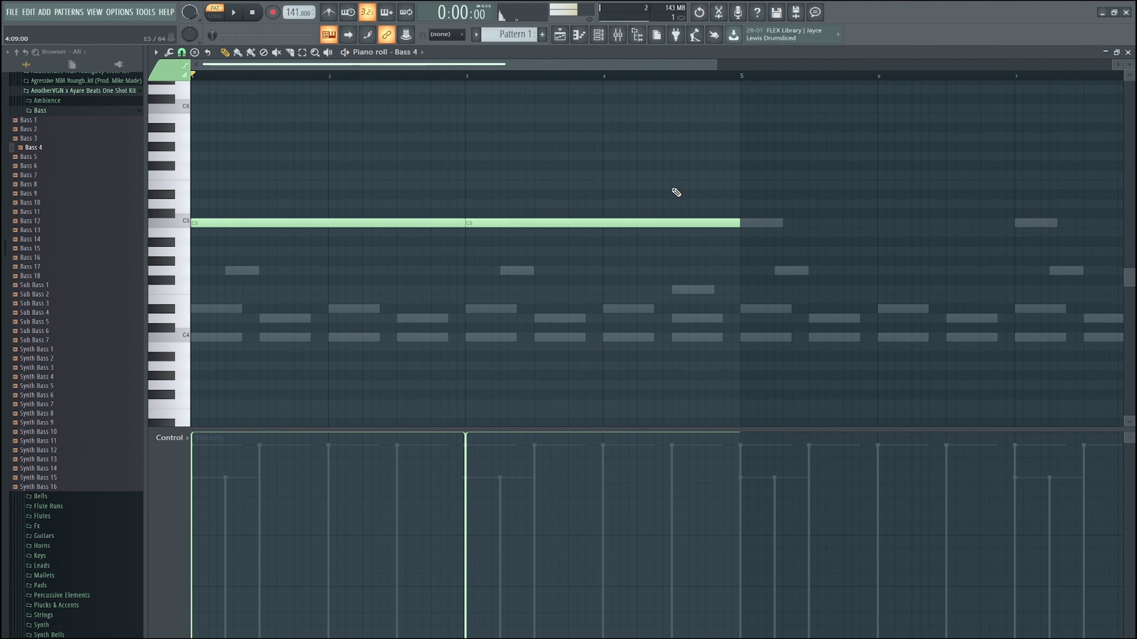
# Add a G5 note halfway through bar 4, transpose the Bass 4 notes up one octave and play from bar 3.
pyautogui.moveTo(675, 188); pyautogui.dragTo(669, 155)
pyautogui.hotkey('ctrl', 'Up')
pyautogui.press('space')
pyautogui.scroll(5, 702, 119)
pyautogui.click(470, 74)
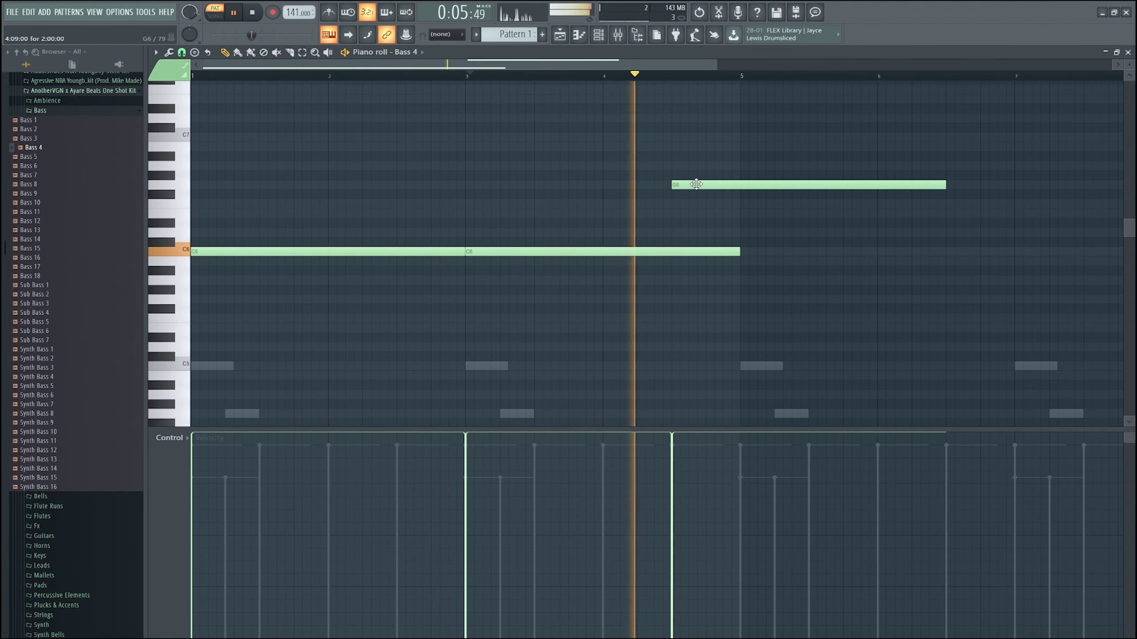
pyautogui.press('space')
# Add a G#6 note on bar 4's last beat and make the notes legato, using a temporary A#6 note at bar 5 that is deleted.
pyautogui.moveTo(702, 176)
pyautogui.mouseDown()
pyautogui.moveTo(708, 161)
pyautogui.moveTo(705, 183)
pyautogui.mouseUp()
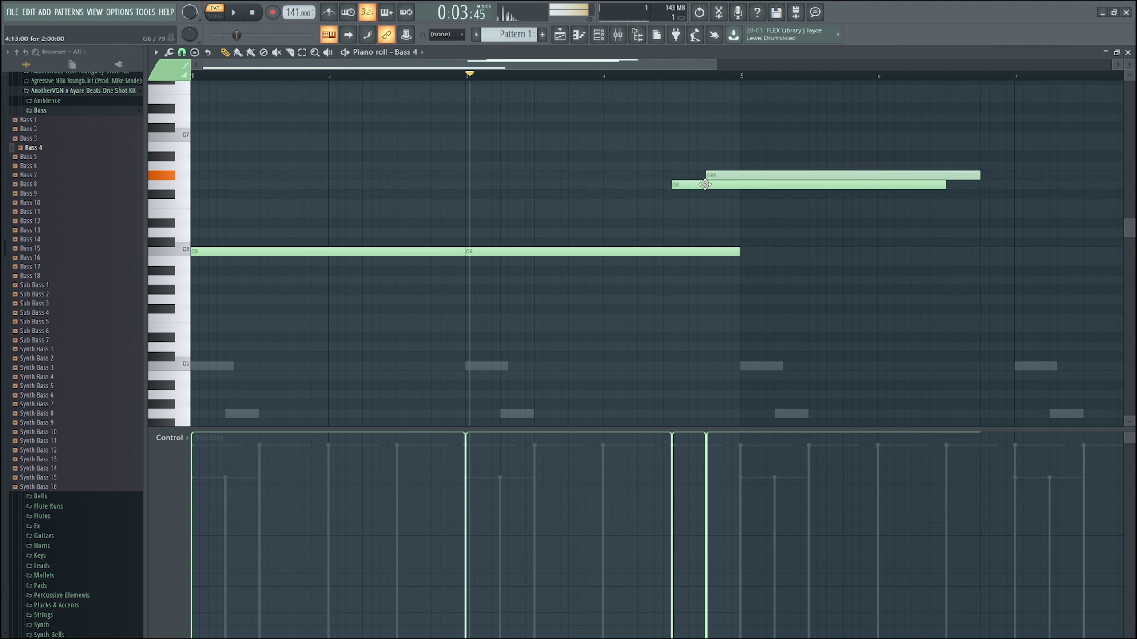
pyautogui.click(744, 157)
pyautogui.hotkey('ctrl', 'l')
pyautogui.press('space')
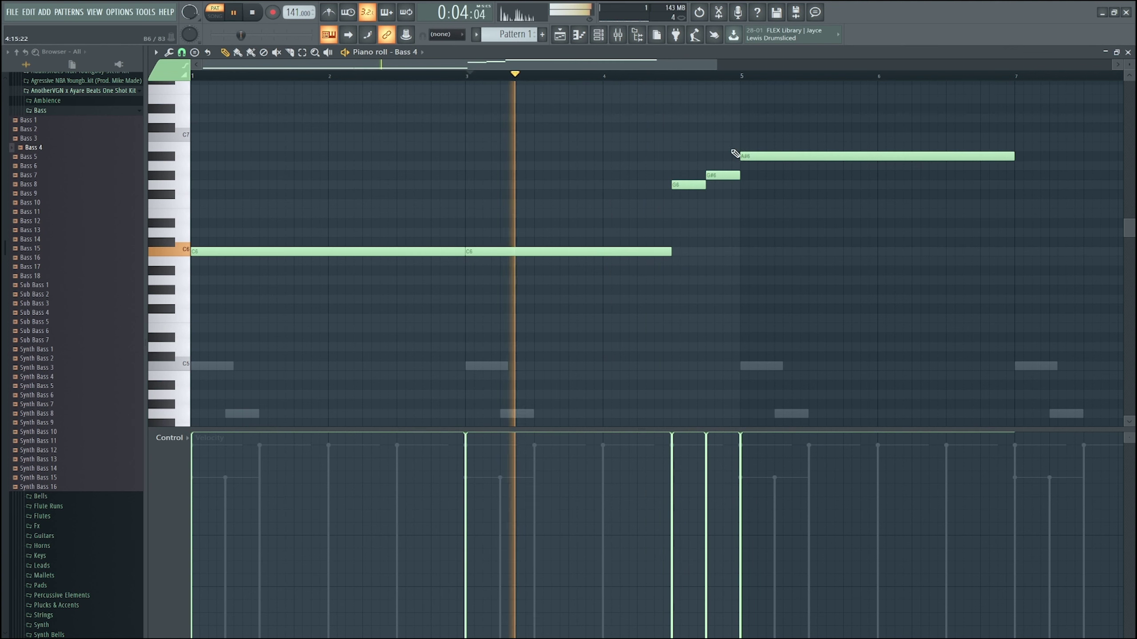
pyautogui.rightClick(829, 156)
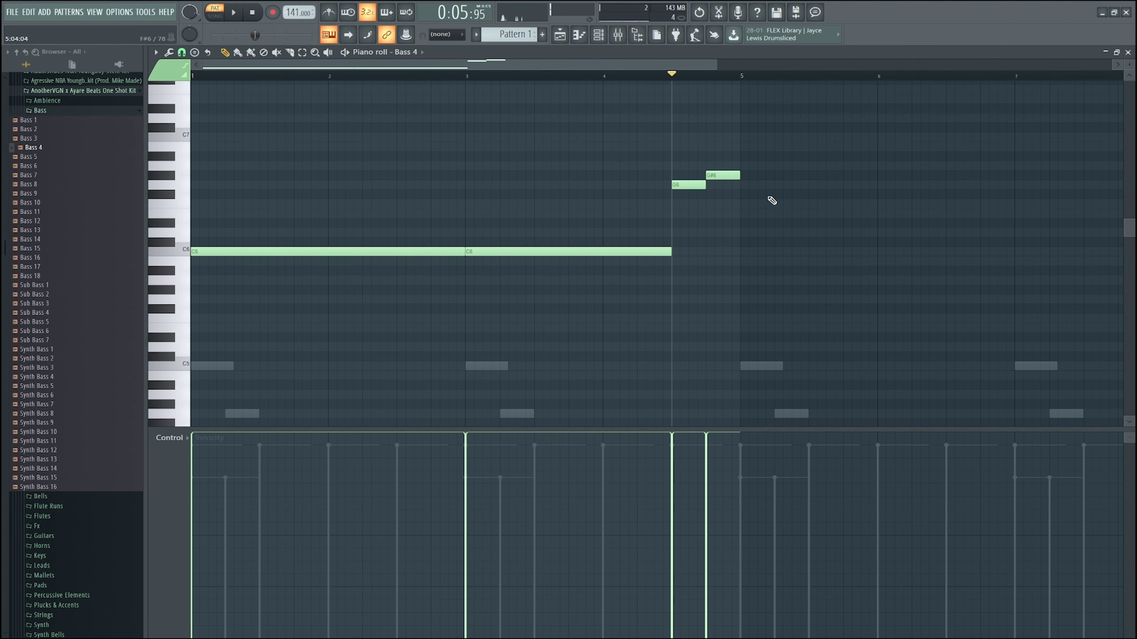
# Duplicate the four-bar bass line to eight bars, transpose it down one octave and play it.
pyautogui.hotkey('ctrl', 'b')
pyautogui.hotkey('ctrl', 'd')
pyautogui.scroll(-2, 751, 314)
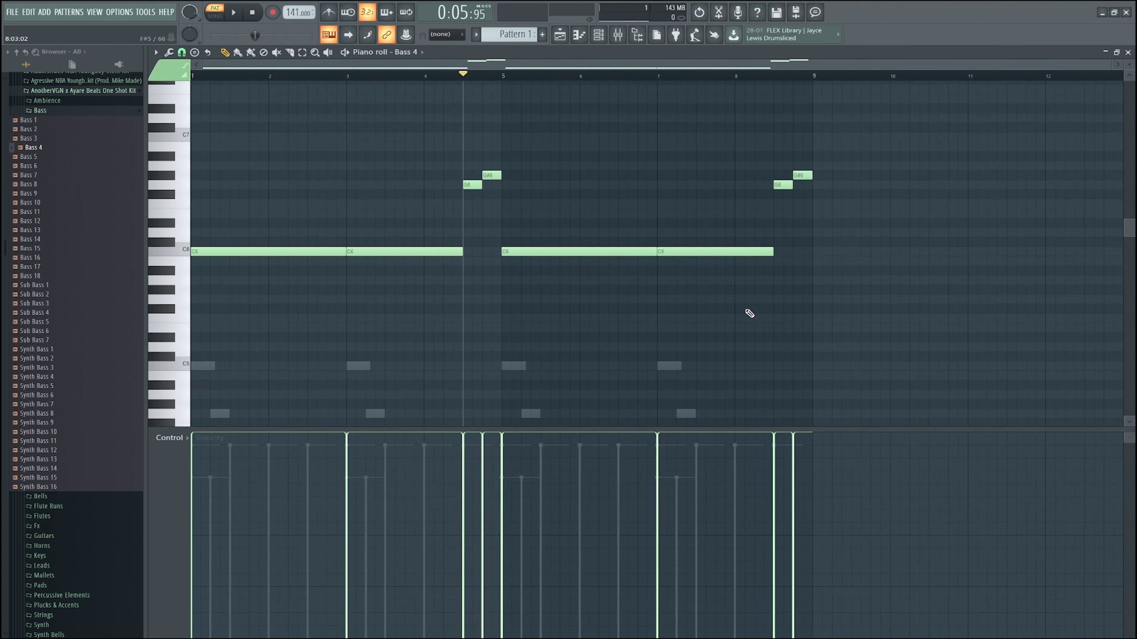
pyautogui.hotkey('ctrl', 'Down')
pyautogui.press('space')
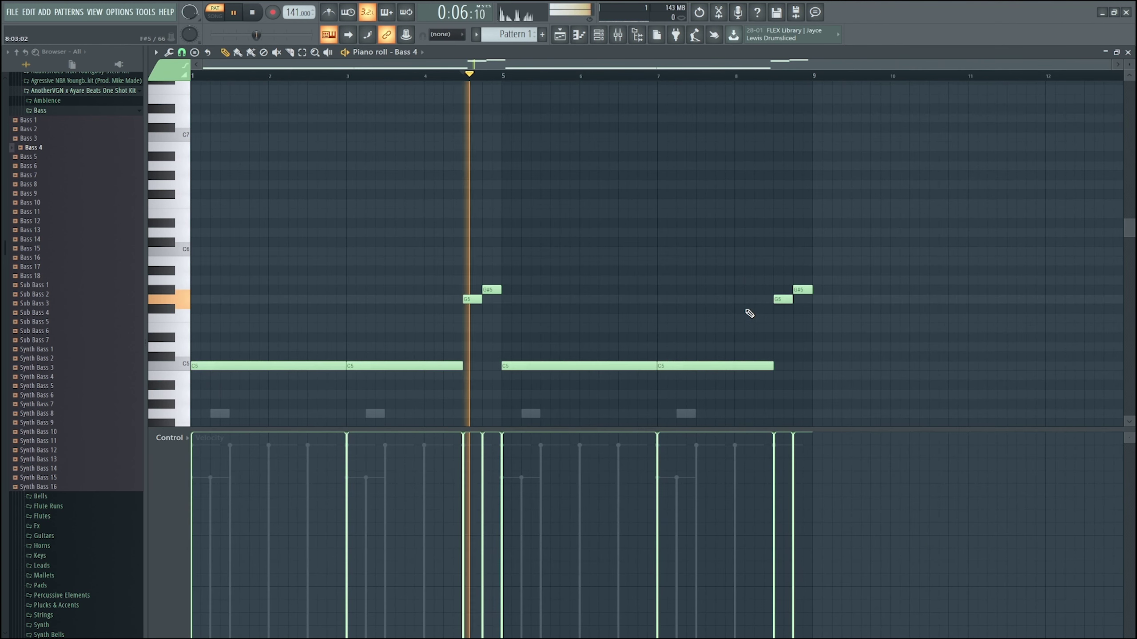
# Show the channel rack and mixer, mute the bass on Insert 2 and lower its volume slightly.
pyautogui.click(600, 36)
pyautogui.click(618, 36)
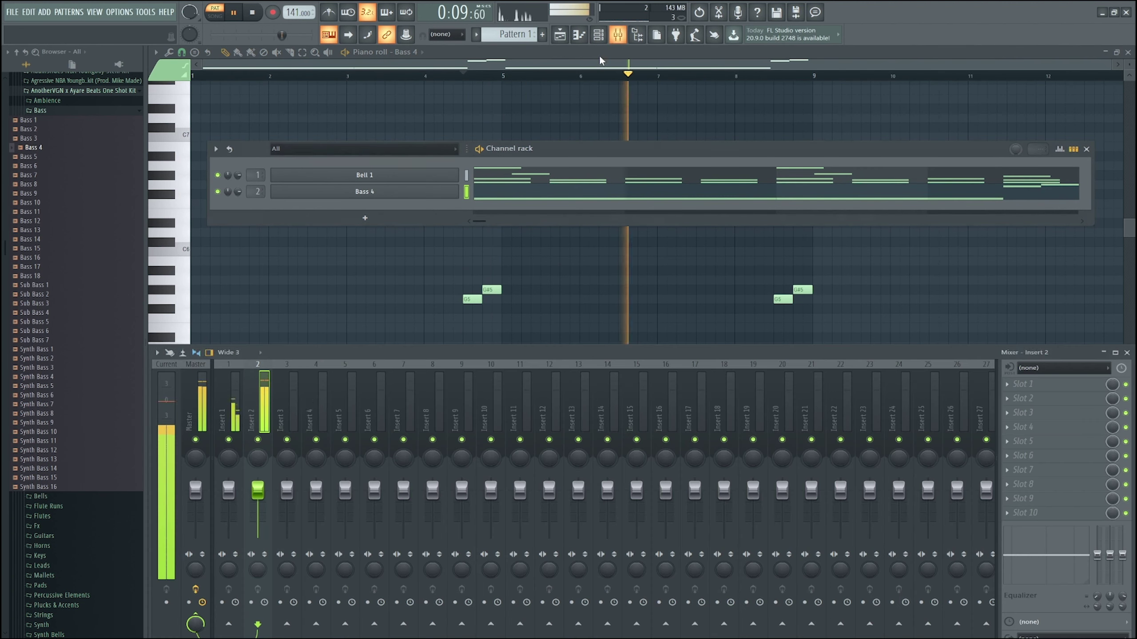
pyautogui.click(259, 440)
pyautogui.moveTo(262, 492); pyautogui.dragTo(262, 496)
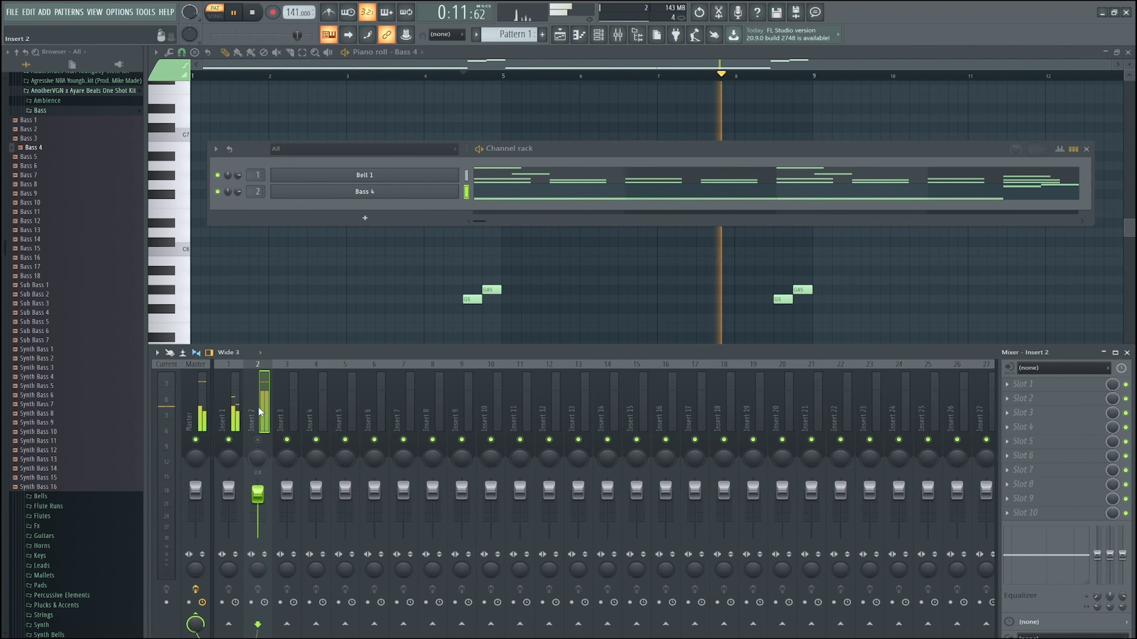
# Load Fruity parametric EQ 2 on Insert 2, choose the 20Hz + 18kHz cut preset and adjust its low cut.
pyautogui.click(1007, 413)
pyautogui.click(859, 293)
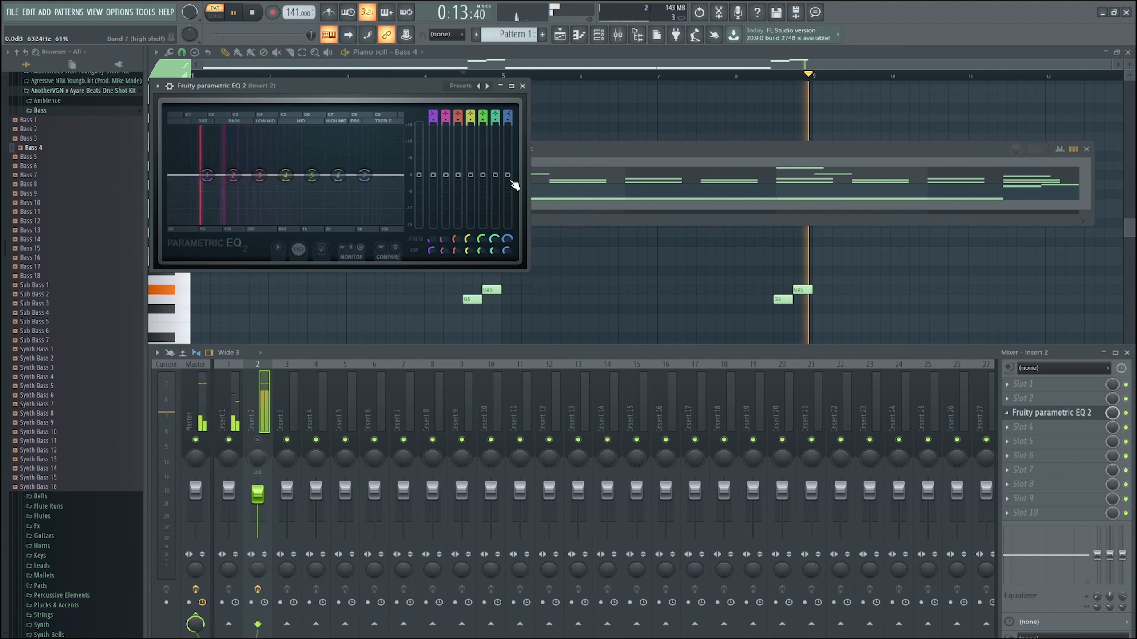
pyautogui.click(479, 86)
pyautogui.moveTo(170, 175); pyautogui.dragTo(182, 175)
# Solo the bell's mixer track, Insert 1, and load Fruity parametric EQ 2 on it.
pyautogui.rightClick(232, 439)
pyautogui.rightClick(232, 439)
pyautogui.rightClick(232, 440)
pyautogui.rightClick(233, 440)
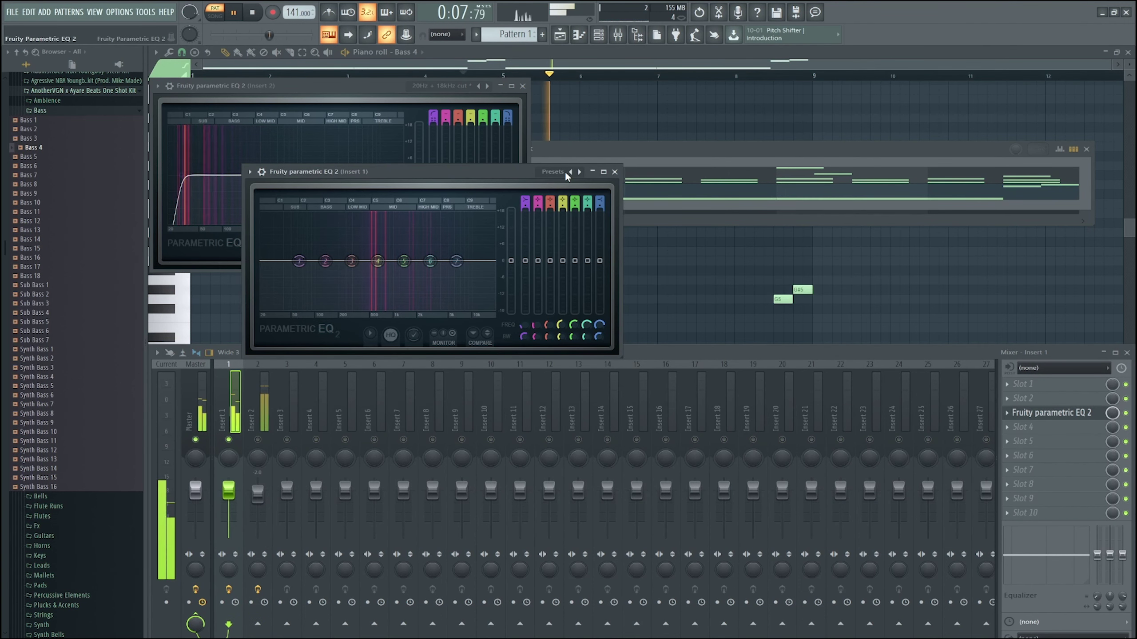
# Shape the bell's EQ with low and high cuts, then sweep band 5 through the mids and reduce it to a slight dip.
pyautogui.moveTo(325, 261); pyautogui.dragTo(301, 308)
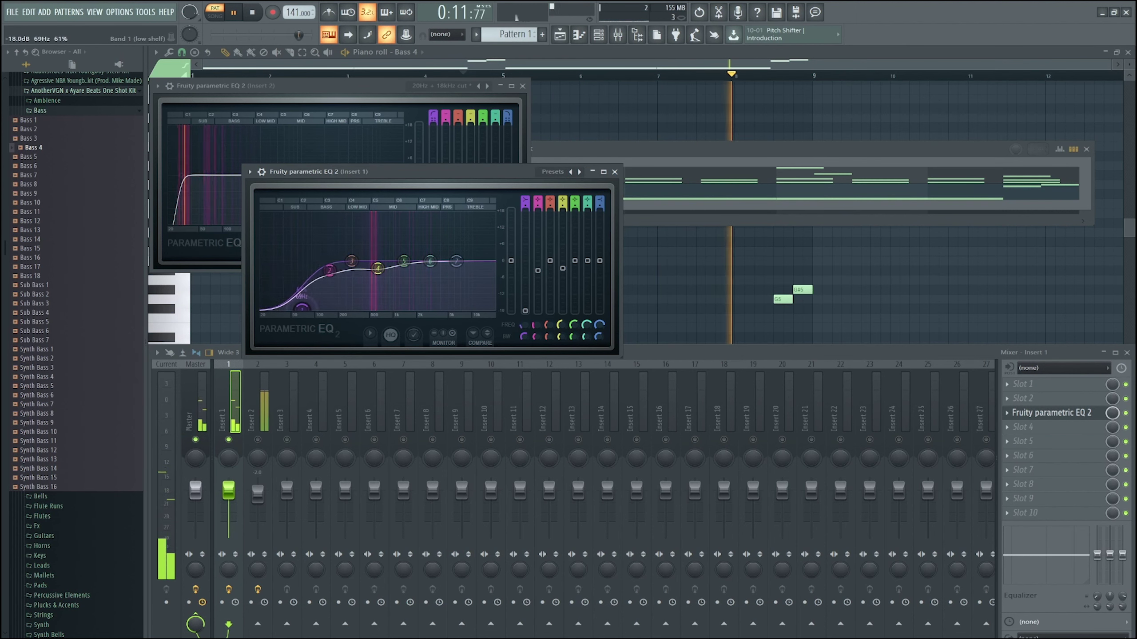
pyautogui.moveTo(456, 261); pyautogui.dragTo(456, 309)
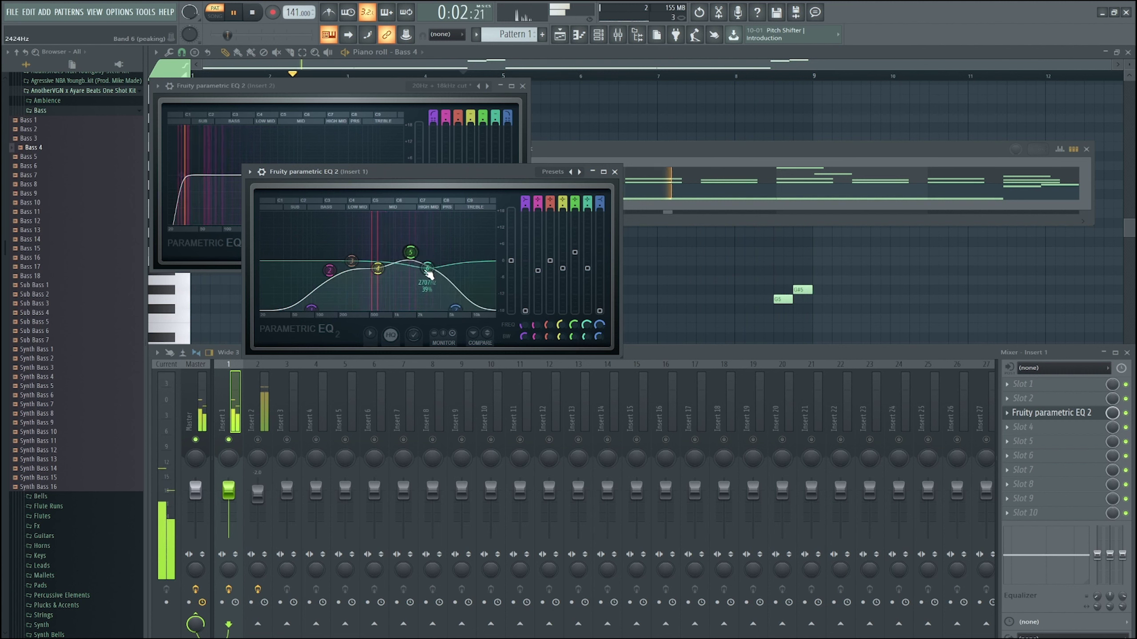
pyautogui.moveTo(424, 273); pyautogui.dragTo(421, 275)
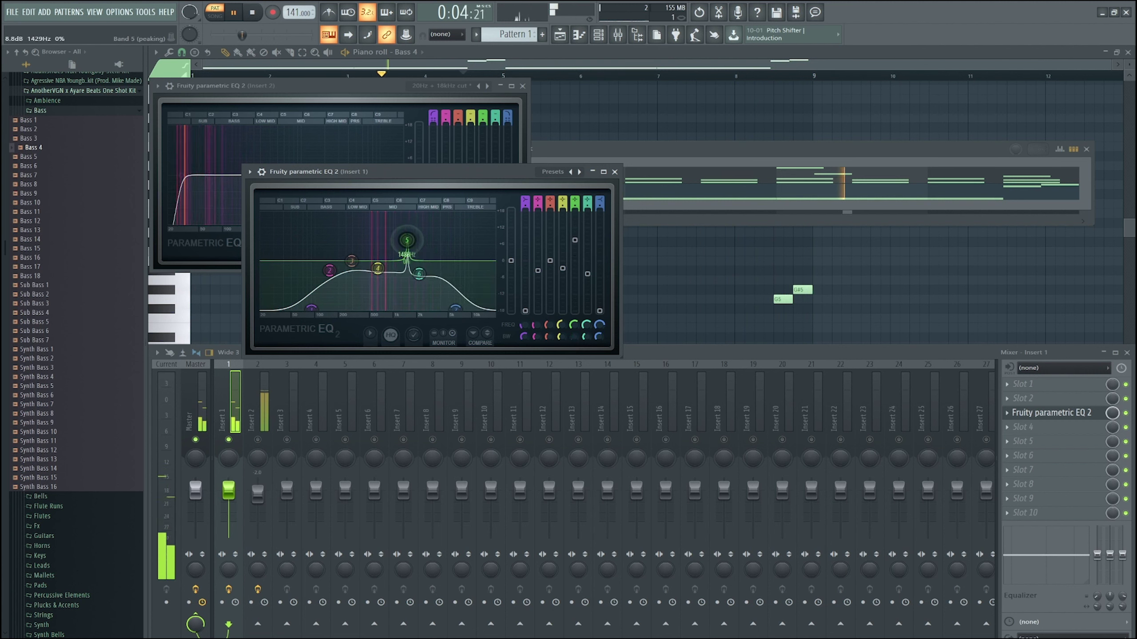
pyautogui.moveTo(407, 214); pyautogui.dragTo(391, 214)
pyautogui.moveTo(578, 214); pyautogui.dragTo(576, 240)
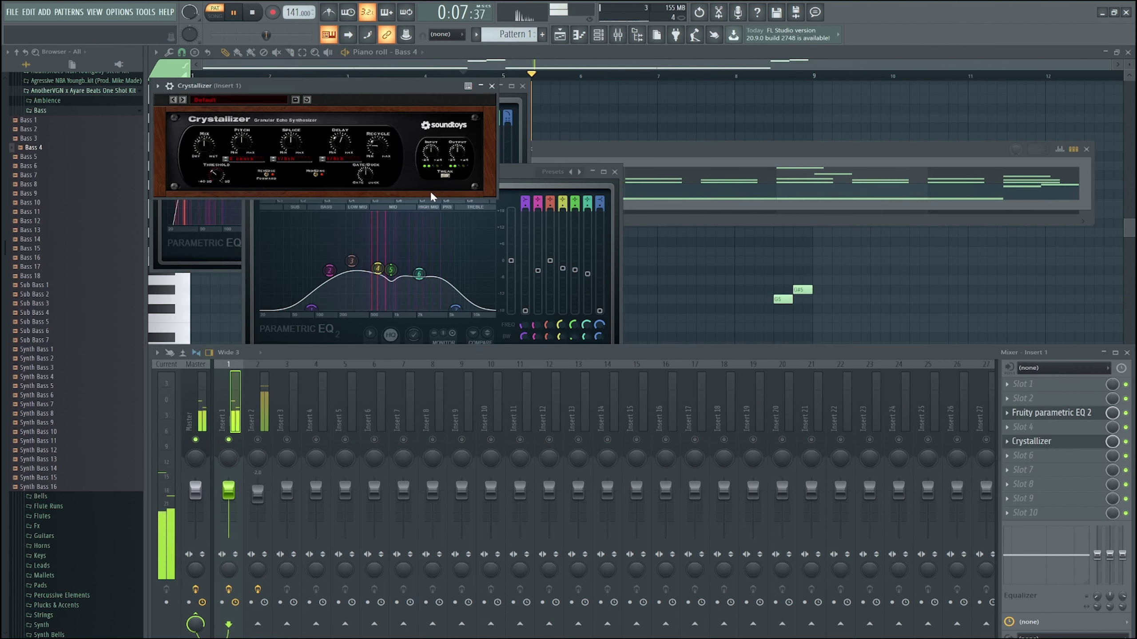
# Audition Crystallizer's Crystals presets on the bell, from Accordion Crystals through Multi-Oct Crystals.
pyautogui.click(197, 98)
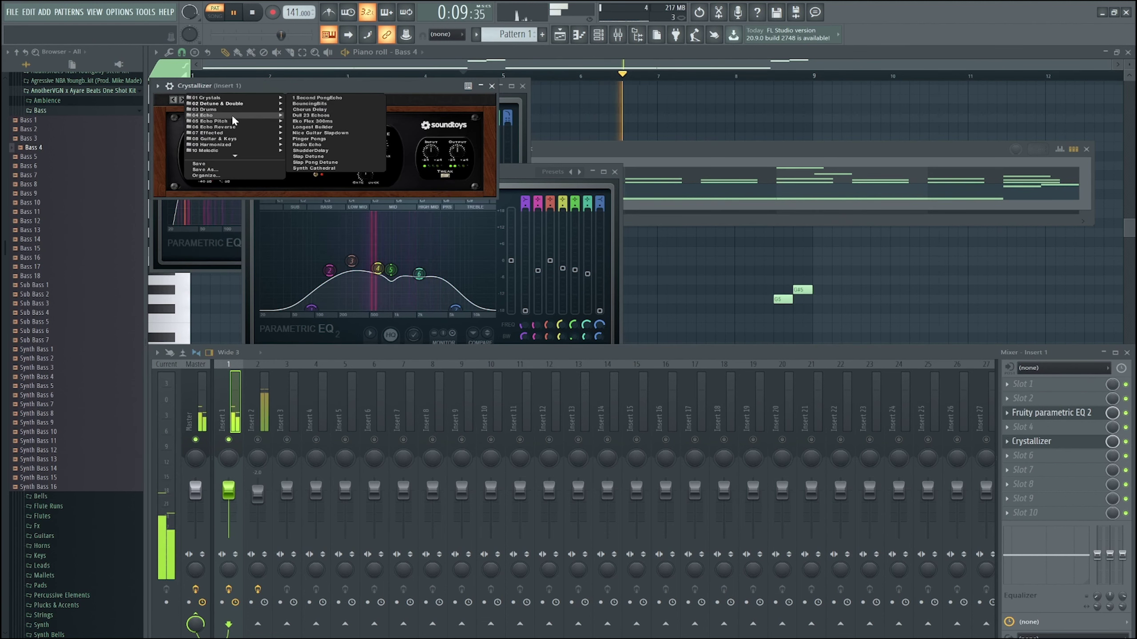
pyautogui.moveTo(218, 95)
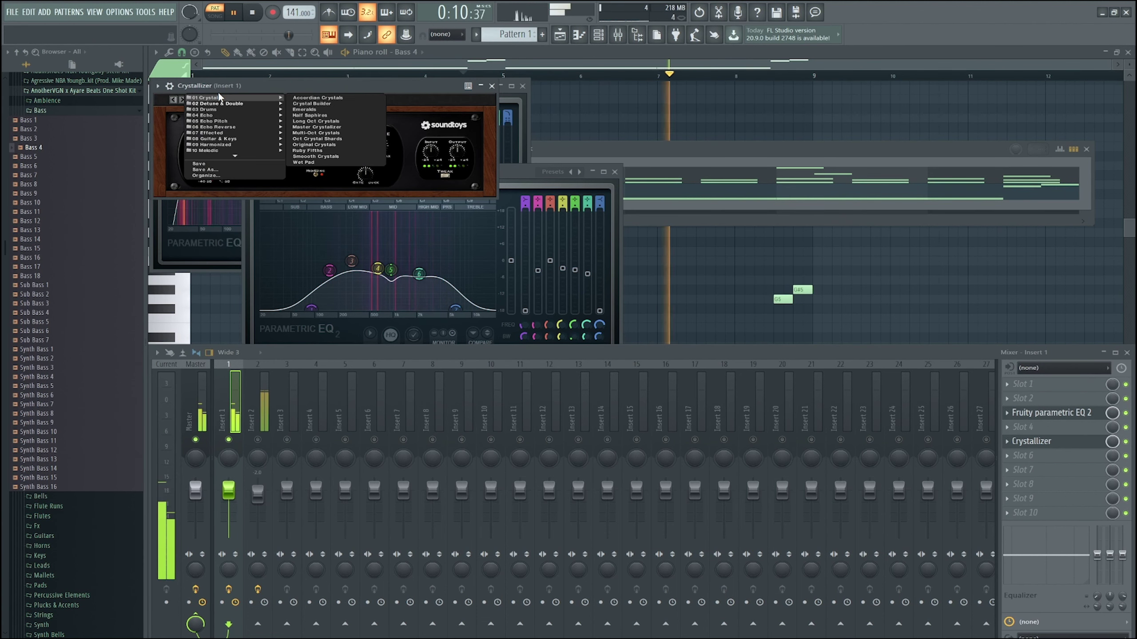
pyautogui.click(316, 98)
pyautogui.click(184, 99)
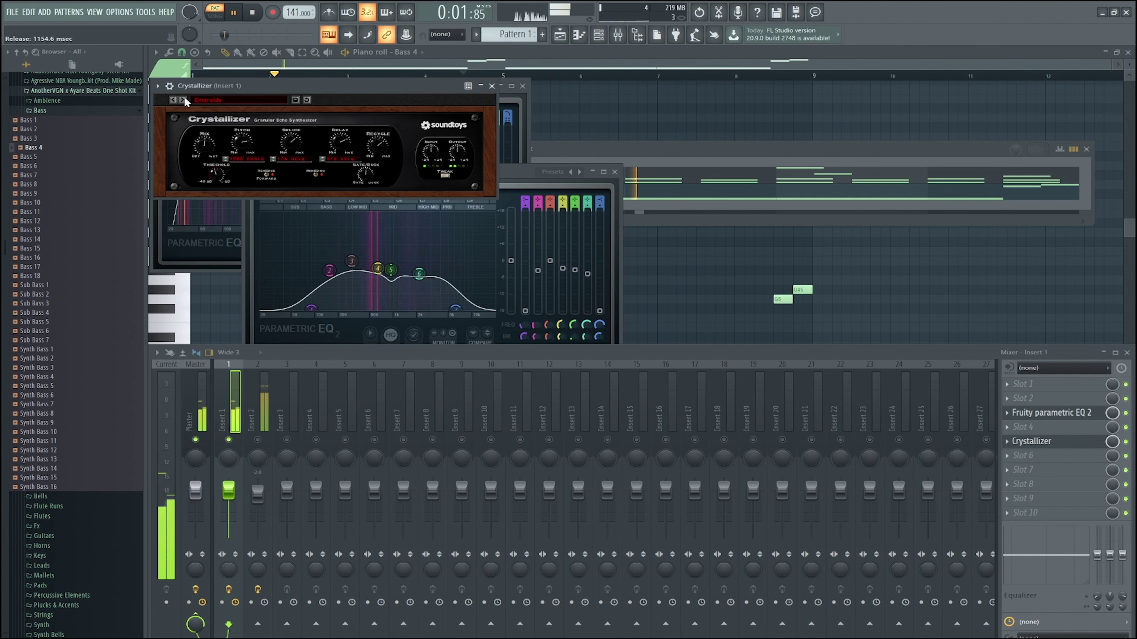
pyautogui.click(184, 100)
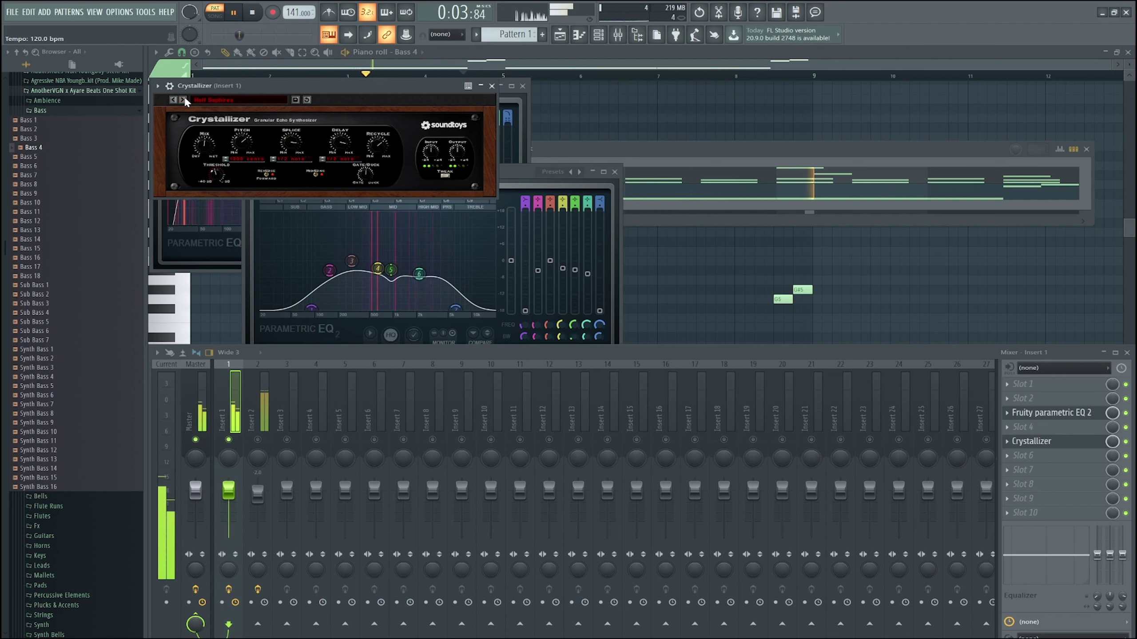
pyautogui.click(184, 97)
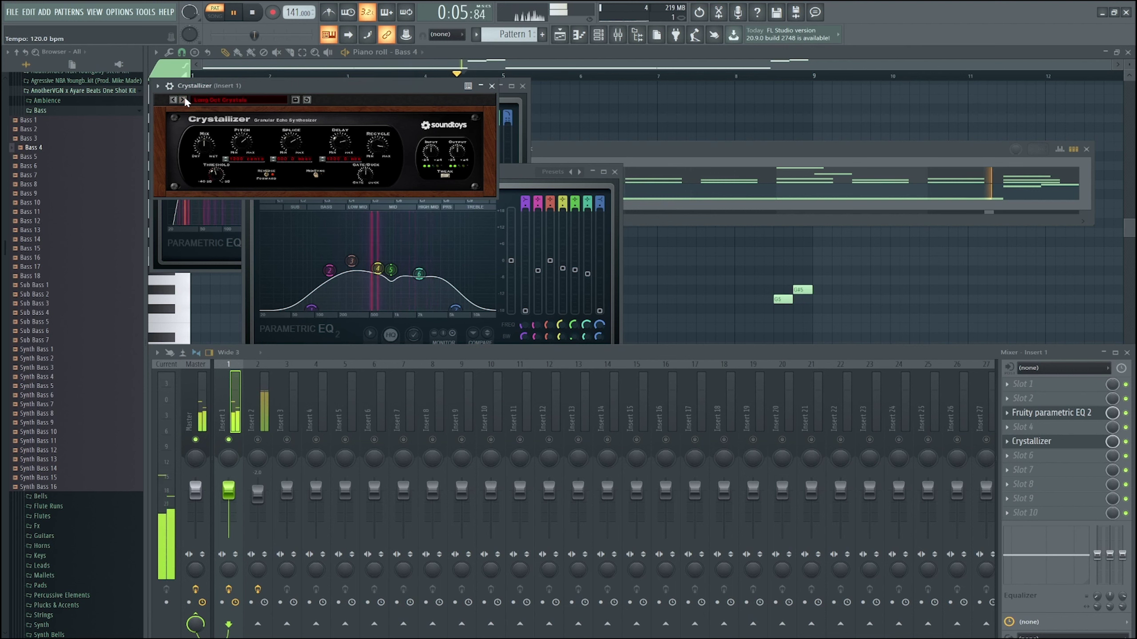
pyautogui.rightClick(228, 439)
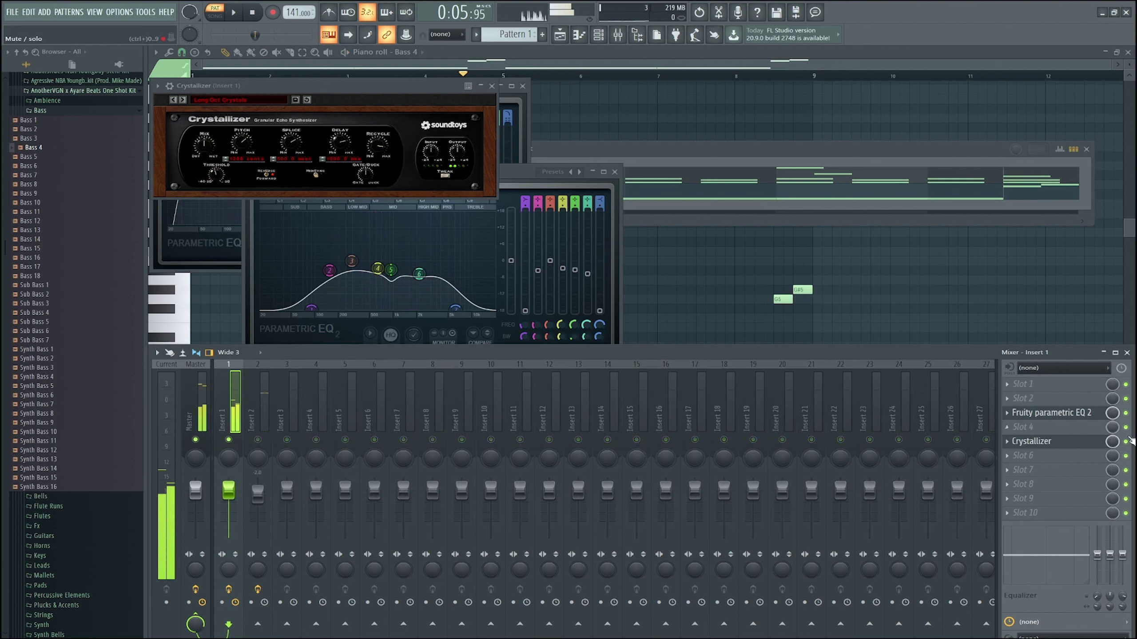
pyautogui.click(183, 99)
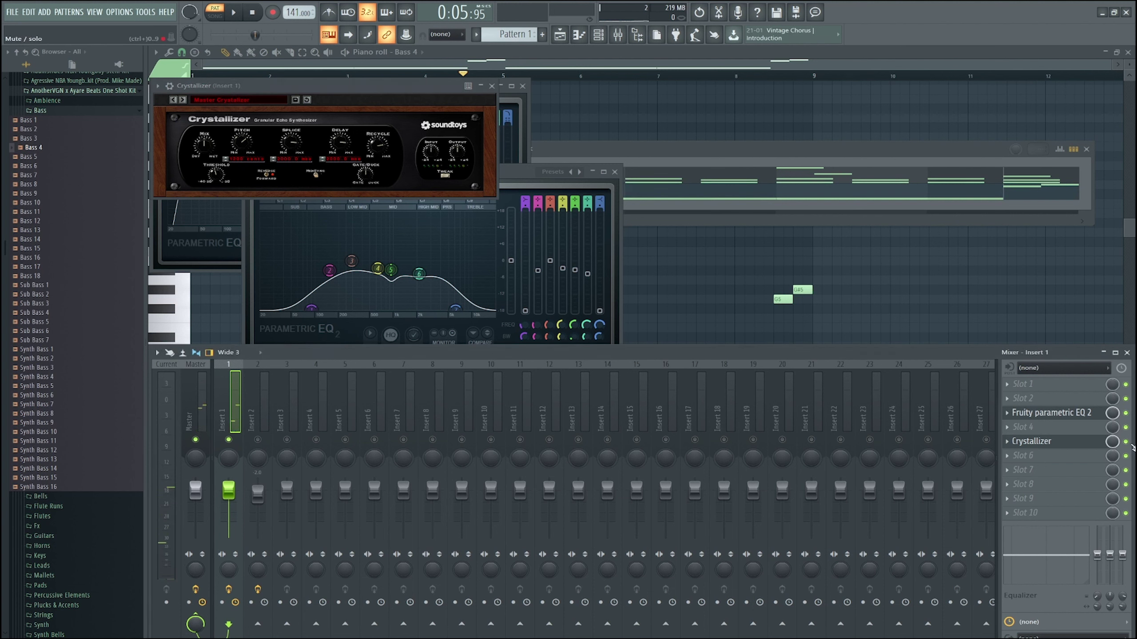
pyautogui.press('space')
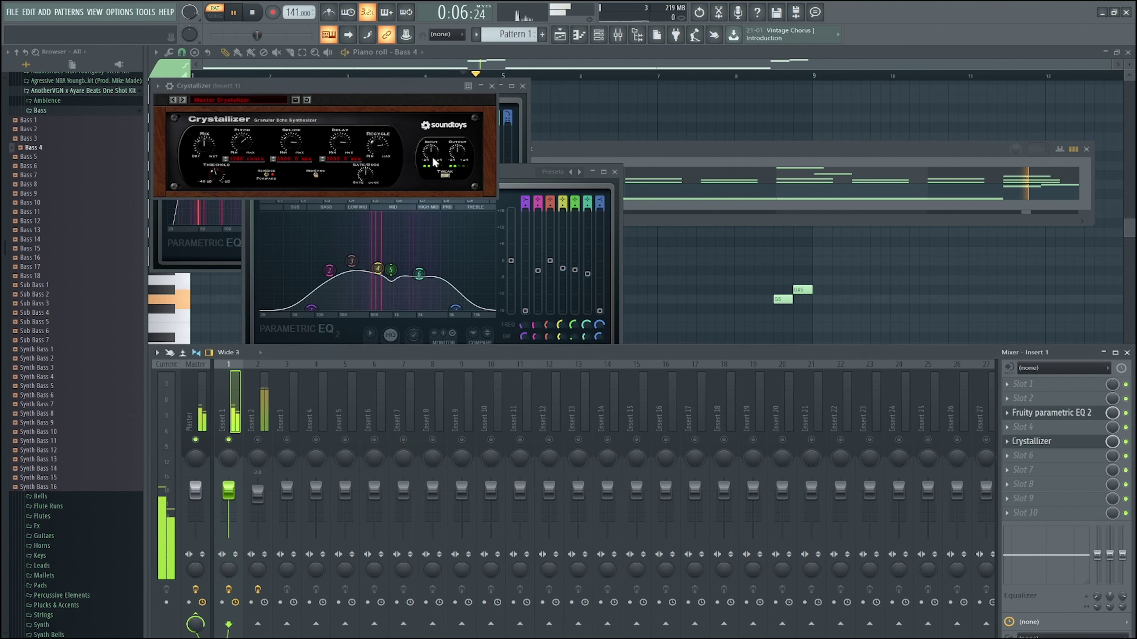
pyautogui.click(182, 99)
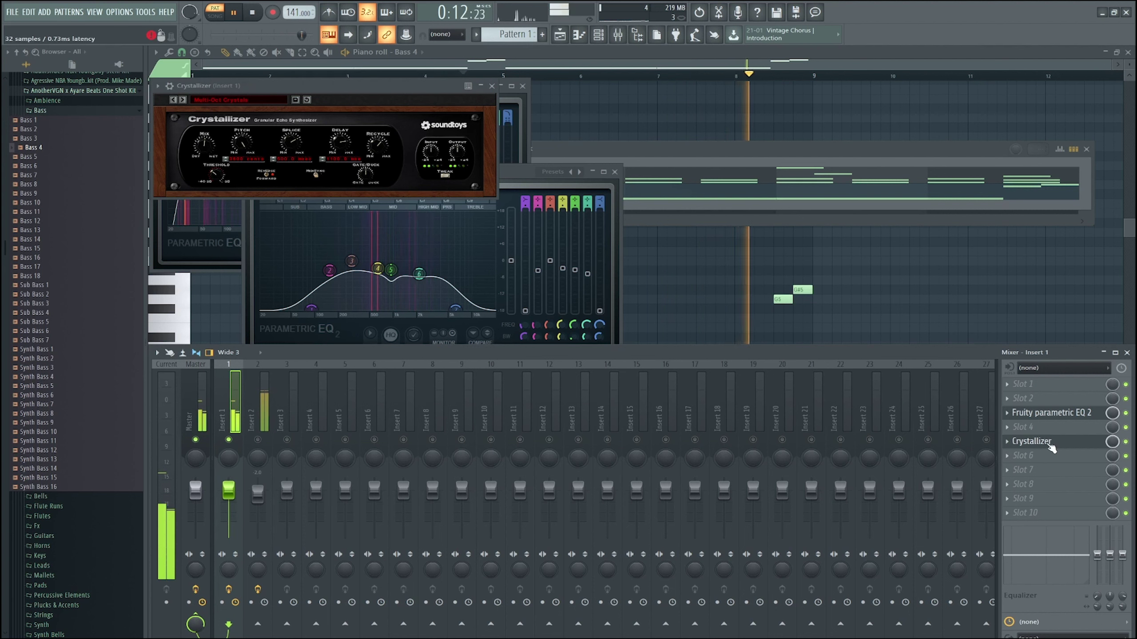
# Replace Crystallizer on Insert 1 with EffectRack using the Liquid Vibe modulation preset, and lower the track's volume.
pyautogui.click(1008, 441)
pyautogui.click(1017, 432)
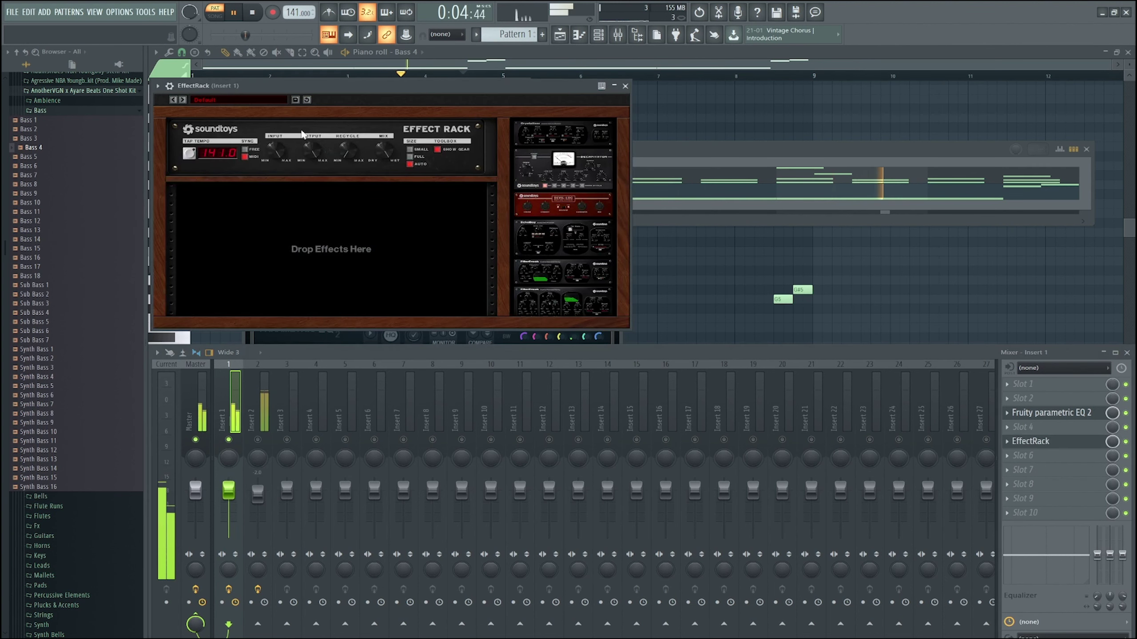
pyautogui.click(204, 100)
pyautogui.moveTo(209, 106)
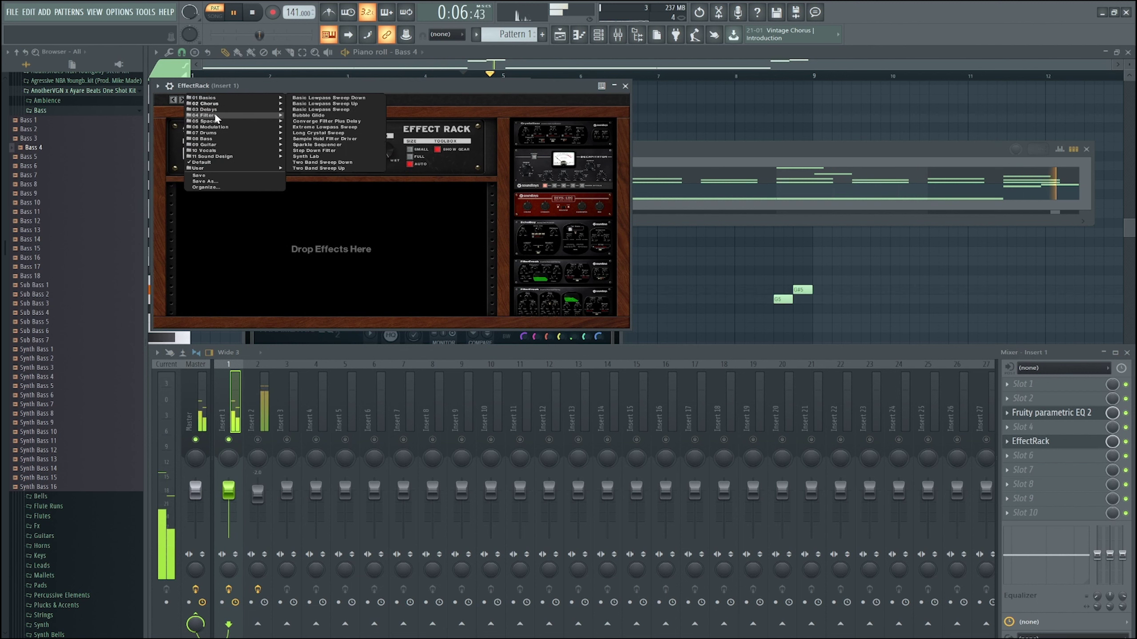
pyautogui.moveTo(232, 133)
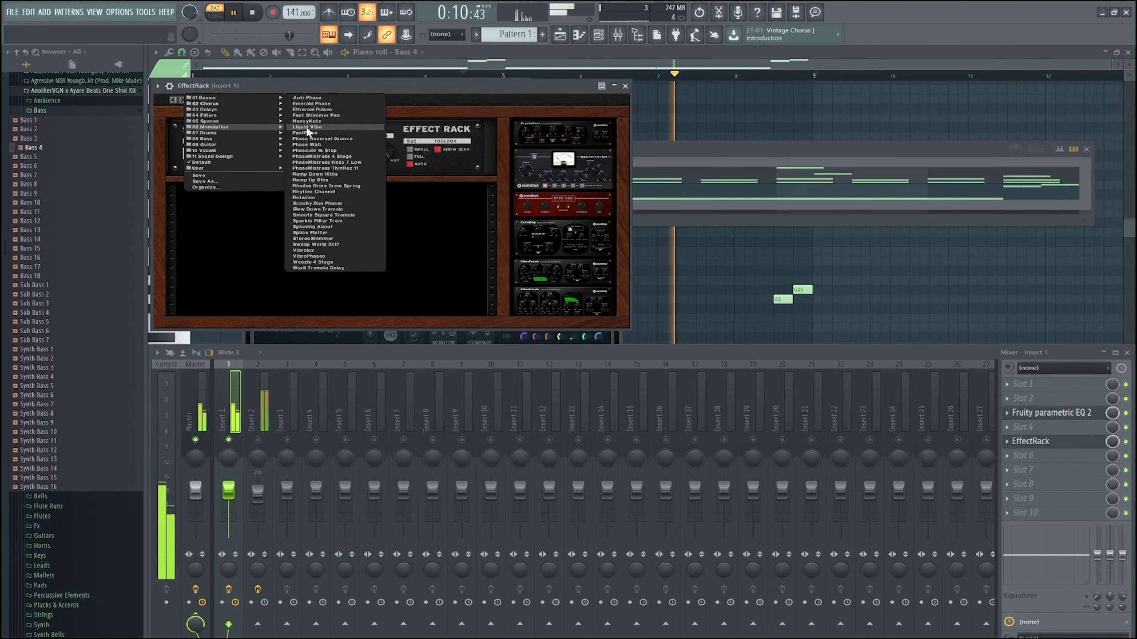
pyautogui.click(336, 127)
pyautogui.moveTo(235, 489); pyautogui.dragTo(233, 501)
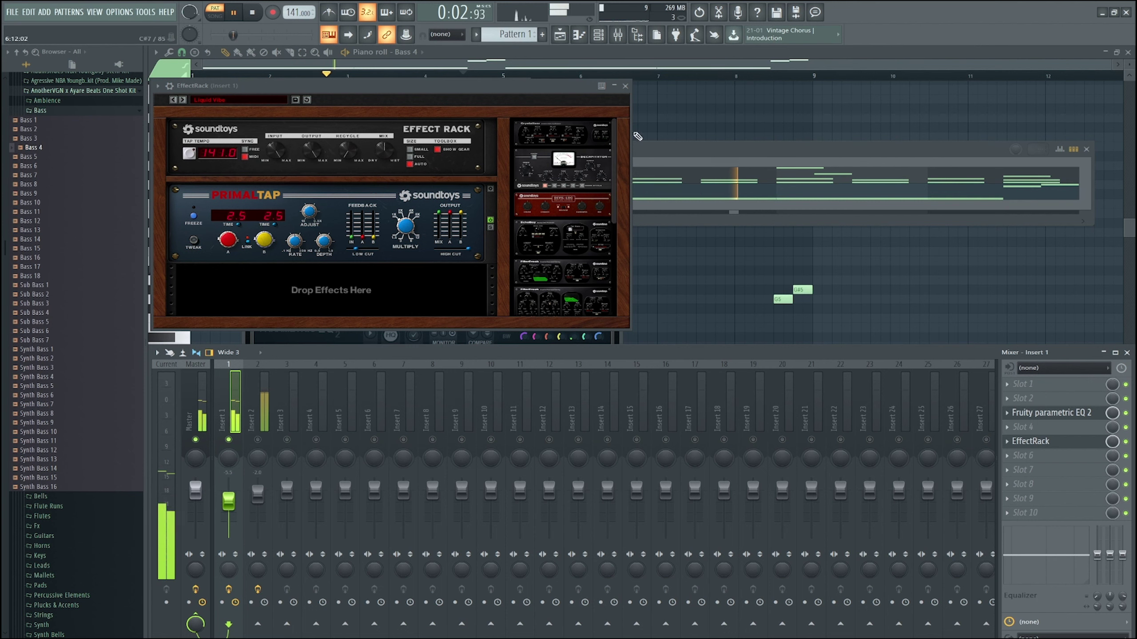
# Load MicroShift into slot 8 of Insert 1 and step through its presets to Fat Wide Pads.
pyautogui.scroll(15, 41, 166)
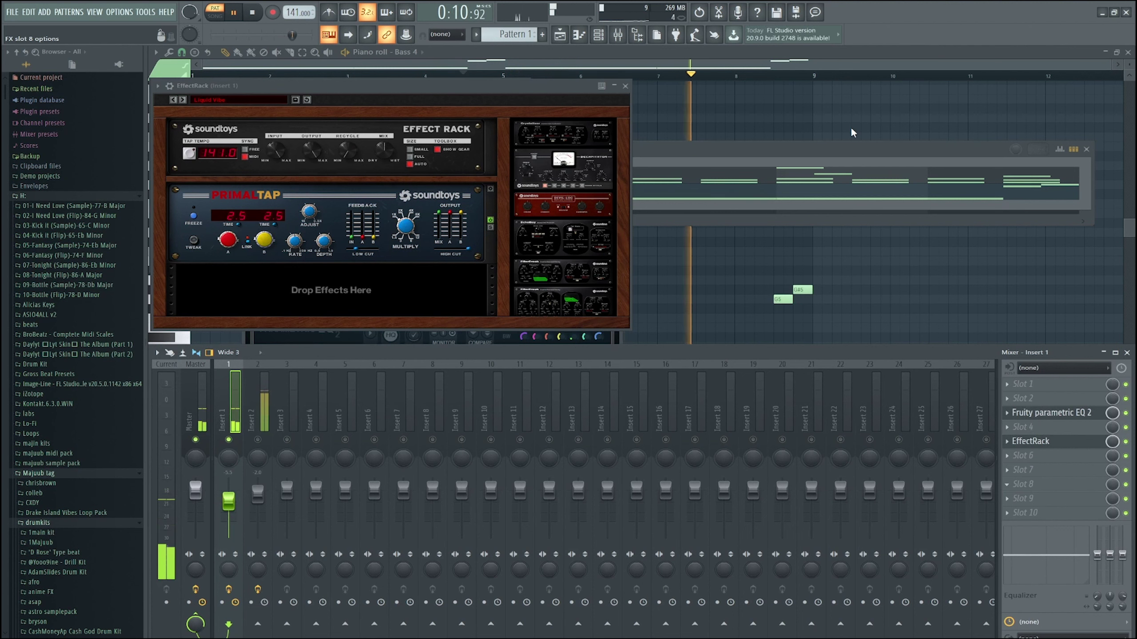
pyautogui.click(825, 143)
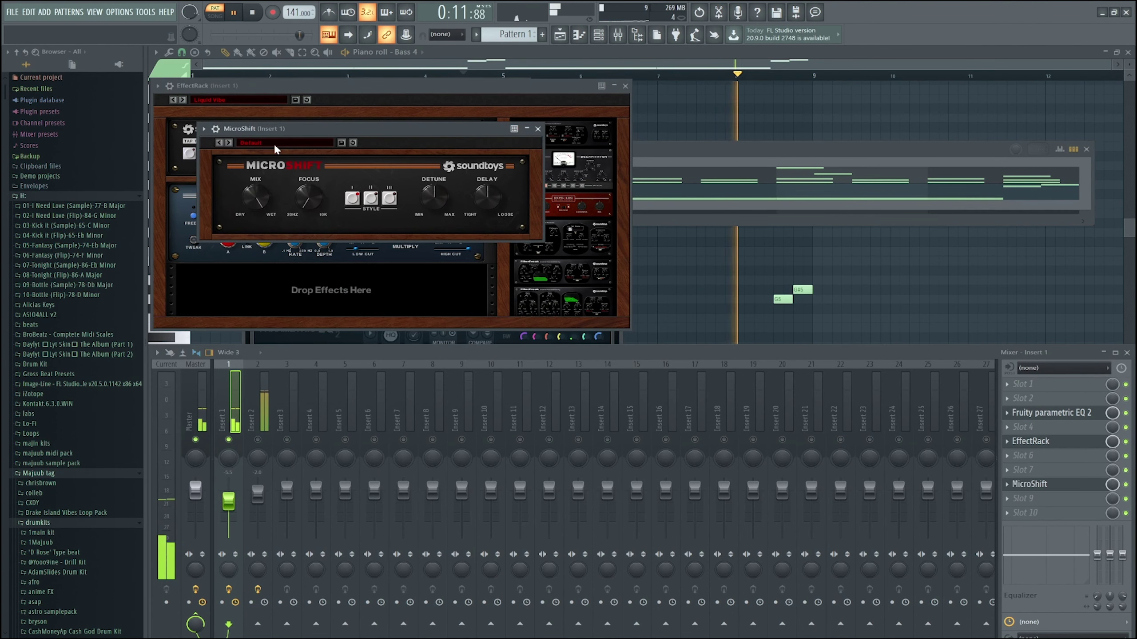
pyautogui.click(254, 143)
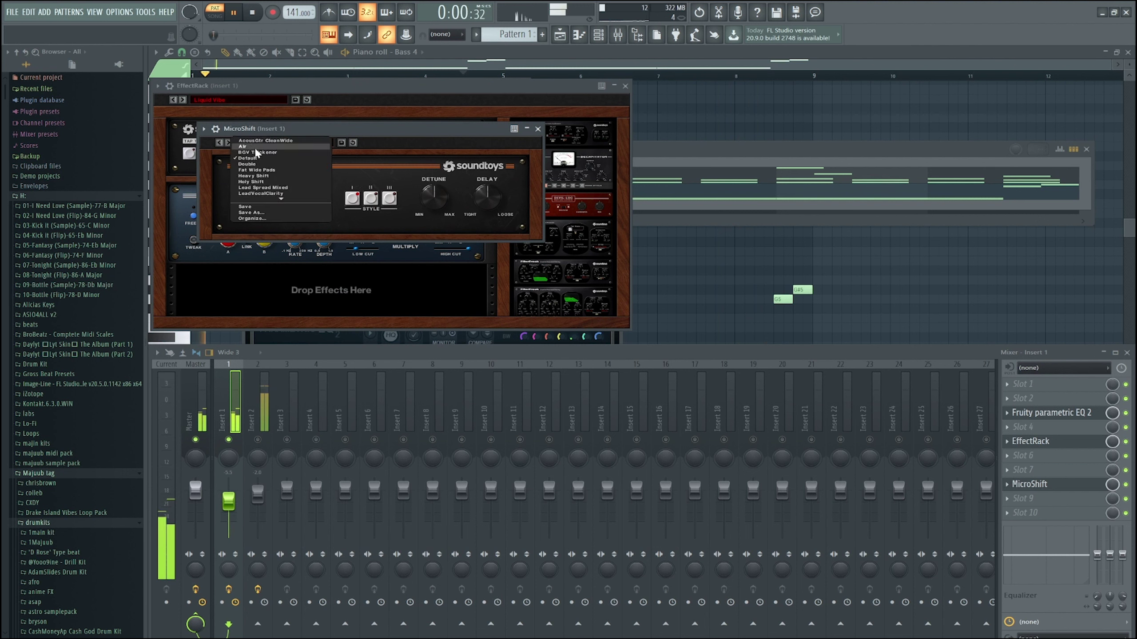
pyautogui.click(228, 142)
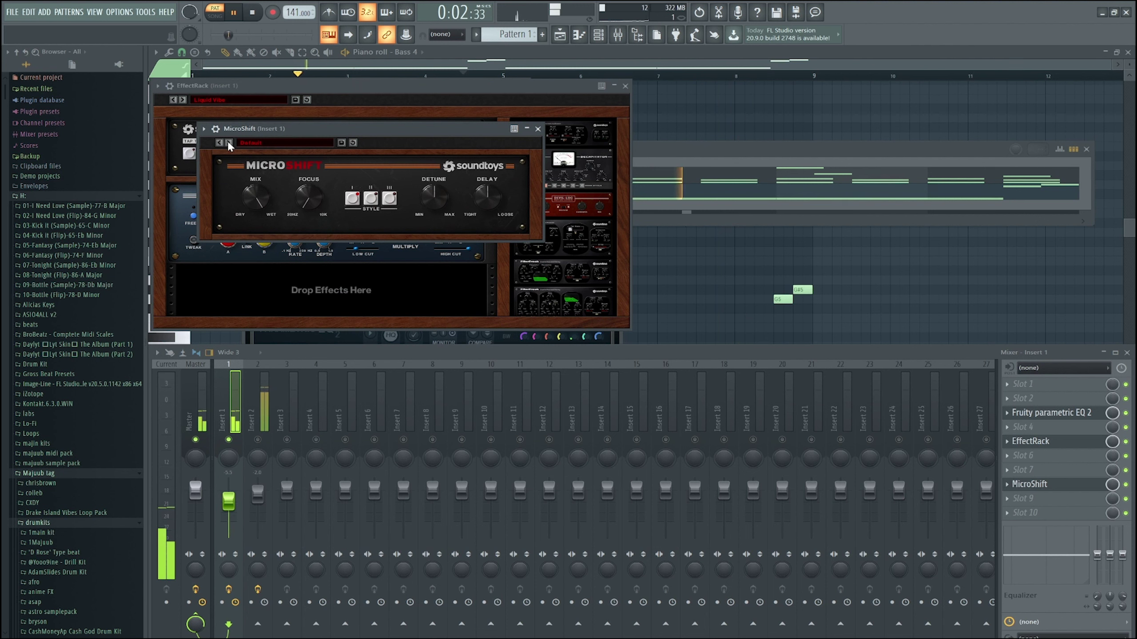
pyautogui.click(229, 142)
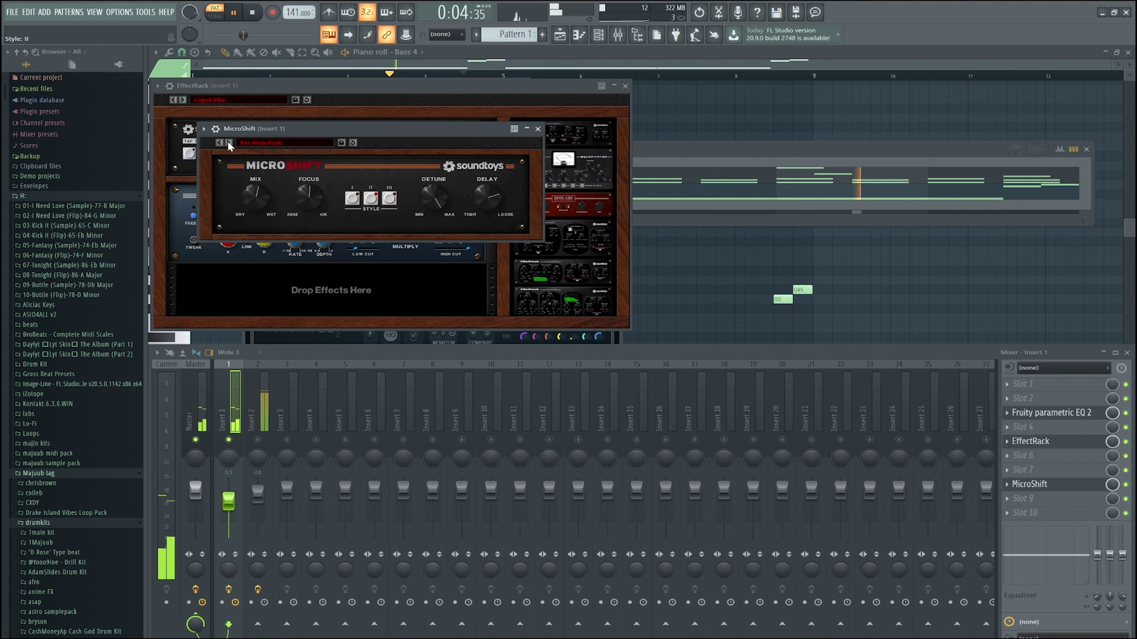
# Replace the bell track's effects with the wavy pad mixer preset and lower the track's volume slightly.
pyautogui.click(229, 143)
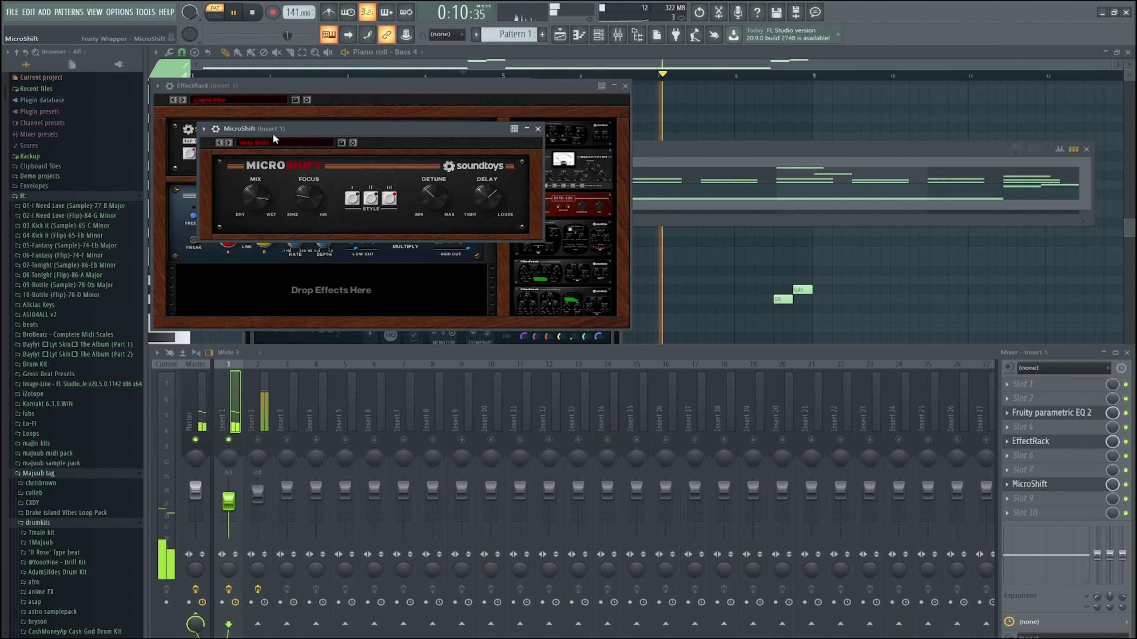
pyautogui.click(39, 134)
pyautogui.scroll(-6, 61, 291)
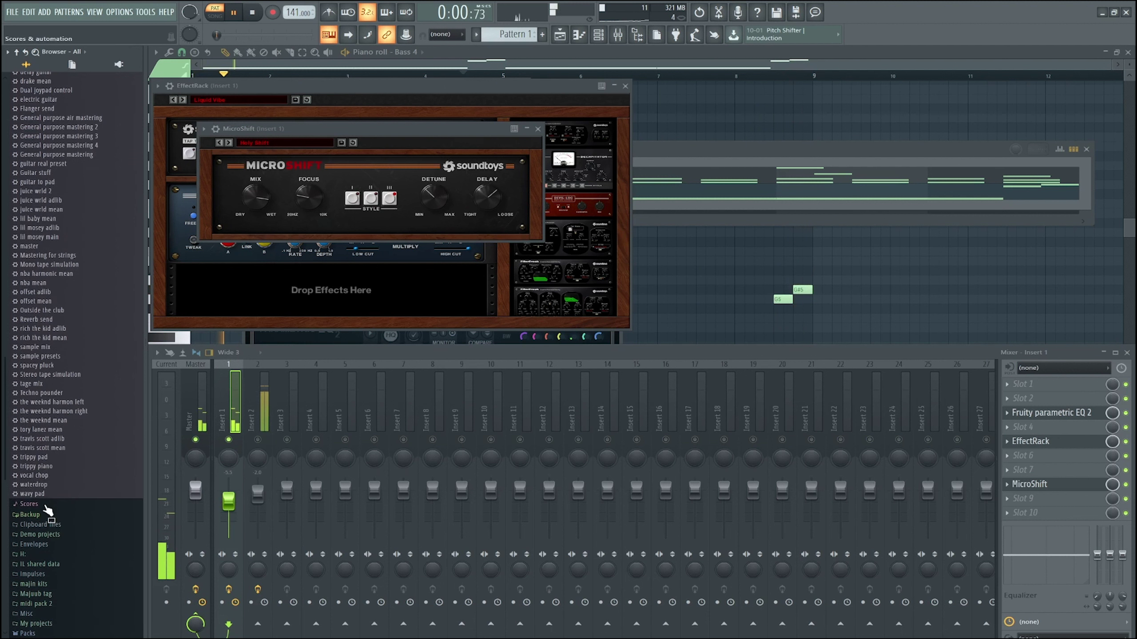
pyautogui.moveTo(48, 498); pyautogui.dragTo(225, 411)
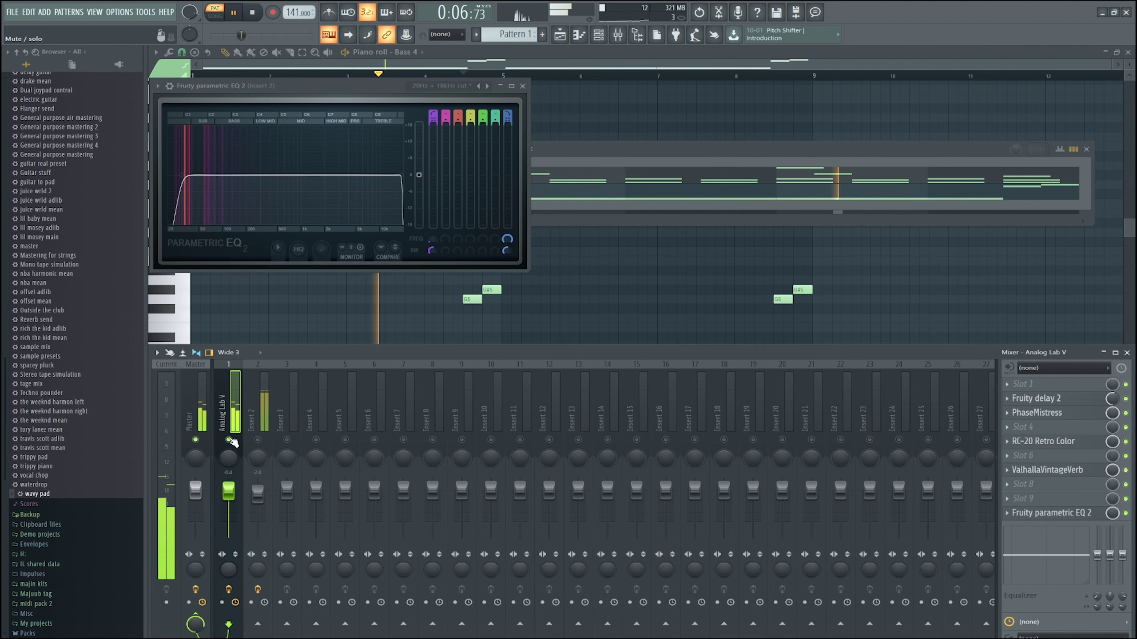
pyautogui.moveTo(228, 491); pyautogui.dragTo(229, 500)
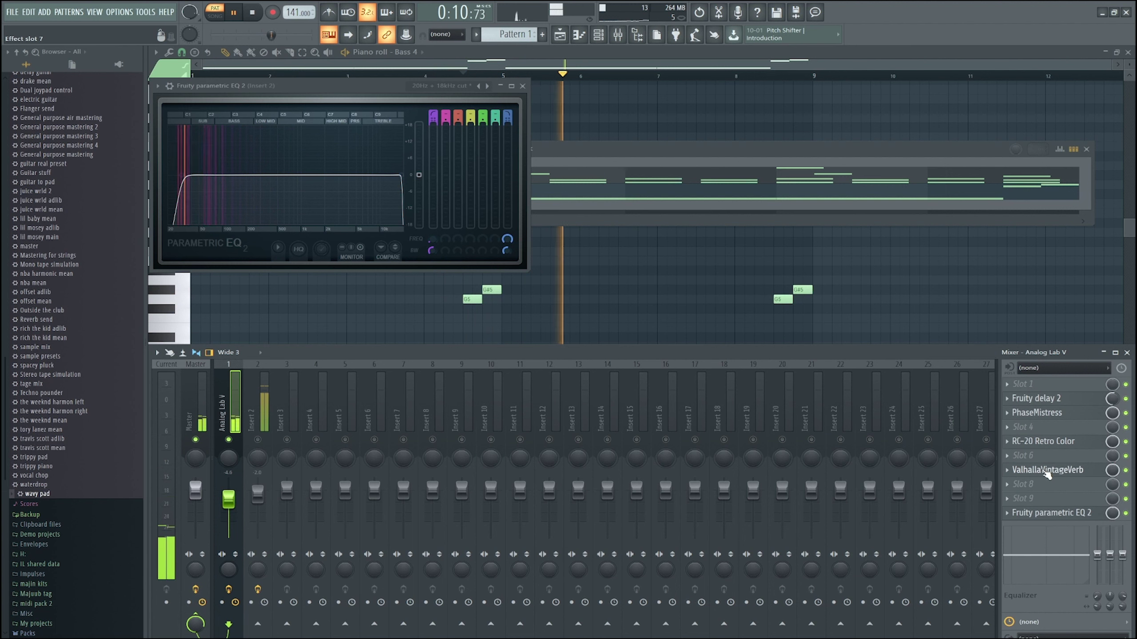
pyautogui.moveTo(229, 499); pyautogui.dragTo(229, 498)
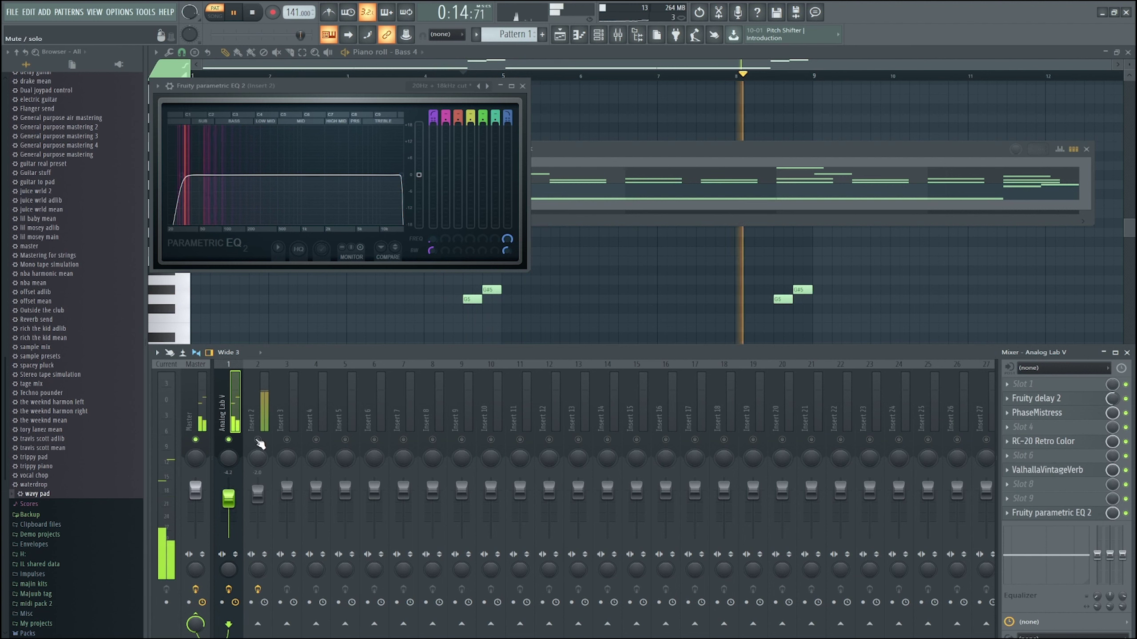
# Add Fruity Limiter after the bell track's EQ, lower its ceiling, and arrange the EQ and limiter in slots 8 and 9.
pyautogui.moveTo(1040, 516); pyautogui.dragTo(1037, 503)
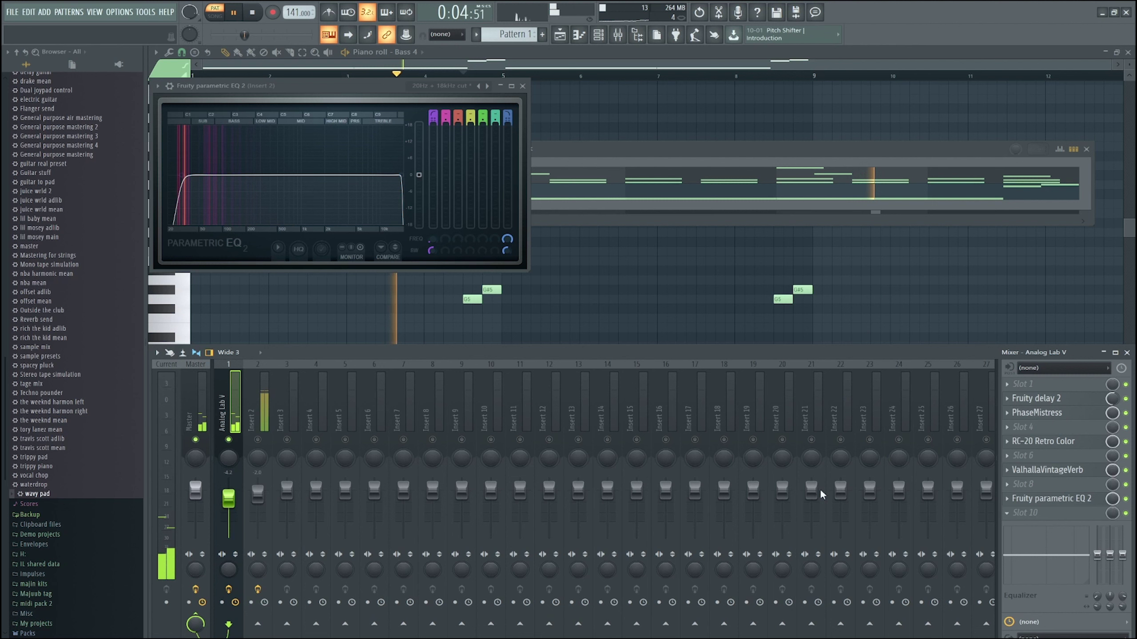
pyautogui.click(779, 517)
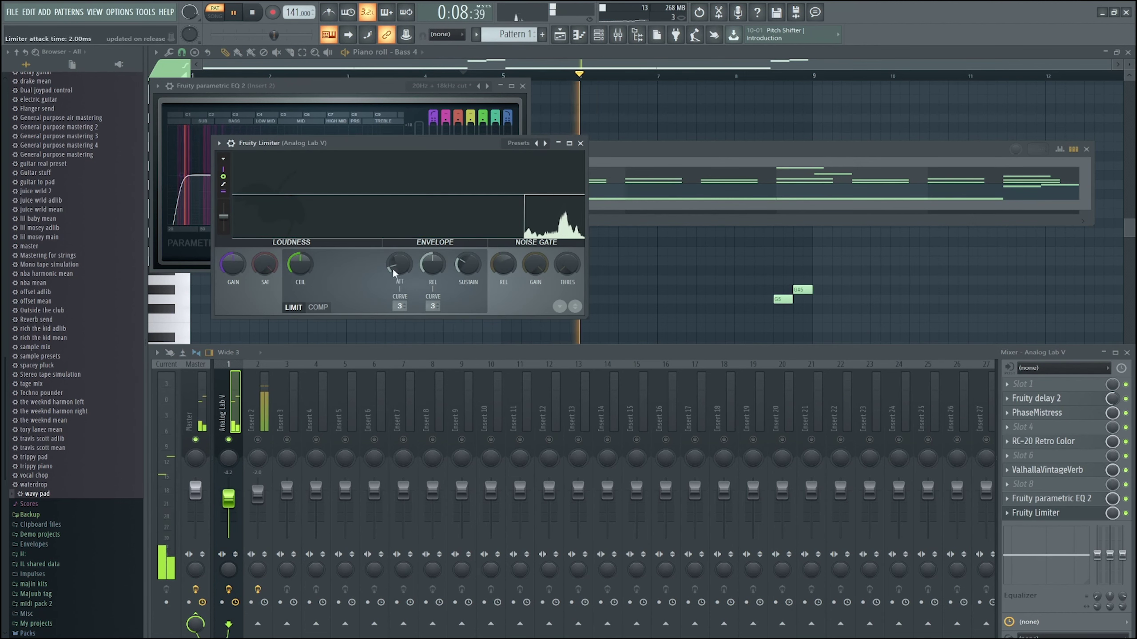
pyautogui.moveTo(301, 270); pyautogui.dragTo(300, 317)
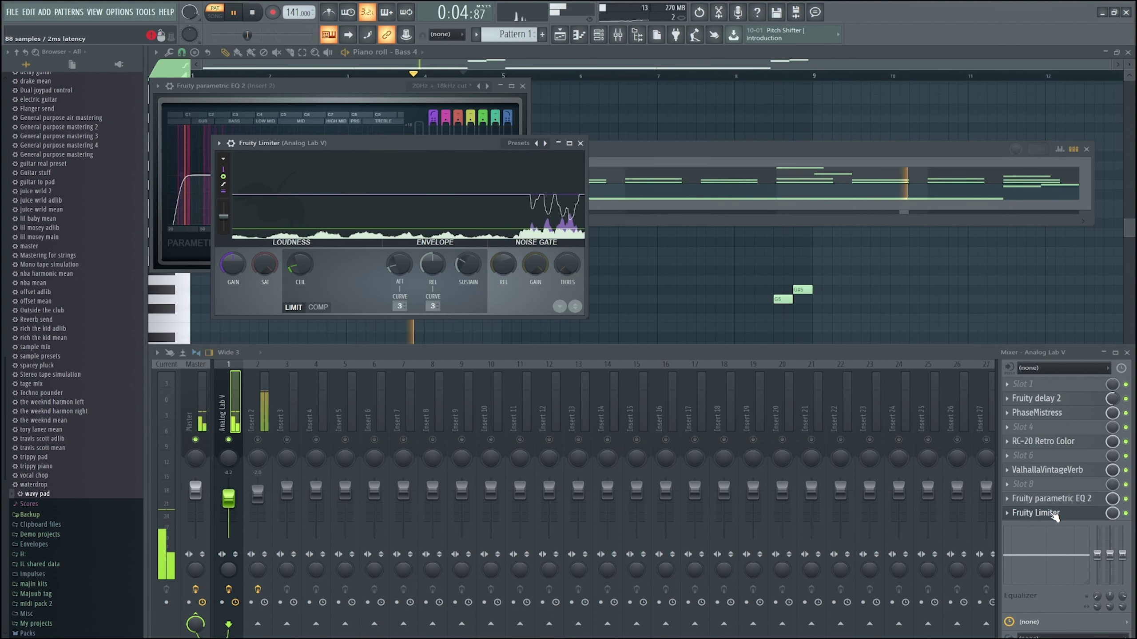
pyautogui.scroll(1, 1049, 499)
pyautogui.scroll(1, 1047, 512)
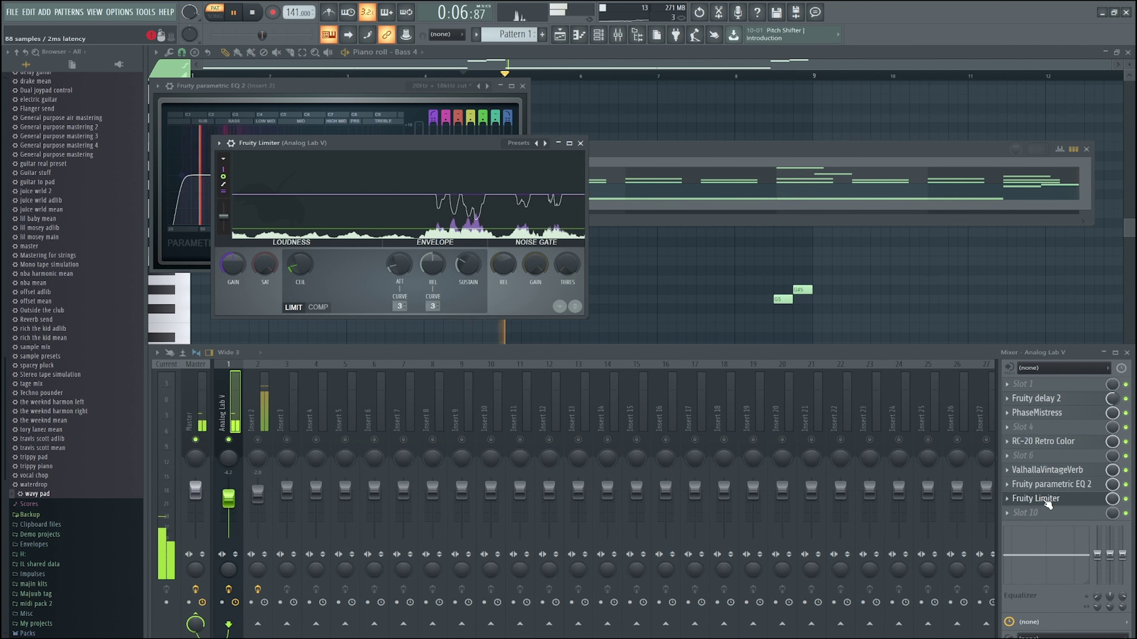
# Load a second Fruity parametric EQ 2 into slot 10 of the bell track and cut narrow mid-range dips with bands 4 and 6.
pyautogui.click(1037, 519)
pyautogui.click(870, 294)
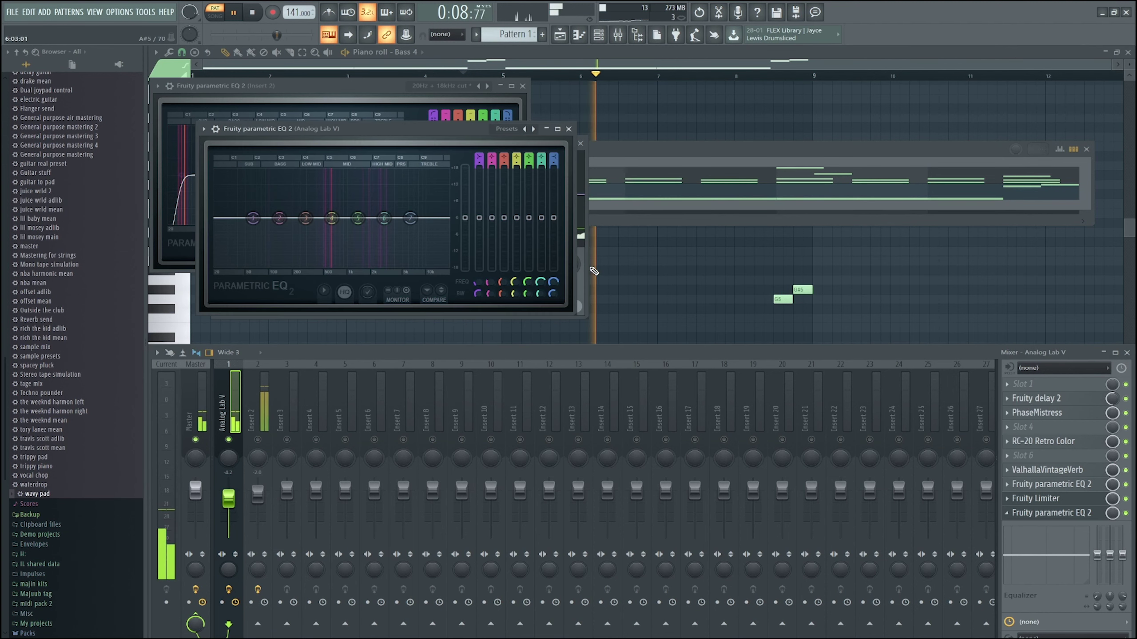
pyautogui.scroll(-8, 384, 220)
pyautogui.moveTo(383, 219); pyautogui.dragTo(351, 169)
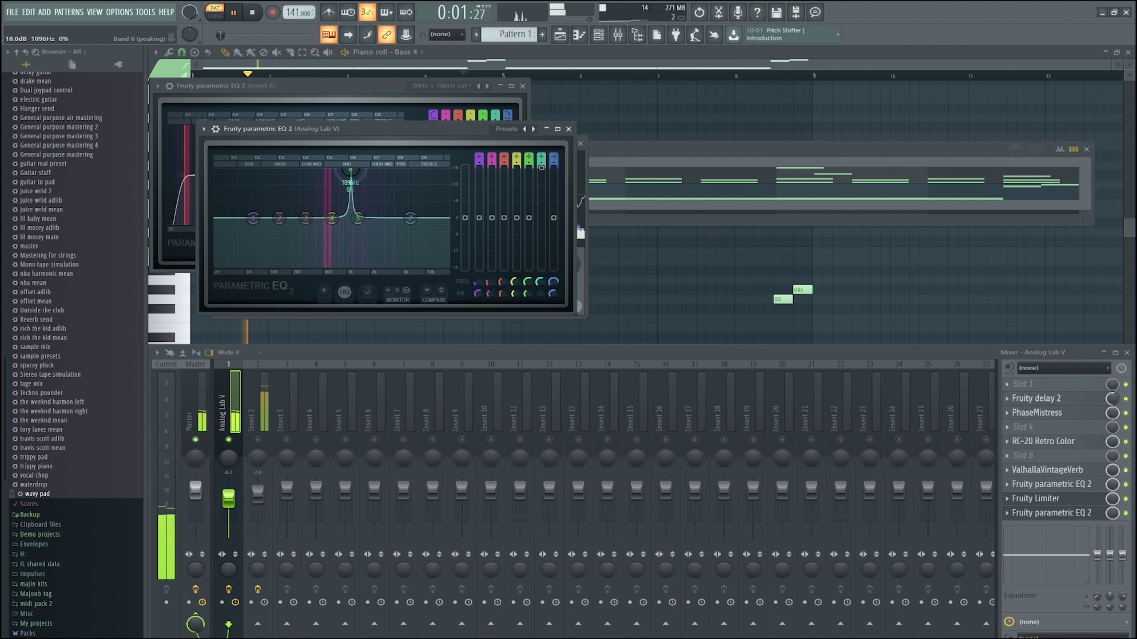
pyautogui.scroll(-8, 334, 220)
pyautogui.moveTo(333, 219)
pyautogui.mouseDown()
pyautogui.moveTo(329, 170)
pyautogui.moveTo(329, 228)
pyautogui.mouseUp()
pyautogui.moveTo(516, 229); pyautogui.dragTo(517, 233)
pyautogui.moveTo(541, 169); pyautogui.dragTo(542, 239)
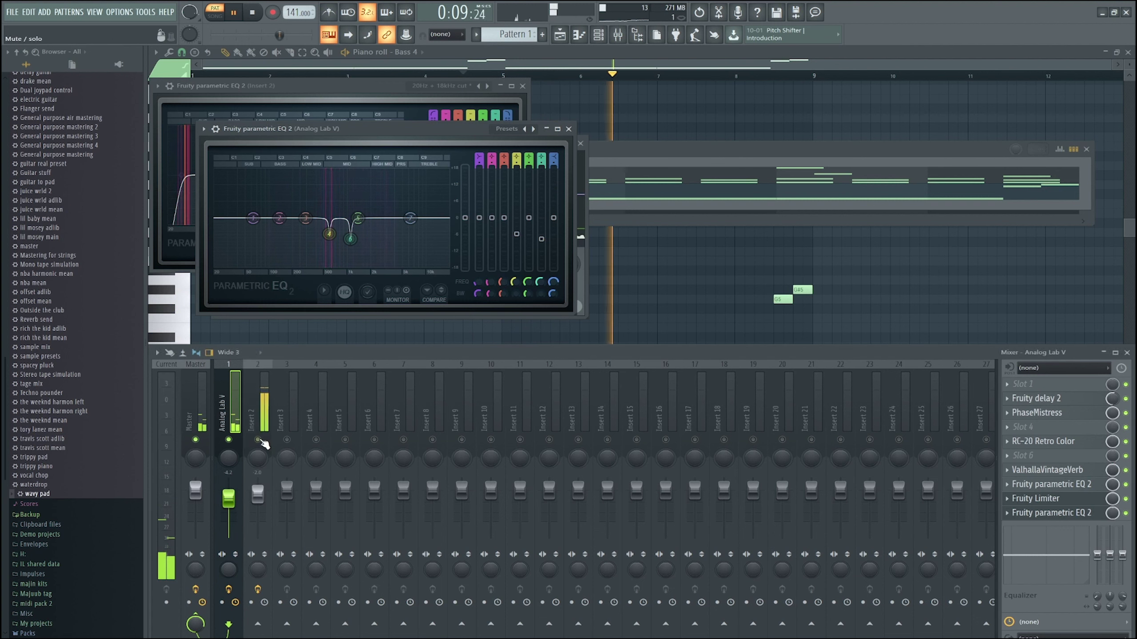
# Load Decapitator into slot 4 of Insert 2, raise its drive slightly, and fine-tune the track's volume.
pyautogui.click(264, 489)
pyautogui.moveTo(264, 487); pyautogui.dragTo(264, 490)
pyautogui.click(1044, 430)
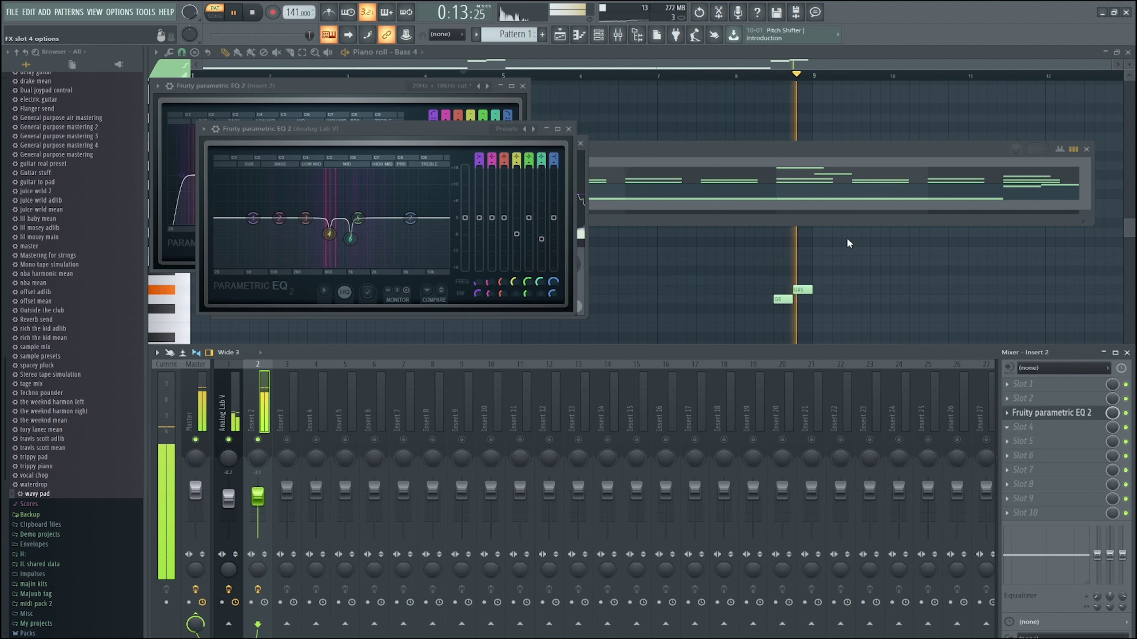
pyautogui.click(736, 590)
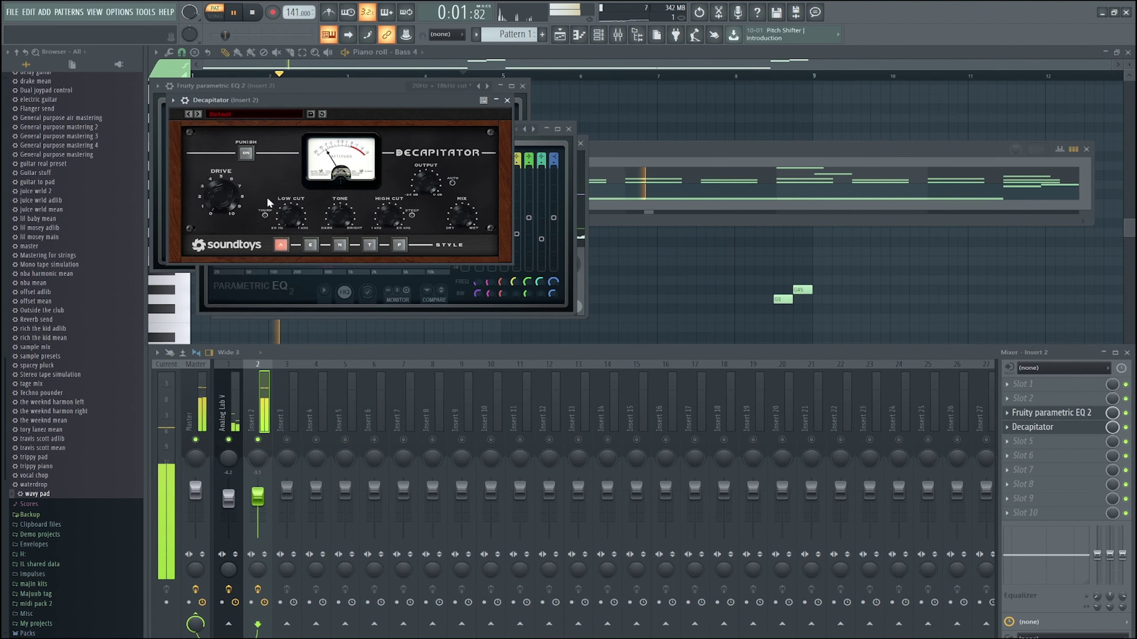
pyautogui.moveTo(224, 197); pyautogui.dragTo(218, 187)
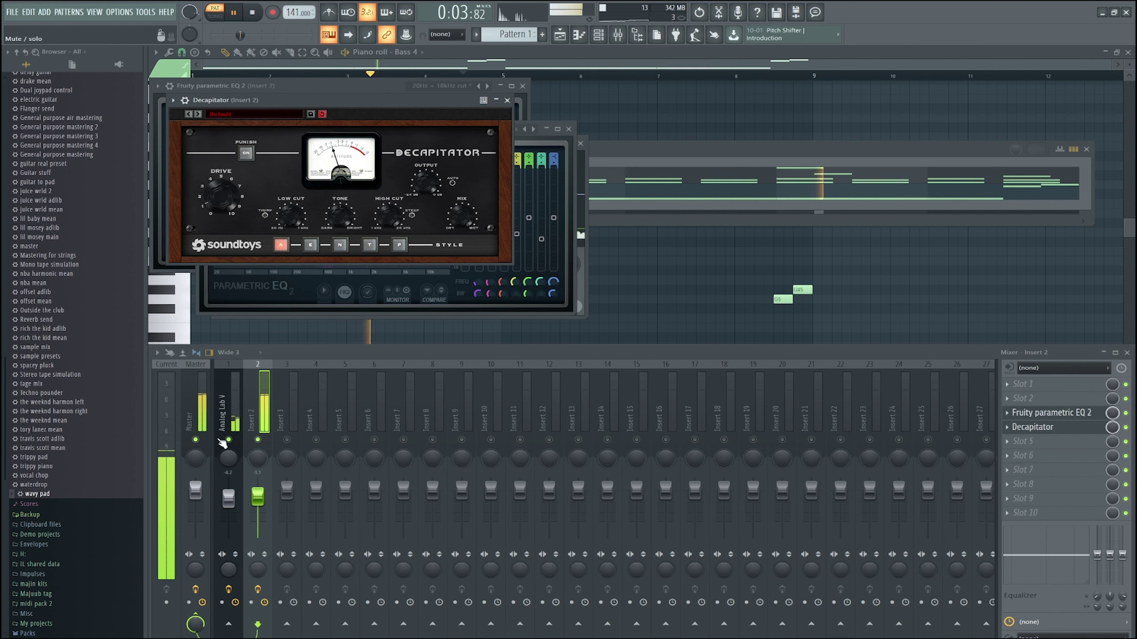
pyautogui.moveTo(249, 478); pyautogui.dragTo(250, 479)
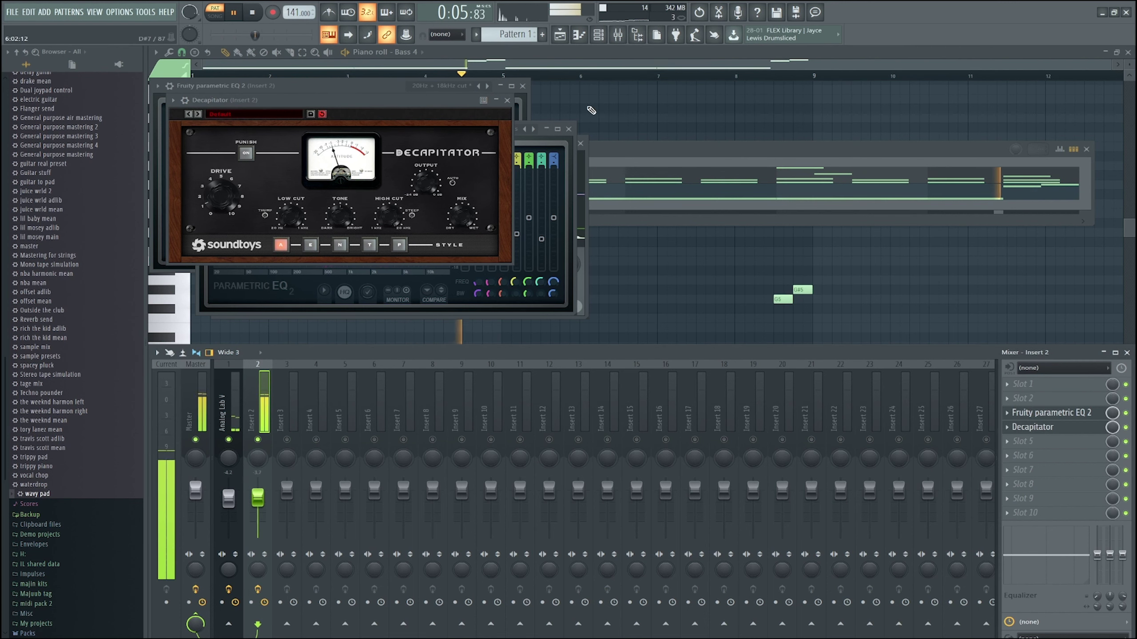
# Open the Ambience folder of the AnotherVGN x Ayare Beats one-shot kit and audition samples such as Ambience 3 and Ambience 5.
pyautogui.click(616, 151)
pyautogui.scroll(5, 5, 286)
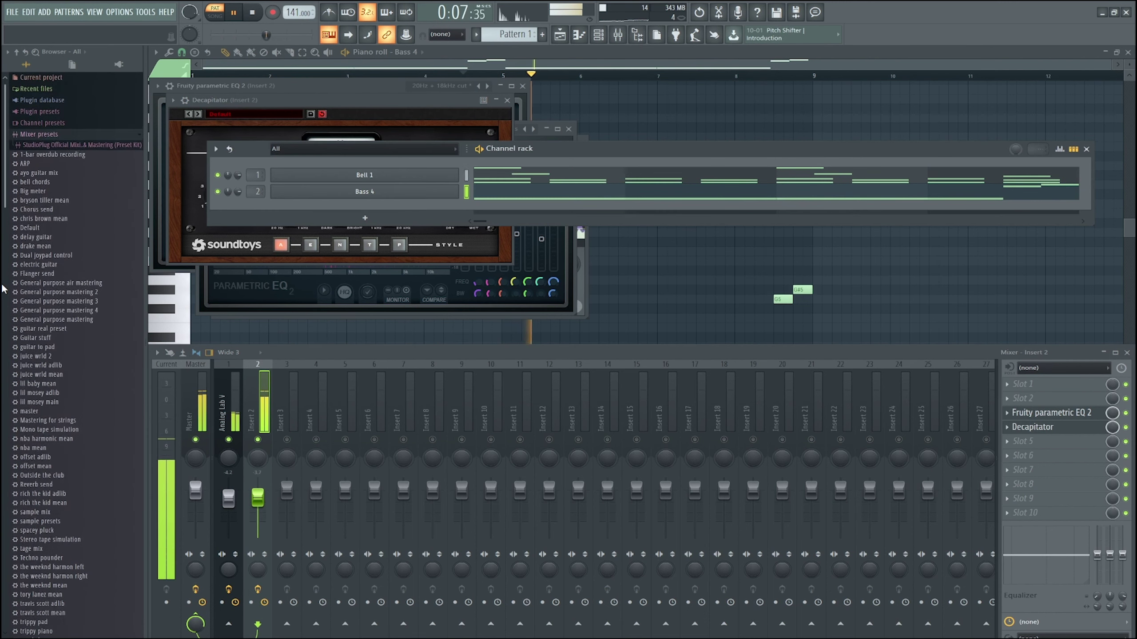
pyautogui.click(73, 135)
pyautogui.scroll(-10, 31, 189)
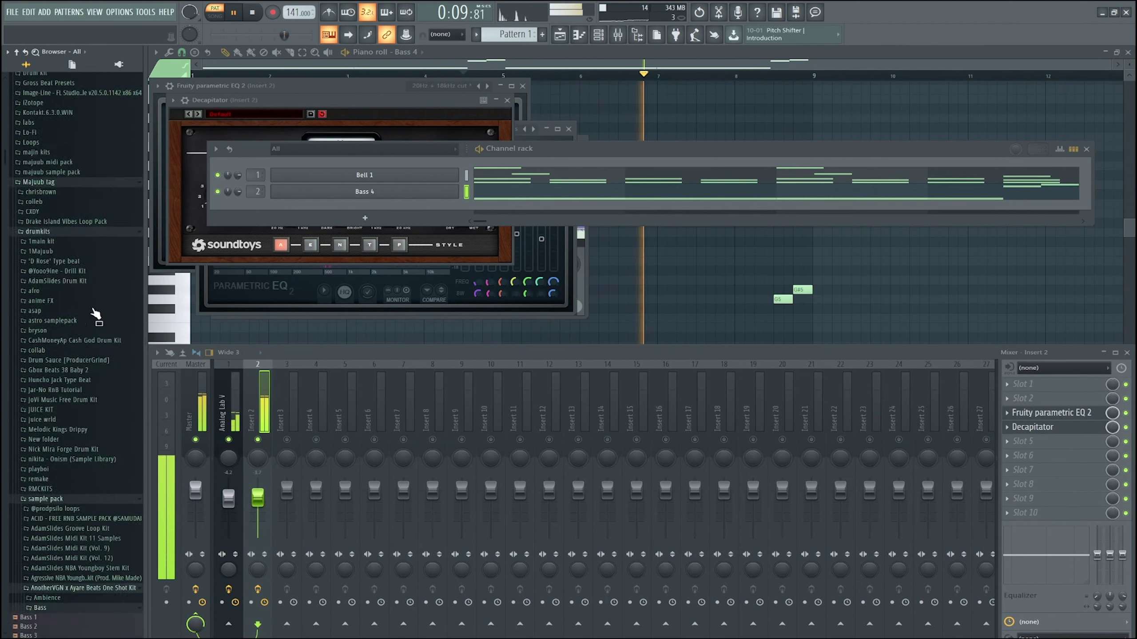
pyautogui.scroll(-12, 92, 306)
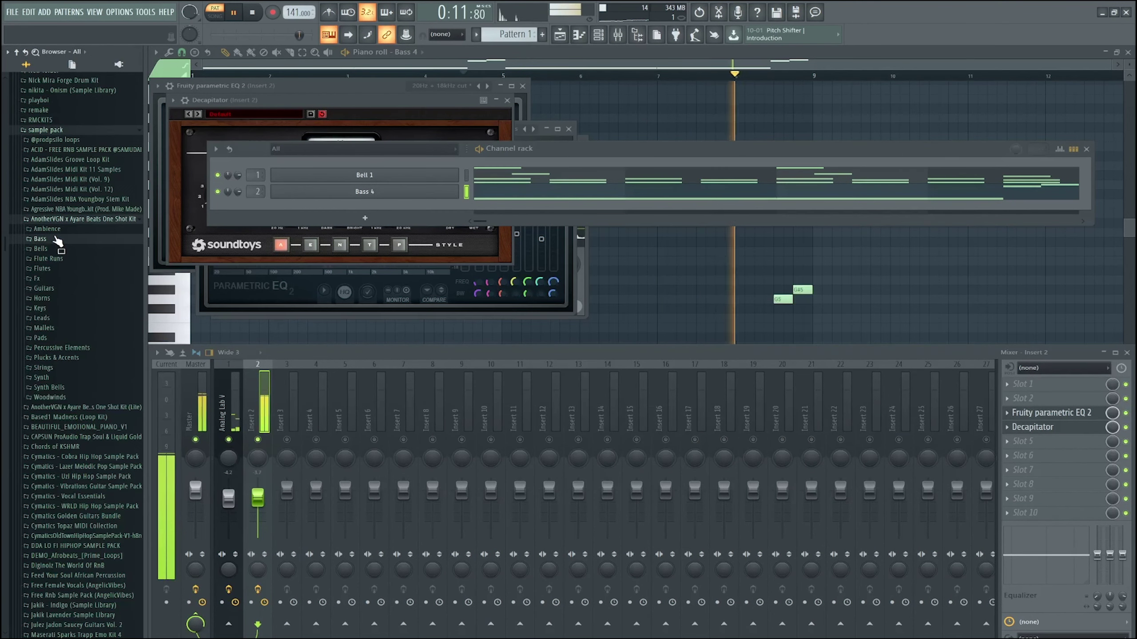
pyautogui.click(52, 230)
pyautogui.click(57, 258)
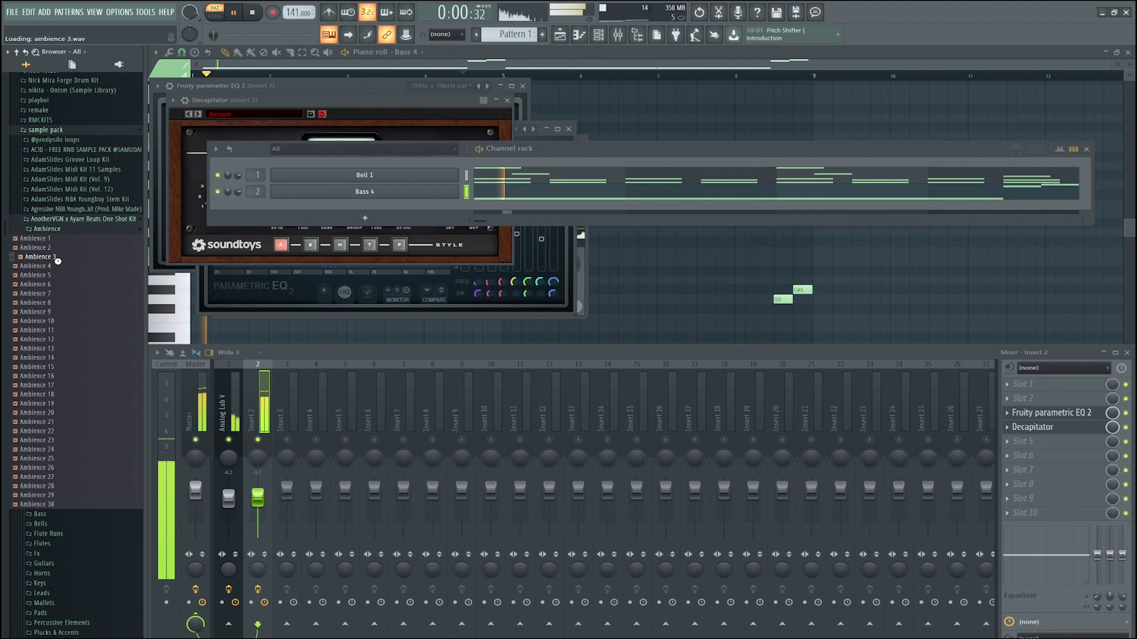
pyautogui.click(49, 275)
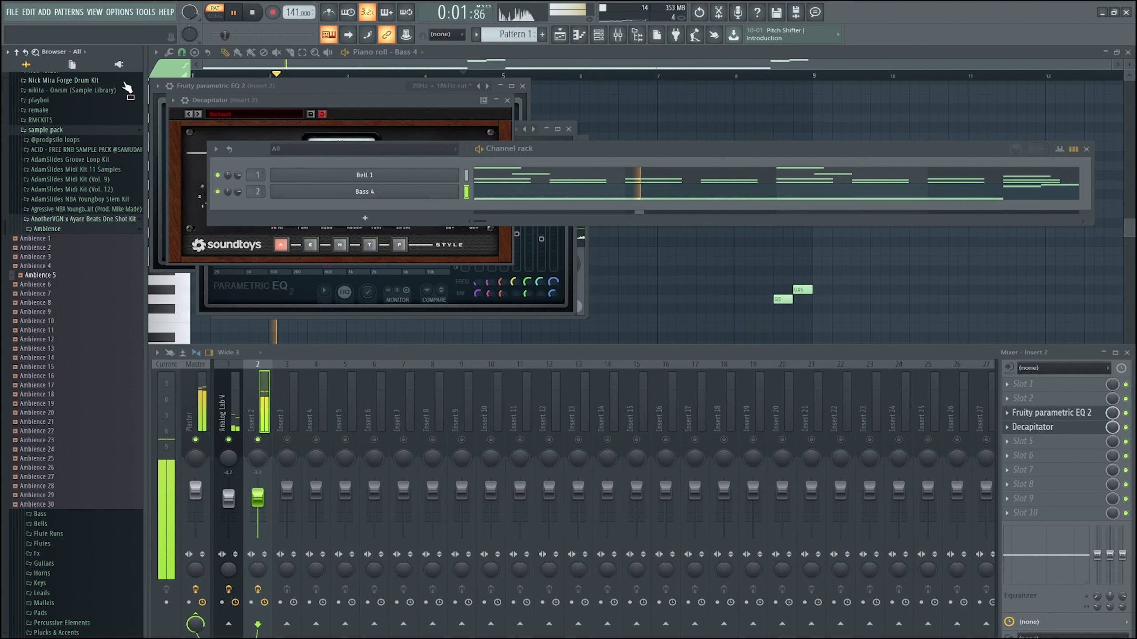
pyautogui.click(262, 12)
# Place Ambience 13 in Stretch mode on Track 4 and Pattern 1 on Track 1, both from bar 1, and switch to song playback.
pyautogui.moveTo(49, 291)
pyautogui.mouseDown()
pyautogui.moveTo(51, 282)
pyautogui.moveTo(48, 365)
pyautogui.moveTo(423, 111)
pyautogui.moveTo(564, 35)
pyautogui.mouseUp()
pyautogui.moveTo(350, 203); pyautogui.dragTo(322, 200)
pyautogui.scroll(2, 297, 189)
pyautogui.doubleClick(350, 197)
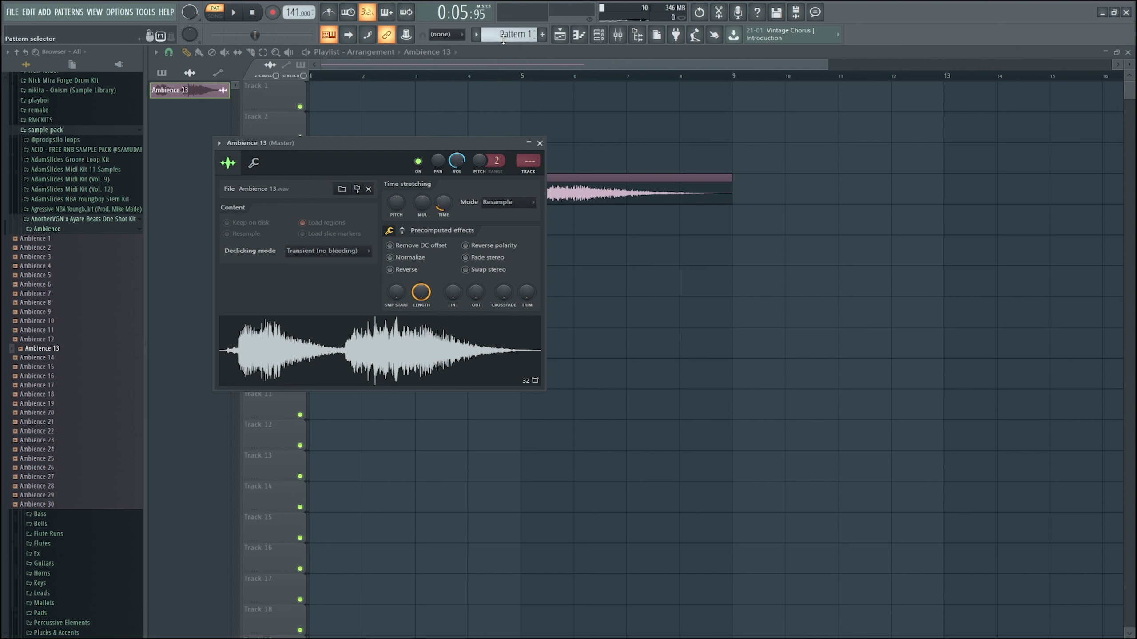
pyautogui.click(329, 104)
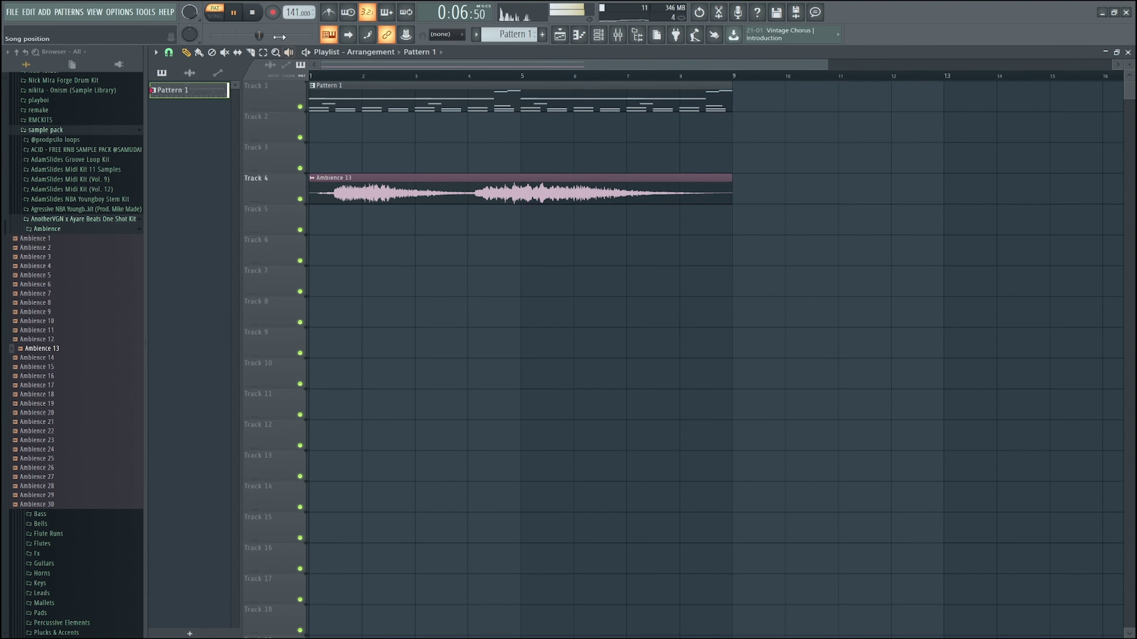
pyautogui.click(218, 21)
# Adjust the Ambience 13 sample's pitch and lower its volume while playing the arrangement.
pyautogui.doubleClick(350, 184)
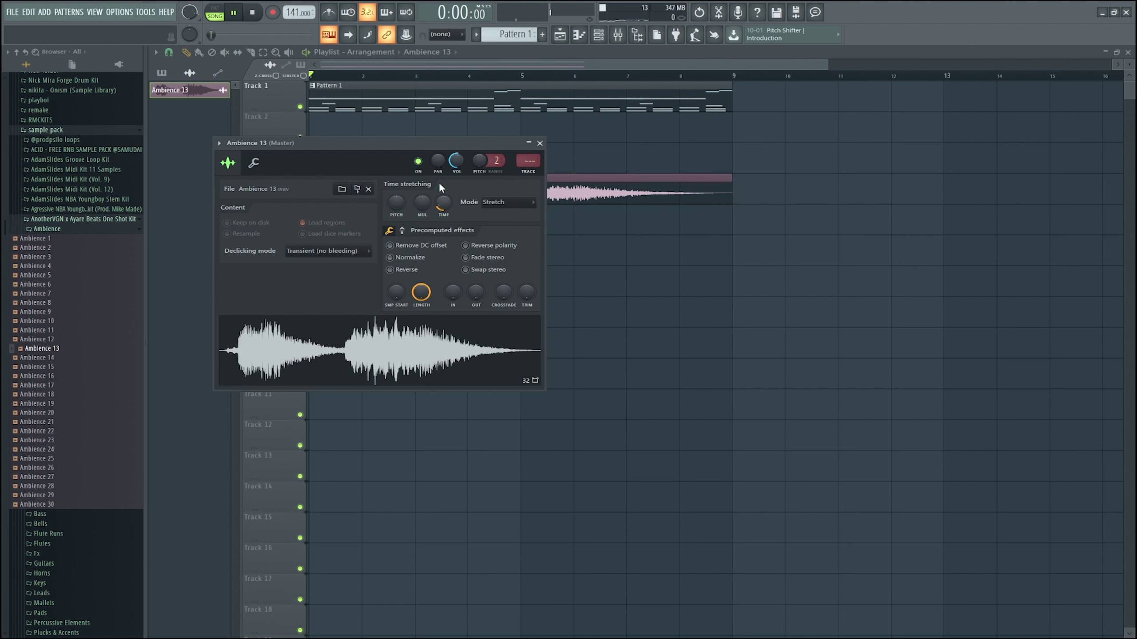
pyautogui.press('space')
pyautogui.press('space')
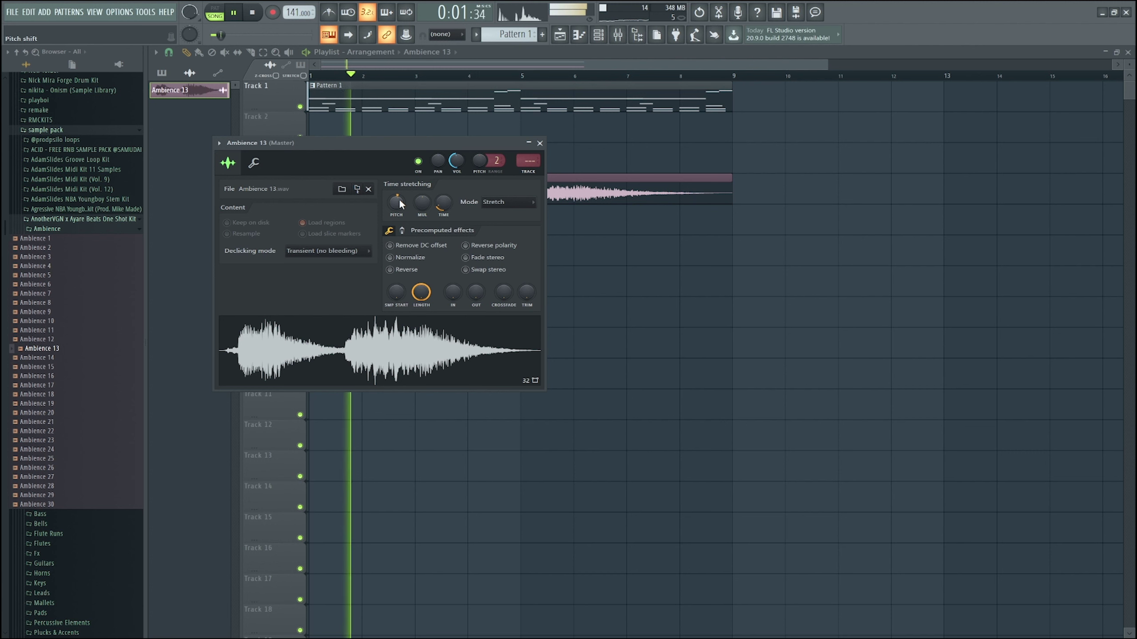
pyautogui.moveTo(456, 162); pyautogui.dragTo(456, 197)
pyautogui.click(539, 143)
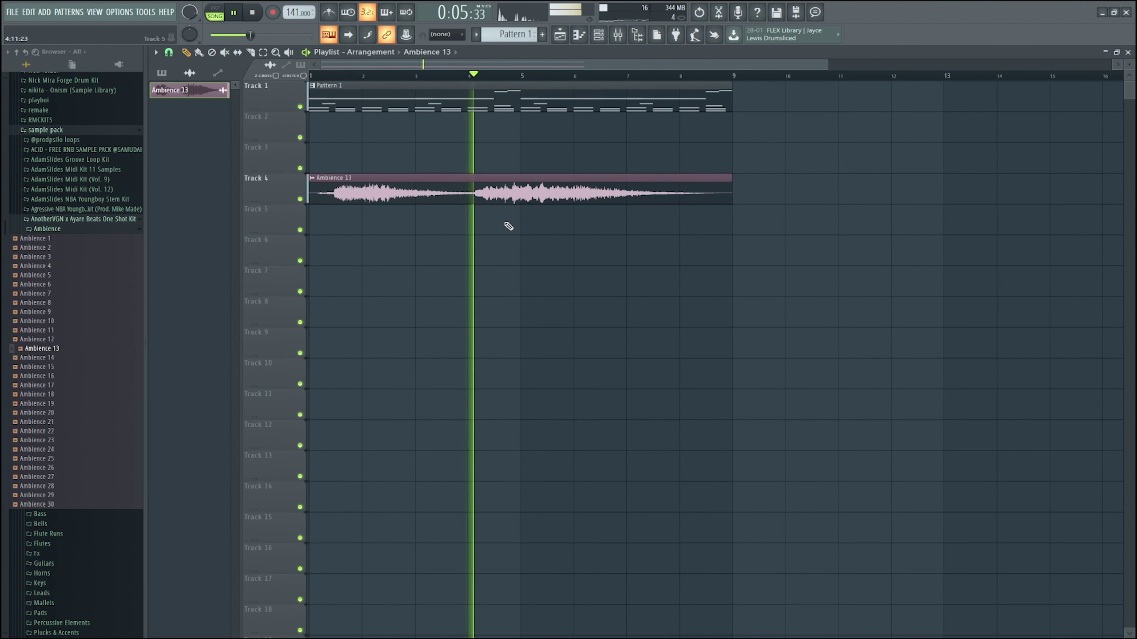
pyautogui.press('space')
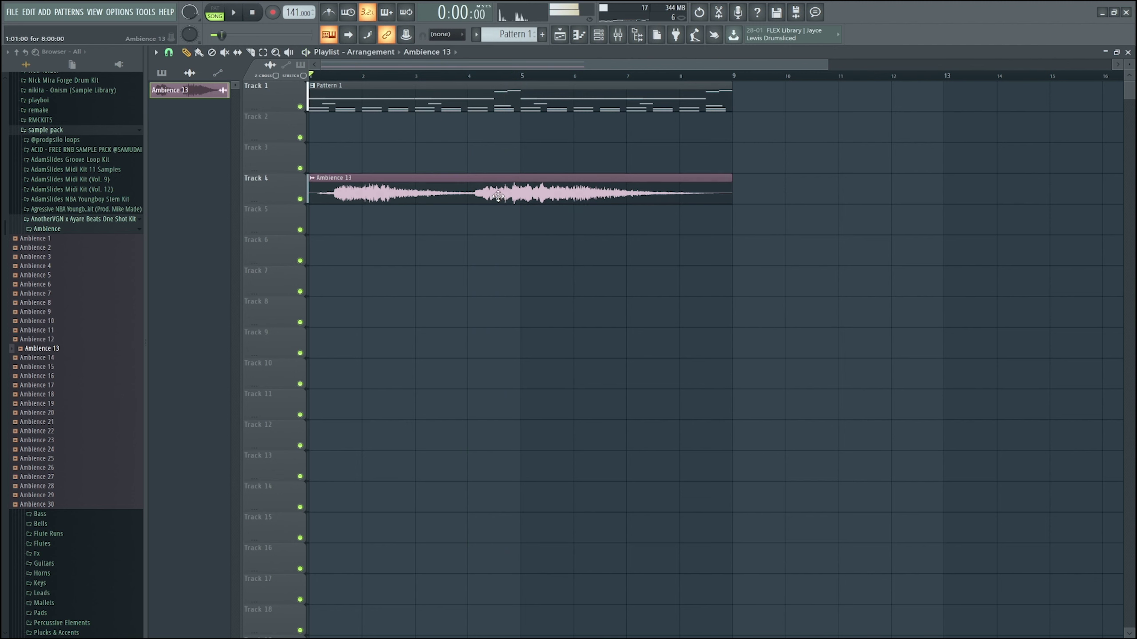
# Trim the Ambience 13 clip to a length of 3:02:06 and set its declicking mode to Smooth (bleeding).
pyautogui.moveTo(729, 196); pyautogui.dragTo(474, 215)
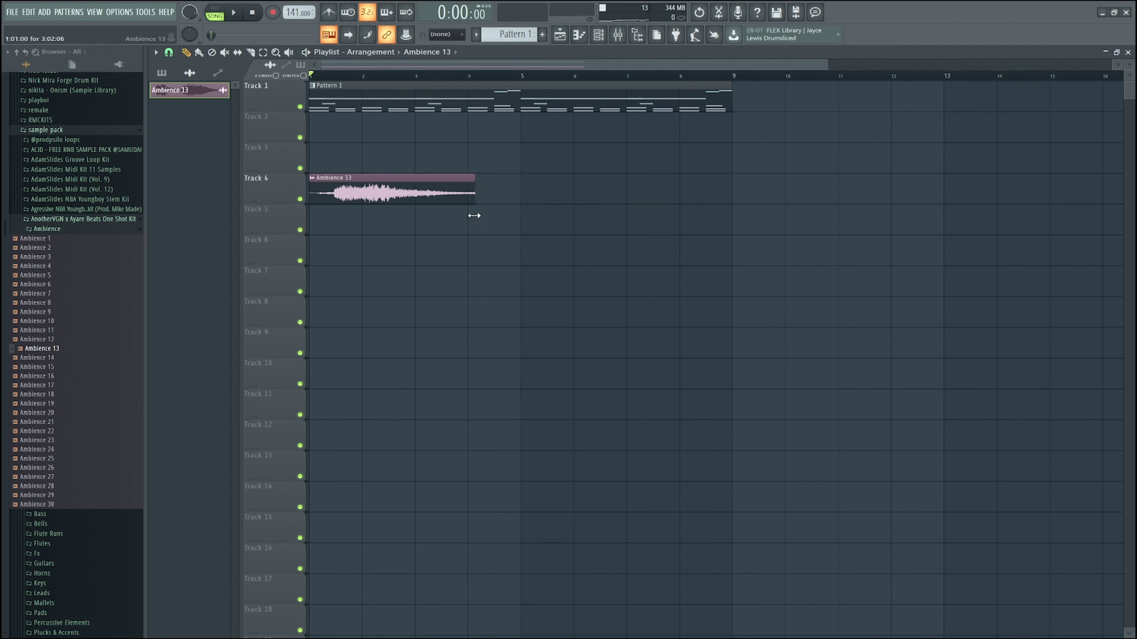
pyautogui.doubleClick(457, 190)
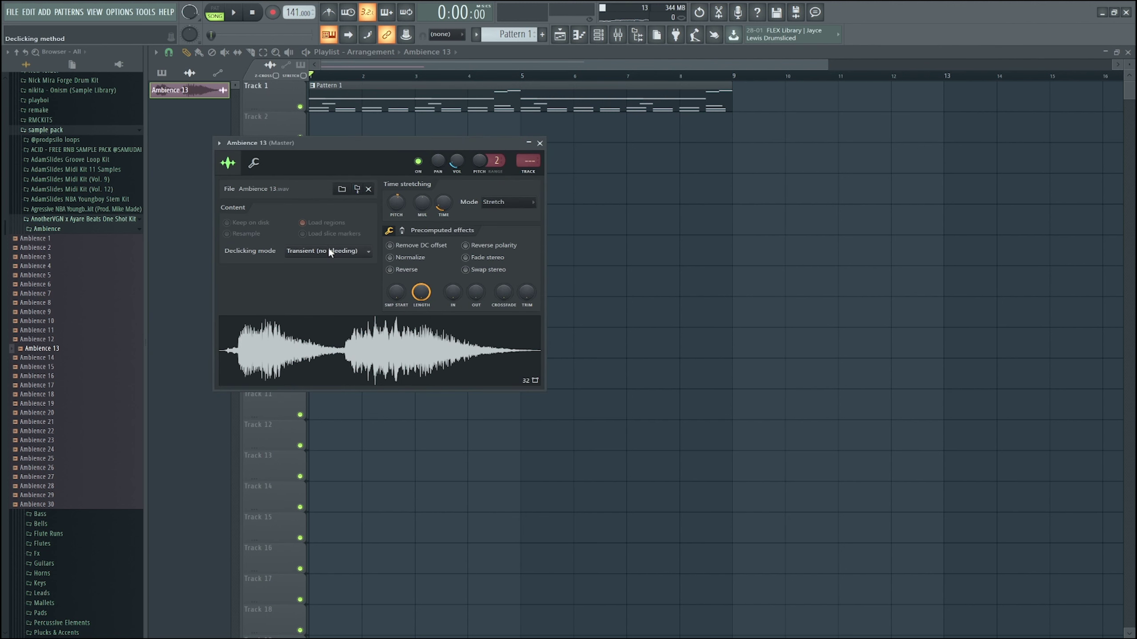
pyautogui.press('Escape')
pyautogui.press('space')
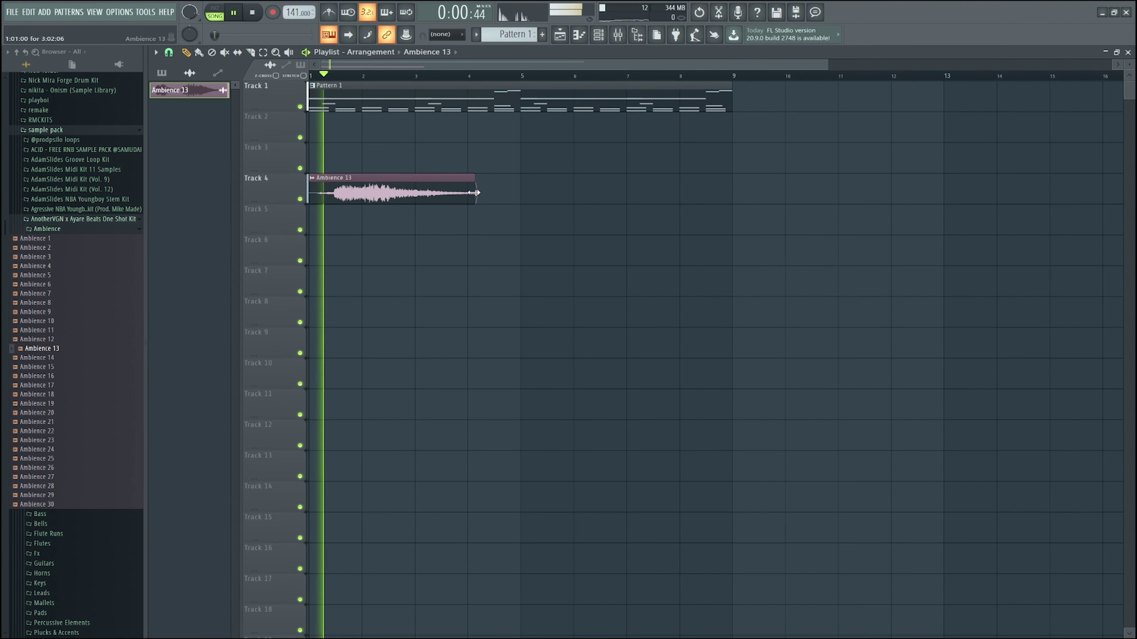
pyautogui.press('space')
# Lower the Ambience 13 sample's pitch slightly while playing it against the pattern.
pyautogui.doubleClick(405, 197)
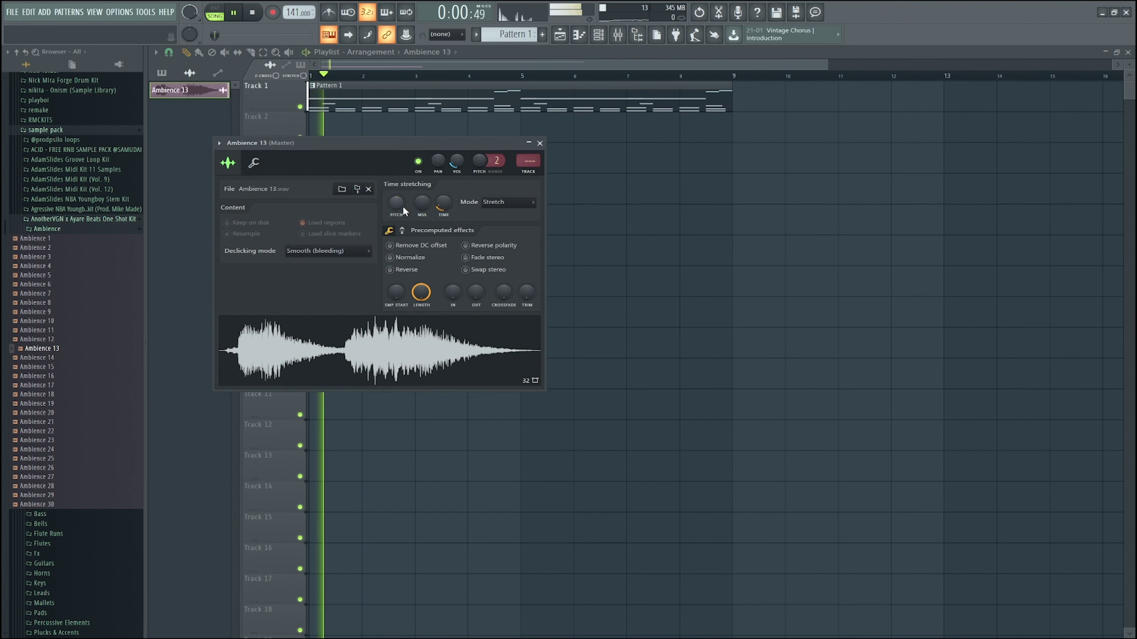
pyautogui.press('space')
pyautogui.moveTo(404, 210); pyautogui.dragTo(404, 215)
pyautogui.press('space')
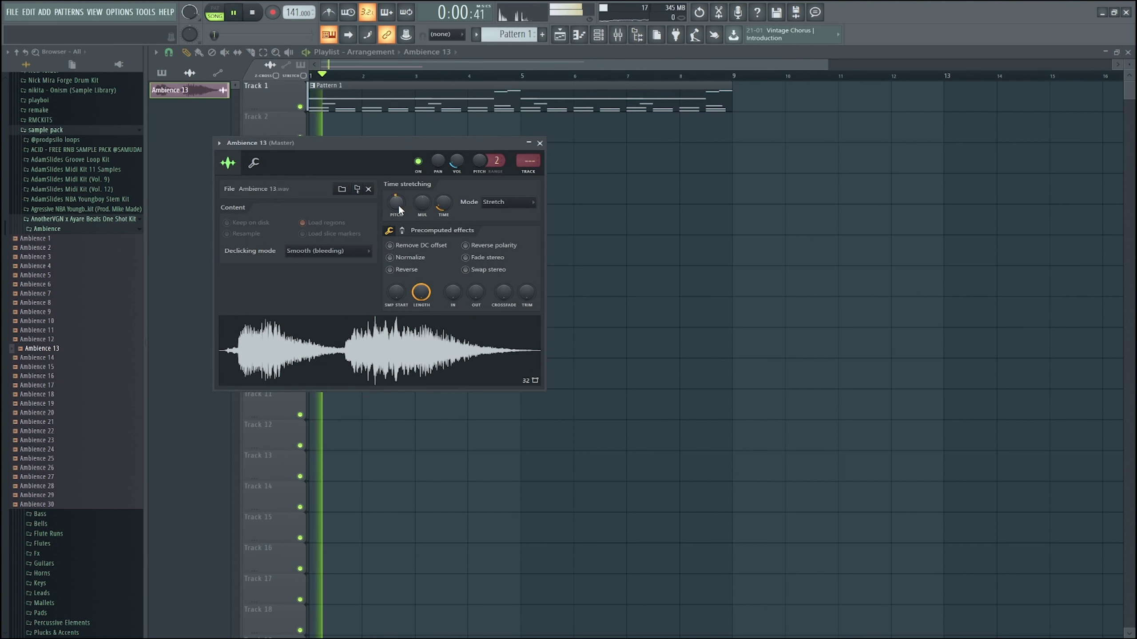
pyautogui.press('Escape')
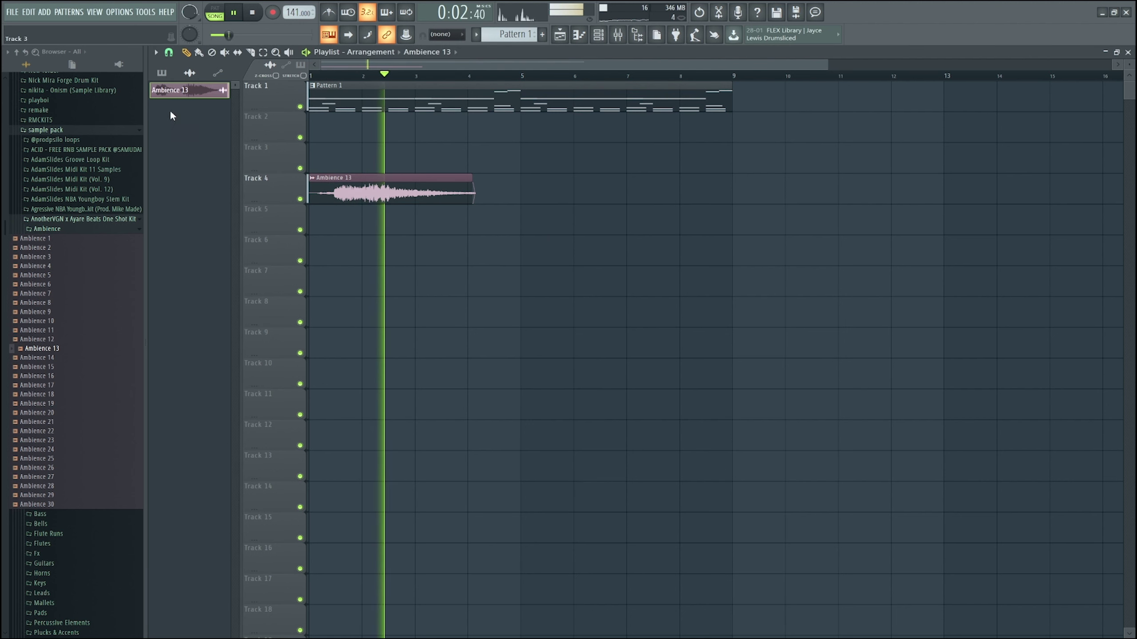
# Mute Track 4, stop playback, audition Ambience 21, and collapse the Ambience folder.
pyautogui.click(299, 199)
pyautogui.press('space')
pyautogui.moveTo(52, 422); pyautogui.dragTo(75, 423)
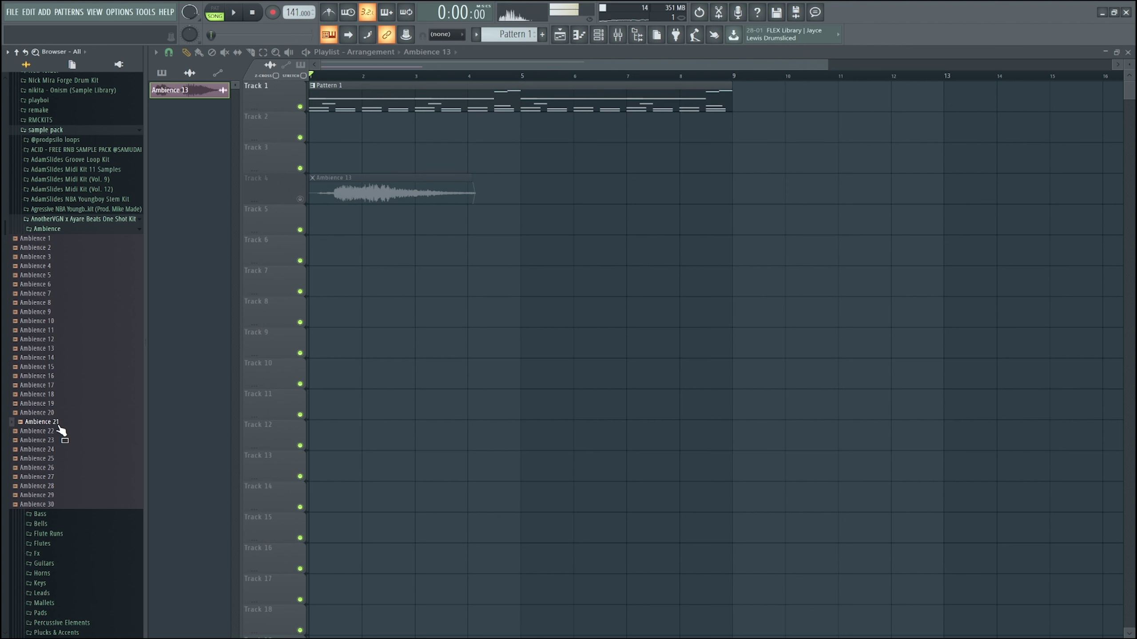
pyautogui.click(47, 229)
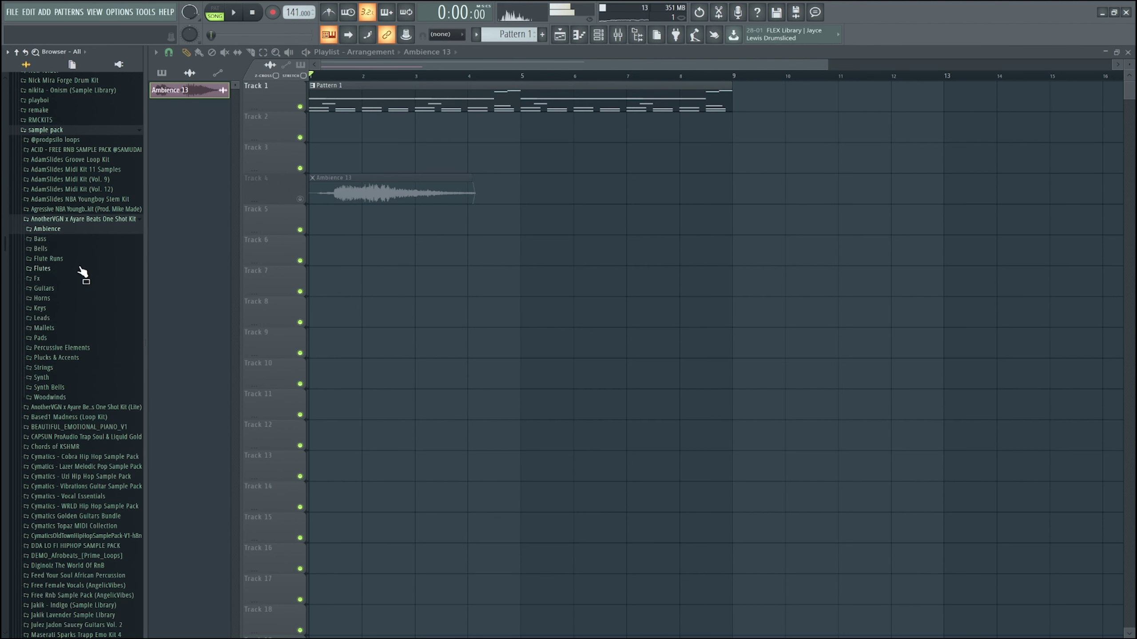
# Browse the Flute Runs and Leads folders and add Lead 2 as a new channel in the channel rack.
pyautogui.click(68, 260)
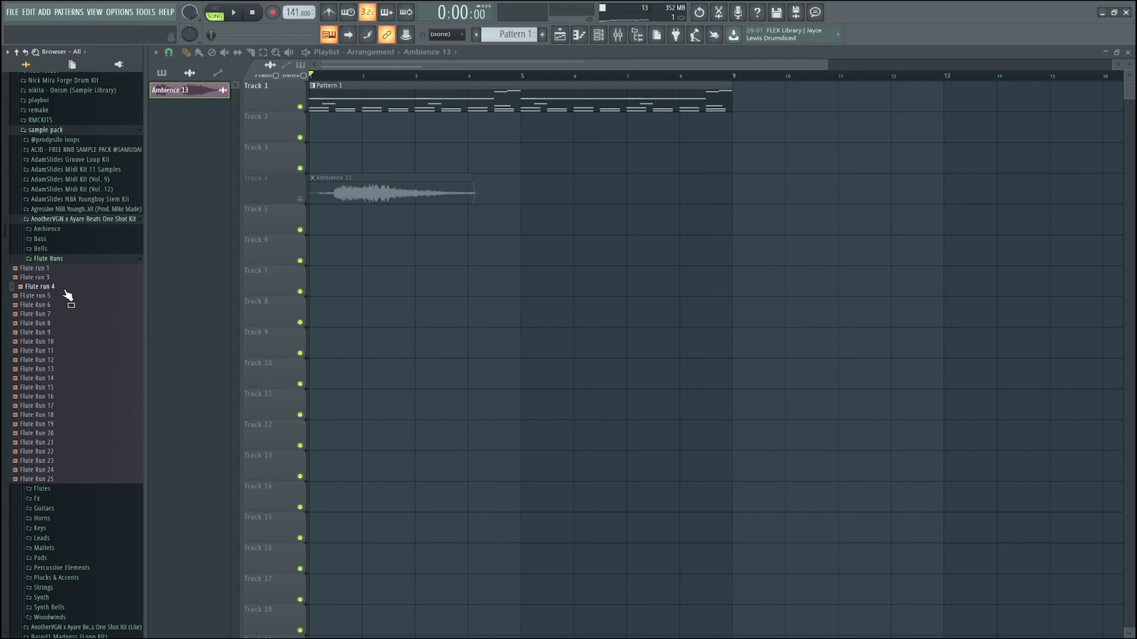
pyautogui.click(67, 259)
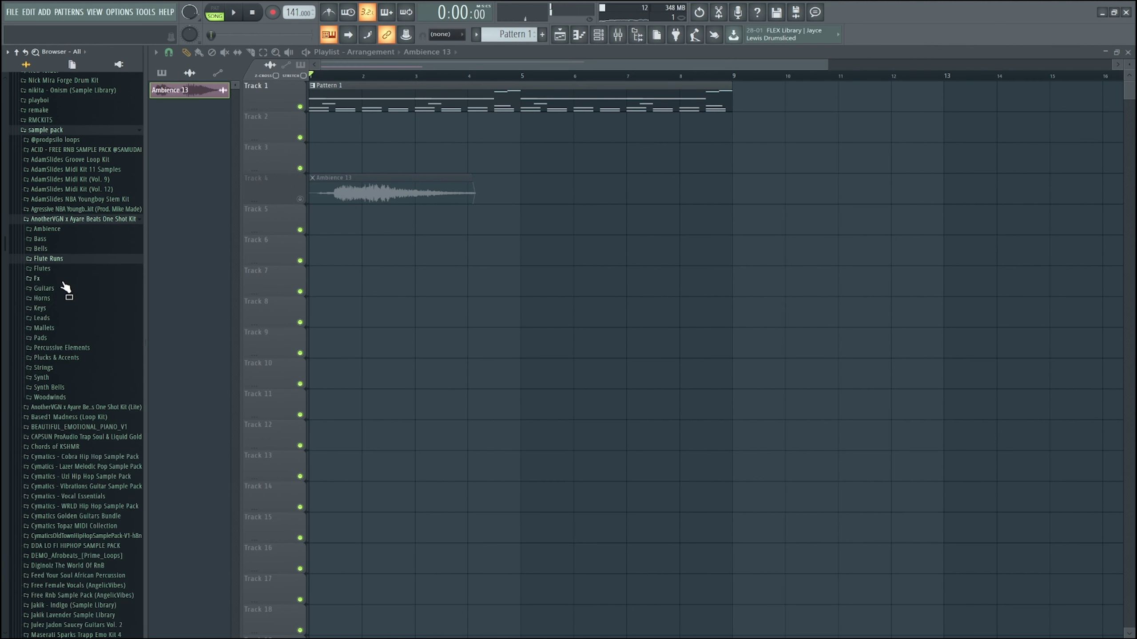
pyautogui.click(61, 320)
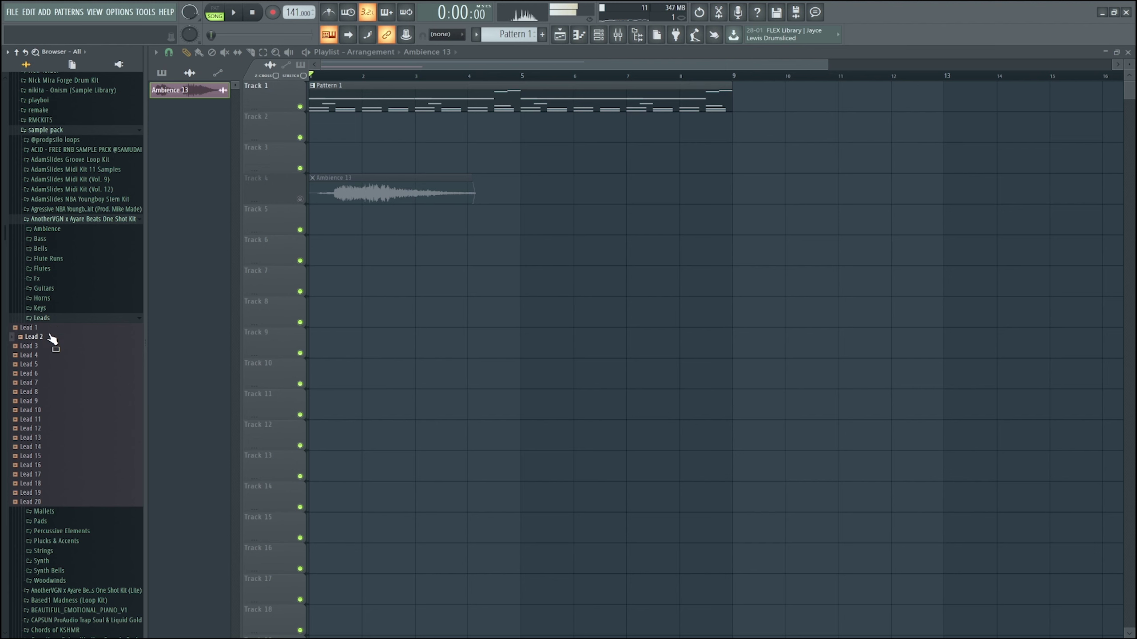
pyautogui.moveTo(376, 253); pyautogui.dragTo(603, 36)
pyautogui.moveTo(388, 198); pyautogui.dragTo(381, 189)
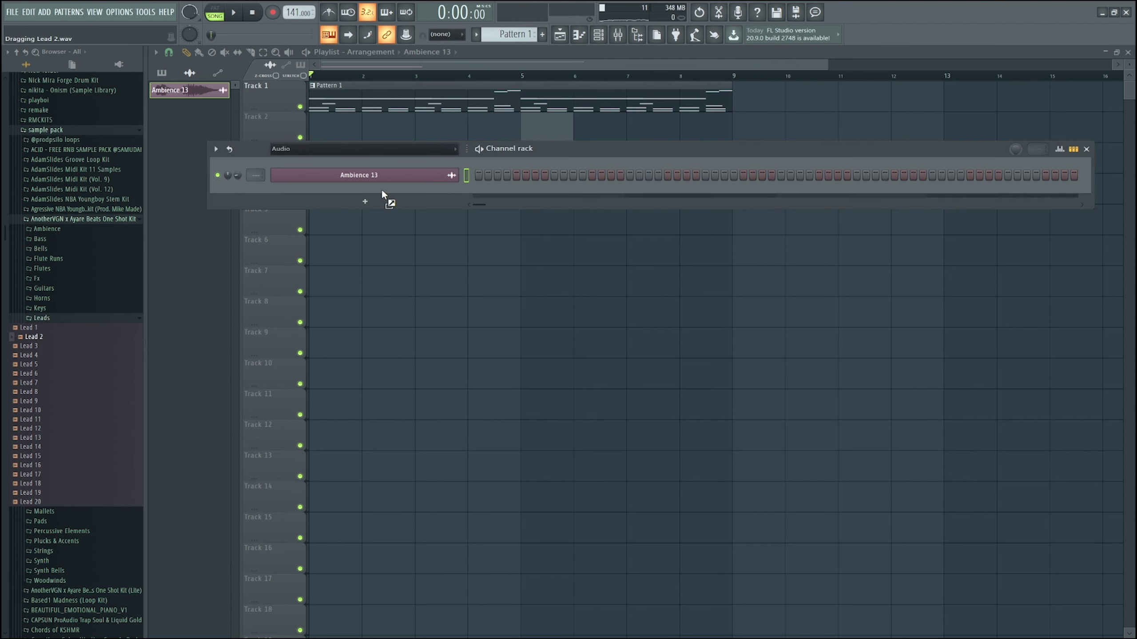
# Enable Lead 2's volume envelope with full hold and zero attack, decay, sustain and release, and set its group to cut 2 by 2.
pyautogui.click(408, 208)
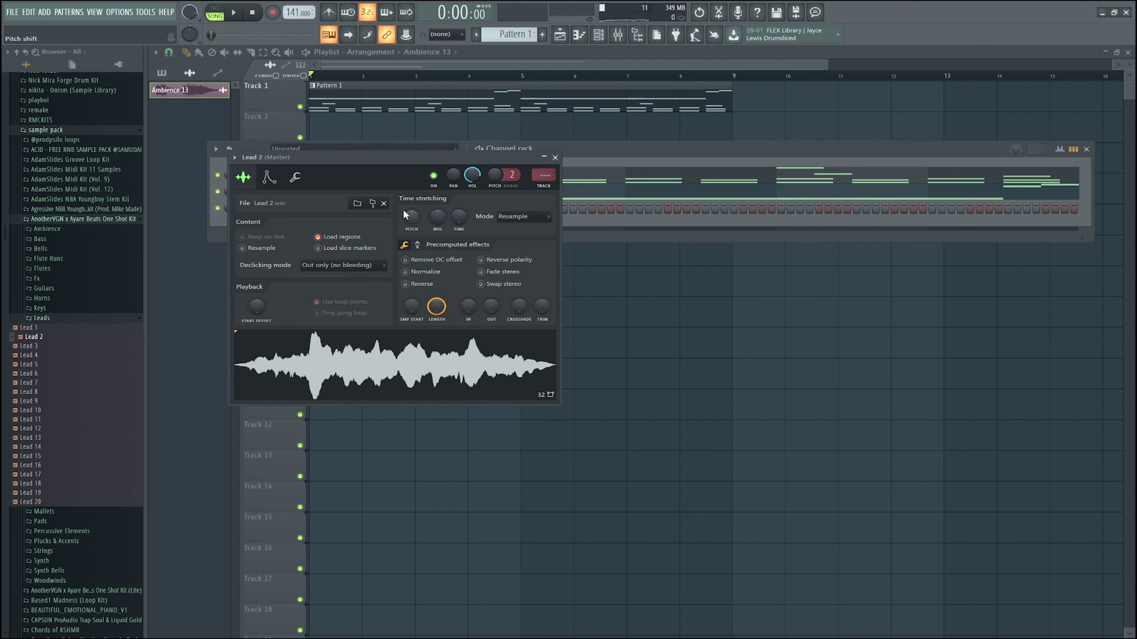
pyautogui.click(268, 177)
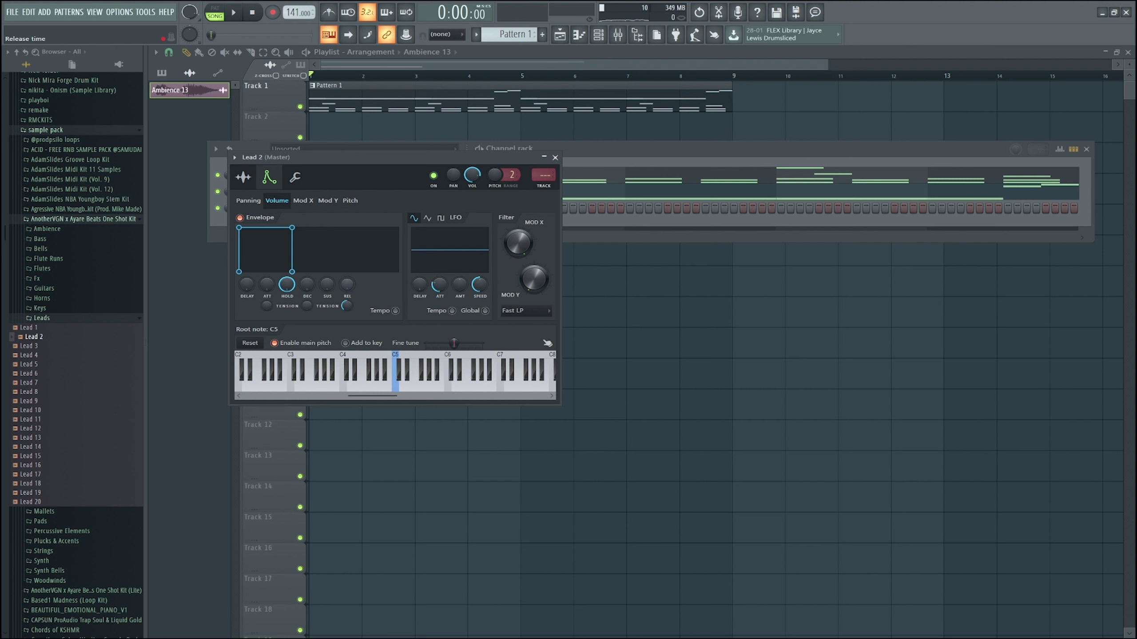
pyautogui.click(296, 178)
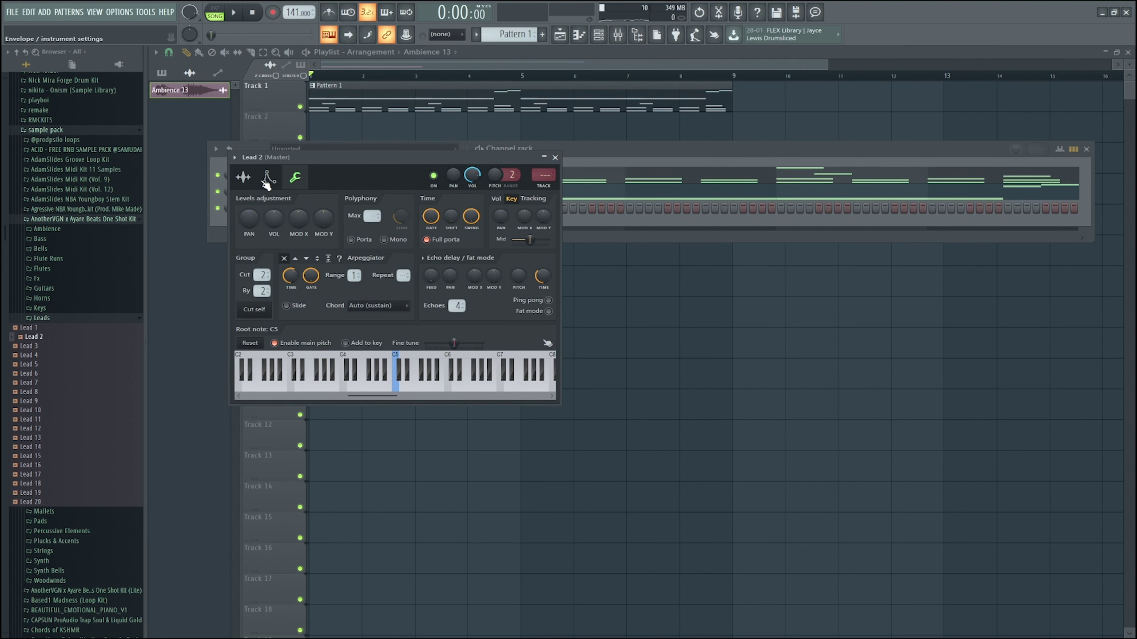
pyautogui.click(243, 177)
# Place a two-bar D#4 note at bar 2 in Lead 2's piano roll and play it with the pattern.
pyautogui.click(598, 34)
pyautogui.press('space')
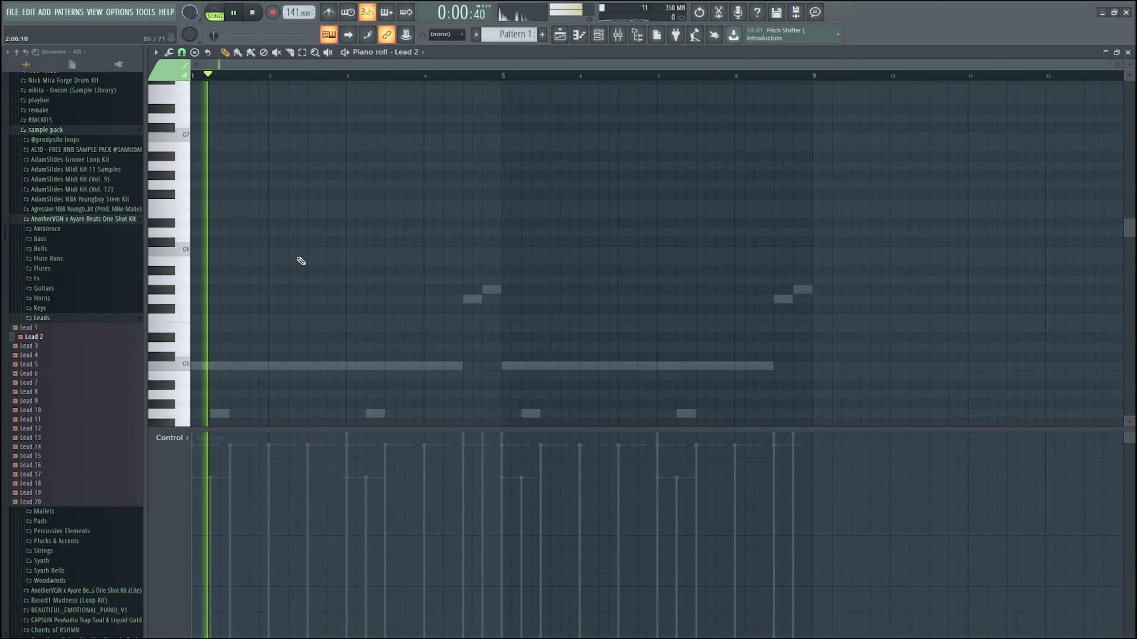
pyautogui.scroll(-5, 300, 264)
pyautogui.press('space')
pyautogui.click(265, 280)
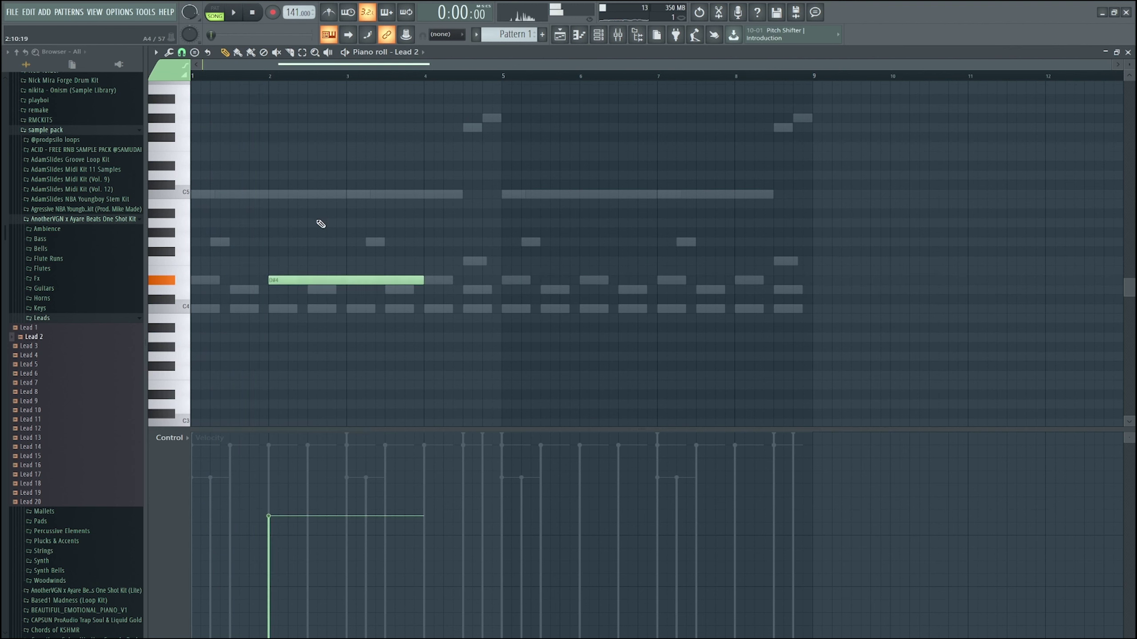
pyautogui.press('space')
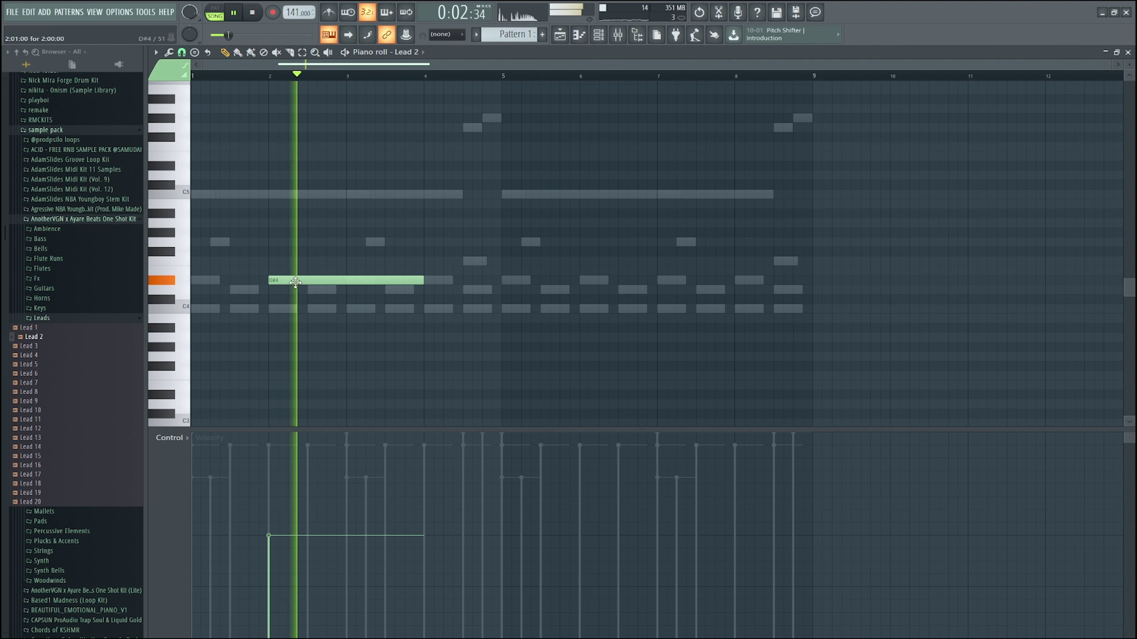
# Move the Lead 2 note up to G4 and add a second two-bar G4 note at bar 6.
pyautogui.press('space')
pyautogui.keyDown('ctrl'); pyautogui.scroll(2, 273, 259); pyautogui.keyUp('ctrl')
pyautogui.moveTo(298, 280); pyautogui.dragTo(301, 238)
pyautogui.keyDown('ctrl'); pyautogui.scroll(-2, 297, 238); pyautogui.keyUp('ctrl')
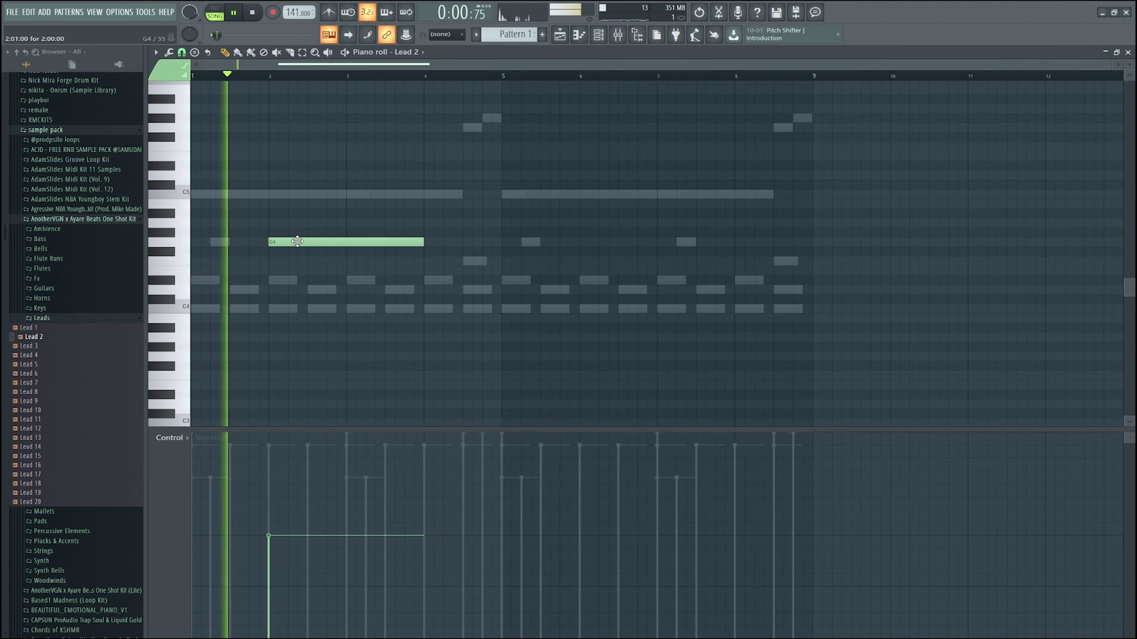
pyautogui.click(584, 243)
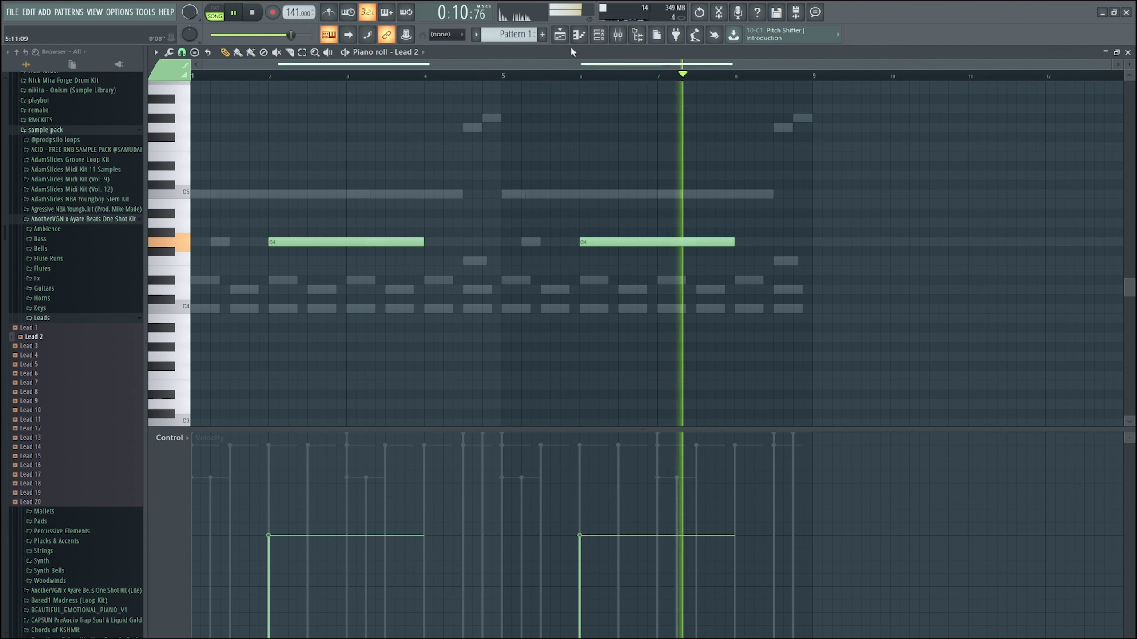
# Transpose both Lead 2 notes up one octave to G5.
pyautogui.press('F6')
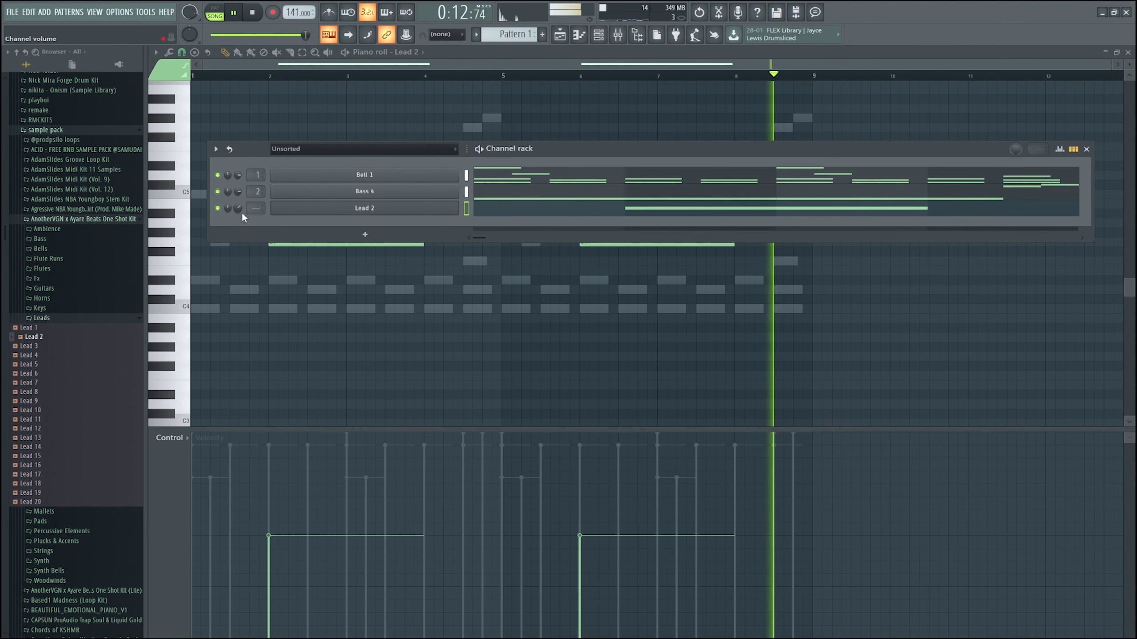
pyautogui.press('F6')
pyautogui.hotkey('ctrl', 'Up')
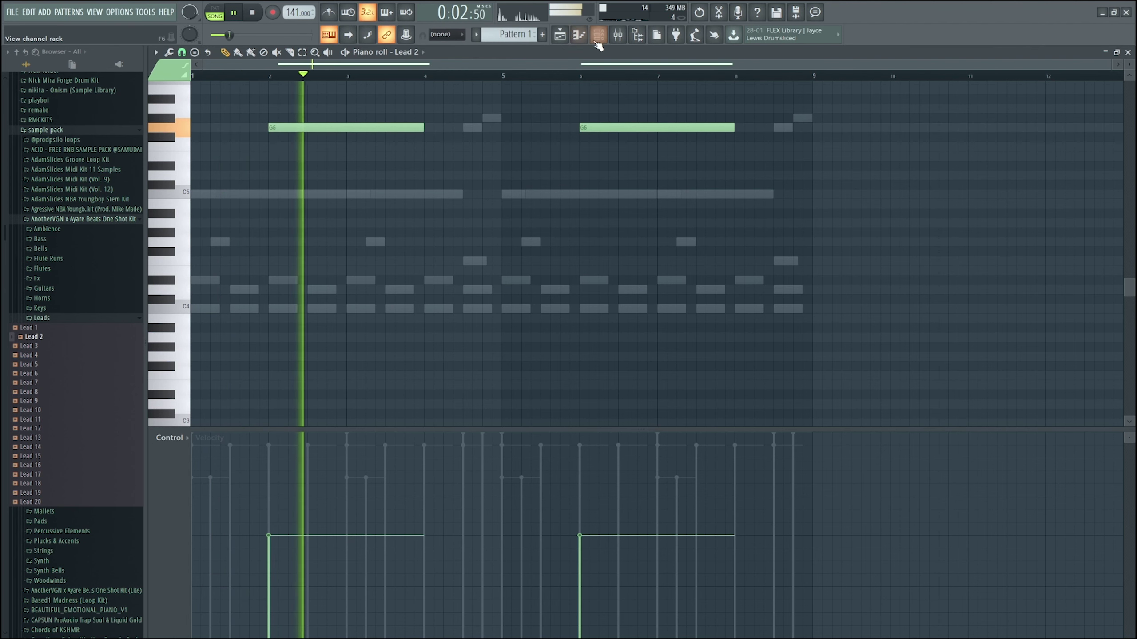
# Collapse the Leads folder and set Lead 2's time stretching mode to Stretch.
pyautogui.press('F6')
pyautogui.click(41, 318)
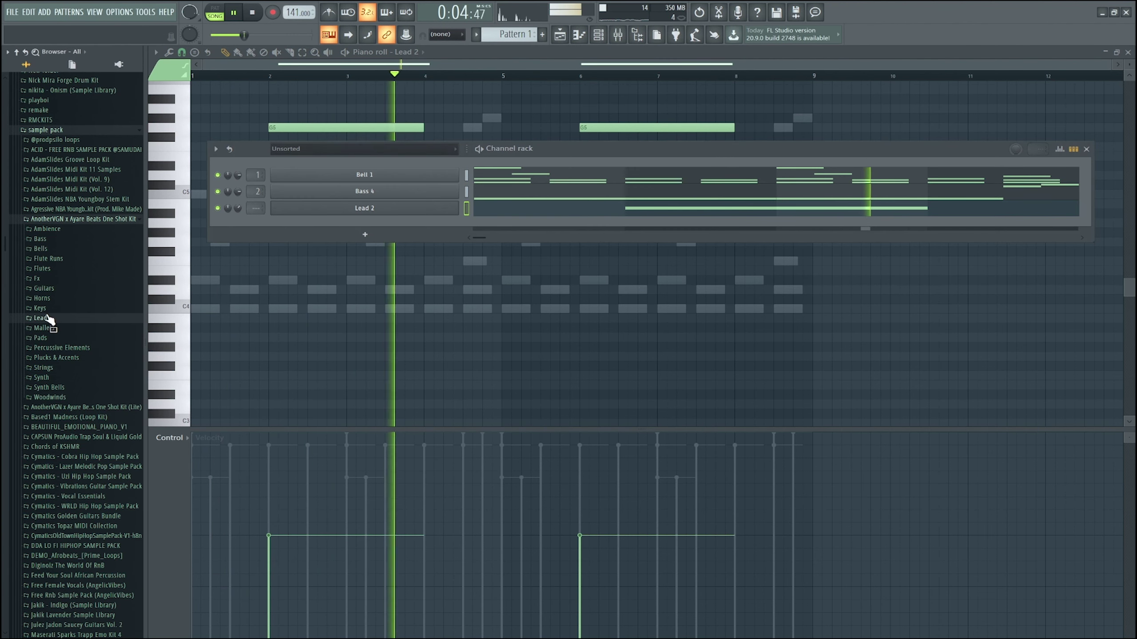
pyautogui.click(394, 212)
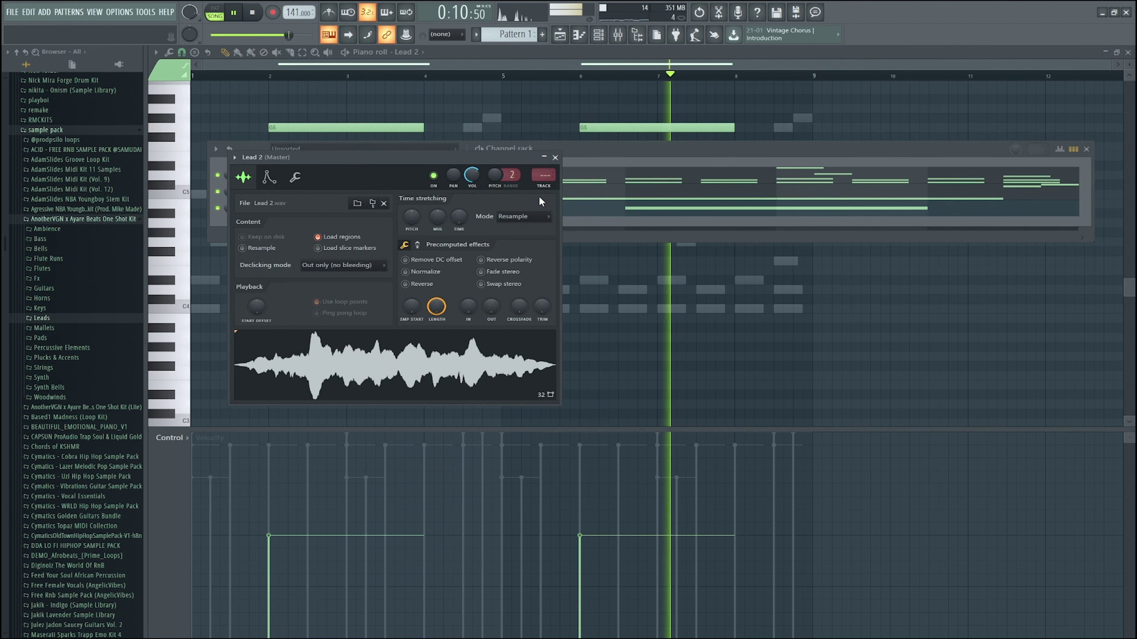
pyautogui.press('space')
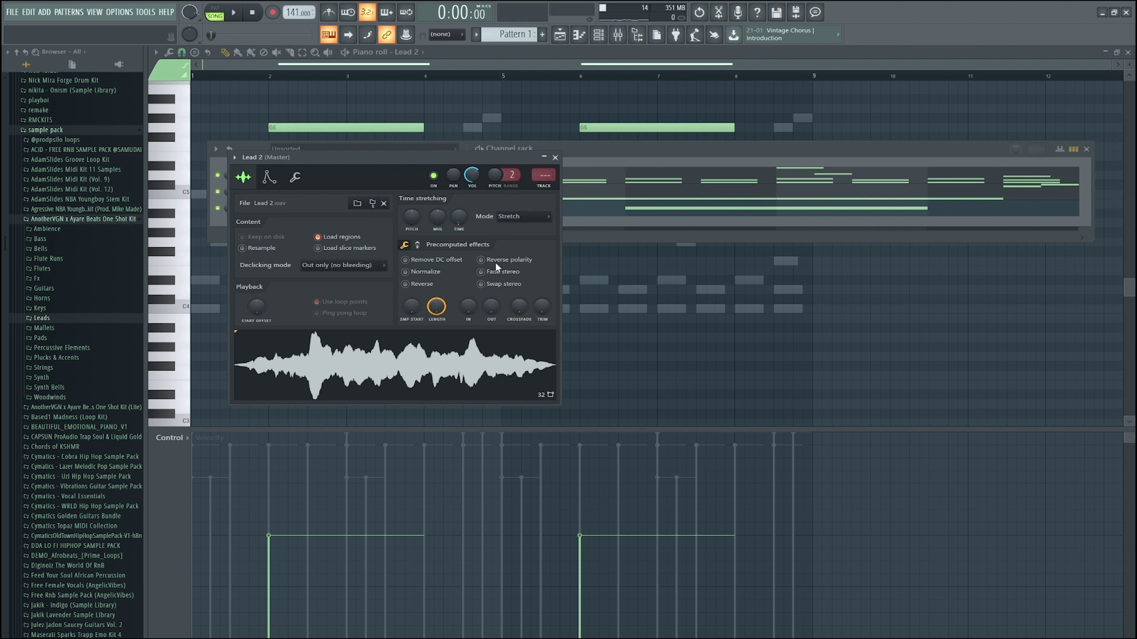
pyautogui.press('space')
# Adjust Lead 2's time stretch and lower its channel volume to 48% while playing the pattern.
pyautogui.click(598, 36)
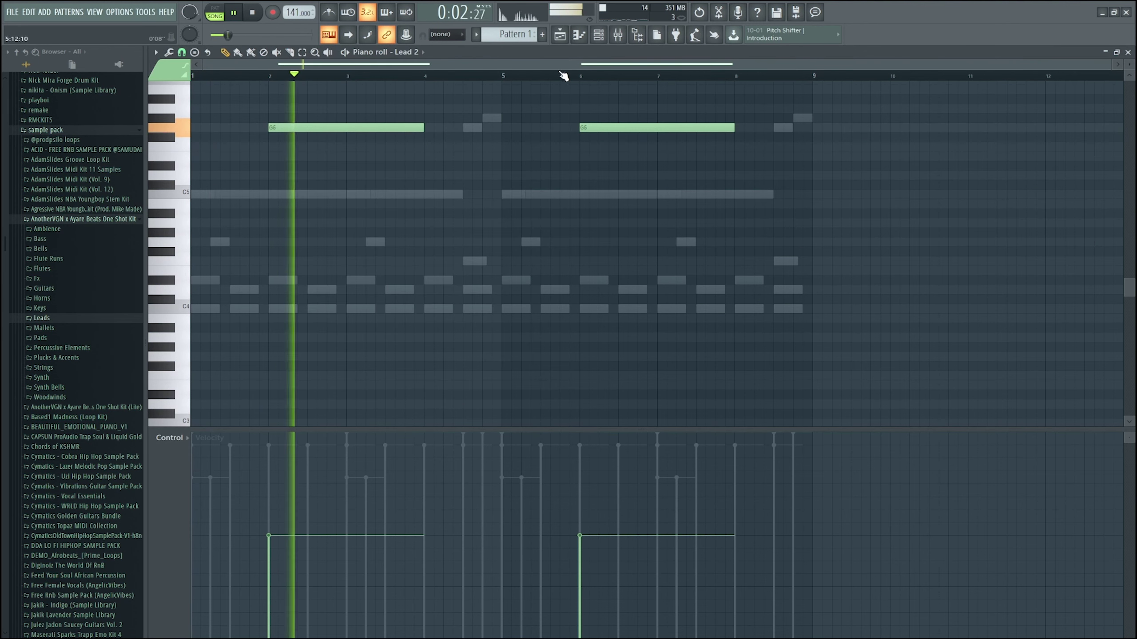
pyautogui.click(599, 35)
pyautogui.press('space')
pyautogui.click(421, 214)
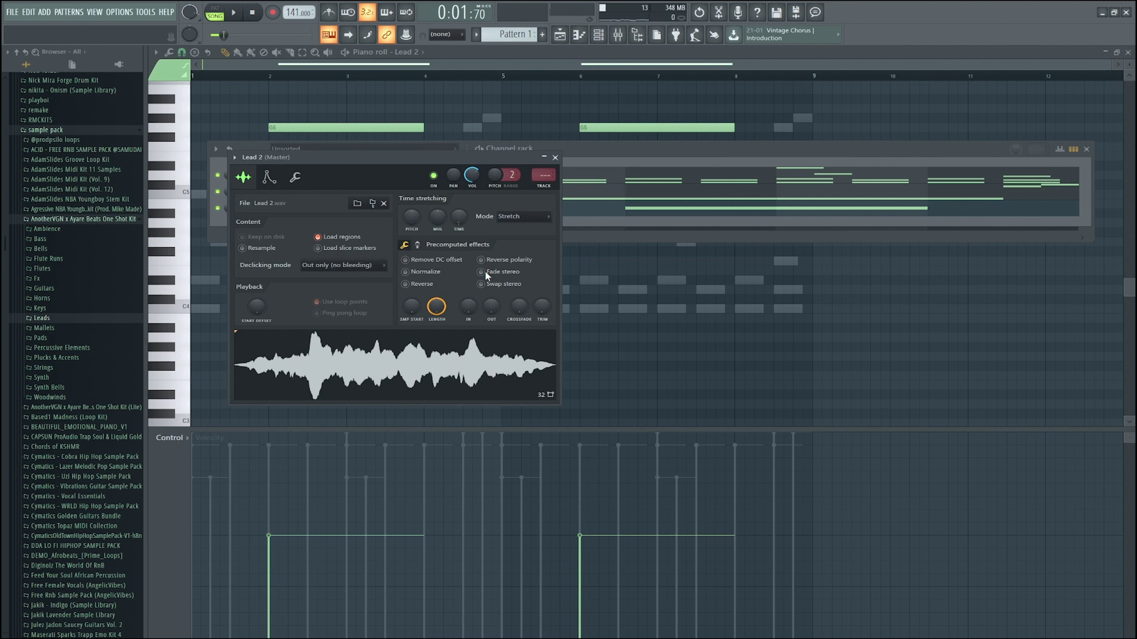
pyautogui.press('space')
pyautogui.press('space')
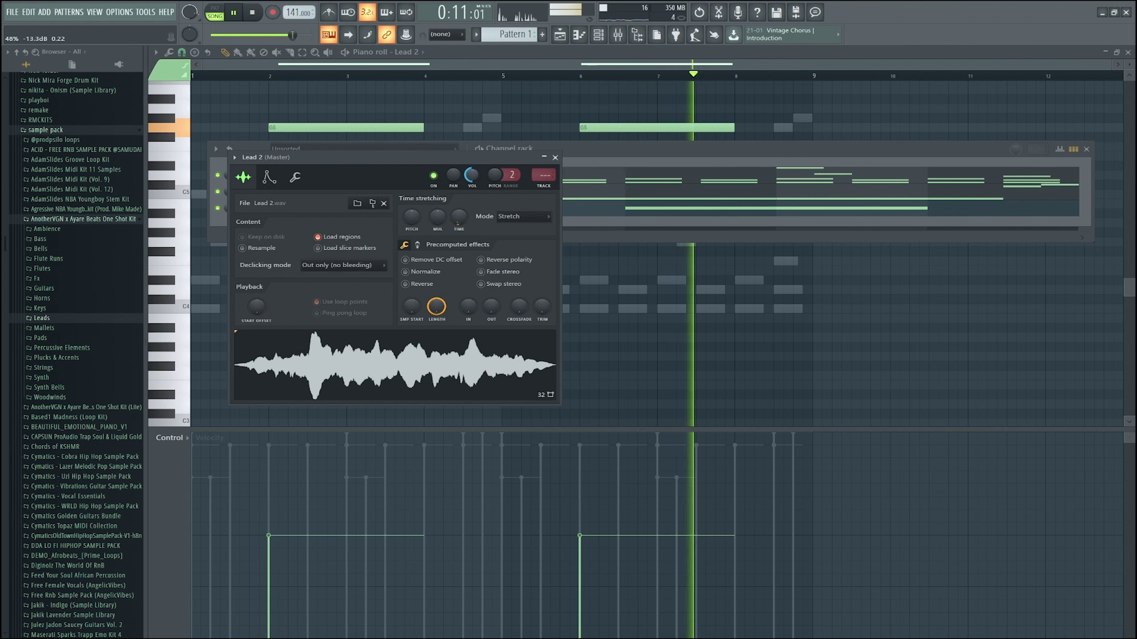
# Browse the Percussive Elements and Plucks & Accents folders and place Pluck 30 on Track 3 of the playlist.
pyautogui.click(74, 344)
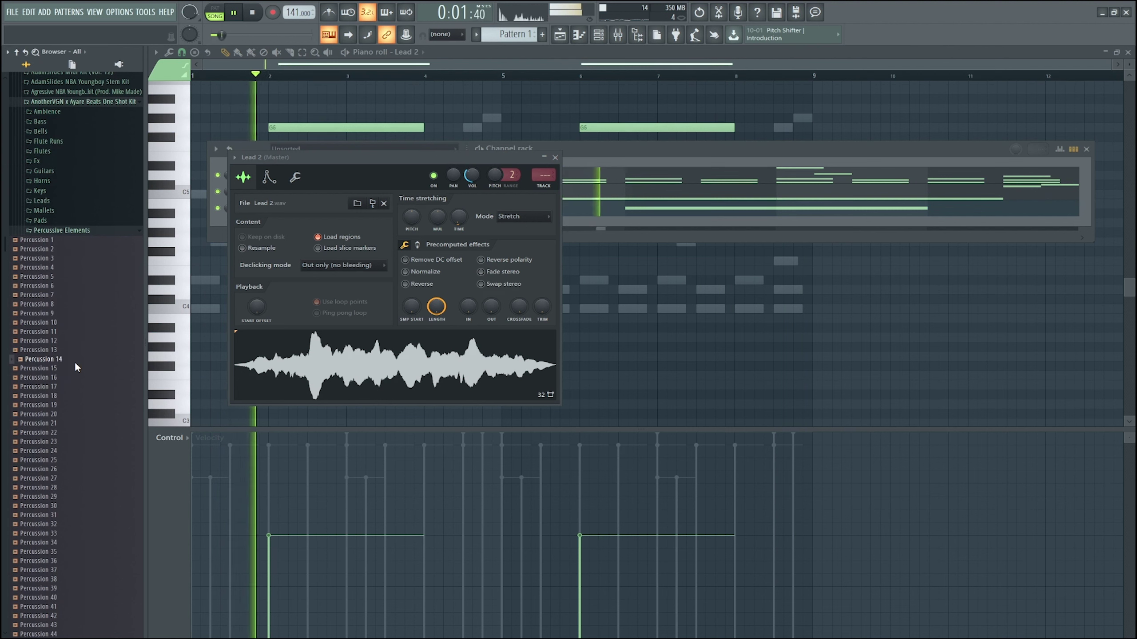
pyautogui.click(65, 231)
pyautogui.click(62, 241)
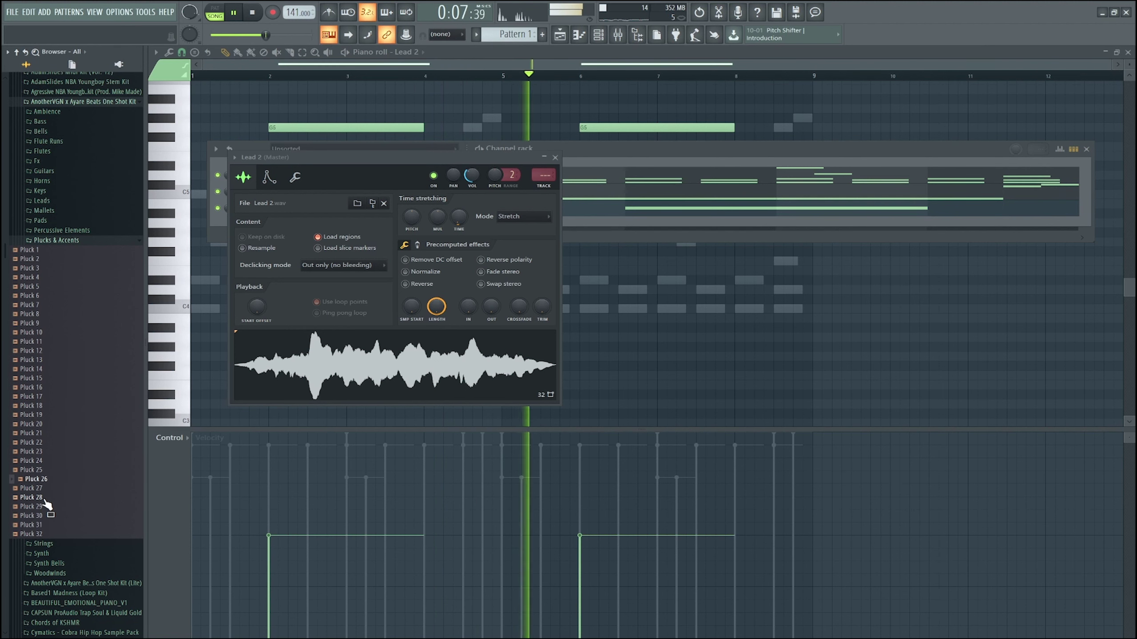
pyautogui.moveTo(46, 516); pyautogui.dragTo(434, 161)
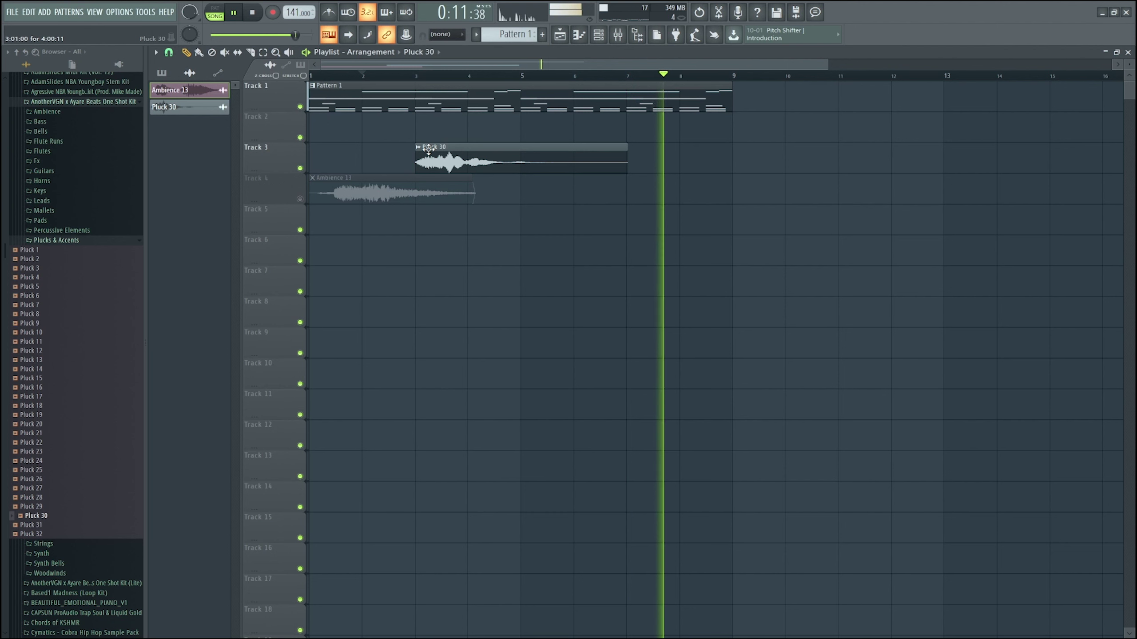
# Lower the Pluck 30 sample's volume to 43% and move its clip to the start of Track 3.
pyautogui.doubleClick(435, 162)
pyautogui.moveTo(487, 190); pyautogui.dragTo(488, 201)
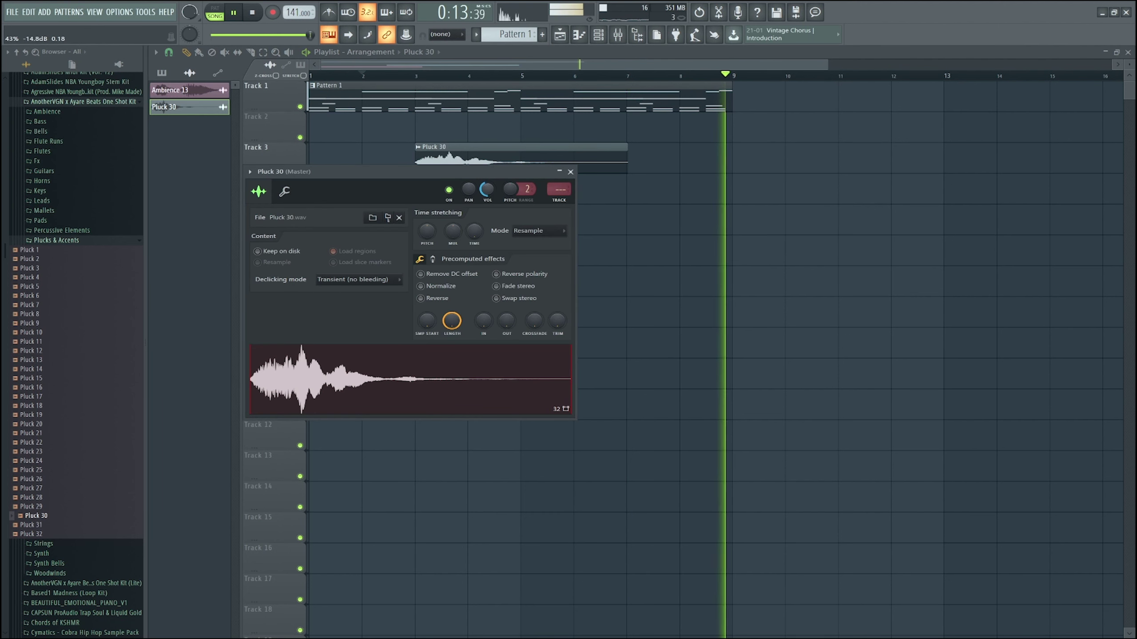
pyautogui.rightClick(641, 244)
pyautogui.moveTo(445, 150); pyautogui.dragTo(337, 150)
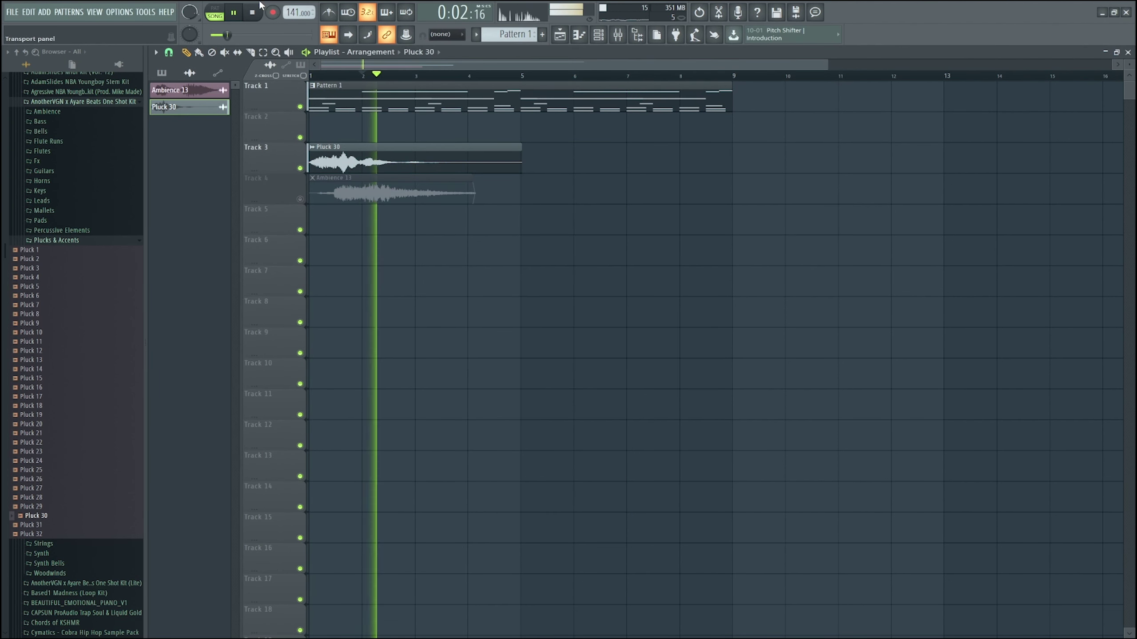
# Set the Pluck 30 sample's time stretching mode to Stretch and adjust its stretch time during playback.
pyautogui.doubleClick(336, 153)
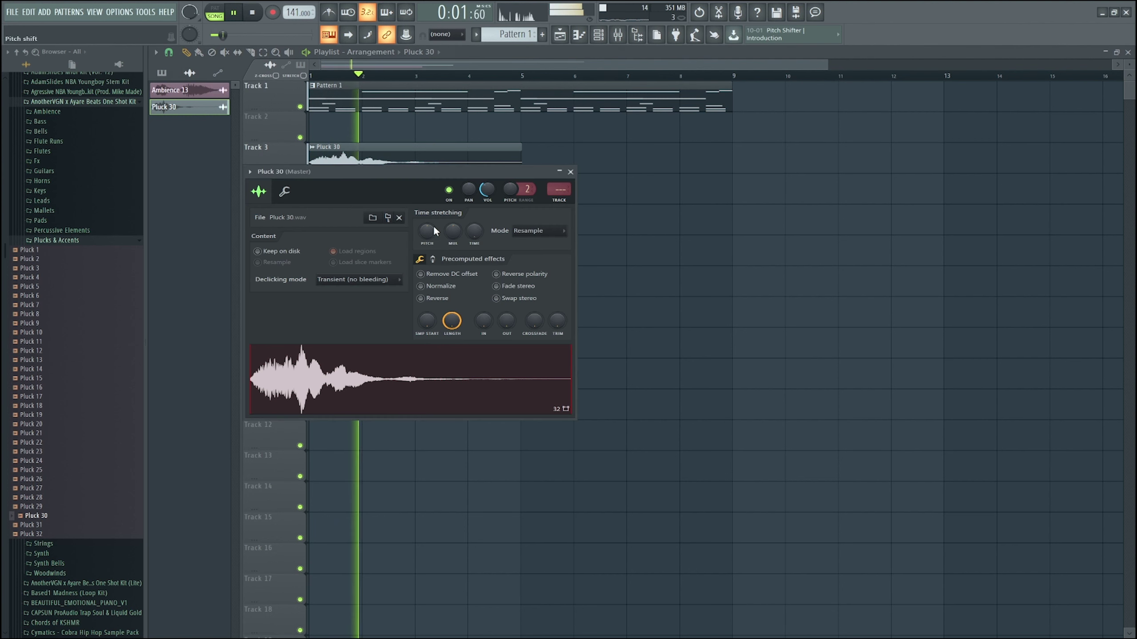
pyautogui.moveTo(474, 233); pyautogui.dragTo(474, 222)
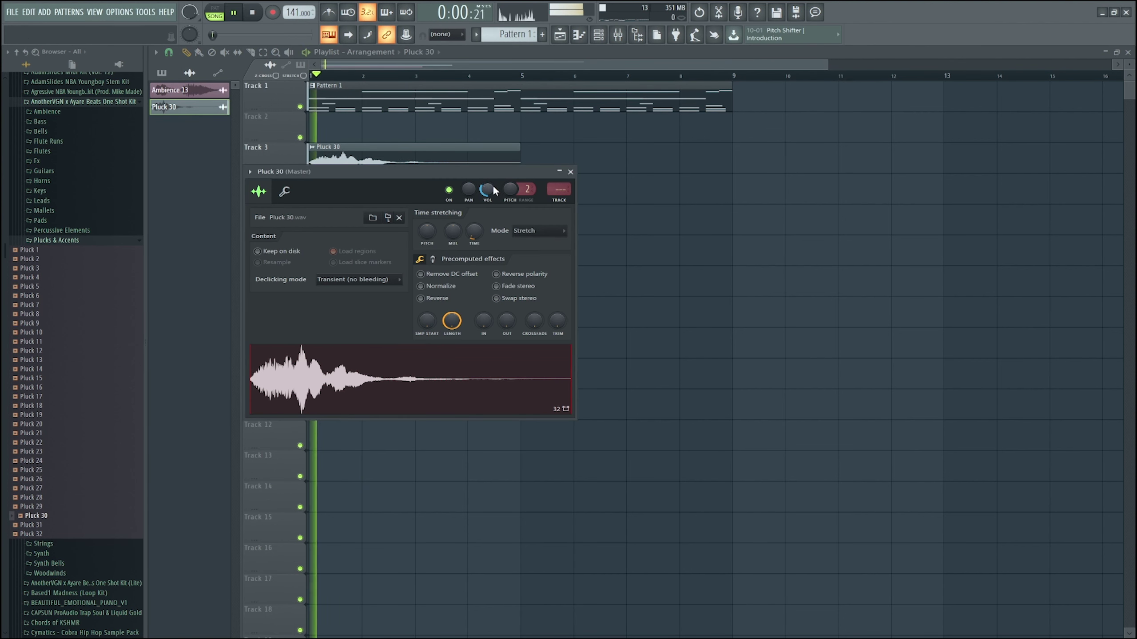
pyautogui.click(571, 171)
pyautogui.doubleClick(415, 165)
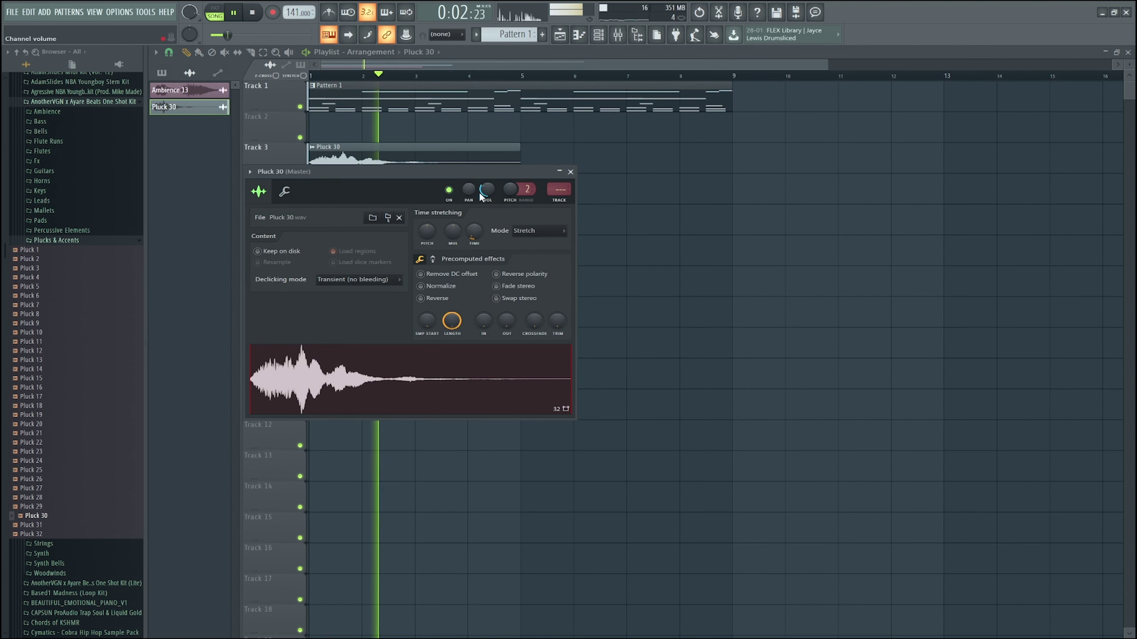
pyautogui.click(570, 172)
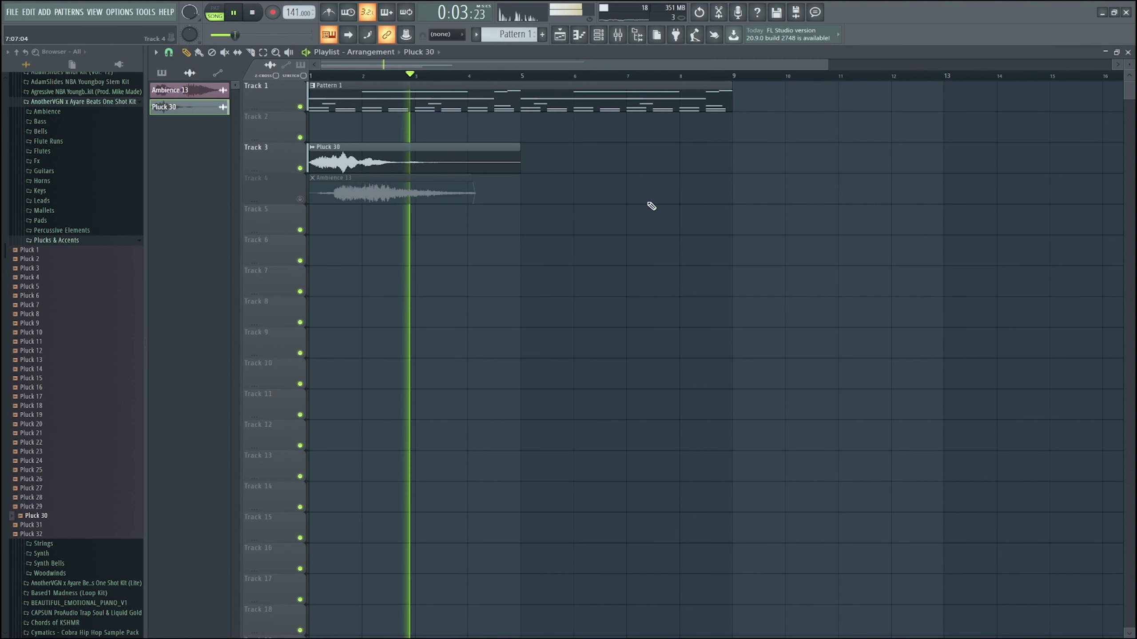
pyautogui.click(527, 172)
pyautogui.scroll(2, 500, 209)
pyautogui.rightClick(515, 170)
pyautogui.scroll(-4, 515, 203)
# Stop playback, audition more samples in Plucks & Accents, and switch to the Strings folder.
pyautogui.press('space')
pyautogui.click(51, 443)
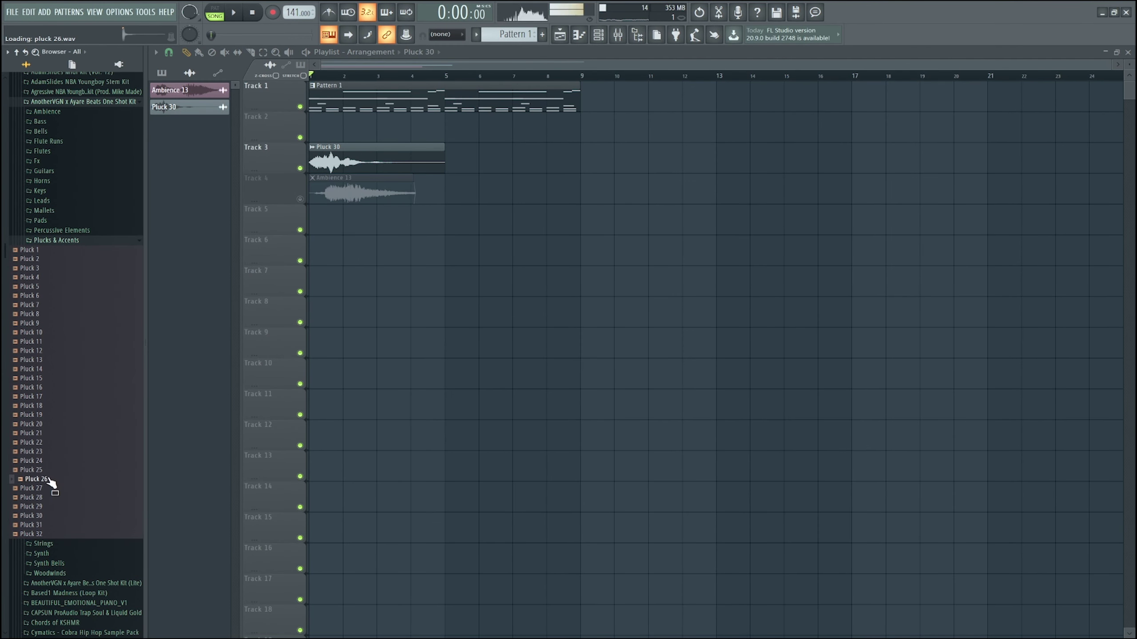
pyautogui.click(50, 242)
pyautogui.click(67, 251)
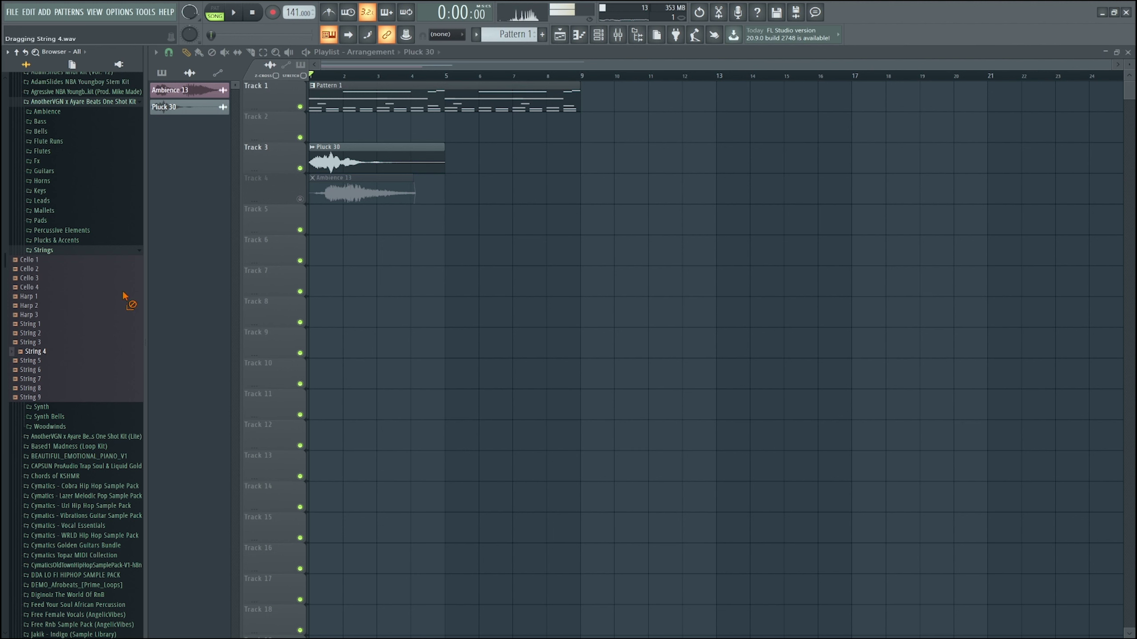
# Add String 4 as a new channel in the channel rack and replace its sample with String 9.
pyautogui.moveTo(587, 44); pyautogui.dragTo(416, 175)
pyautogui.moveTo(362, 208); pyautogui.dragTo(363, 208)
pyautogui.click(30, 388)
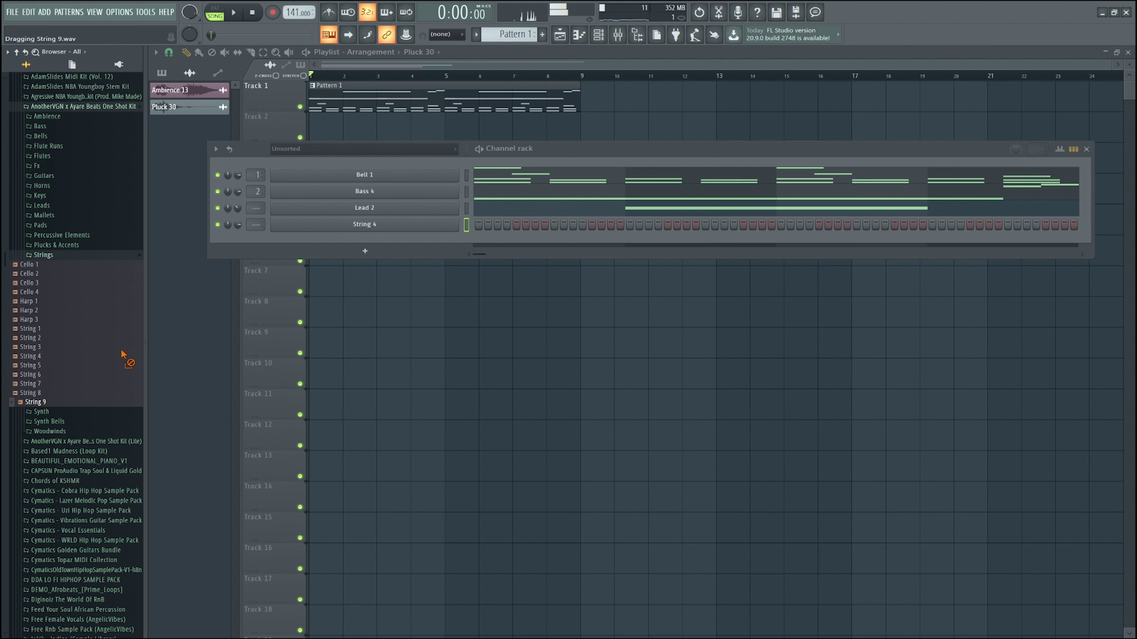
pyautogui.click(346, 225)
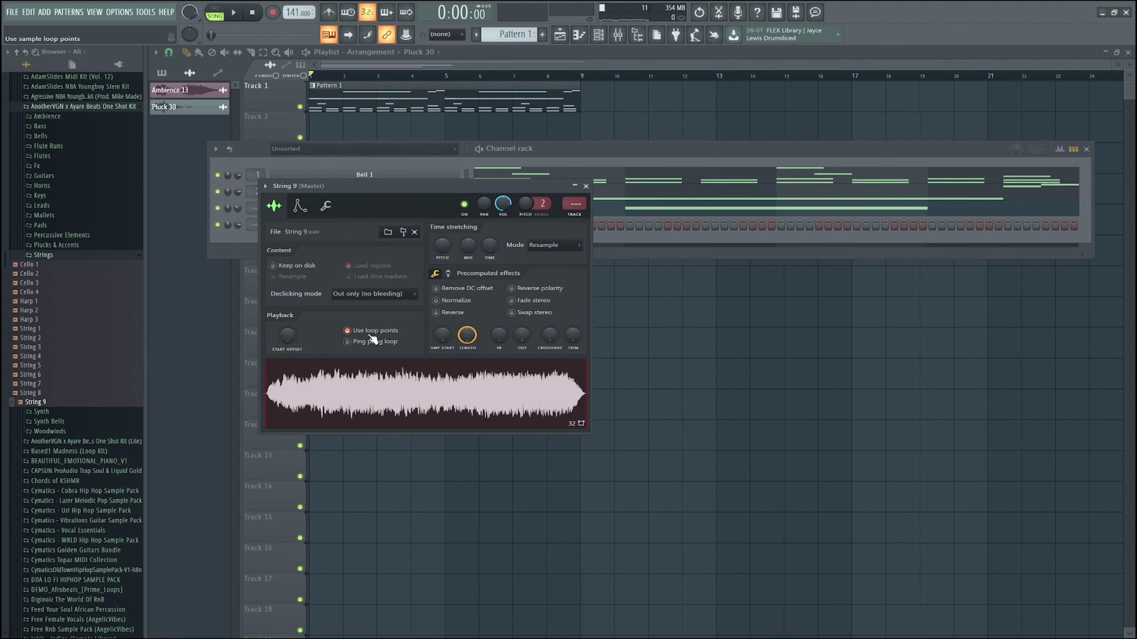
# Enable String 9's volume envelope with full hold and zero attack, decay, sustain and release.
pyautogui.click(326, 207)
pyautogui.click(300, 207)
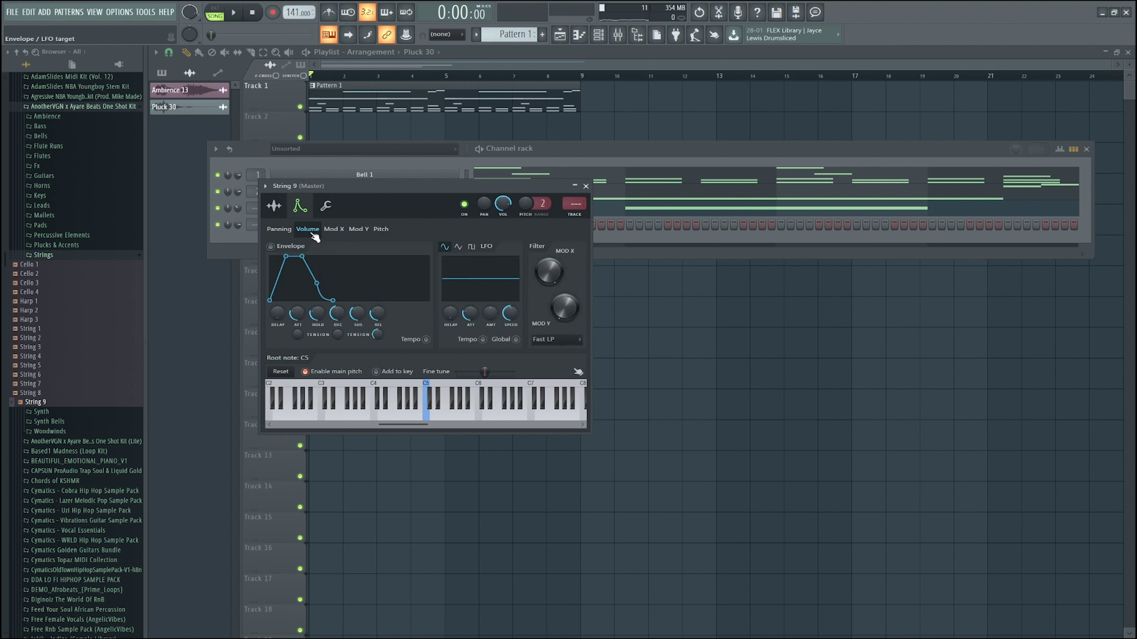
pyautogui.moveTo(331, 319); pyautogui.dragTo(352, 359)
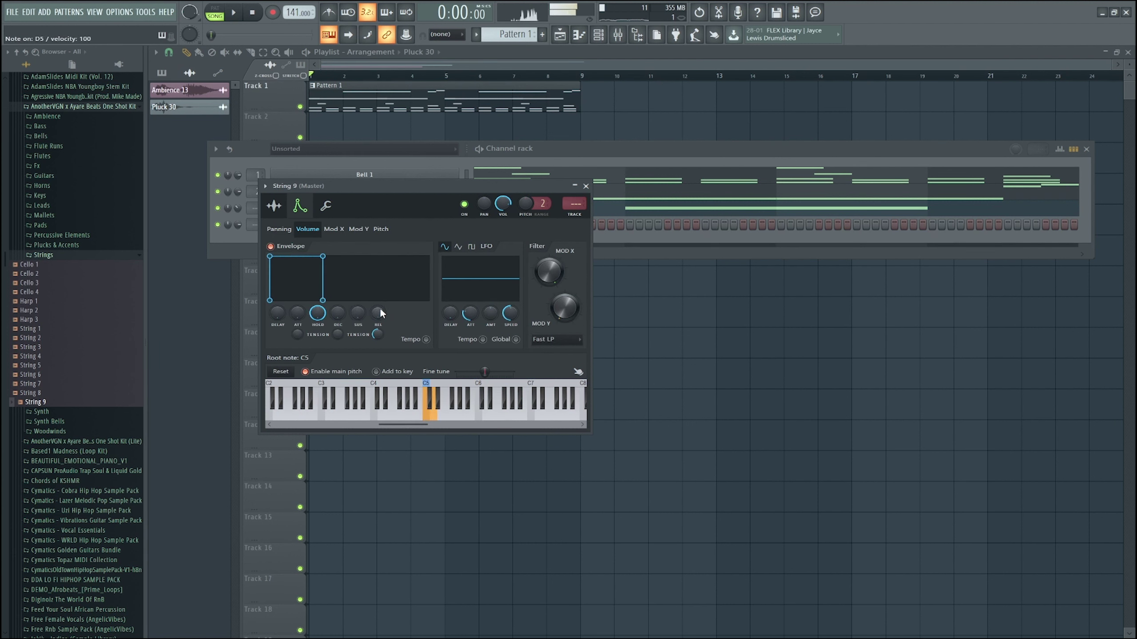
# In String 9's piano roll, place a long C5 note at bar 3 and a long C4 note one beat after it.
pyautogui.click(282, 205)
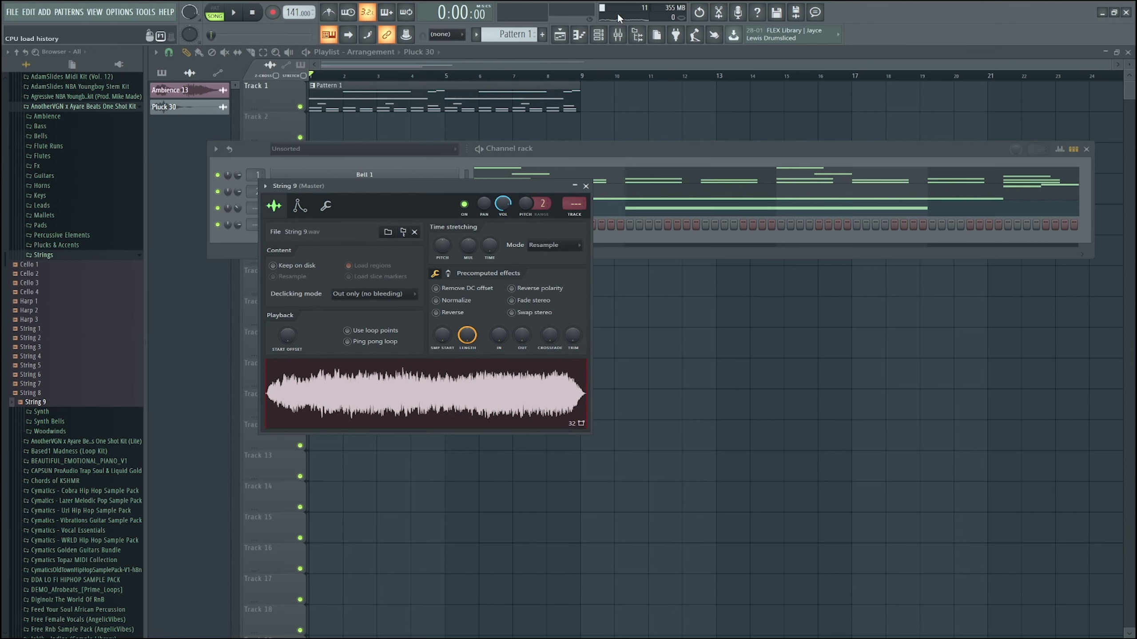
pyautogui.click(582, 35)
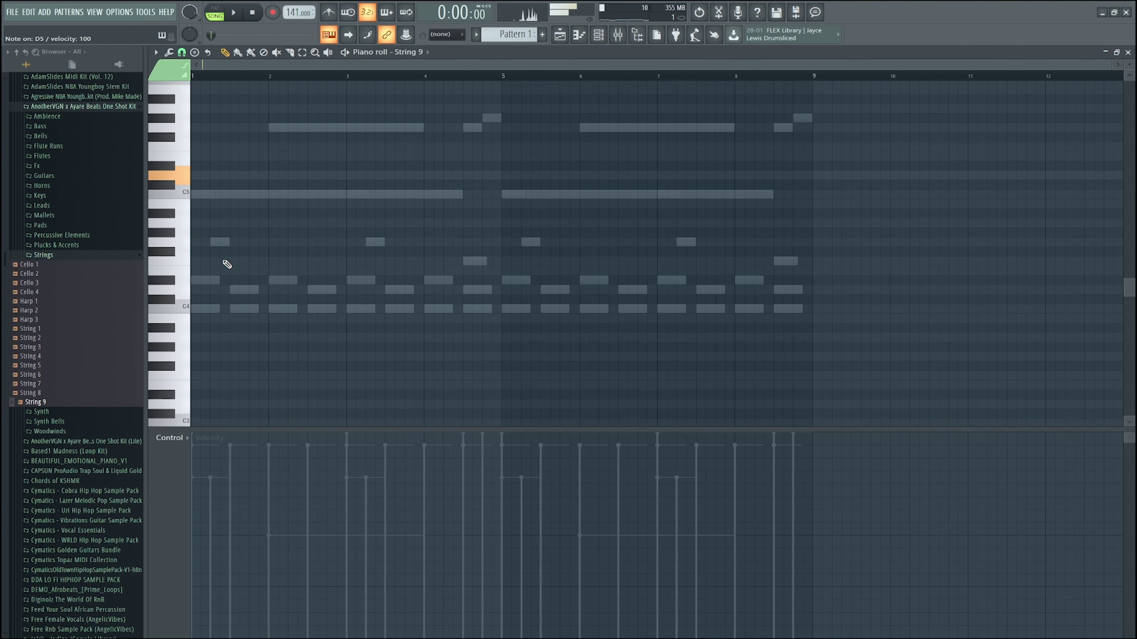
pyautogui.scroll(3, 227, 226)
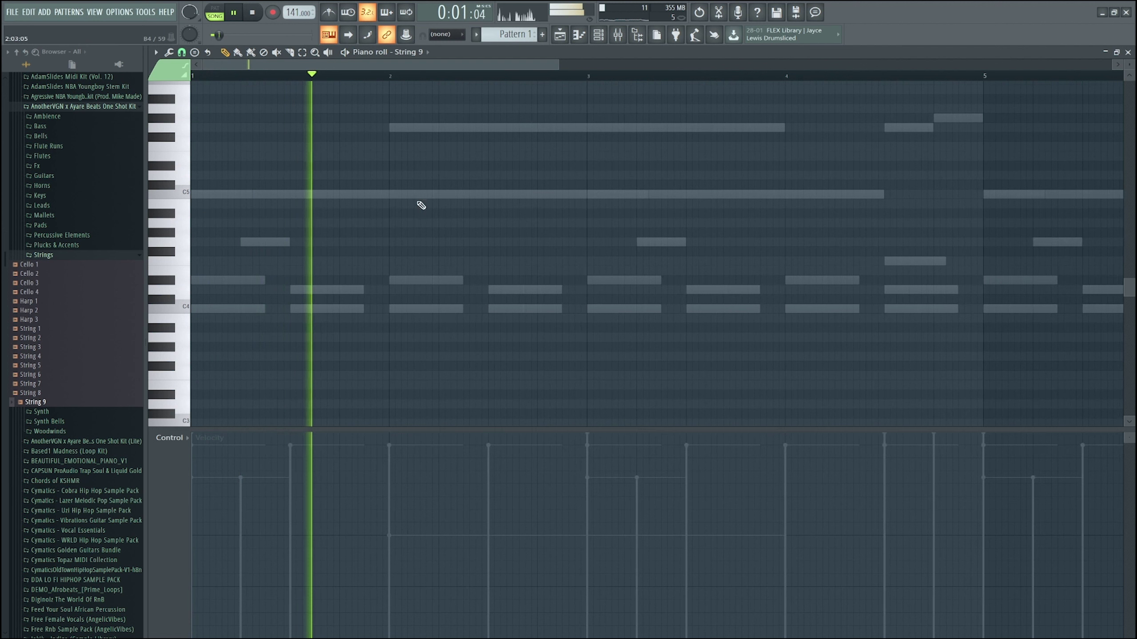
pyautogui.press('space')
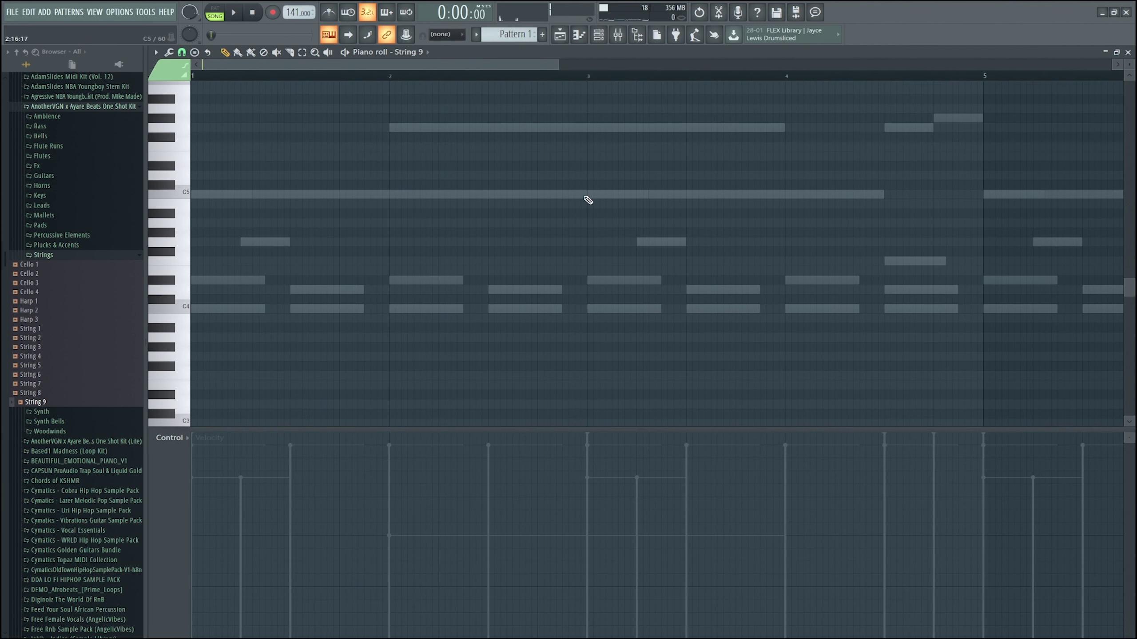
pyautogui.click(585, 194)
pyautogui.moveTo(641, 242); pyautogui.dragTo(634, 309)
pyautogui.press('space')
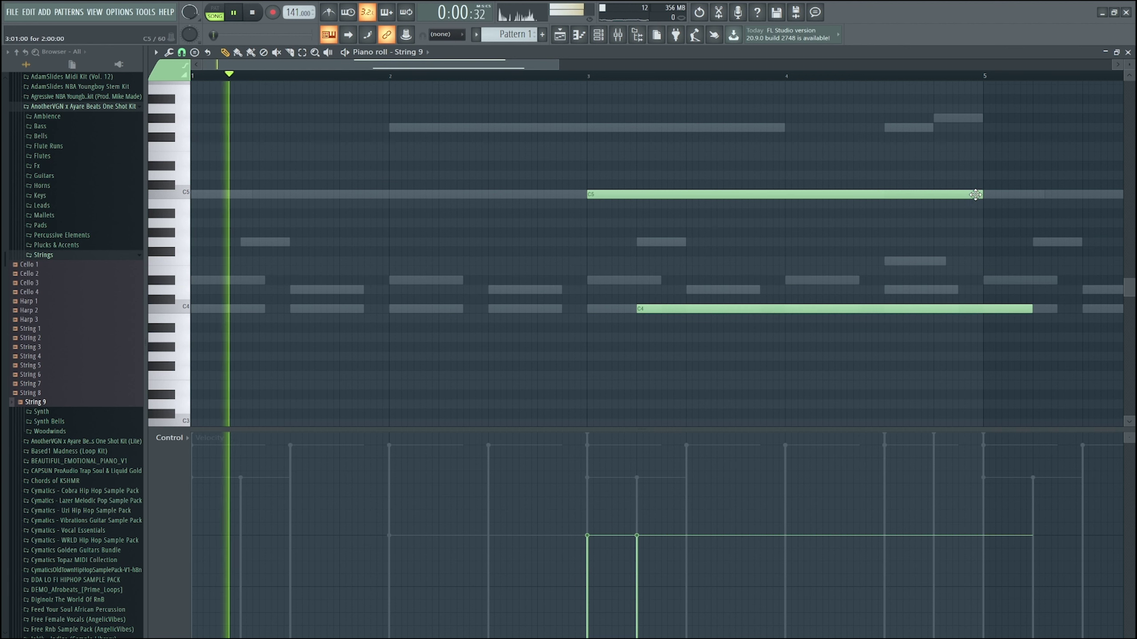
# Shorten both string notes to one bar each and move the C4 note up to G4.
pyautogui.moveTo(981, 195); pyautogui.dragTo(783, 211)
pyautogui.moveTo(1030, 309); pyautogui.dragTo(832, 309)
pyautogui.press('space')
pyautogui.click(588, 75)
pyautogui.moveTo(682, 309); pyautogui.dragTo(682, 245)
# Make the G4 note a slide note and play the phrase back from bar 3.
pyautogui.press('space')
pyautogui.press('space')
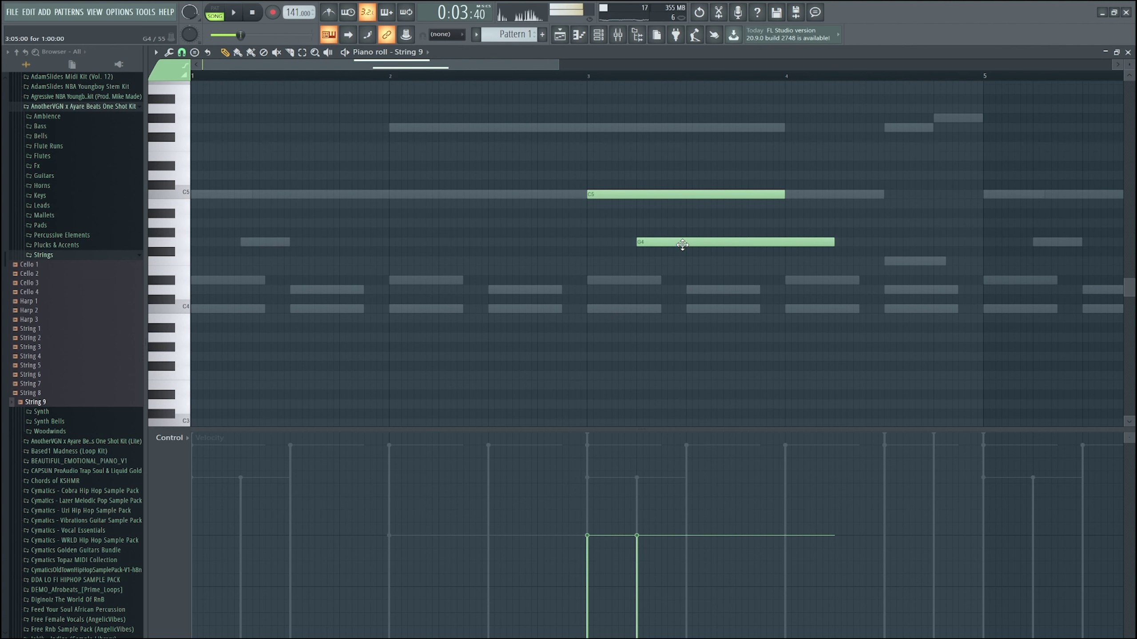
pyautogui.press('space')
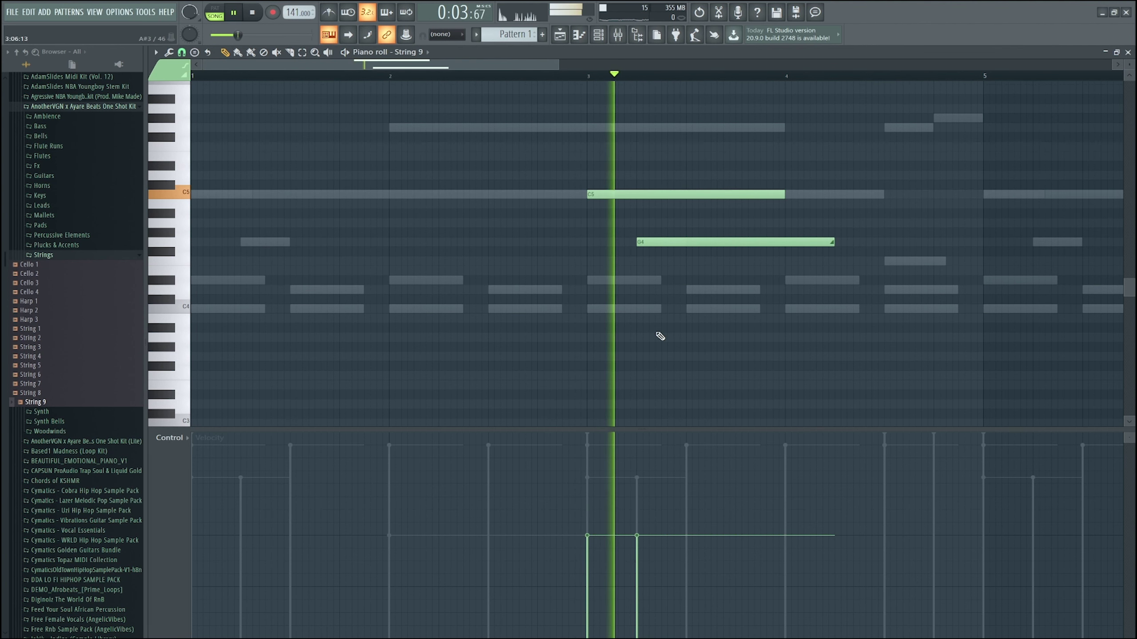
pyautogui.press('space')
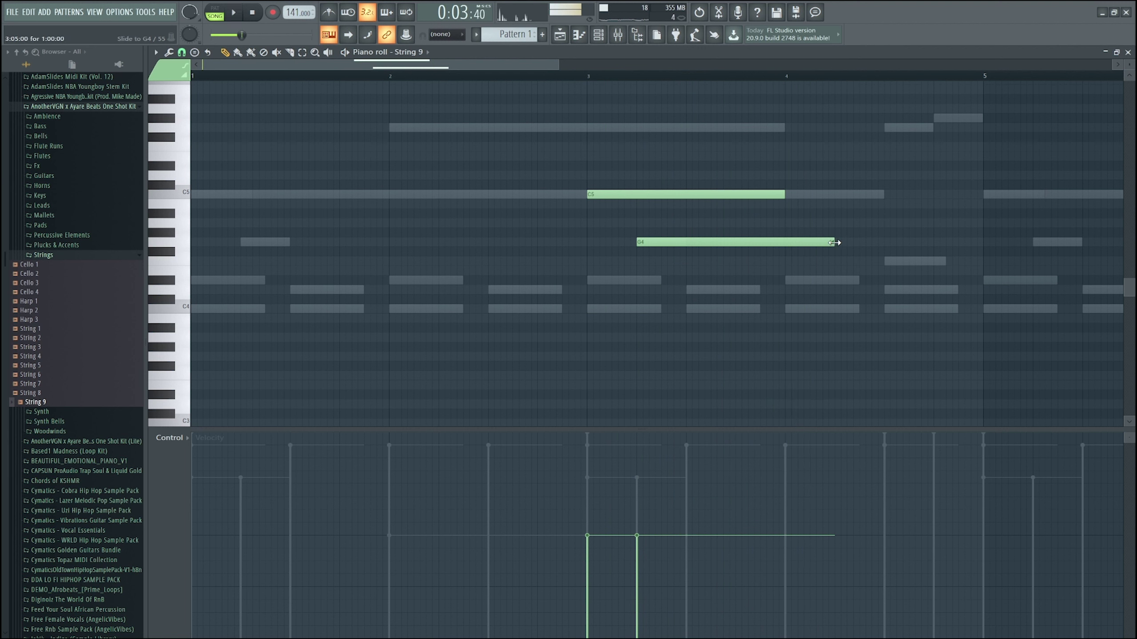
# Add a one-bar G#4 note at bar 4 and a one-bar G4 slide note on beat 3 of bar 4, checking with playback.
pyautogui.moveTo(786, 283); pyautogui.dragTo(787, 232)
pyautogui.press('space')
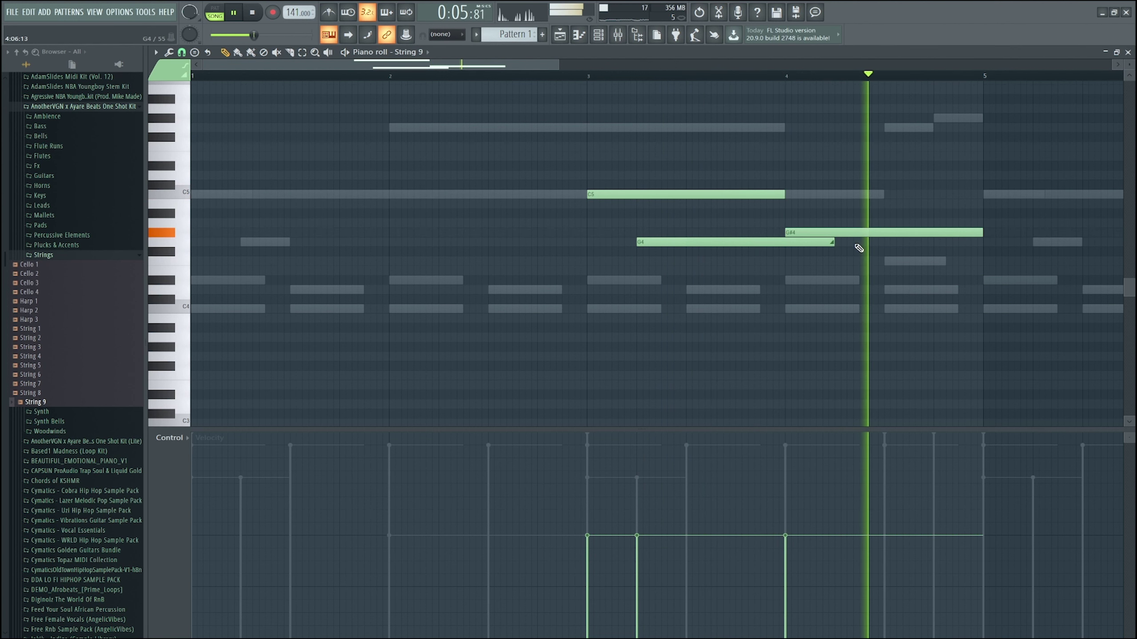
pyautogui.press('space')
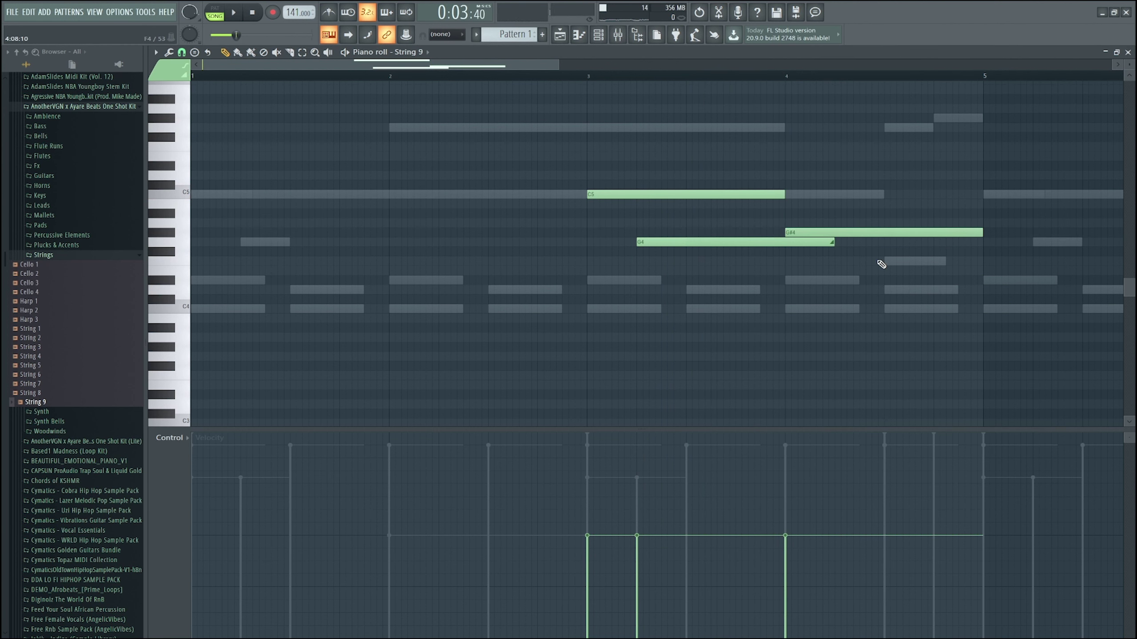
pyautogui.moveTo(883, 258); pyautogui.dragTo(885, 242)
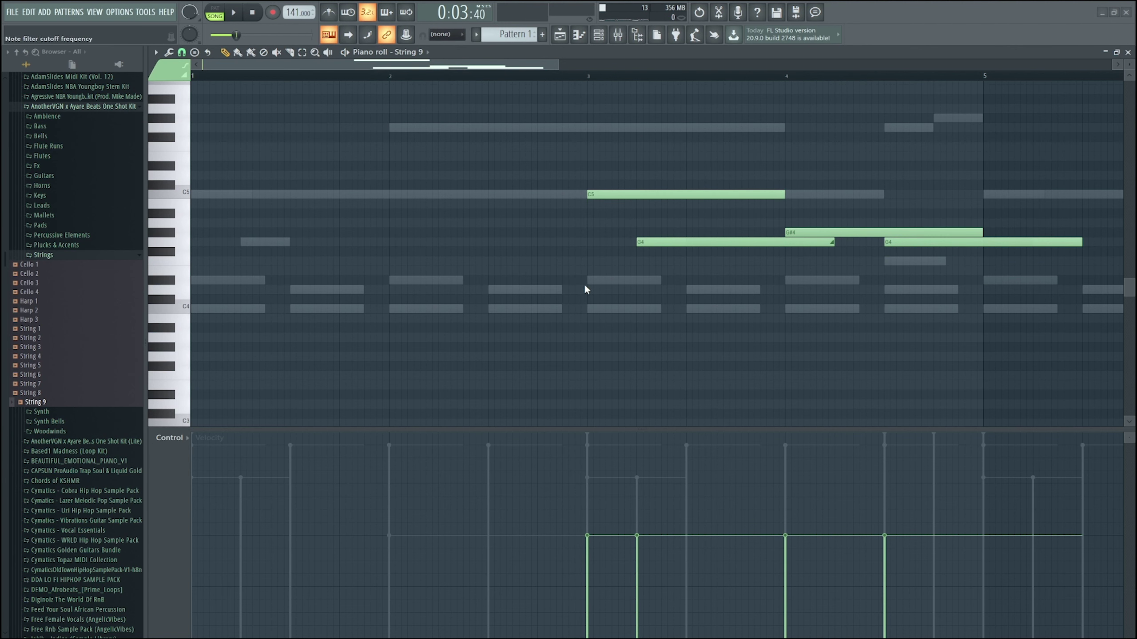
pyautogui.press('space')
# Try a longer C5 string note extending into bar 4, listen to it, and undo the change.
pyautogui.scroll(-3, 672, 350)
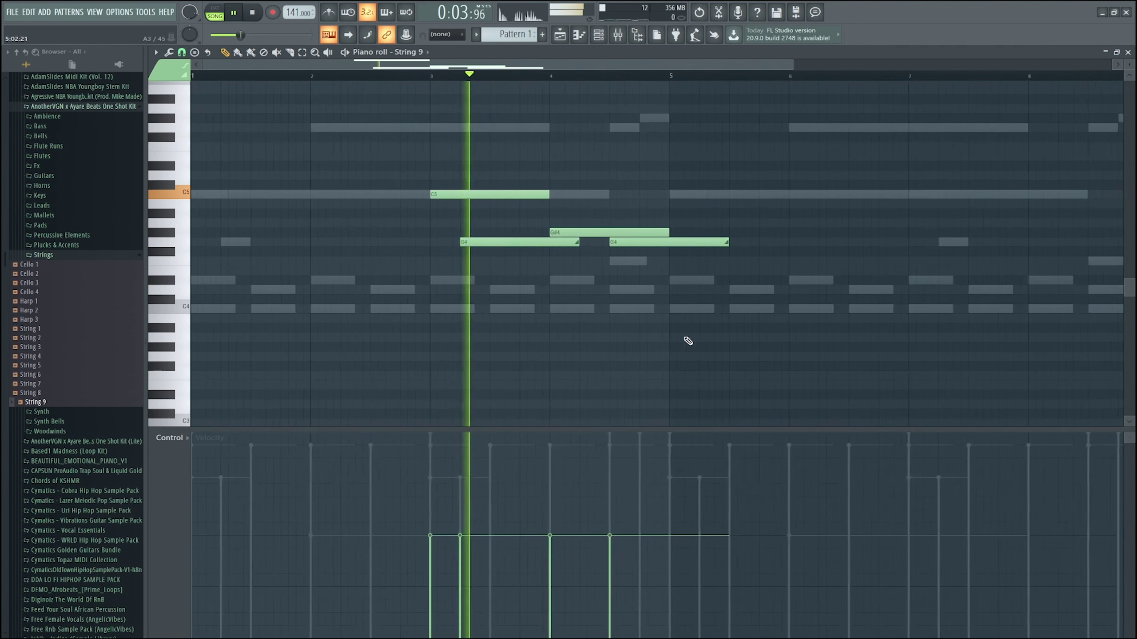
pyautogui.moveTo(549, 194); pyautogui.dragTo(585, 194)
pyautogui.click(422, 75)
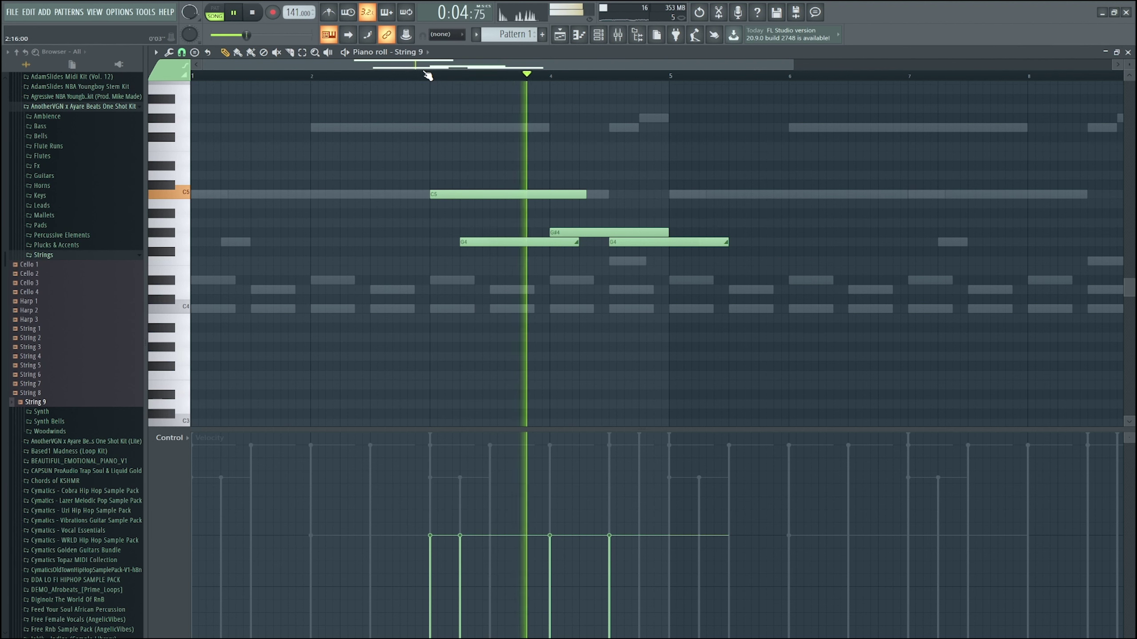
pyautogui.press('space')
pyautogui.hotkey('ctrl', 'z')
pyautogui.press('space')
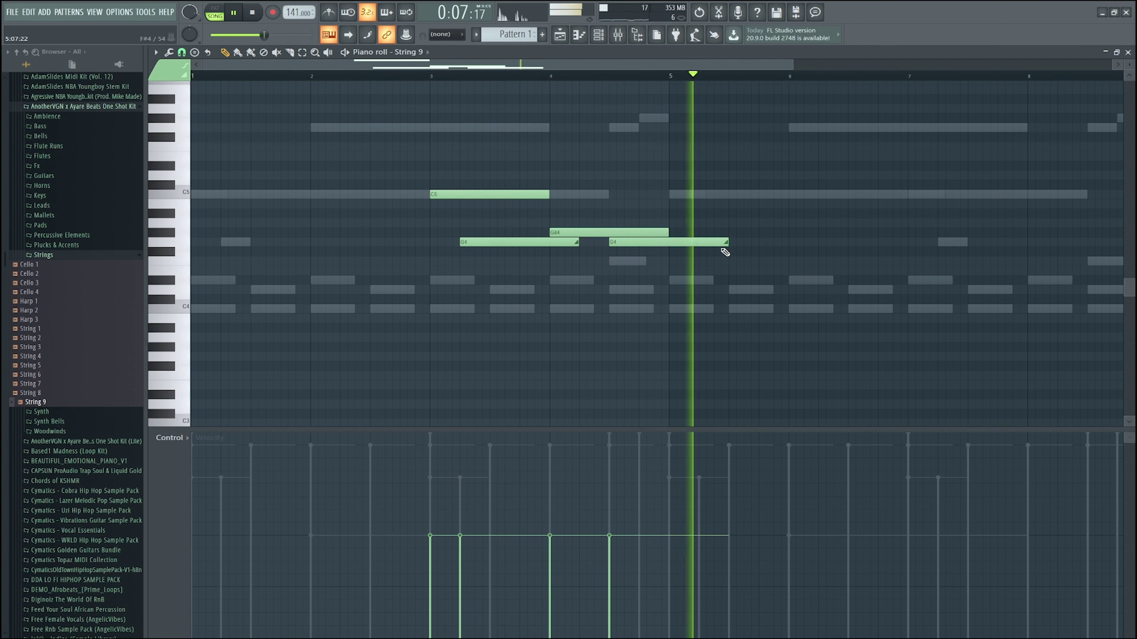
pyautogui.press('space')
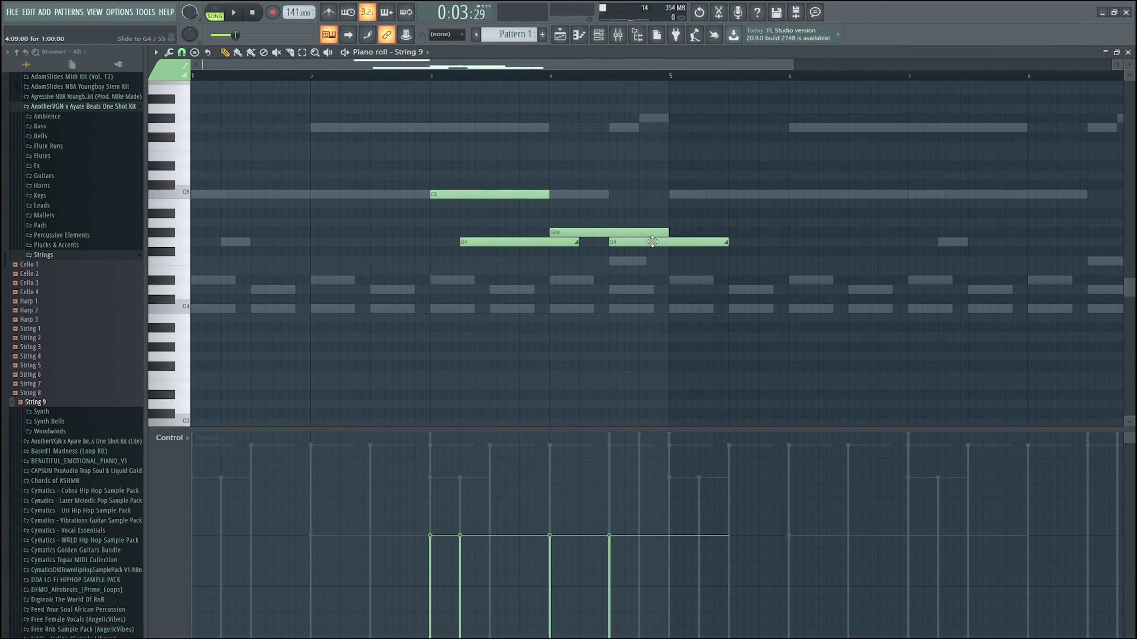
# Try an extra one-bar G4 note on beat 4 of bar 4 and play the phrase back.
pyautogui.click(644, 242)
pyautogui.press('space')
pyautogui.click(559, 78)
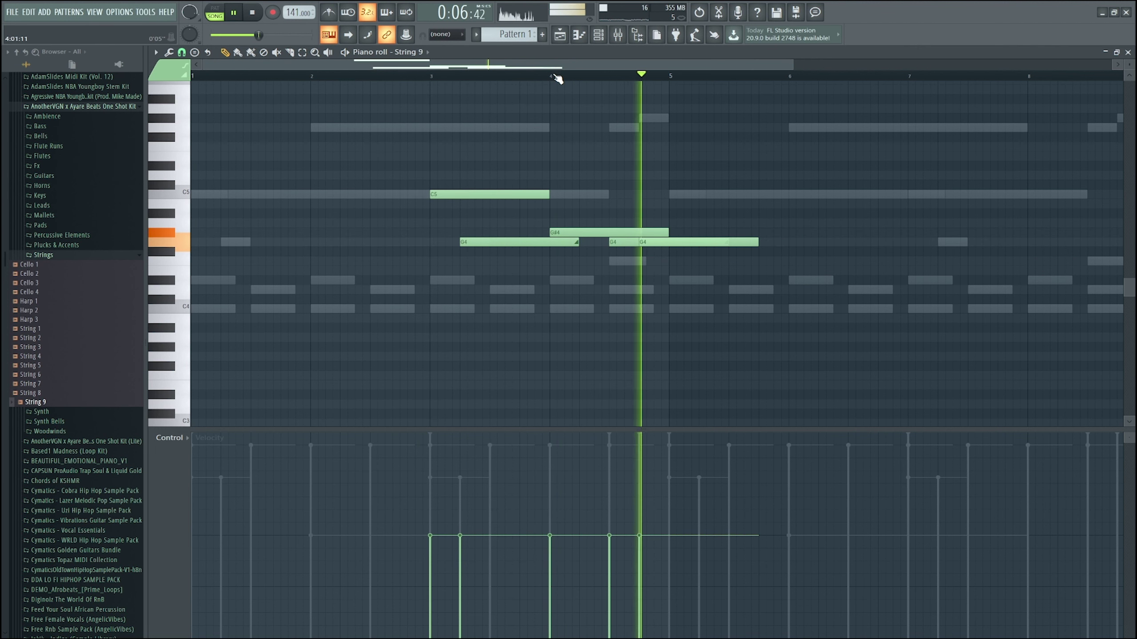
pyautogui.press('space')
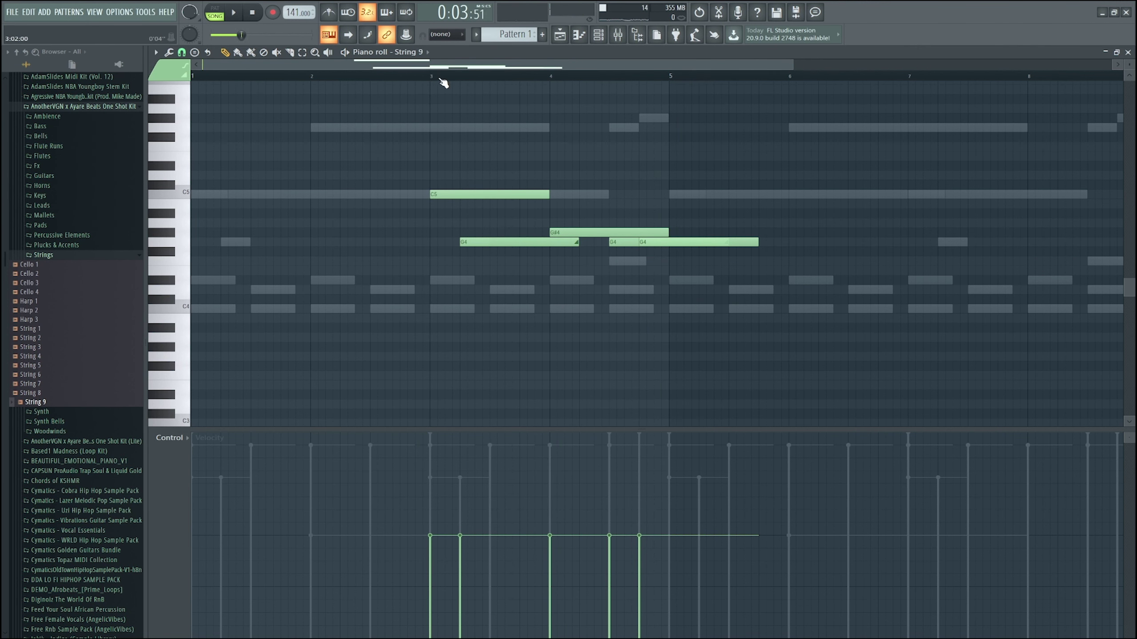
pyautogui.press('space')
pyautogui.press('space')
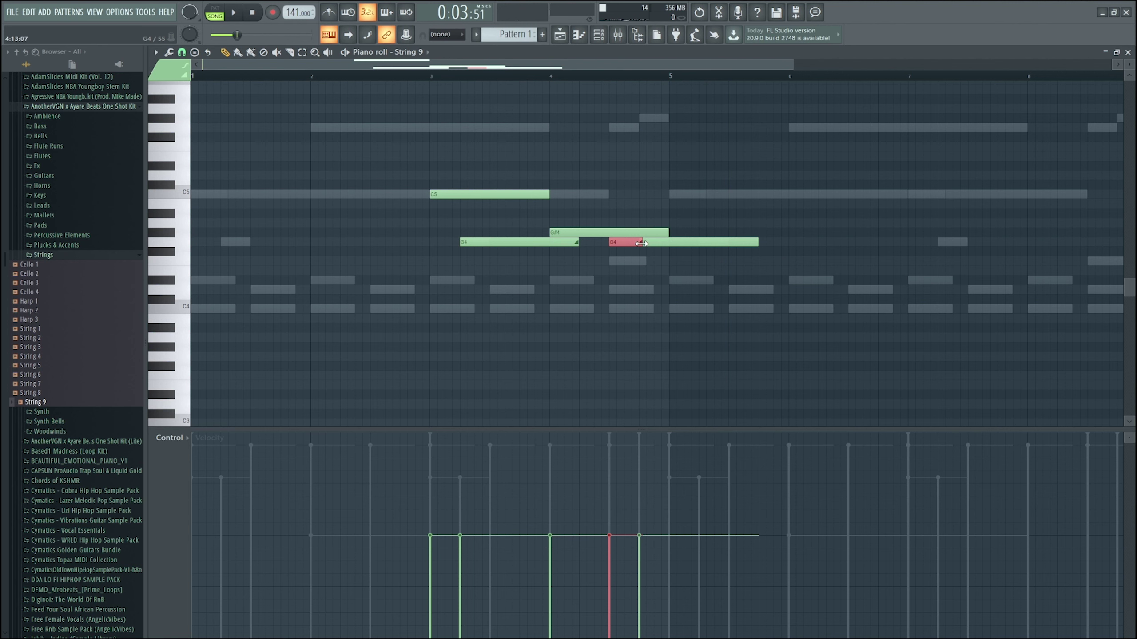
# Try shortening the G#4 note to end on beat 4 of bar 4, select the G4 slide note below, and play back.
pyautogui.moveTo(668, 232); pyautogui.dragTo(641, 234)
pyautogui.keyDown('ctrl'); pyautogui.scroll(5, 641, 233); pyautogui.keyUp('ctrl')
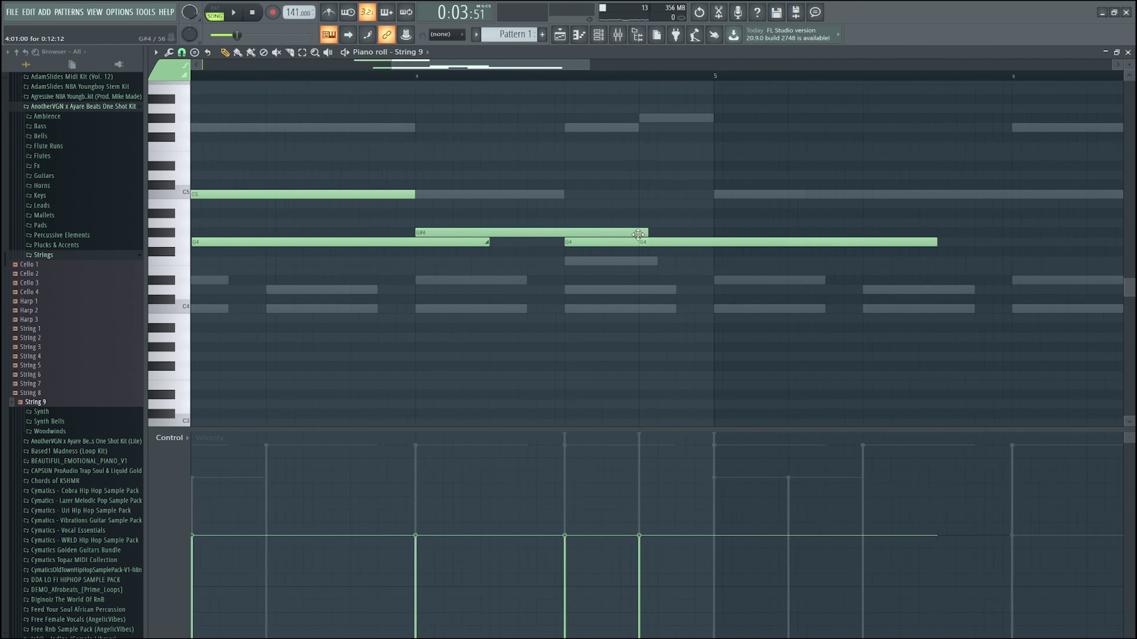
pyautogui.click(627, 245)
pyautogui.press('space')
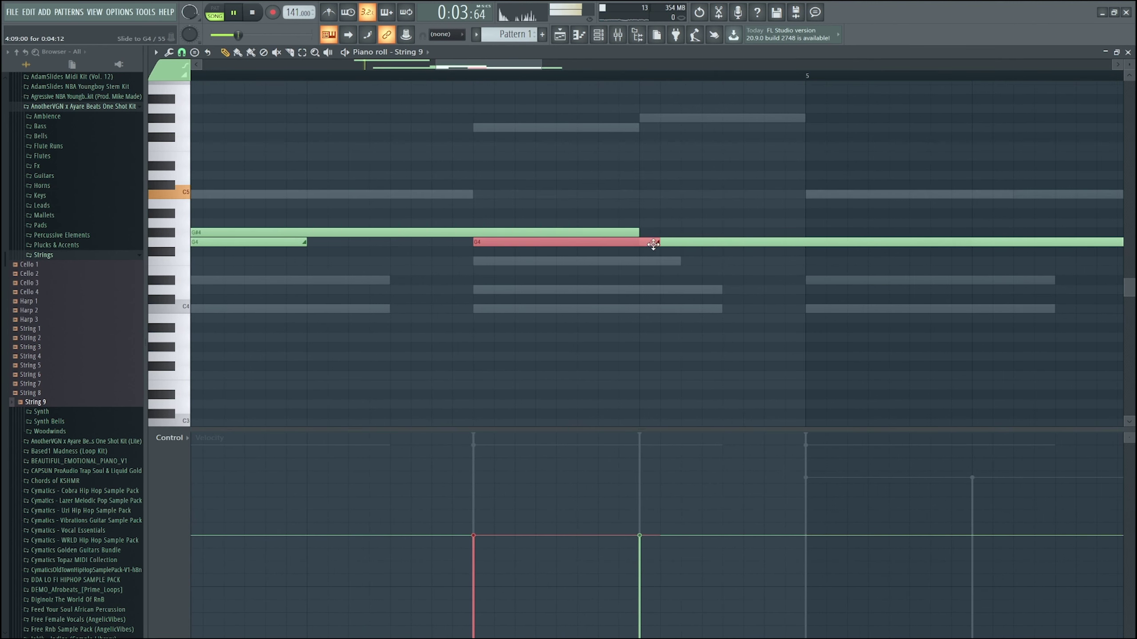
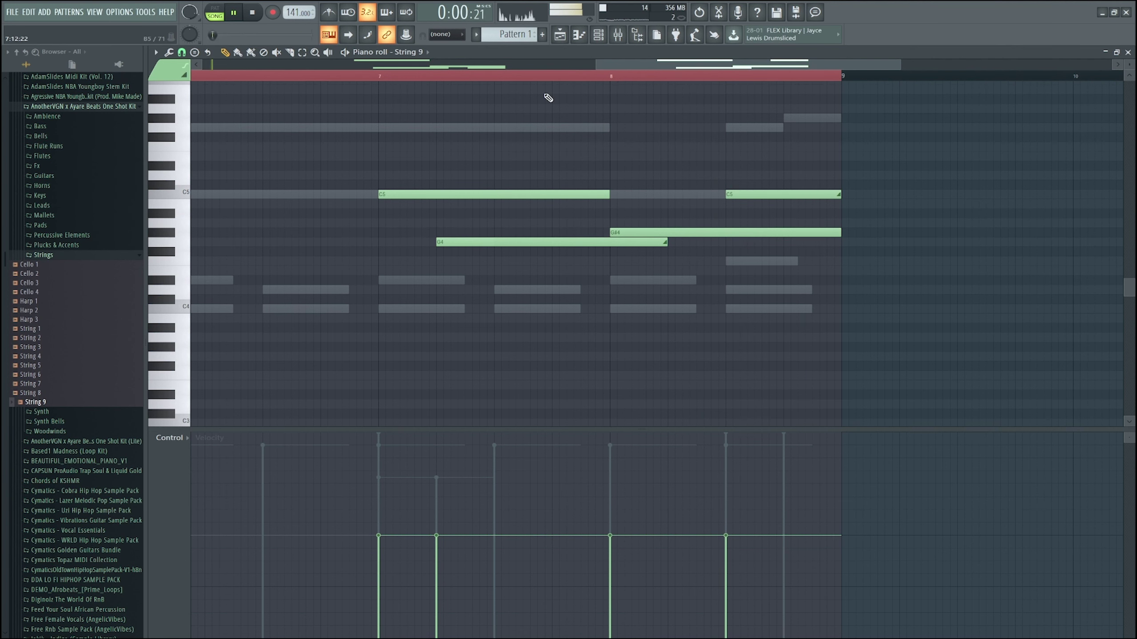
# Play back the string phrase from bar 7 and clear the time selection over bars 5 to 8.
pyautogui.click(396, 76)
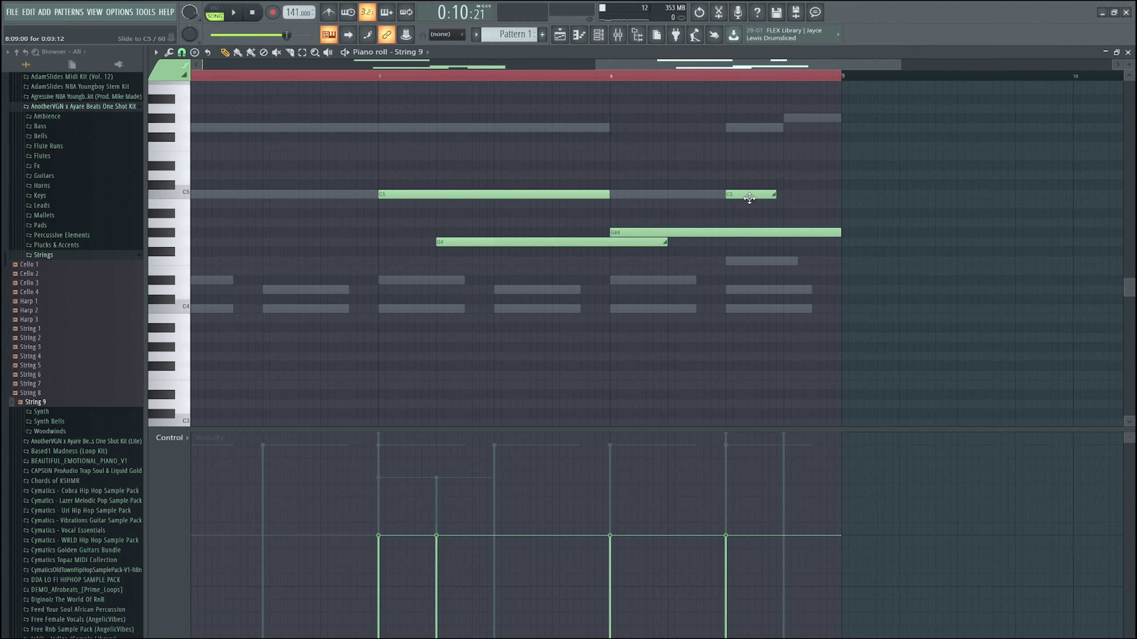
pyautogui.scroll(-4, 798, 179)
pyautogui.moveTo(287, 35); pyautogui.dragTo(299, 35)
pyautogui.press('space')
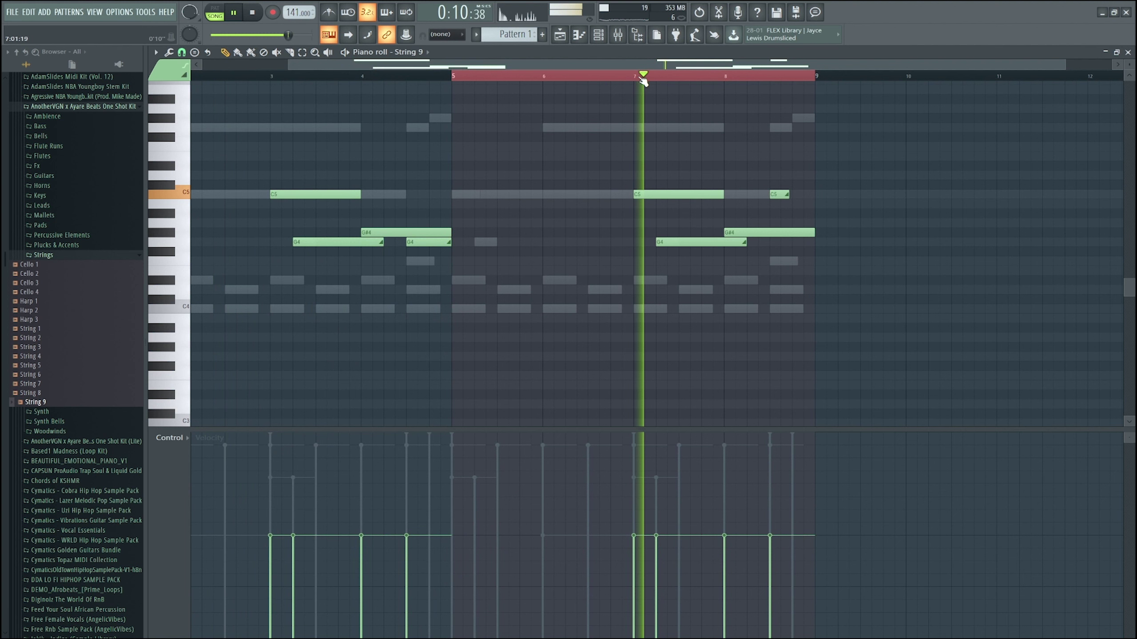
pyautogui.rightClick(665, 76)
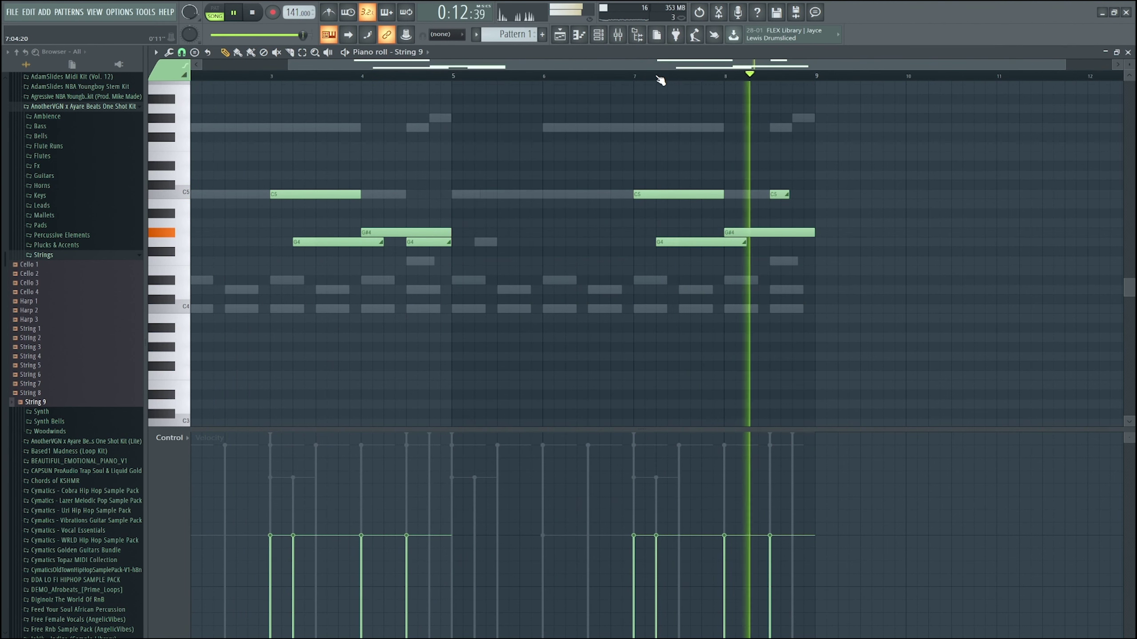
pyautogui.scroll(-1, 800, 208)
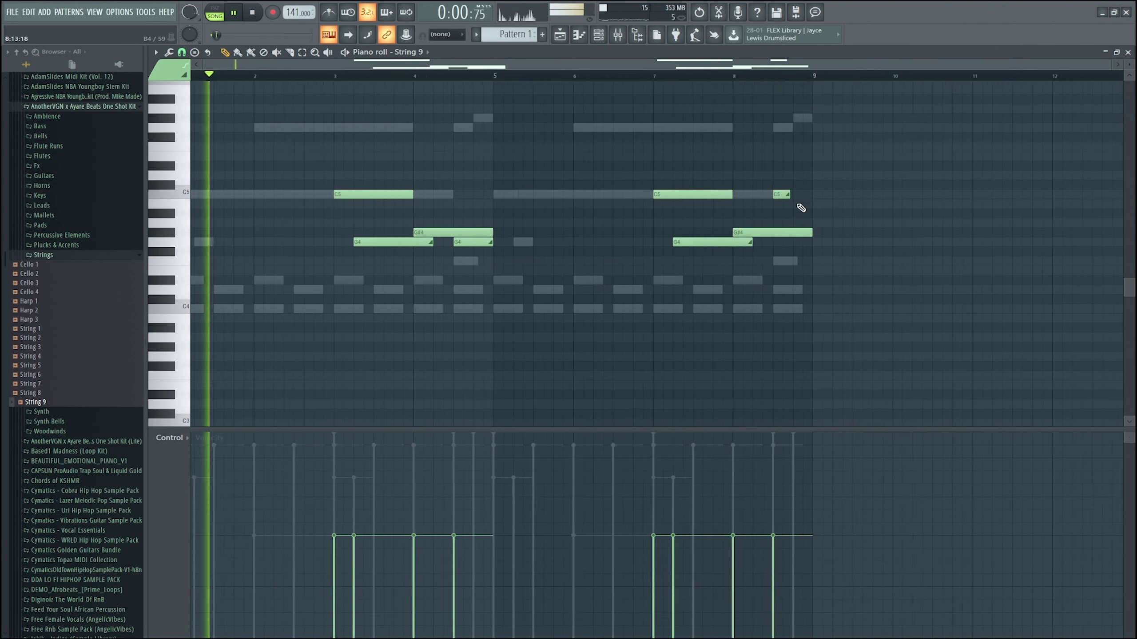
# Audition a sample in Woodwinds, and add Synth Bell 2 and Synth Bell 7 from Synth Bells as new channels.
pyautogui.click(602, 37)
pyautogui.click(50, 431)
pyautogui.click(43, 350)
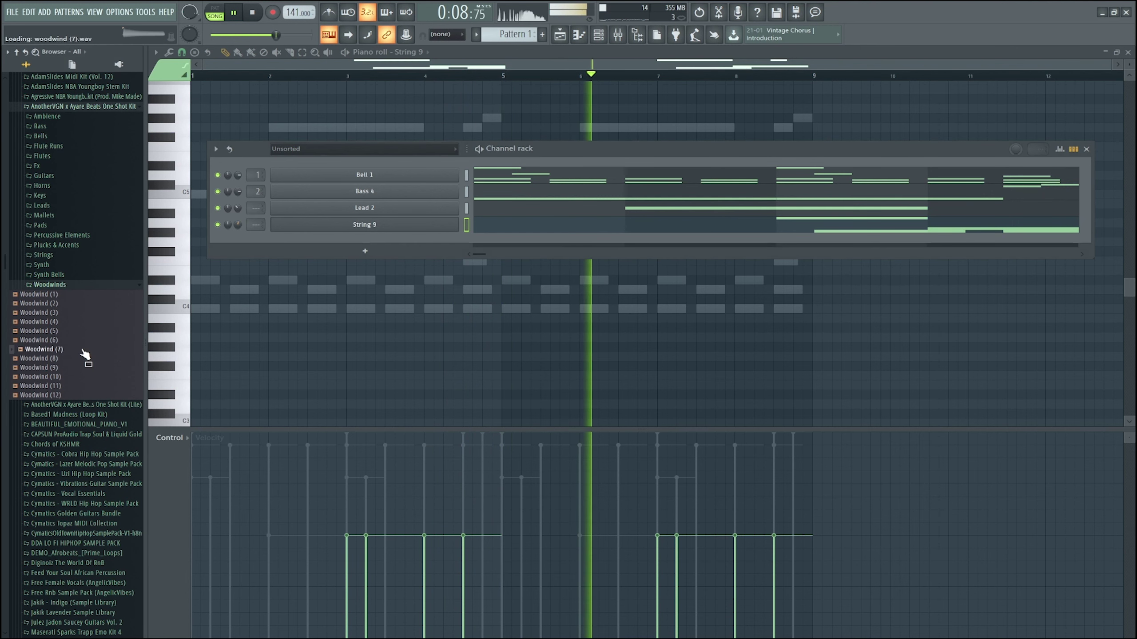
pyautogui.click(55, 276)
pyautogui.moveTo(57, 283); pyautogui.dragTo(249, 256)
pyautogui.moveTo(61, 341); pyautogui.dragTo(376, 258)
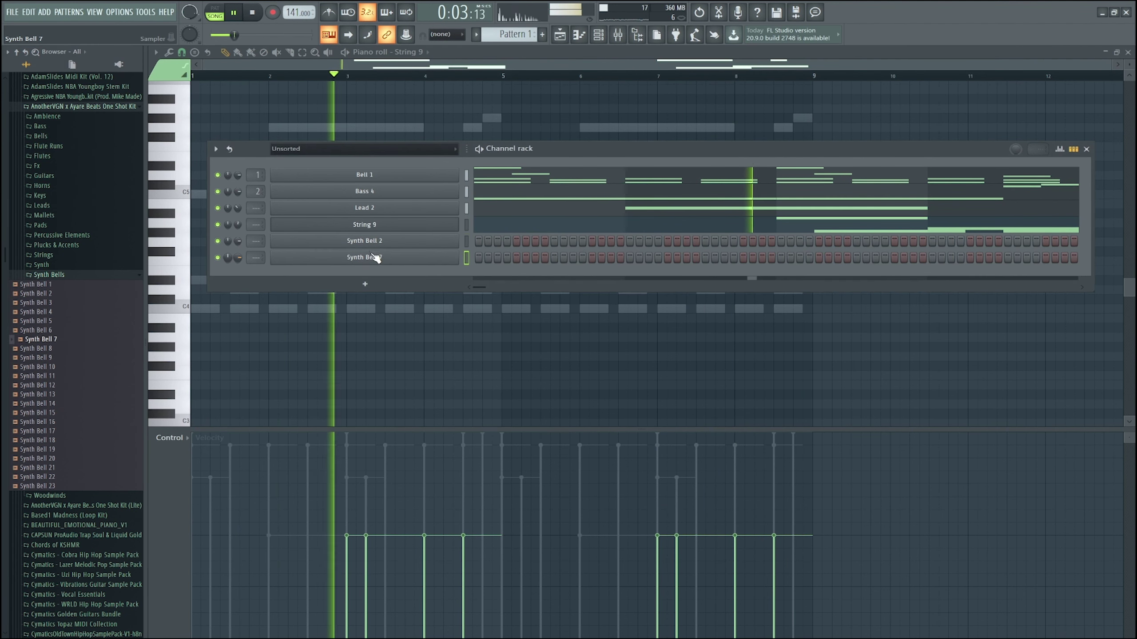
# Turn off loop points for Synth Bell 2 and set its time stretching mode to Stretch.
pyautogui.click(364, 241)
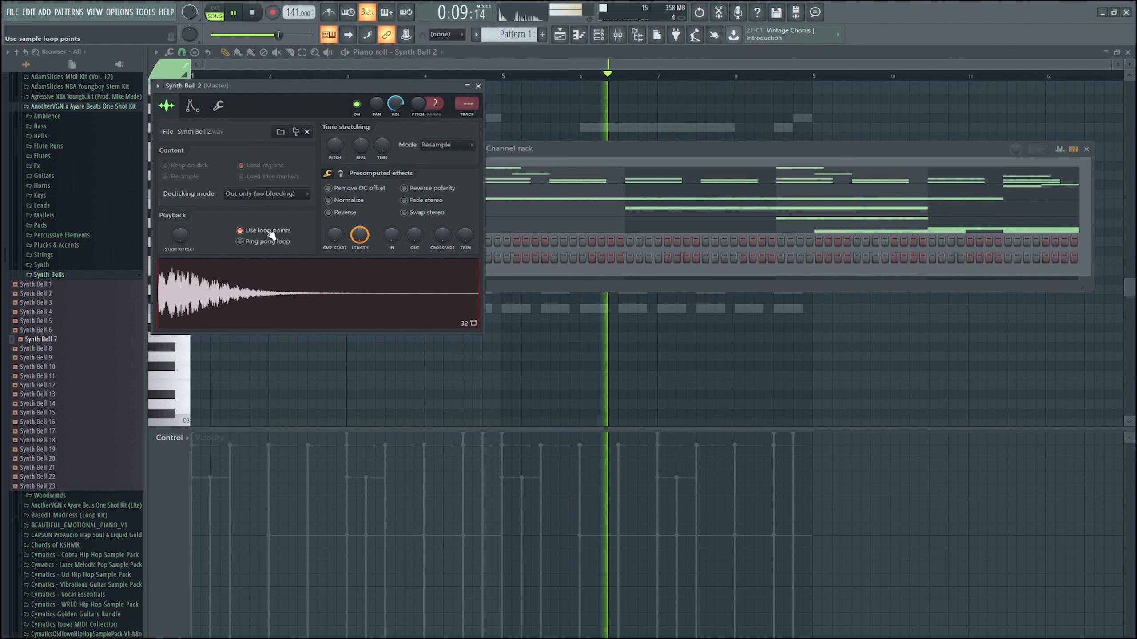
pyautogui.click(445, 147)
pyautogui.click(442, 178)
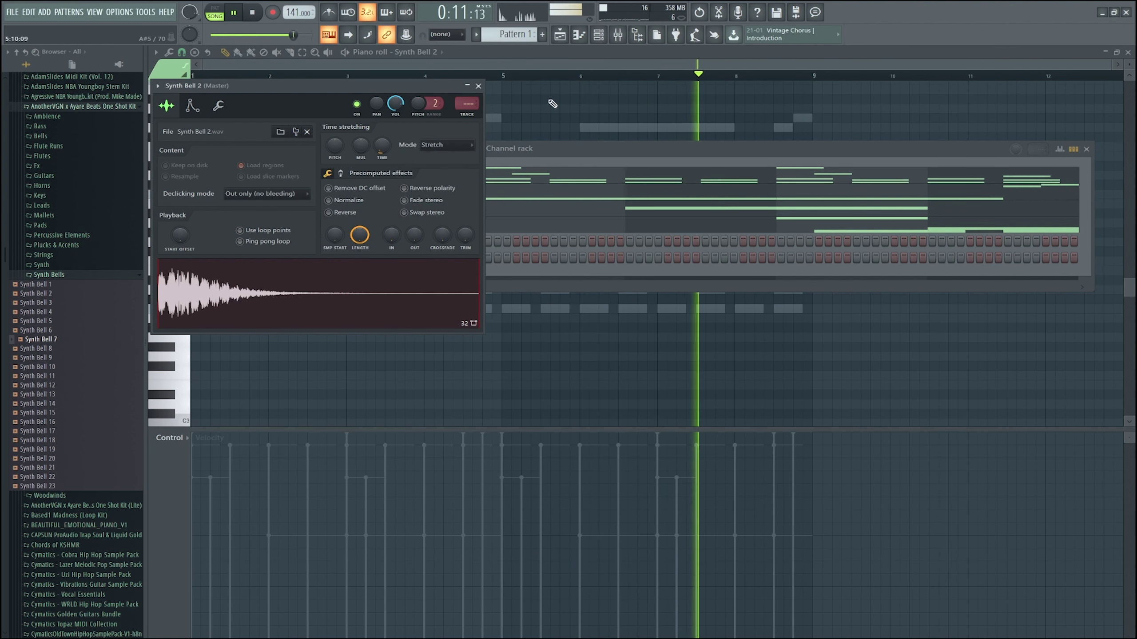
# In Synth Bell 2's piano roll, place a short C5 note at bar 2 and play it from the start.
pyautogui.click(554, 104)
pyautogui.press('space')
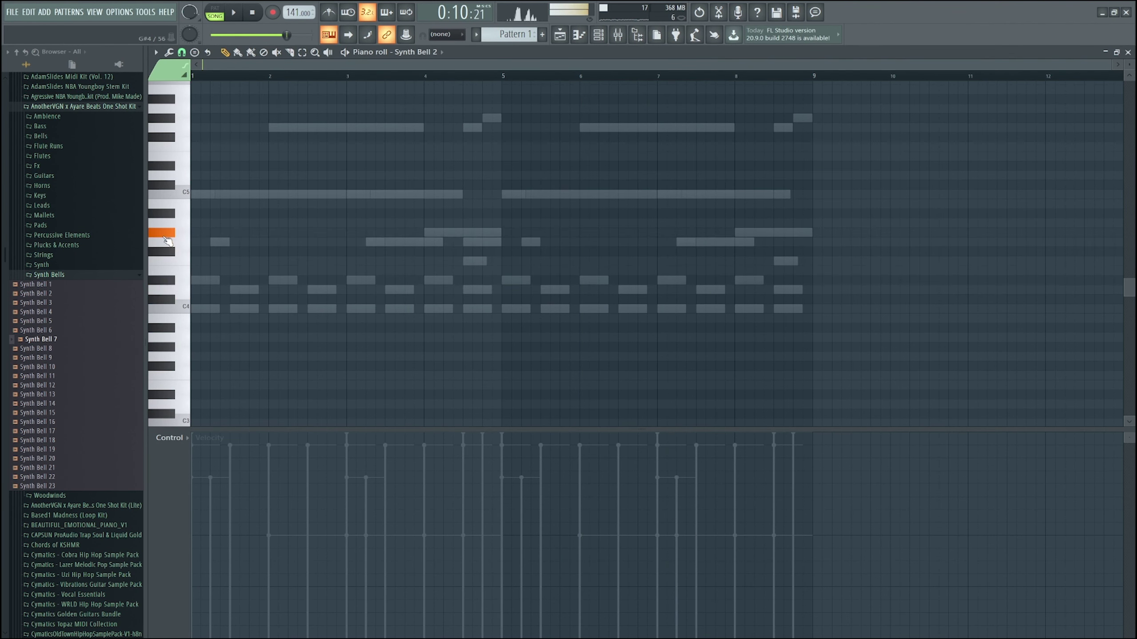
pyautogui.moveTo(287, 36); pyautogui.dragTo(225, 35)
pyautogui.scroll(3, 349, 195)
pyautogui.click(350, 195)
pyautogui.press('space')
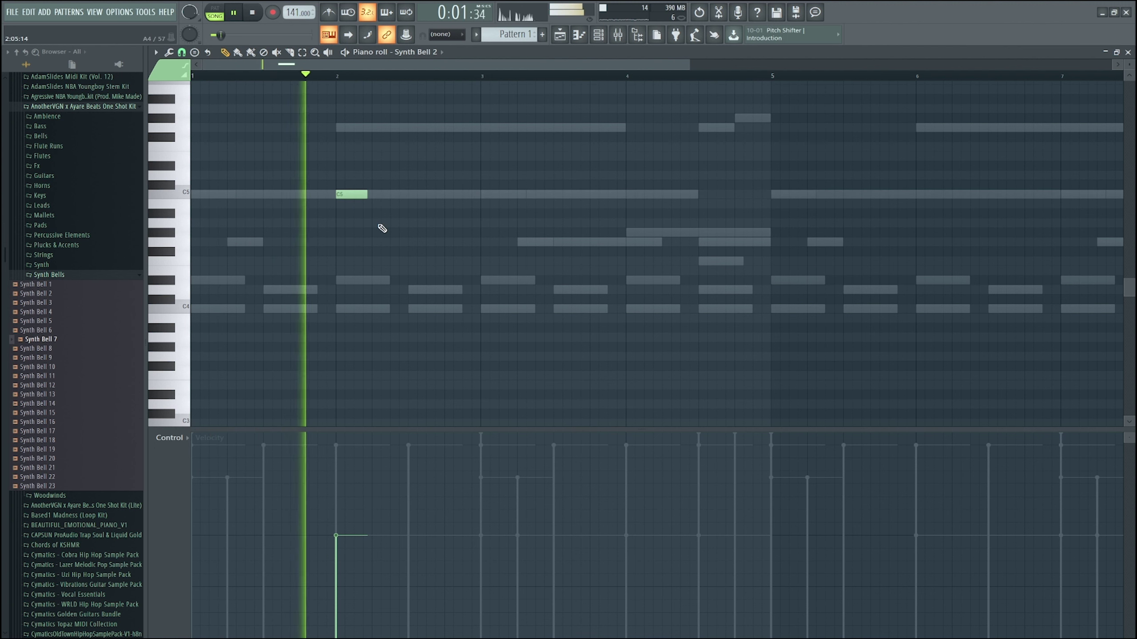
# Audition Synth Bell 2's note at higher pitches up to G#5, and settle it on C5 starting at beat 4 of bar 1.
pyautogui.press('space')
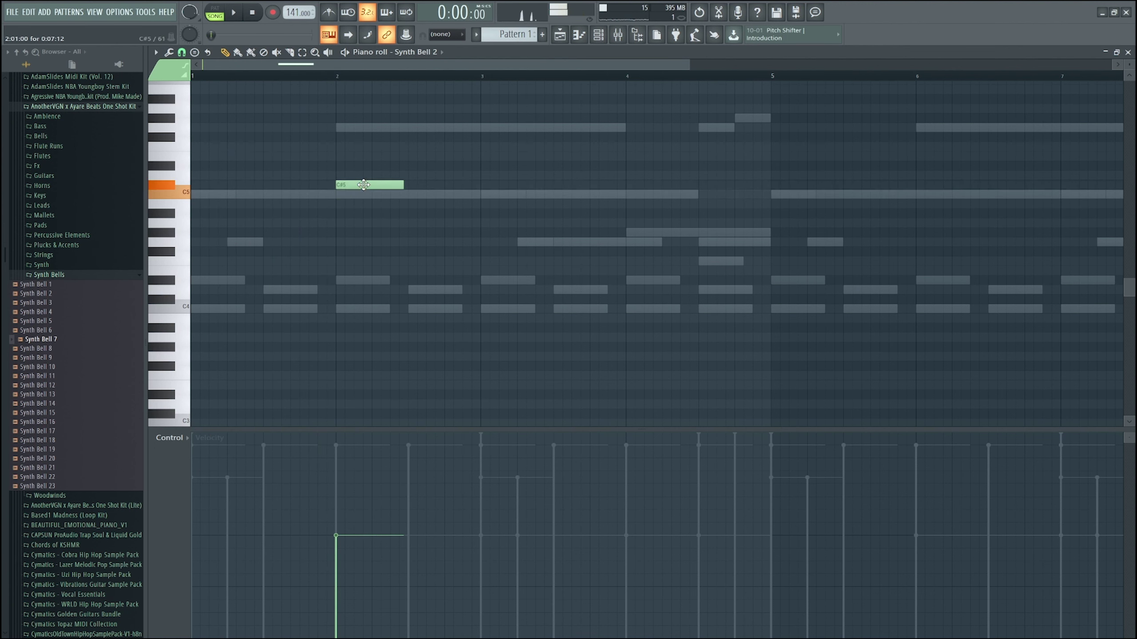
pyautogui.moveTo(363, 185); pyautogui.dragTo(363, 117)
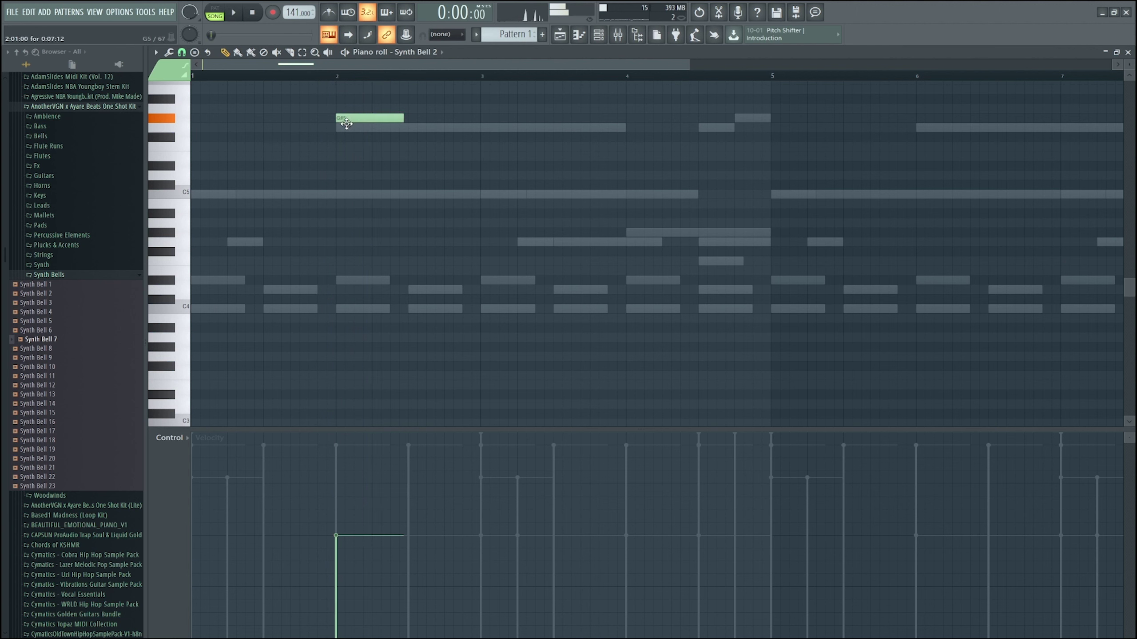
pyautogui.press('space')
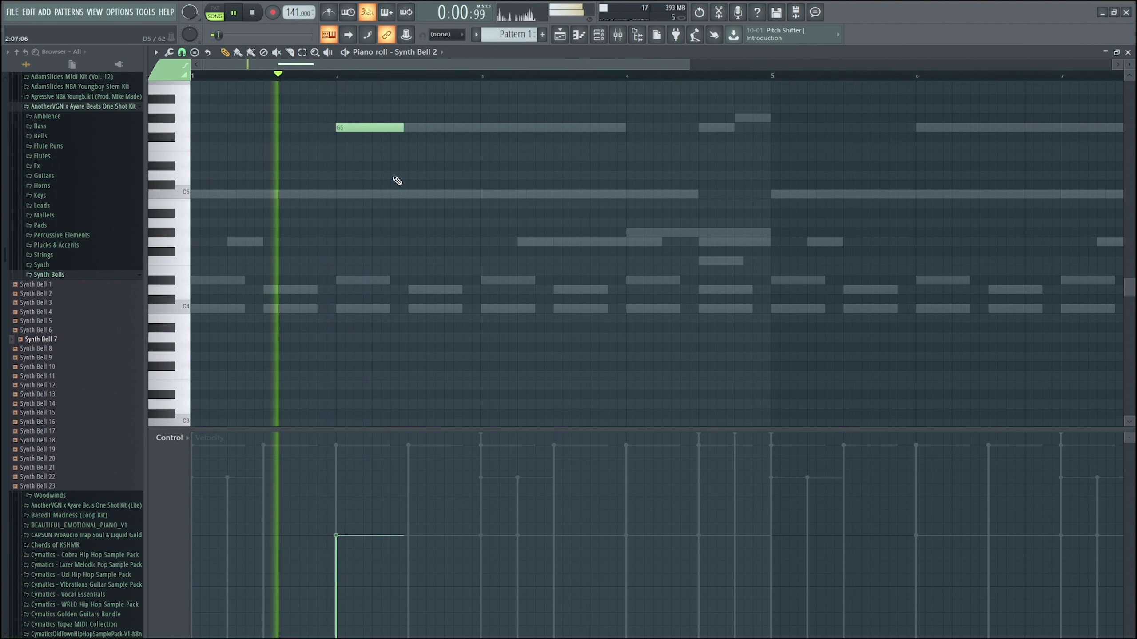
pyautogui.press('space')
pyautogui.moveTo(381, 127); pyautogui.dragTo(376, 156)
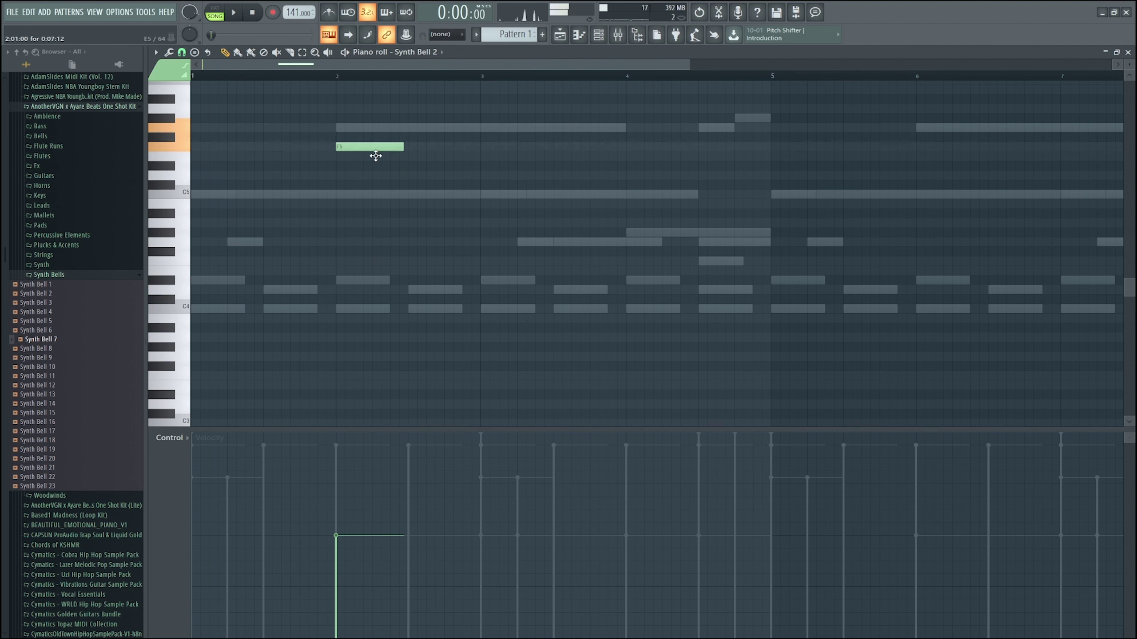
pyautogui.press('space')
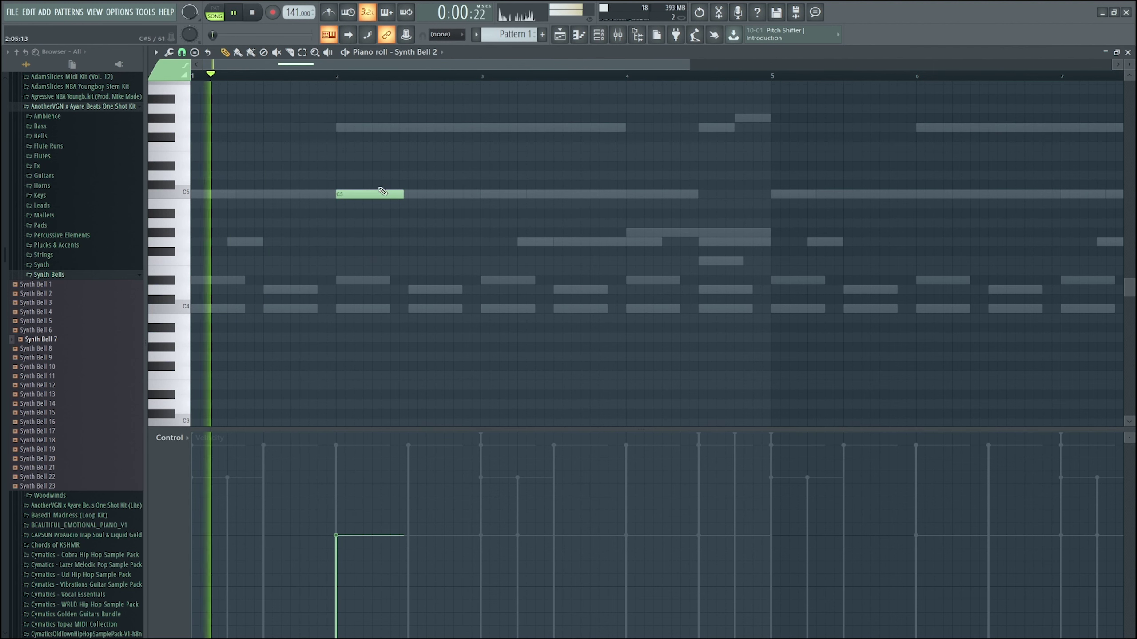
pyautogui.press('space')
pyautogui.moveTo(325, 188); pyautogui.dragTo(320, 189)
# Enable Synth Bell 2's volume envelope with a long hold and zero decay, sustain and release, and listen to the result.
pyautogui.press('F6')
pyautogui.click(435, 242)
pyautogui.click(192, 106)
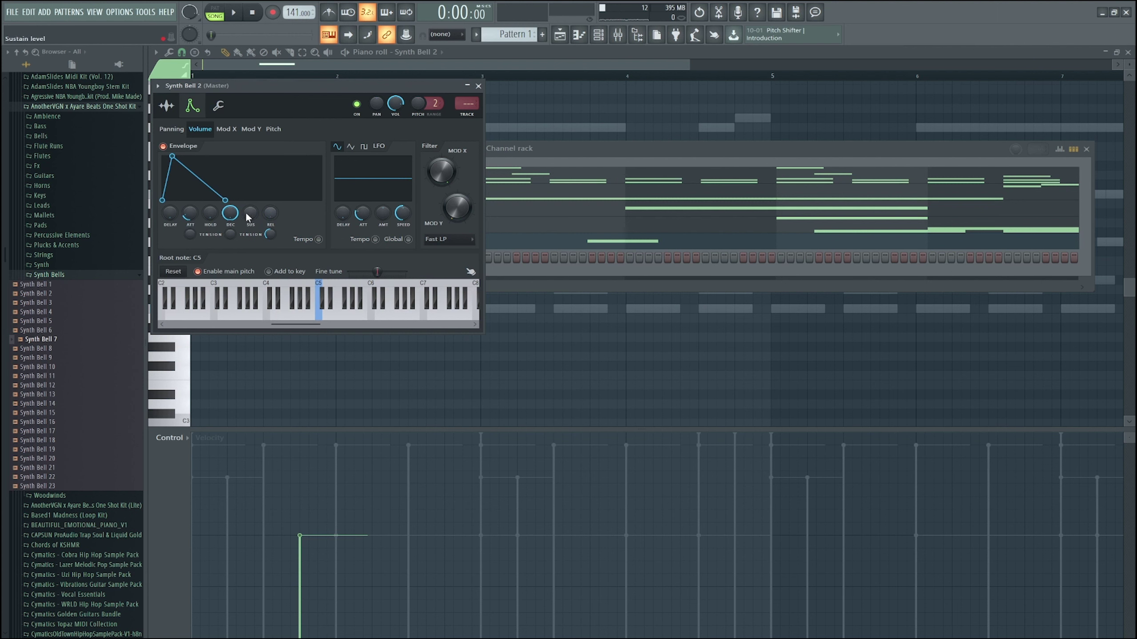
pyautogui.press('space')
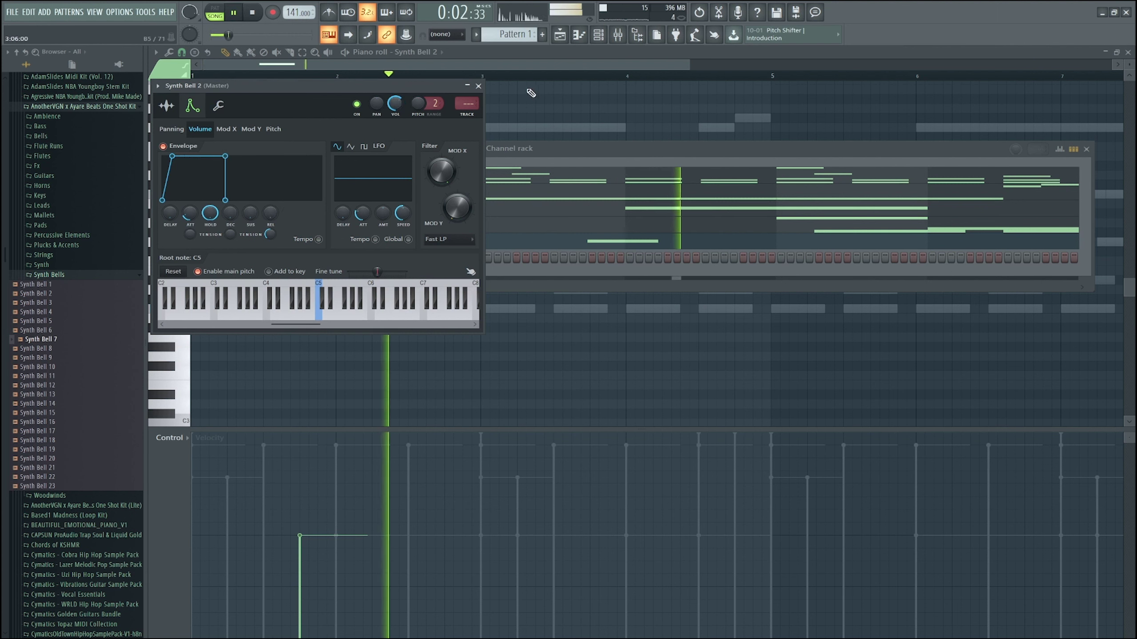
pyautogui.press('space')
pyautogui.click(478, 86)
# Extend Synth Bell 2's C5 note to the start of bar 3 while the pattern plays.
pyautogui.press('space')
pyautogui.moveTo(364, 195); pyautogui.dragTo(482, 205)
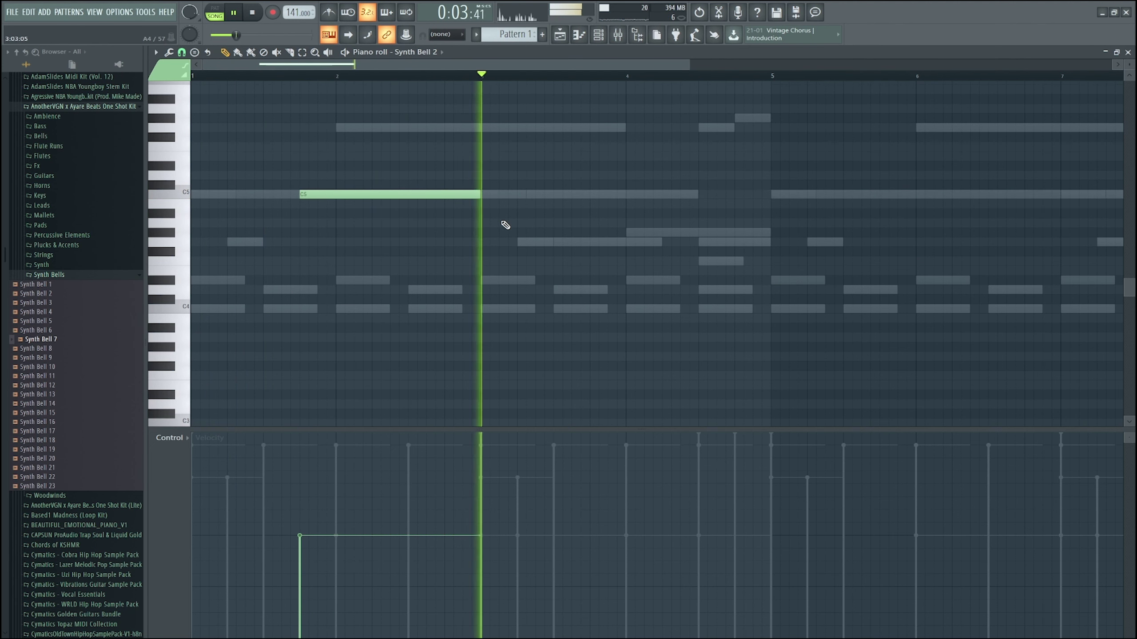
pyautogui.scroll(-2, 505, 224)
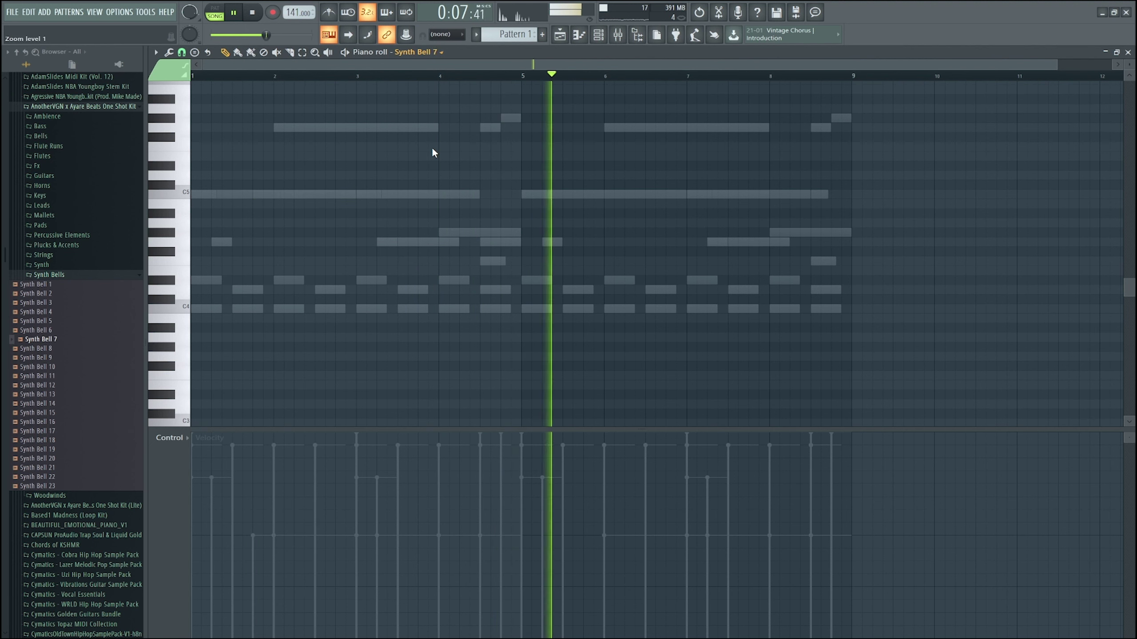
# Enable Synth Bell 7's volume envelope with a long hold, shorter attack and zero decay, sustain and release.
pyautogui.click(600, 36)
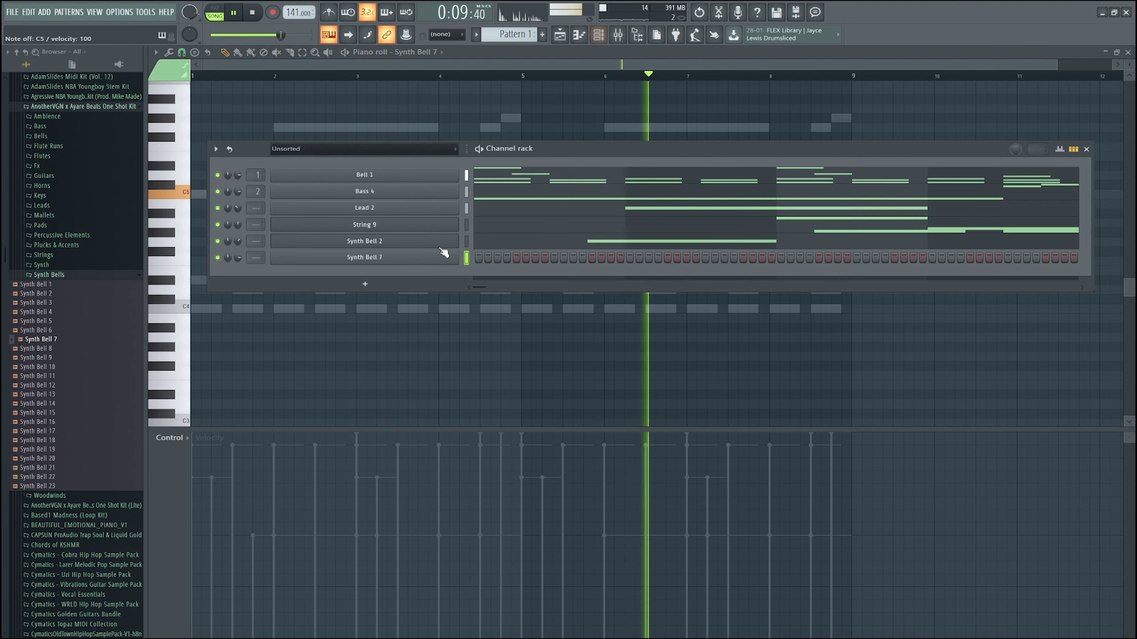
pyautogui.click(424, 258)
pyautogui.click(232, 120)
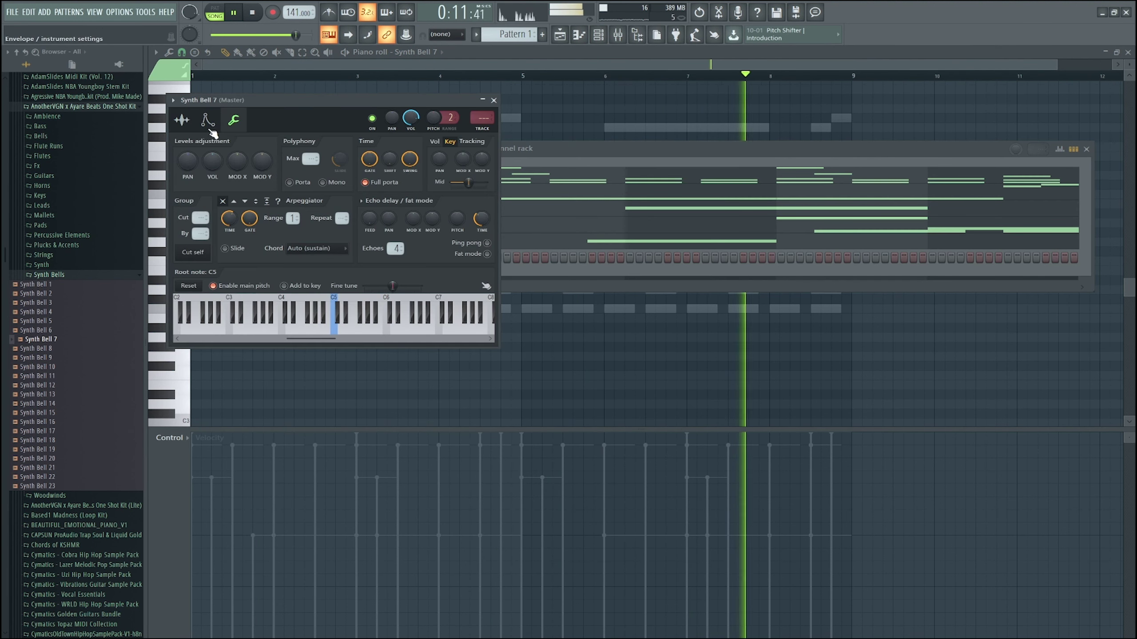
pyautogui.click(208, 120)
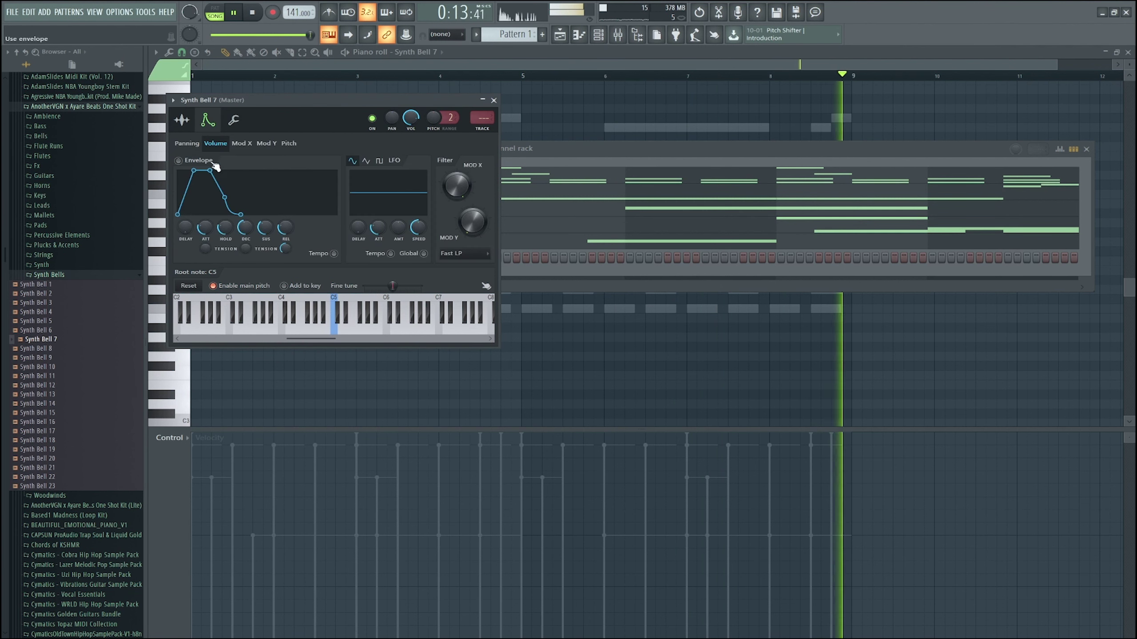
pyautogui.moveTo(225, 227); pyautogui.dragTo(246, 269)
pyautogui.moveTo(266, 228); pyautogui.dragTo(265, 269)
pyautogui.moveTo(281, 227); pyautogui.dragTo(282, 264)
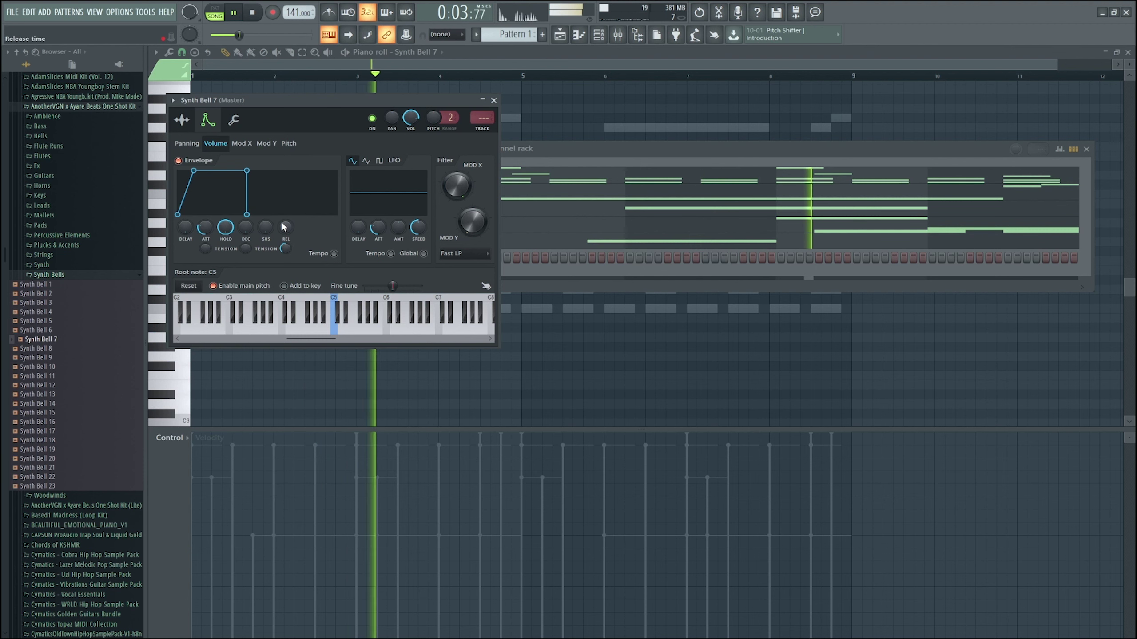
pyautogui.moveTo(205, 227); pyautogui.dragTo(205, 237)
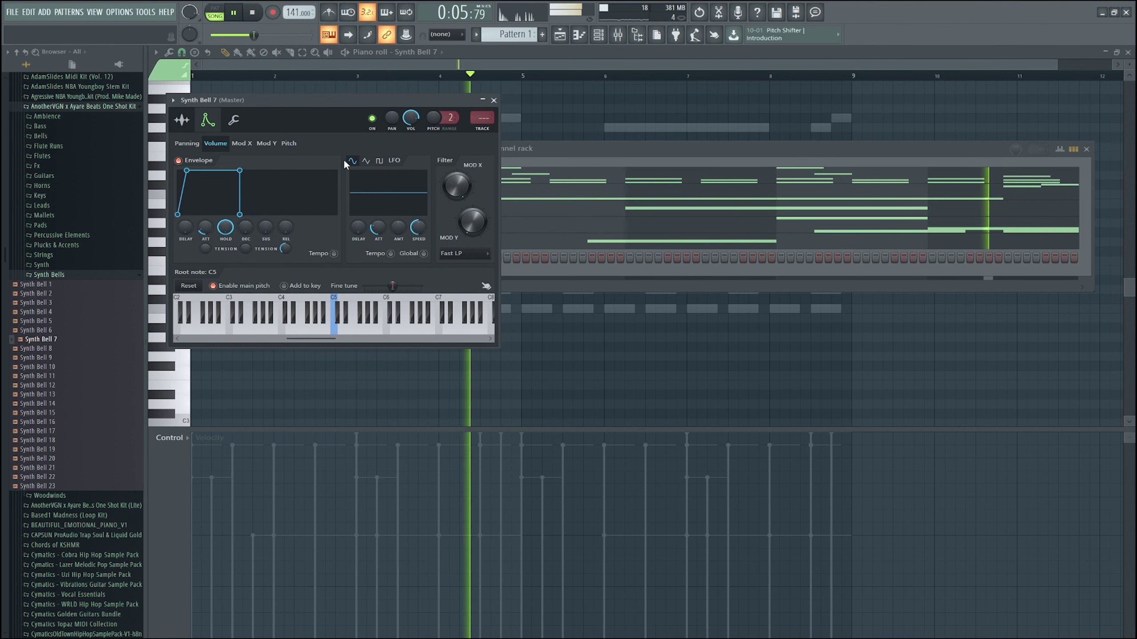
pyautogui.click(182, 119)
pyautogui.click(581, 102)
pyautogui.click(256, 13)
# Place a long note at the start of bar 1 in Synth Bell 7's piano roll, audition pitches, and settle it on F6.
pyautogui.scroll(3, 202, 173)
pyautogui.scroll(1, 351, 219)
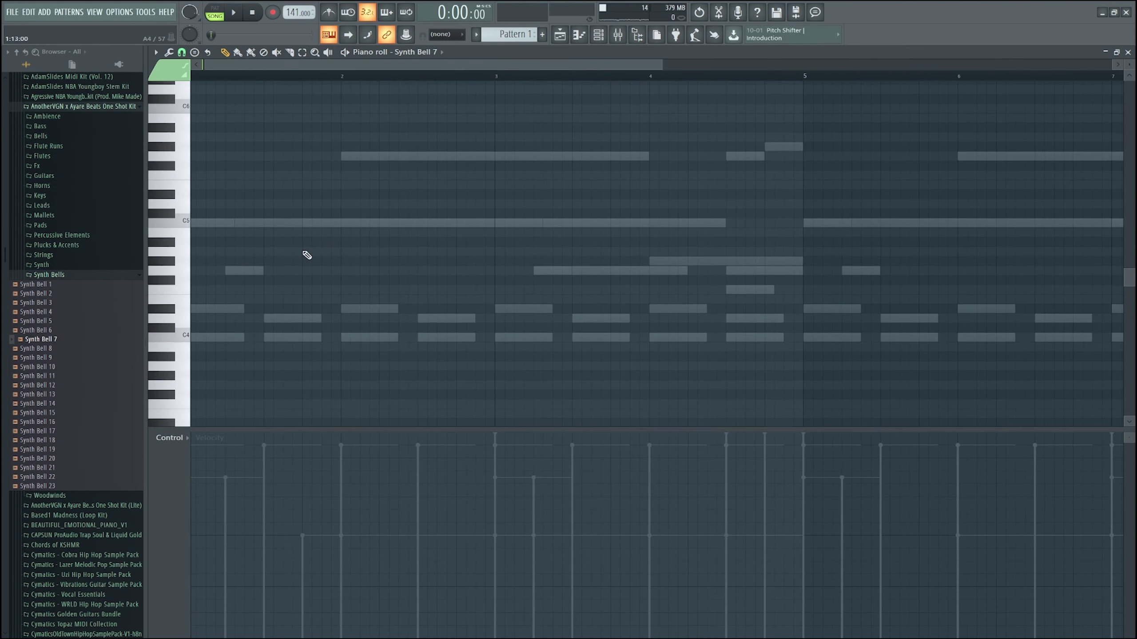
pyautogui.moveTo(225, 154)
pyautogui.mouseDown()
pyautogui.moveTo(161, 146)
pyautogui.moveTo(161, 93)
pyautogui.mouseUp()
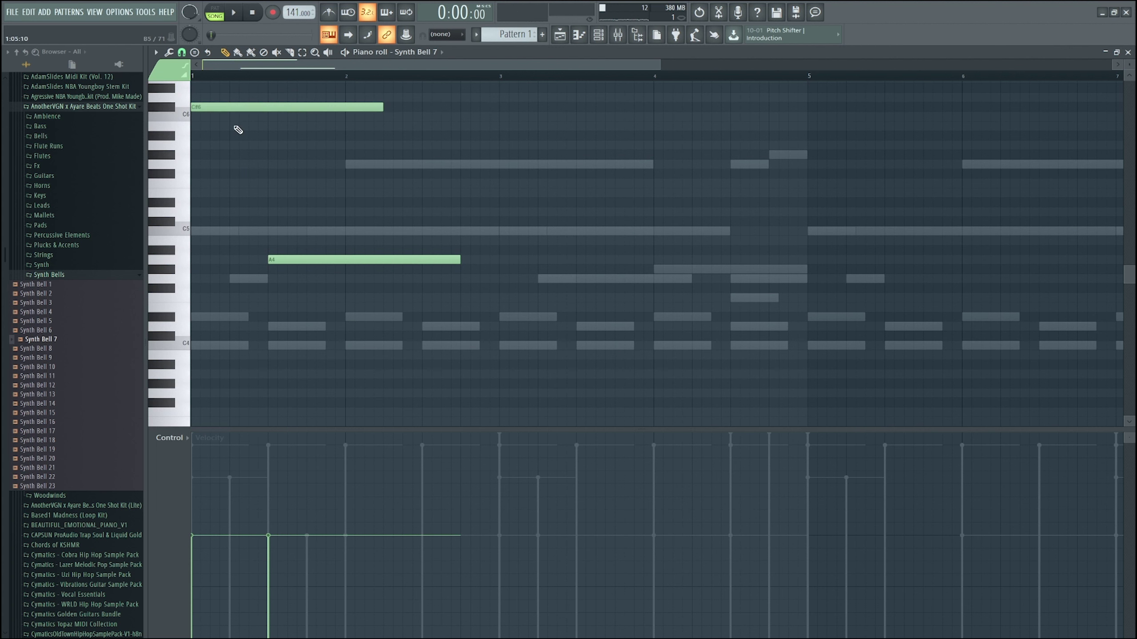
pyautogui.moveTo(229, 116); pyautogui.dragTo(229, 117)
pyautogui.rightClick(334, 258)
pyautogui.press('space')
pyautogui.press('space')
pyautogui.scroll(5, 173, 188)
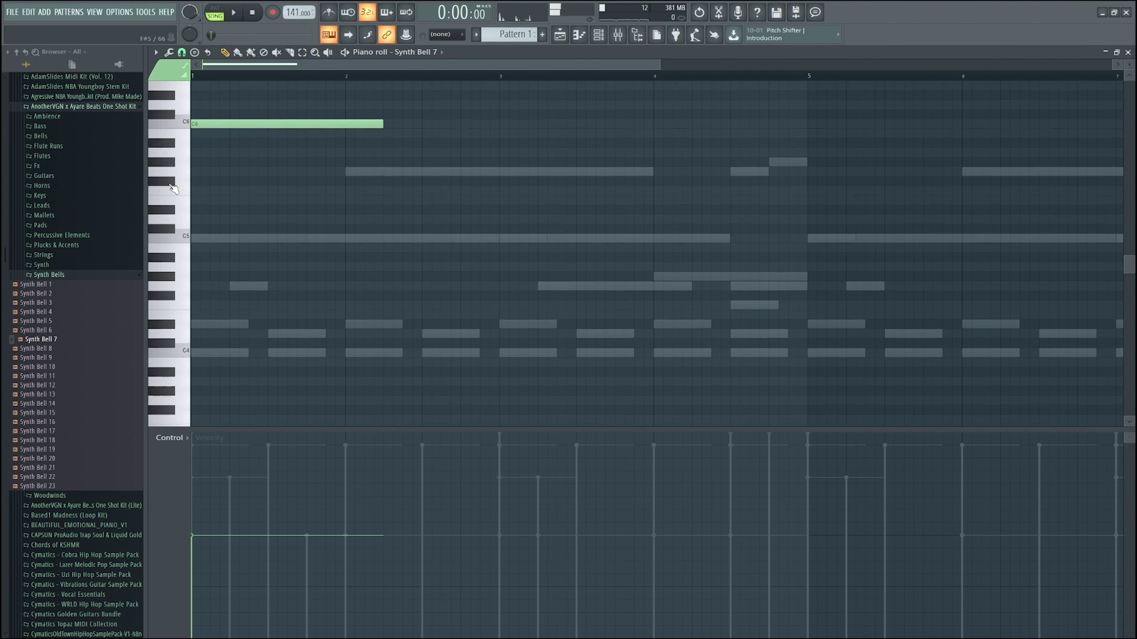
pyautogui.scroll(1, 173, 187)
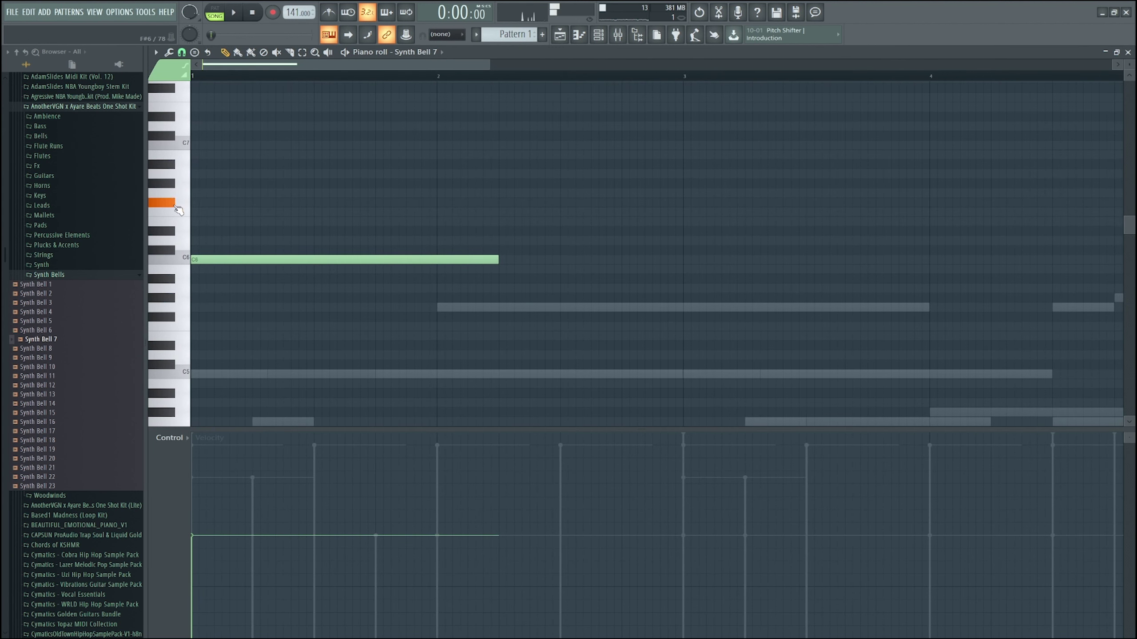
pyautogui.rightClick(222, 259)
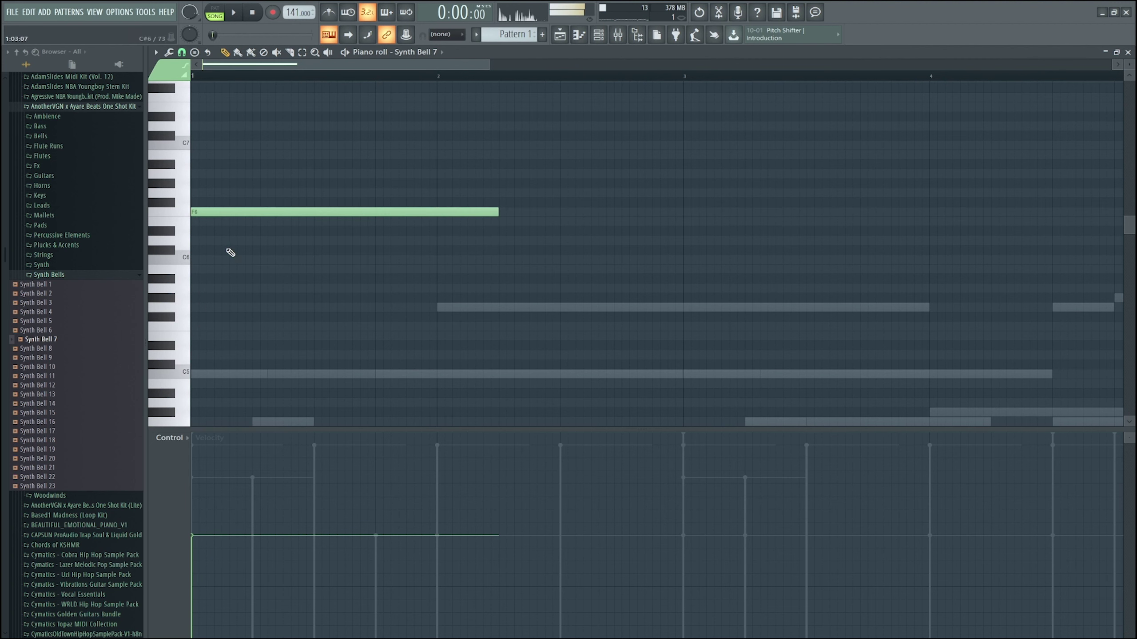
# Add C6, C#6 and C6 notes on beats 2, 3 and 4 of bar 1, playing back the phrase.
pyautogui.click(248, 259)
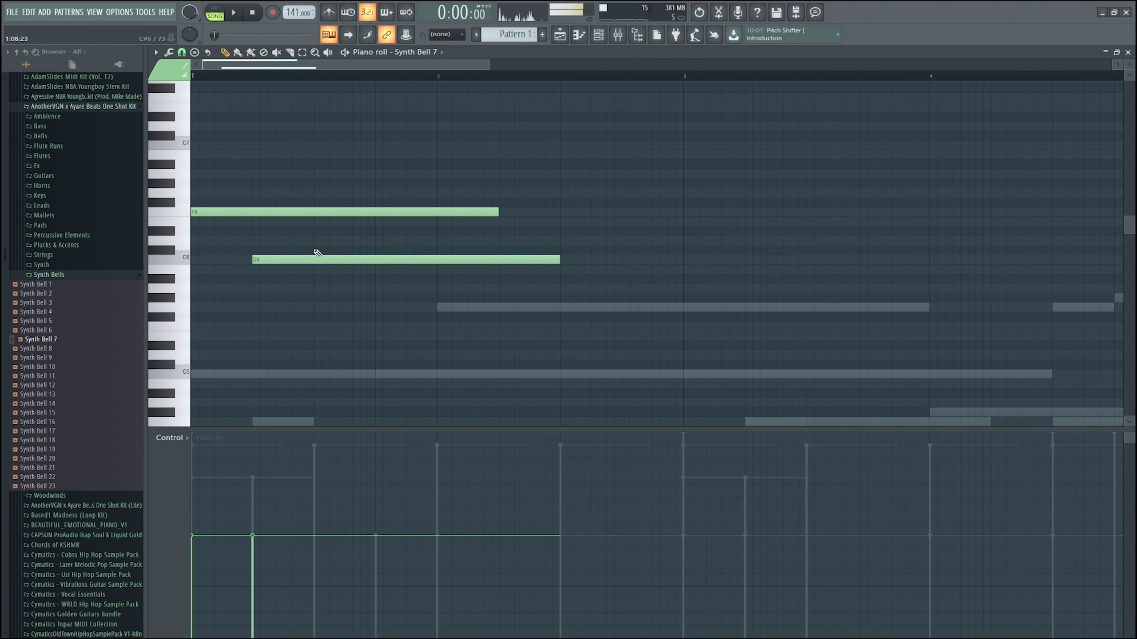
pyautogui.moveTo(313, 243); pyautogui.dragTo(314, 249)
pyautogui.press('space')
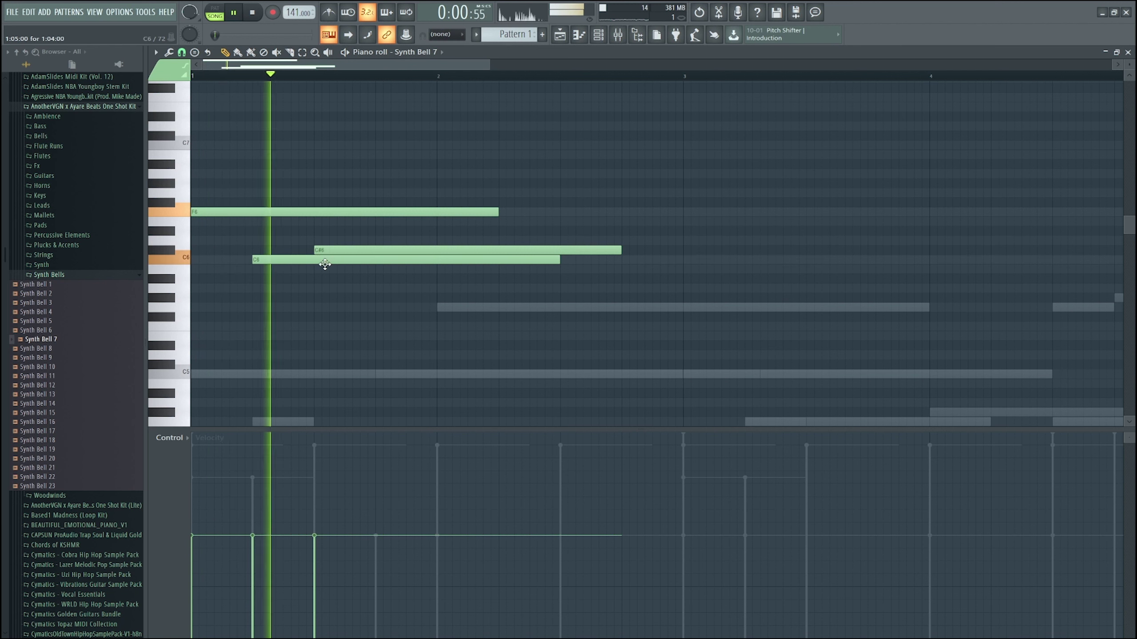
pyautogui.press('space')
pyautogui.click(374, 259)
pyautogui.press('space')
pyautogui.press('space')
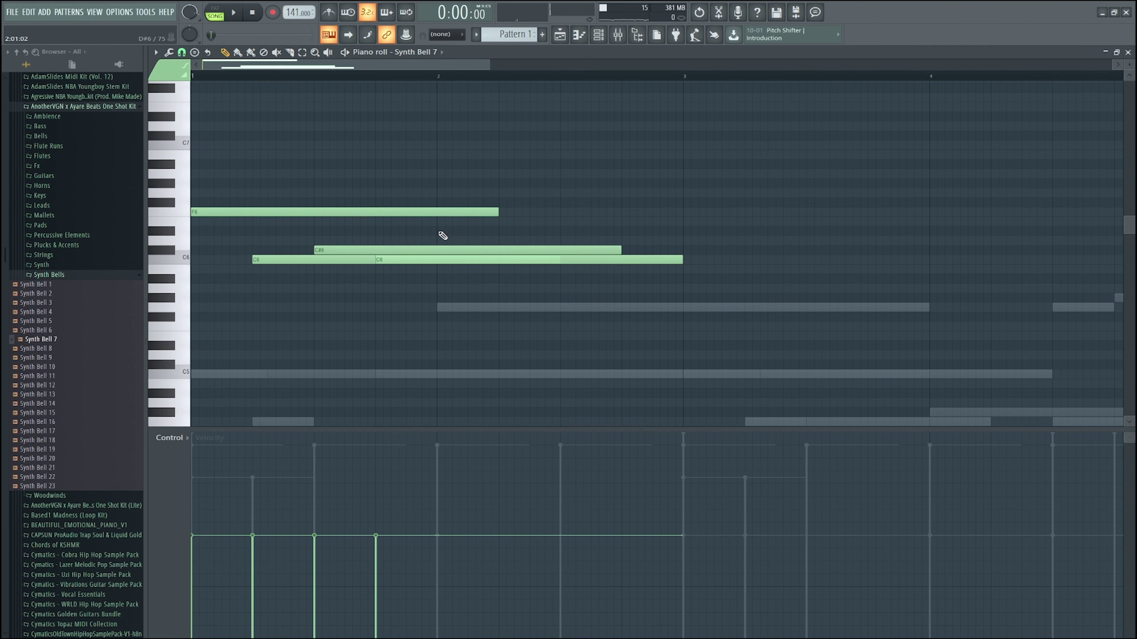
# Shorten all four notes to one beat each so they no longer overlap, and play them back.
pyautogui.press('space')
pyautogui.rightClick(441, 231)
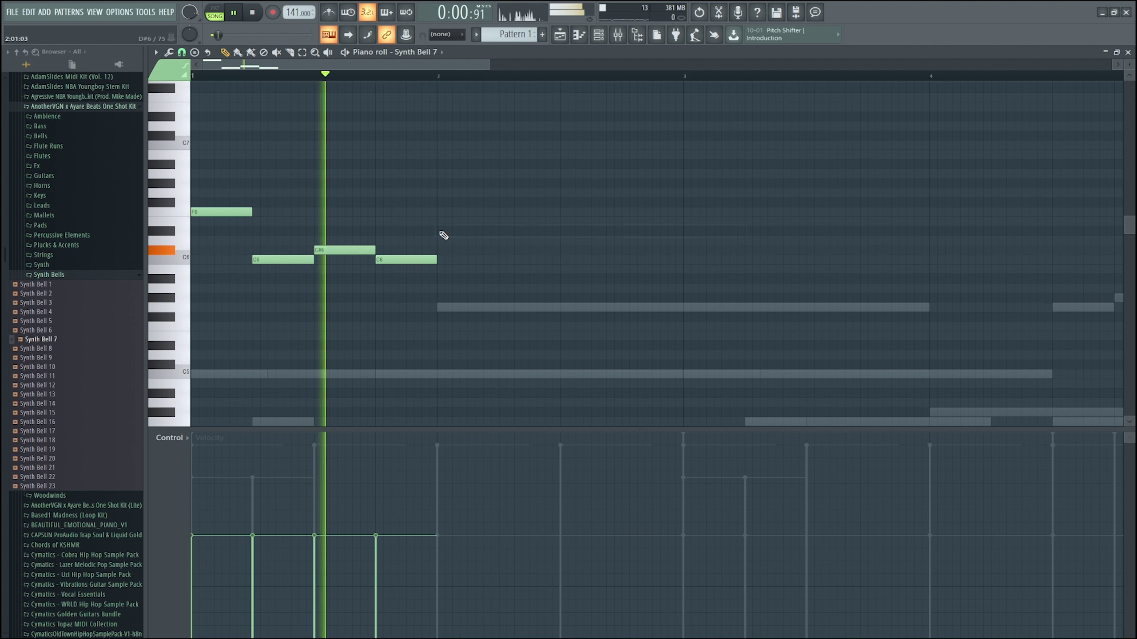
pyautogui.press('space')
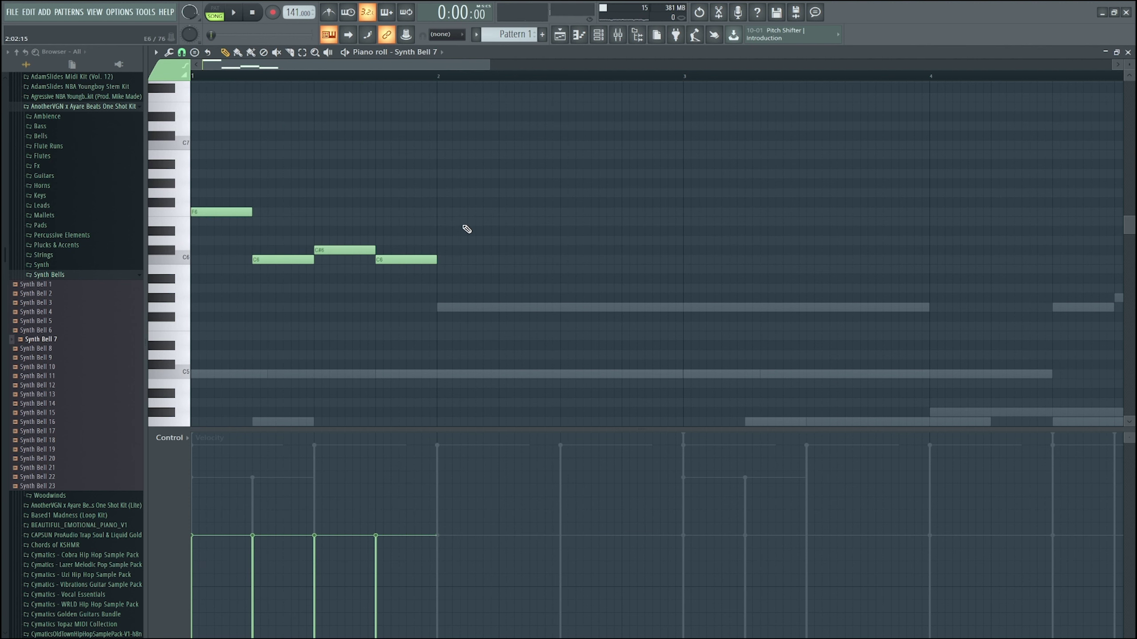
# Duplicate the one-bar bell phrase until it fills bars 1 to 4, and play it back.
pyautogui.hotkey('ctrl', 'b')
pyautogui.press('space')
pyautogui.hotkey('ctrl', 'd')
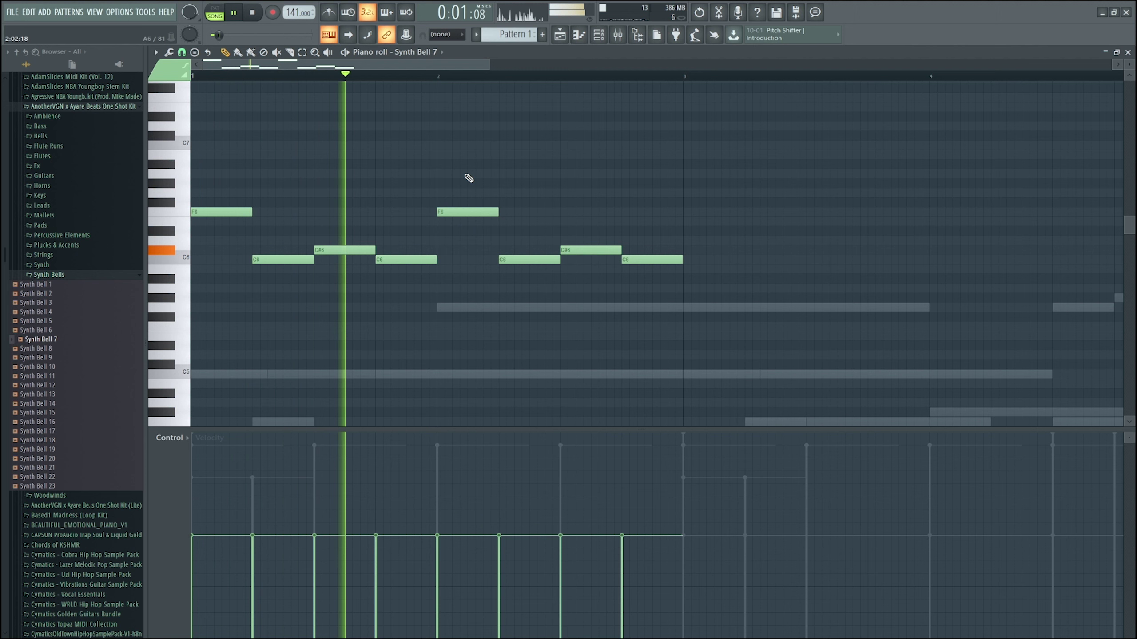
pyautogui.press('space')
pyautogui.hotkey('ctrl', 'b')
pyautogui.scroll(-3, 571, 271)
pyautogui.press('space')
pyautogui.hotkey('ctrl', 'd')
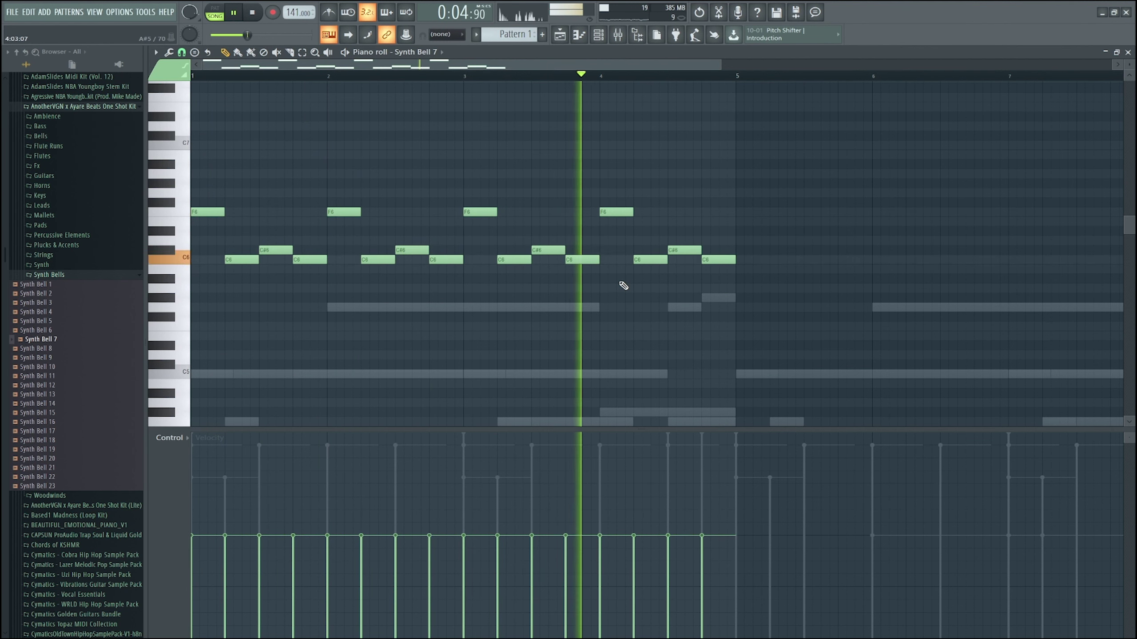
# Raise the last note of bar 4 to F6 and duplicate the four-bar phrase into bars 5 to 8.
pyautogui.press('space')
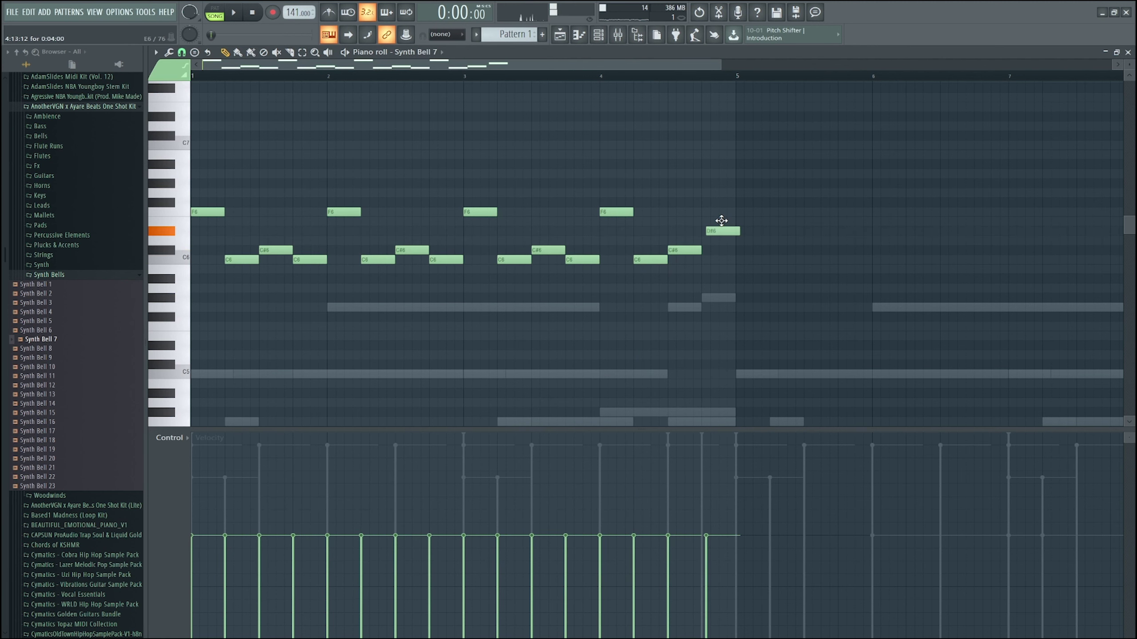
pyautogui.press('space')
pyautogui.scroll(-2, 744, 250)
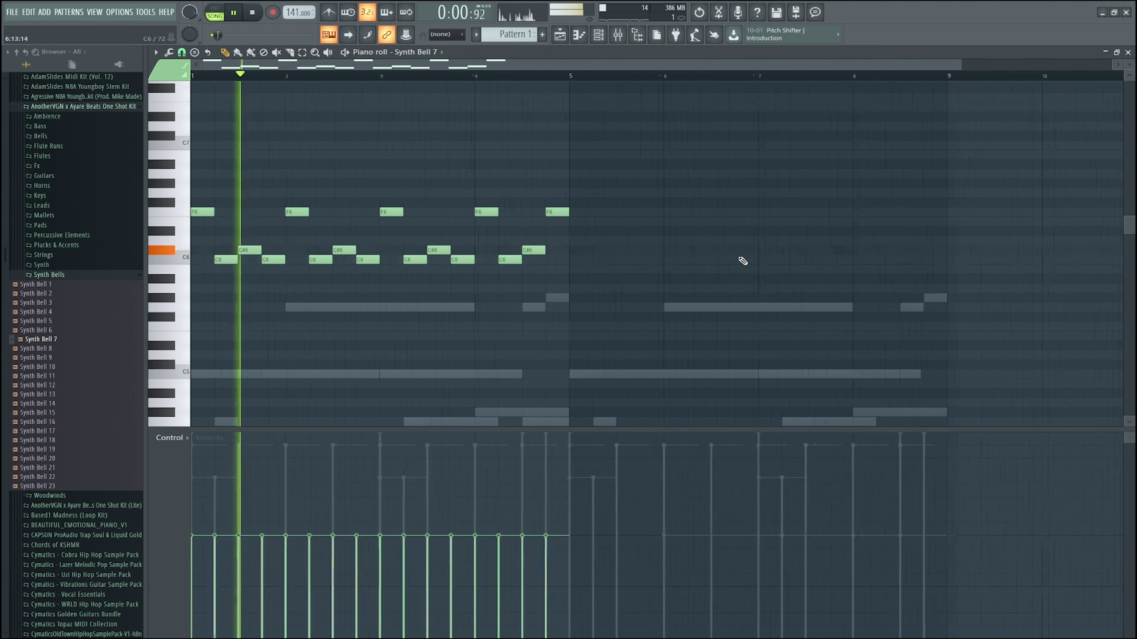
pyautogui.hotkey('ctrl', 'b')
pyautogui.scroll(-3, 708, 309)
pyautogui.keyDown('ctrl'); pyautogui.click(711, 313); pyautogui.keyUp('ctrl')
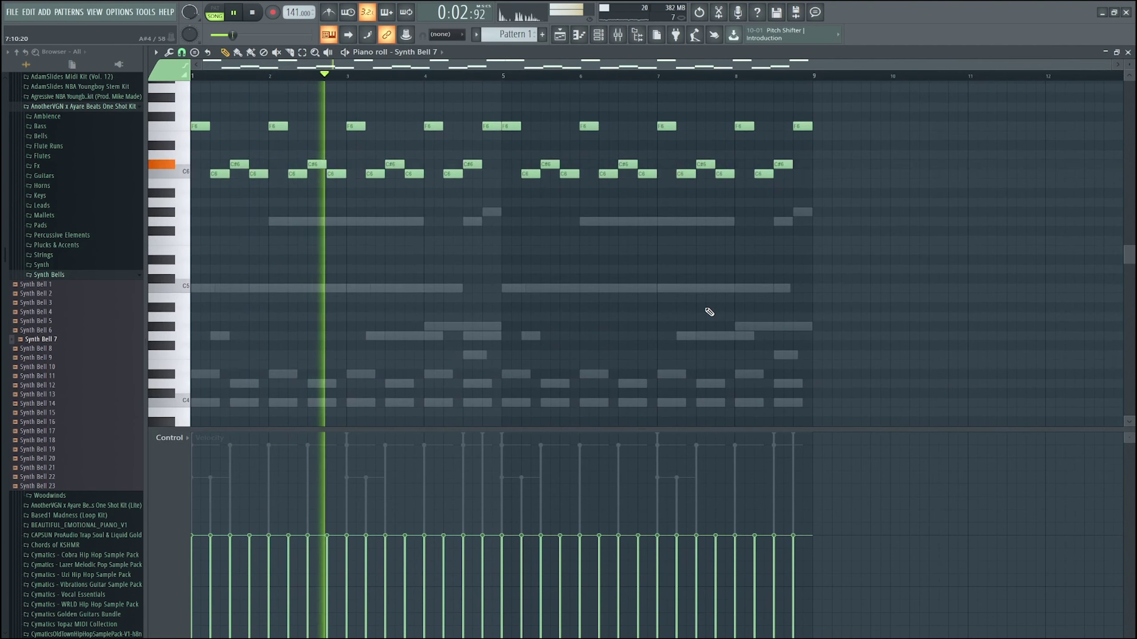
pyautogui.scroll(2, 705, 309)
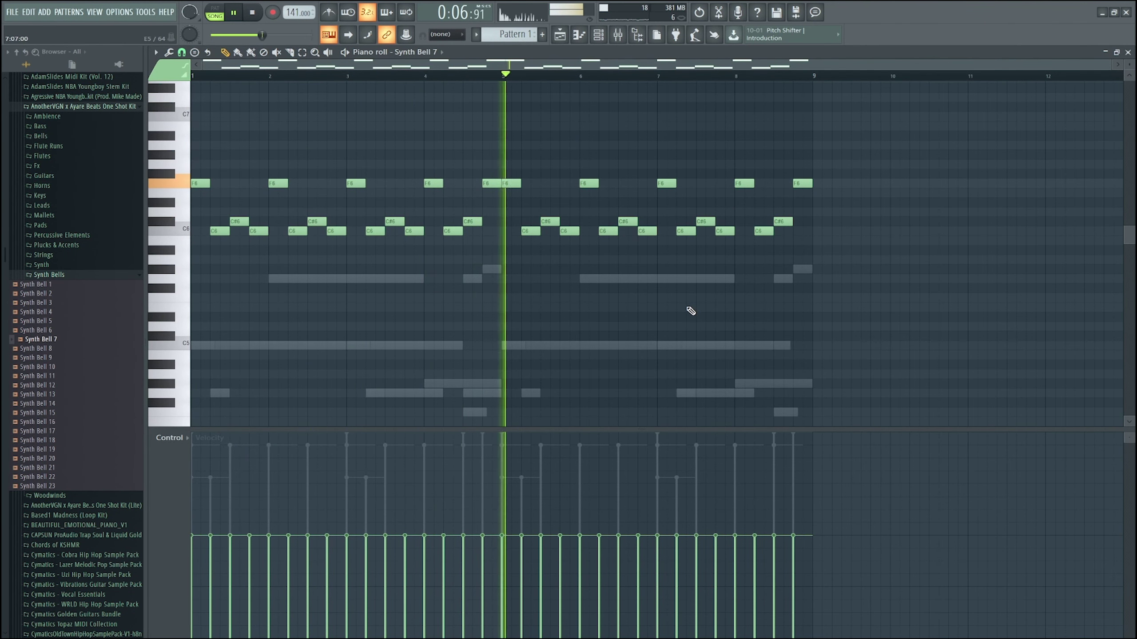
# Select all of Synth Bell 7's notes and randomize their velocities.
pyautogui.moveTo(874, 282); pyautogui.dragTo(501, 204)
pyautogui.hotkey('ctrl', 'a')
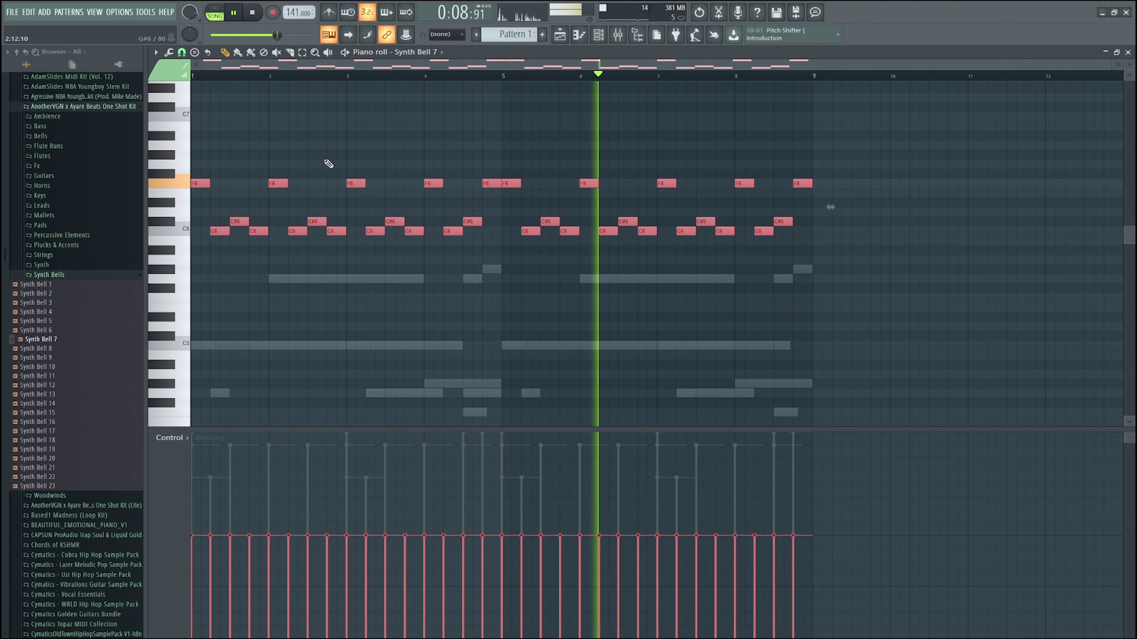
pyautogui.hotkey('alt', 'r')
pyautogui.press('Return')
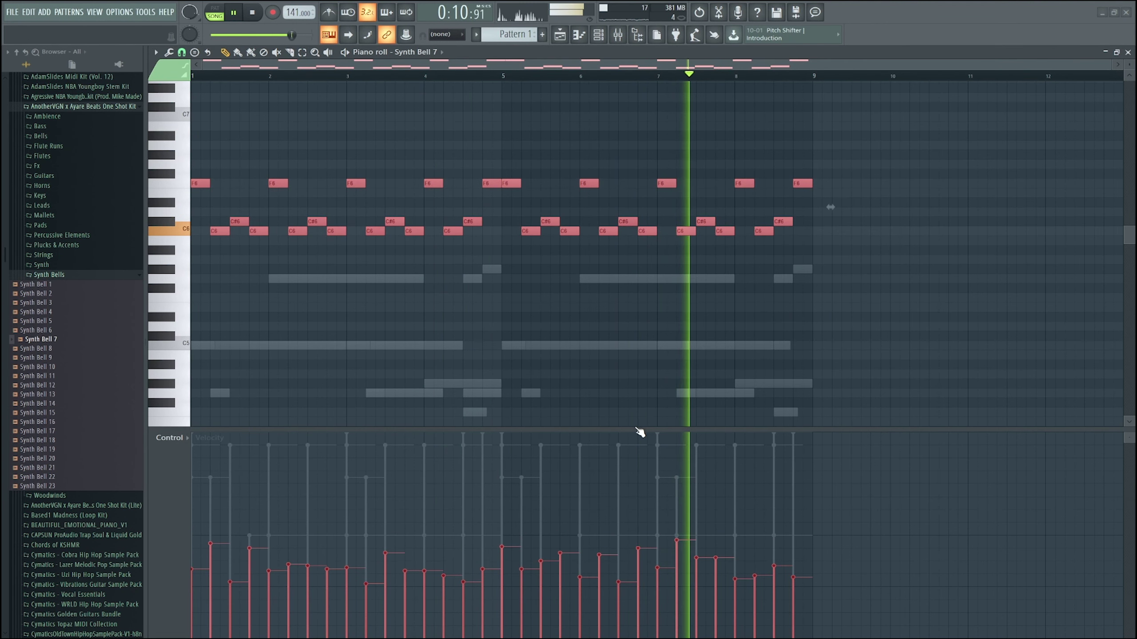
# In Synth Bell 2's piano roll, duplicate bars 1 to 4 into bars 5 to 8 and delete the original C5 note.
pyautogui.click(432, 50)
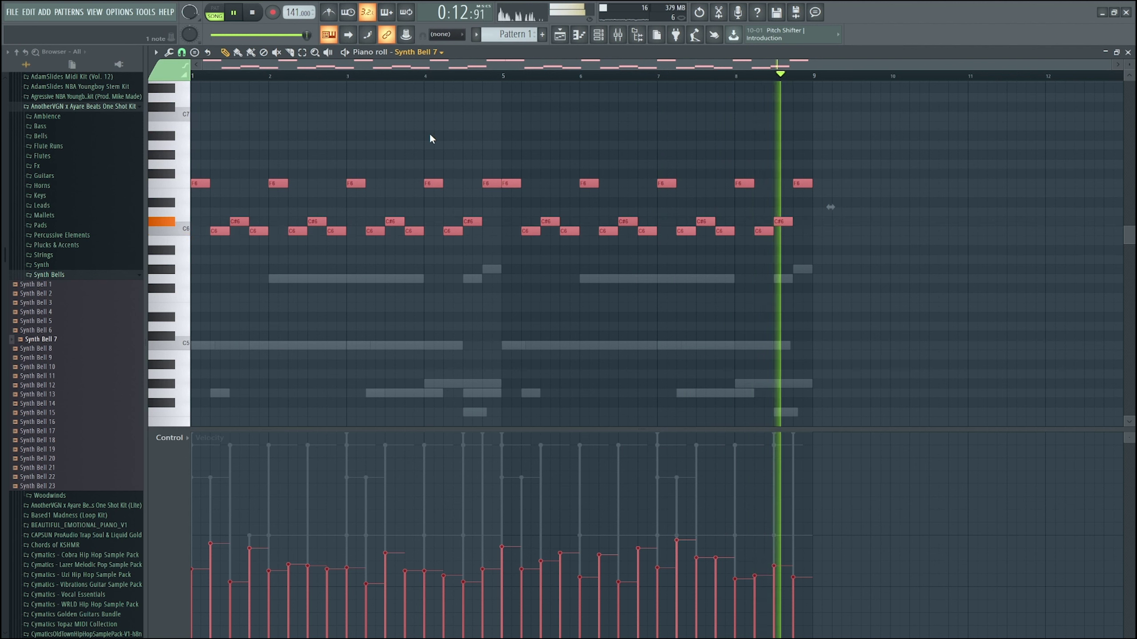
pyautogui.click(430, 135)
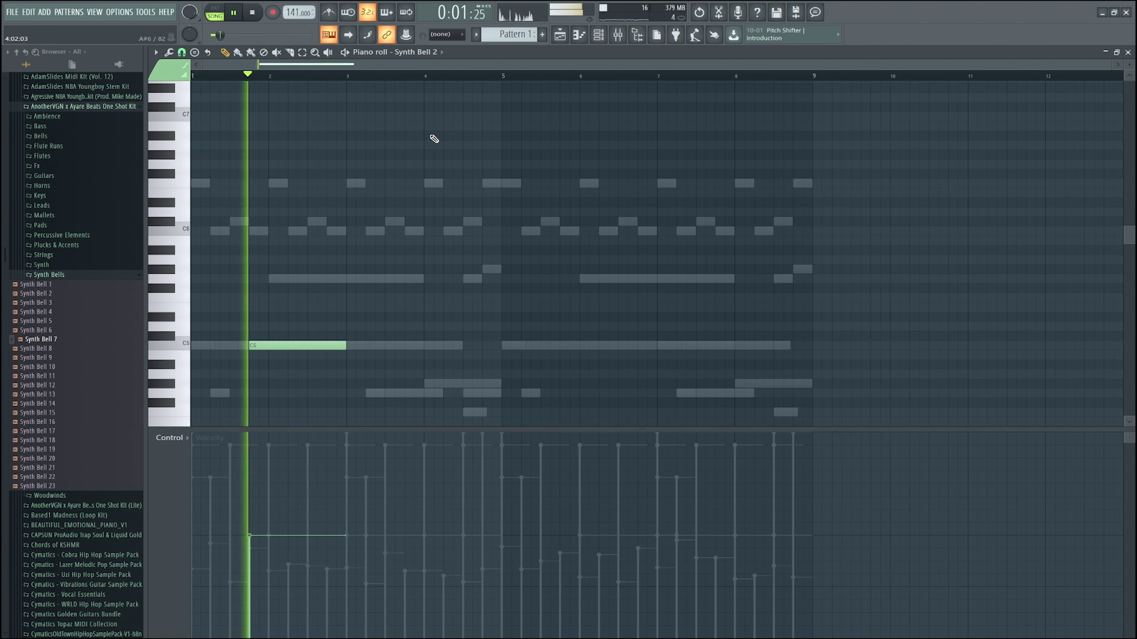
pyautogui.moveTo(503, 77); pyautogui.dragTo(193, 76)
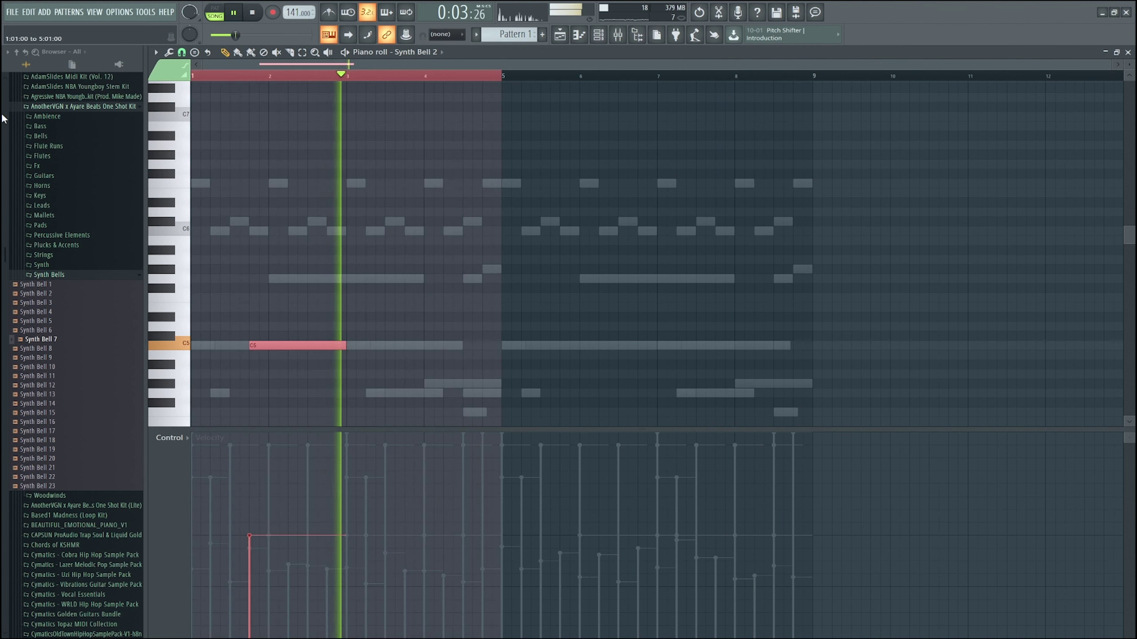
pyautogui.hotkey('ctrl', 'b')
pyautogui.rightClick(343, 343)
pyautogui.keyDown('ctrl'); pyautogui.click(511, 76); pyautogui.keyUp('ctrl')
# Route Lead 2, String 9, Synth Bell 2 and Synth Bell 7 to mixer tracks 3 to 6, and solo the Lead 2 track.
pyautogui.click(599, 35)
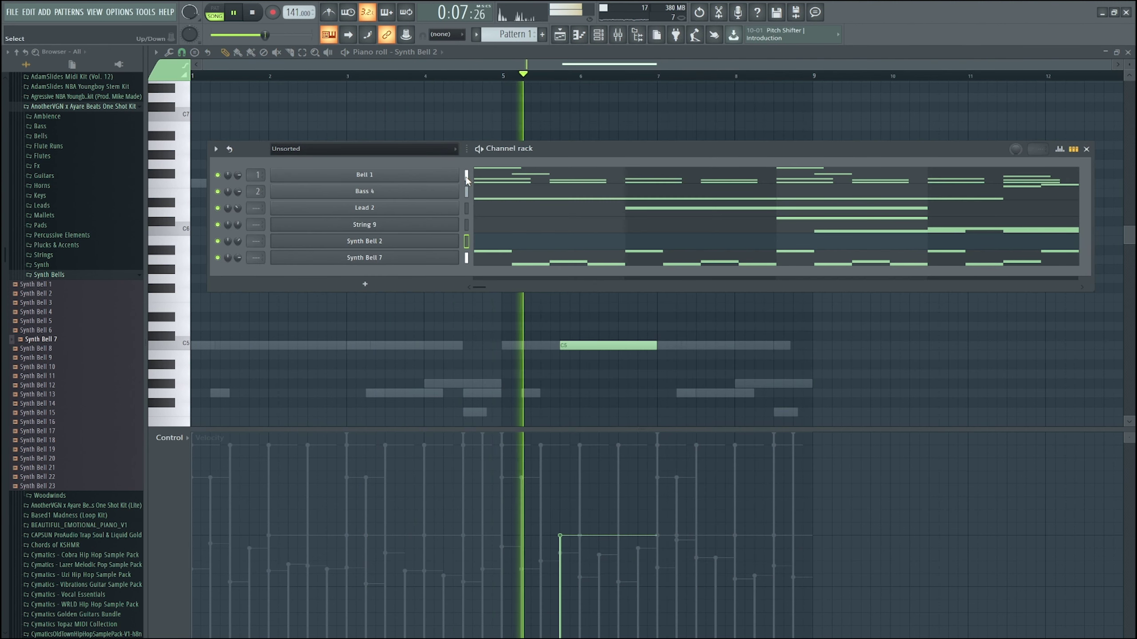
pyautogui.click(618, 35)
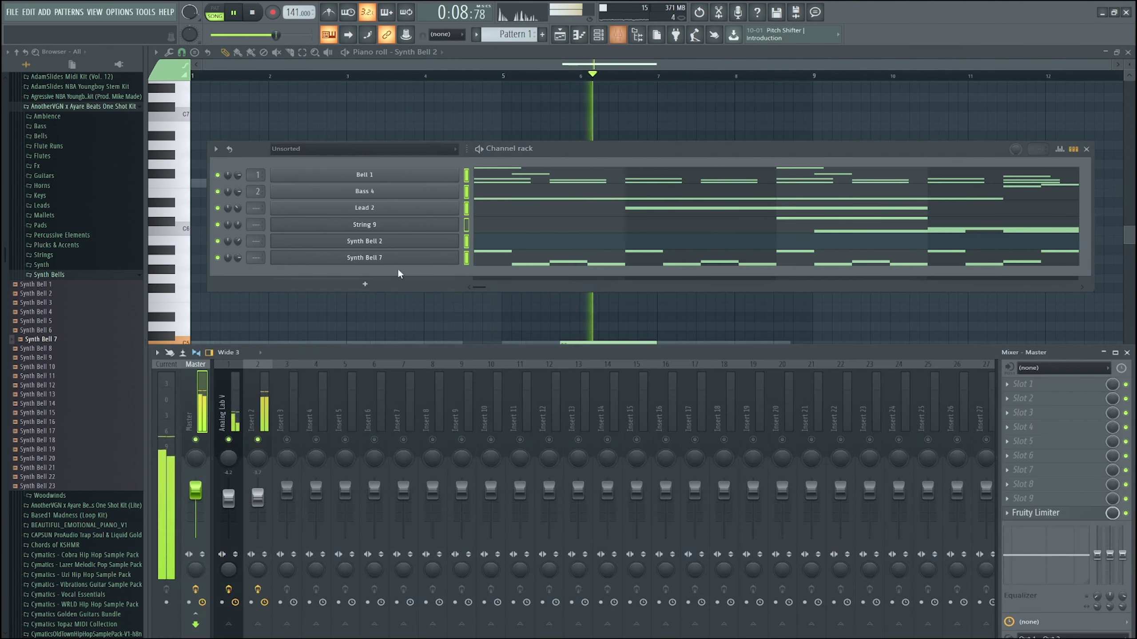
pyautogui.click(227, 402)
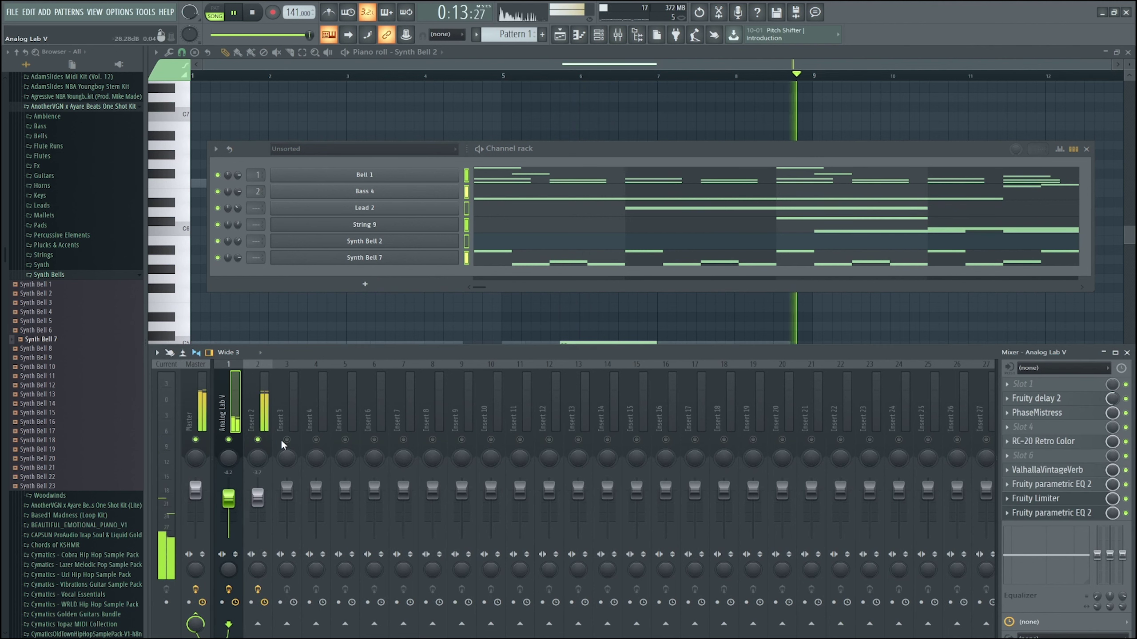
pyautogui.hotkey('ctrl', 'shift', 'l')
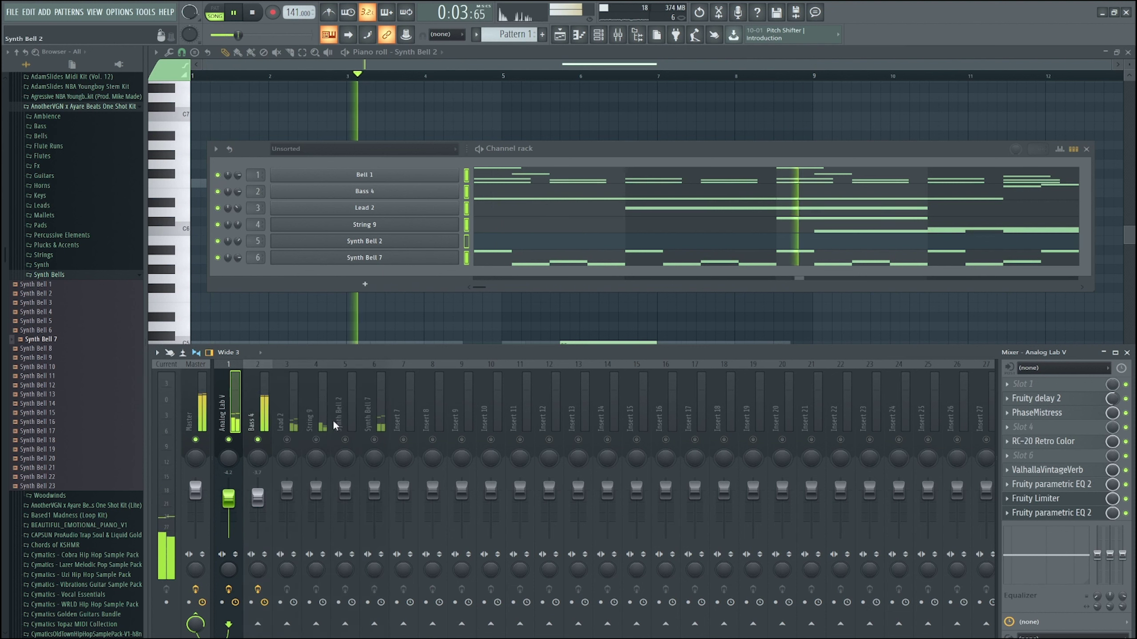
pyautogui.click(295, 439)
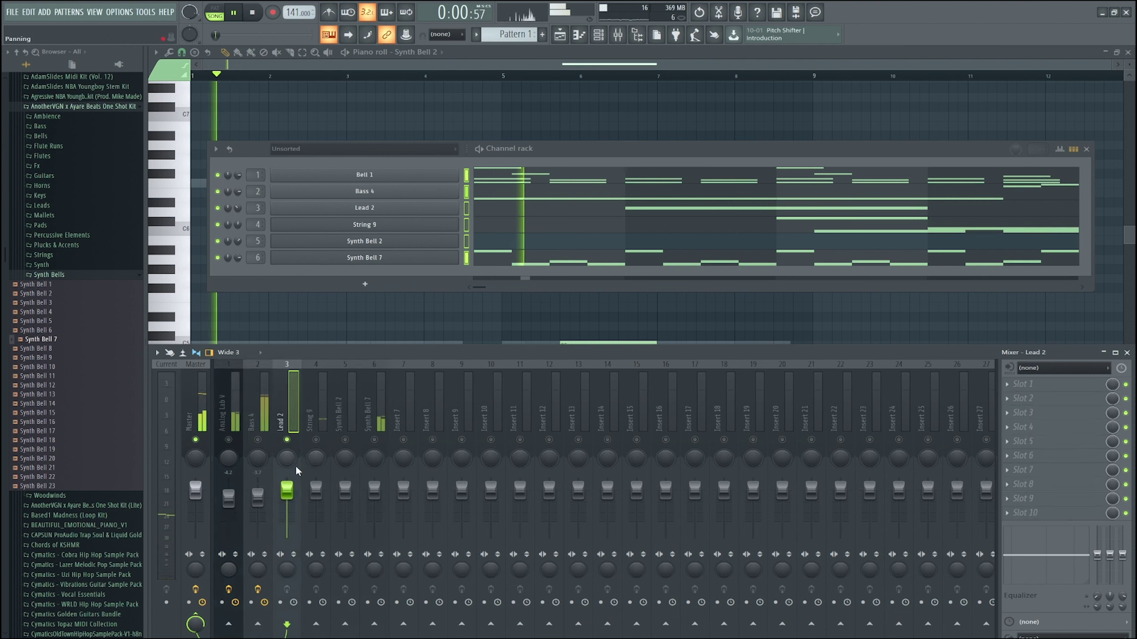
pyautogui.press('space')
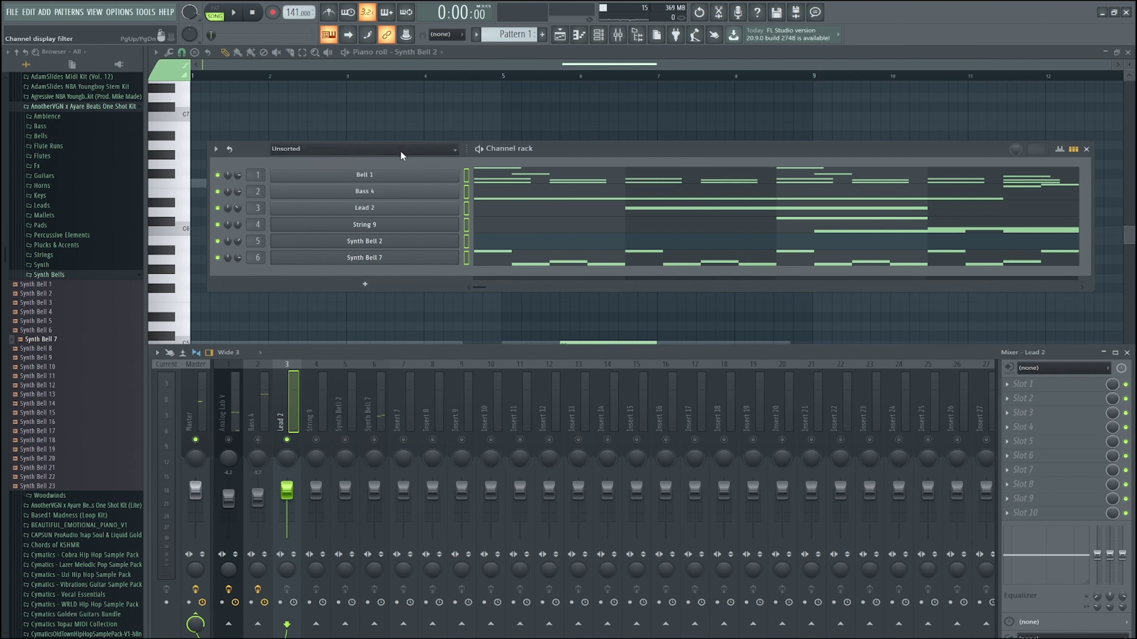
# Show all channels, reorder Pluck 30 and Ambience 13 to the end of the channel list, and route Pluck 30 to mixer track 7.
pyautogui.scroll(1, 401, 155)
pyautogui.moveTo(447, 215); pyautogui.dragTo(447, 294)
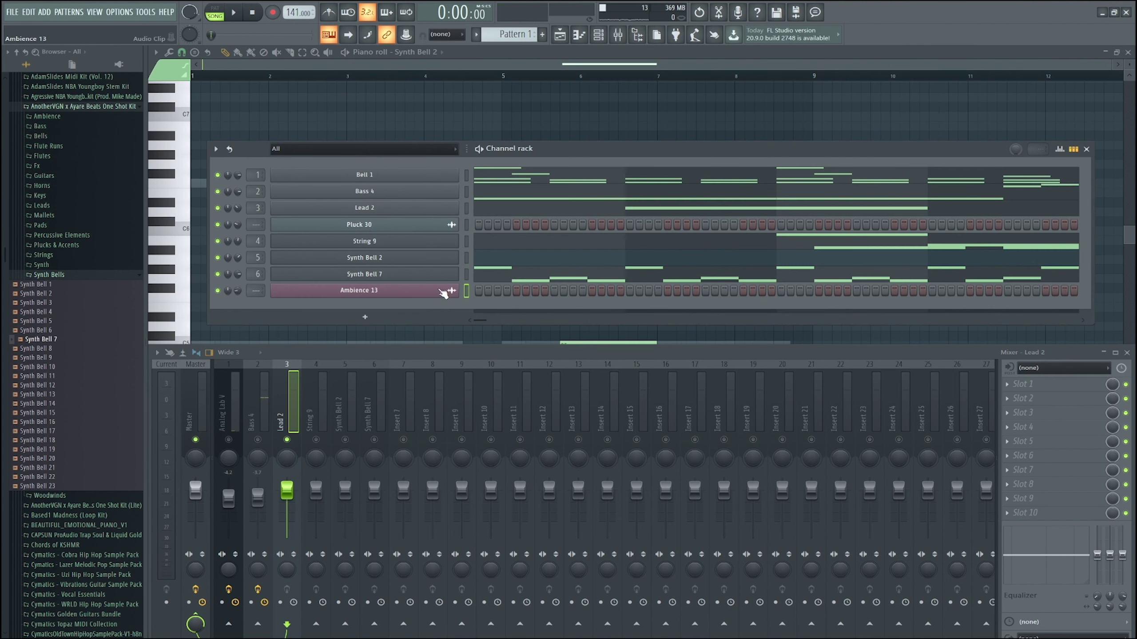
pyautogui.moveTo(412, 228); pyautogui.dragTo(414, 281)
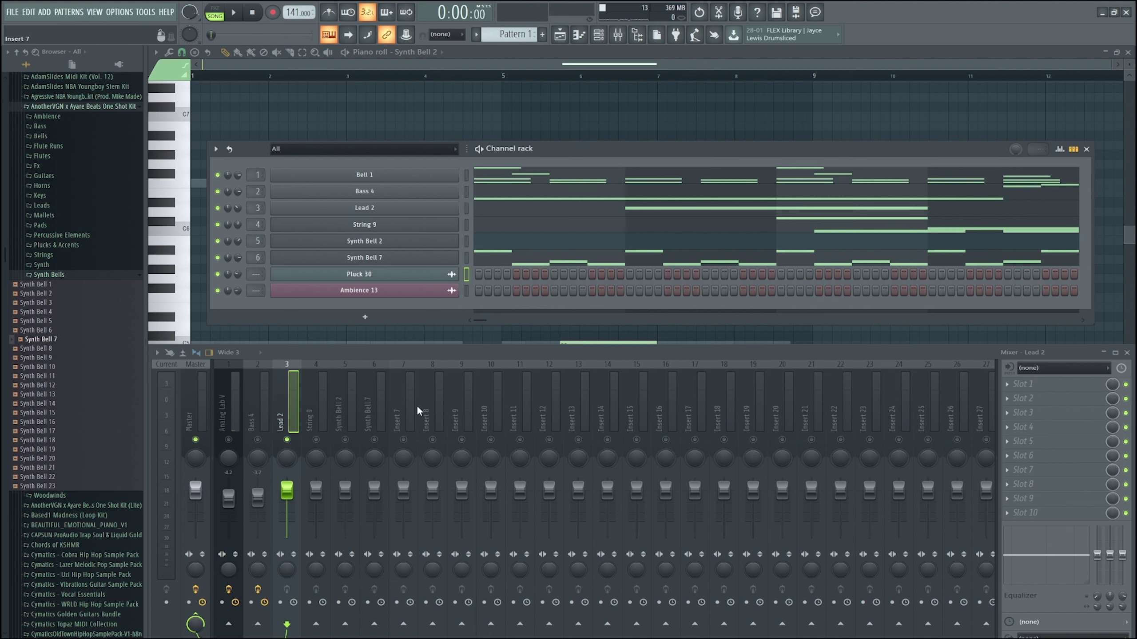
pyautogui.click(405, 412)
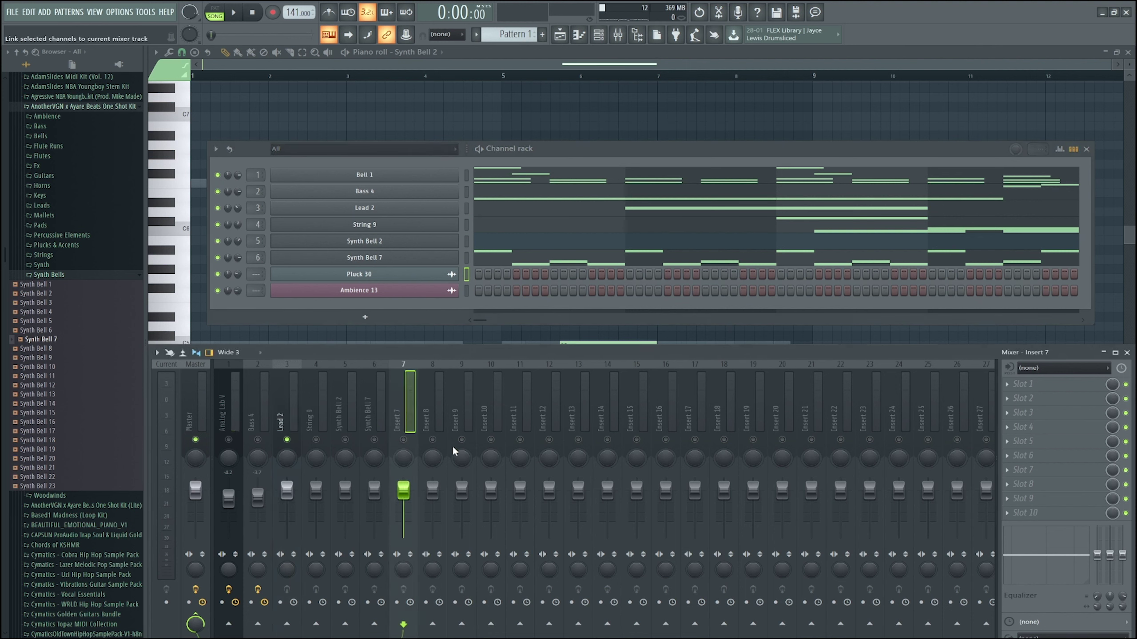
pyautogui.hotkey('ctrl', 'l')
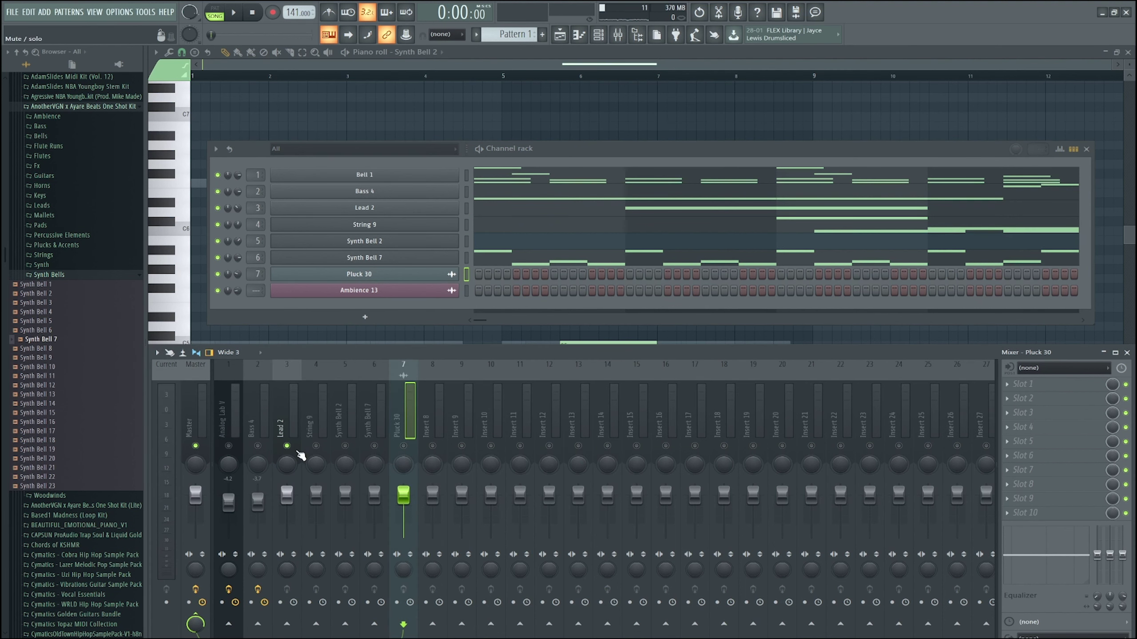
# Lower Lead 2's level to about -4.6 dB and add Fruity parametric EQ 2 with the 20Hz + 18kHz cut preset, raising its low cut.
pyautogui.press('space')
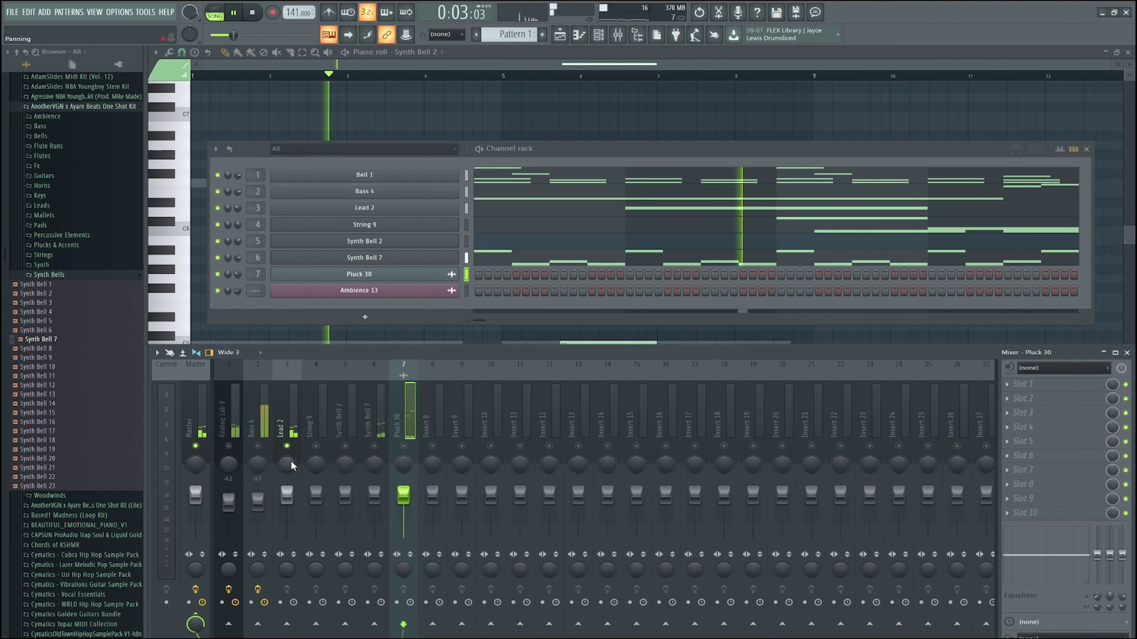
pyautogui.moveTo(296, 498); pyautogui.dragTo(298, 508)
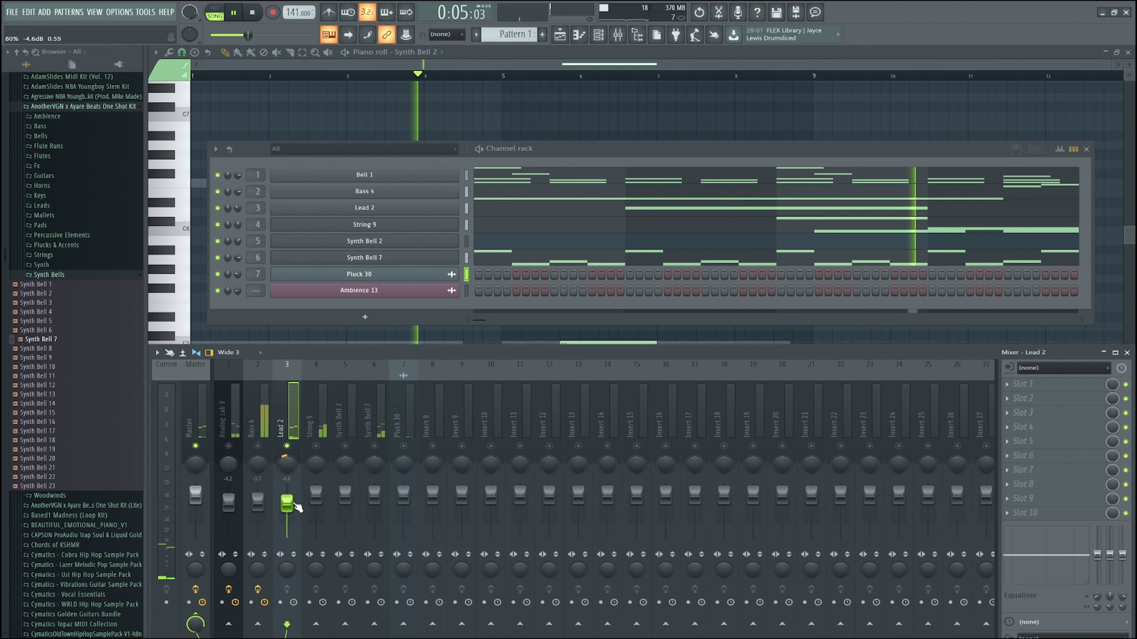
pyautogui.click(1007, 398)
pyautogui.click(600, 171)
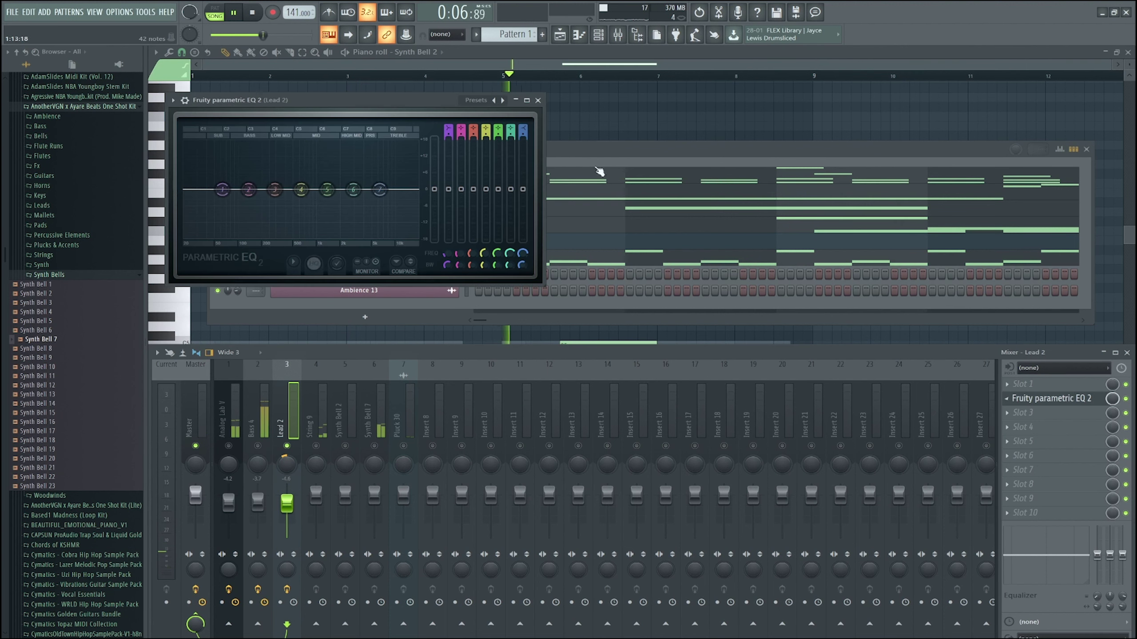
pyautogui.click(503, 101)
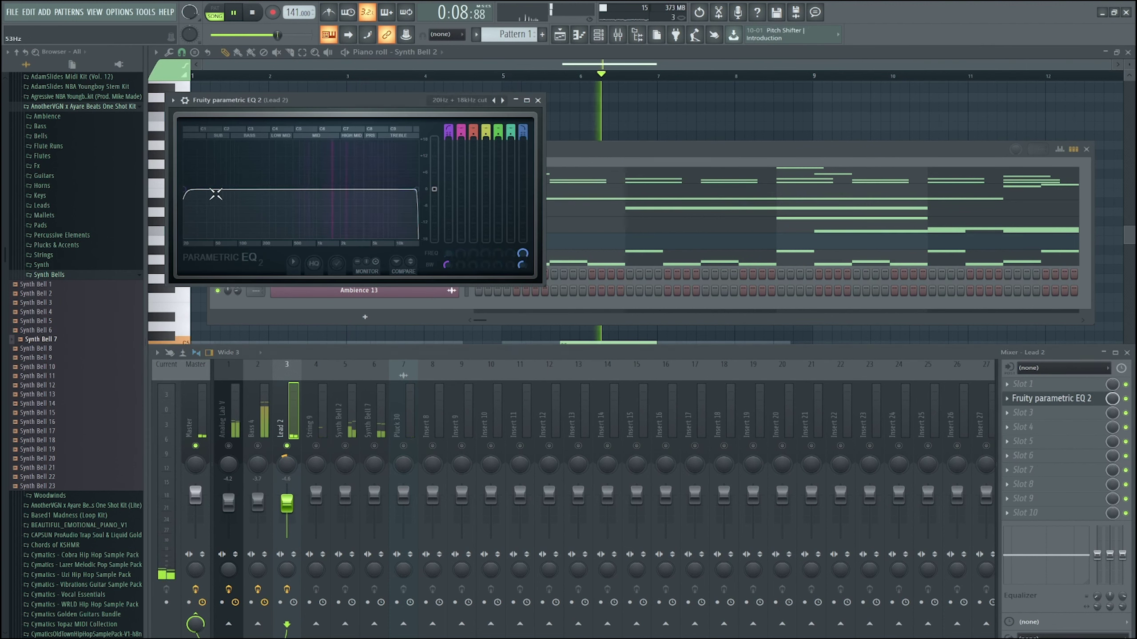
pyautogui.moveTo(188, 190); pyautogui.dragTo(249, 191)
# Add a second Fruity parametric EQ 2 in Lead 2's slot 4 and carve a narrow midrange cut with band 5.
pyautogui.click(1008, 427)
pyautogui.click(600, 171)
pyautogui.scroll(-5, 357, 218)
pyautogui.moveTo(358, 218); pyautogui.dragTo(339, 172)
pyautogui.scroll(1, 351, 172)
pyautogui.scroll(-3, 343, 175)
pyautogui.moveTo(529, 169); pyautogui.dragTo(530, 170)
pyautogui.moveTo(528, 243); pyautogui.dragTo(529, 245)
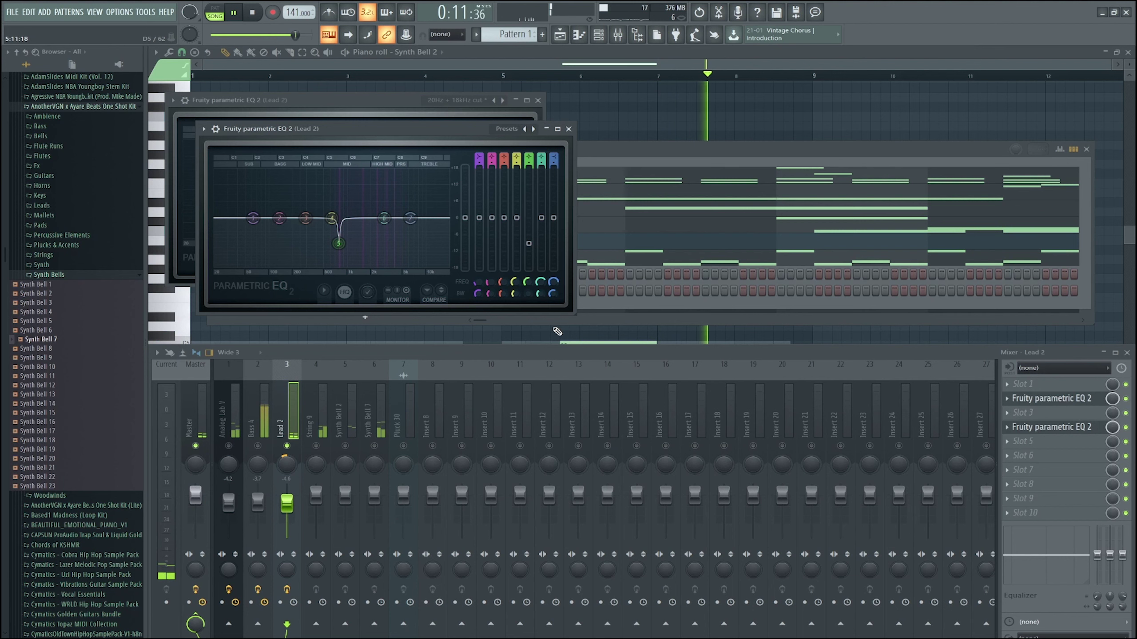
# Enable the Synth Bell 7 mixer track and load the trippy pad mixer preset onto it.
pyautogui.click(373, 444)
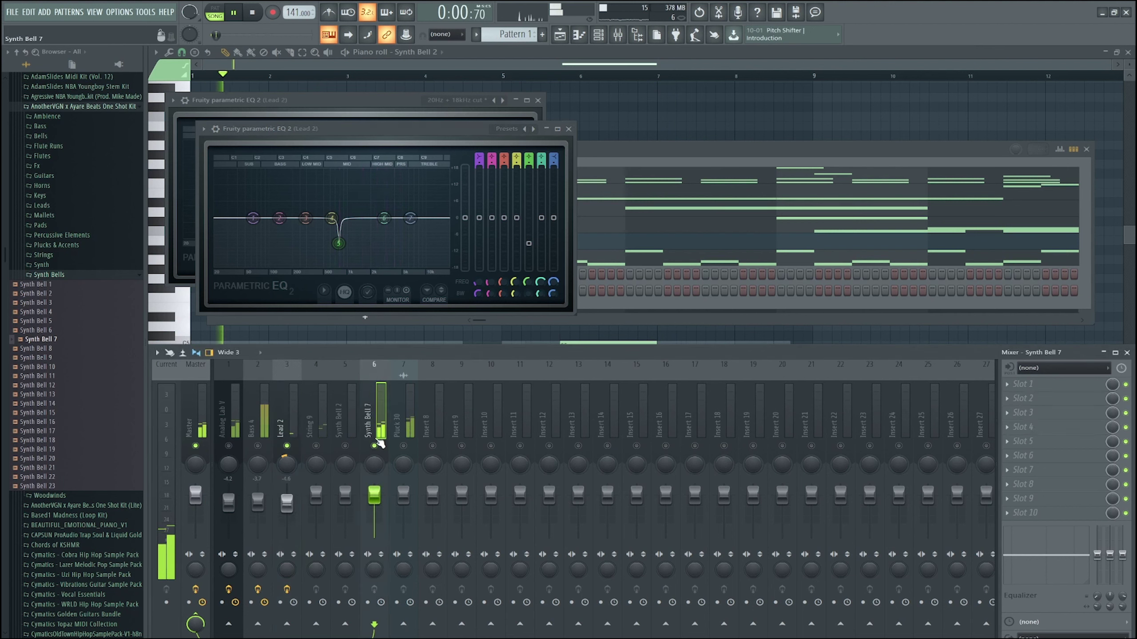
pyautogui.scroll(15, 72, 233)
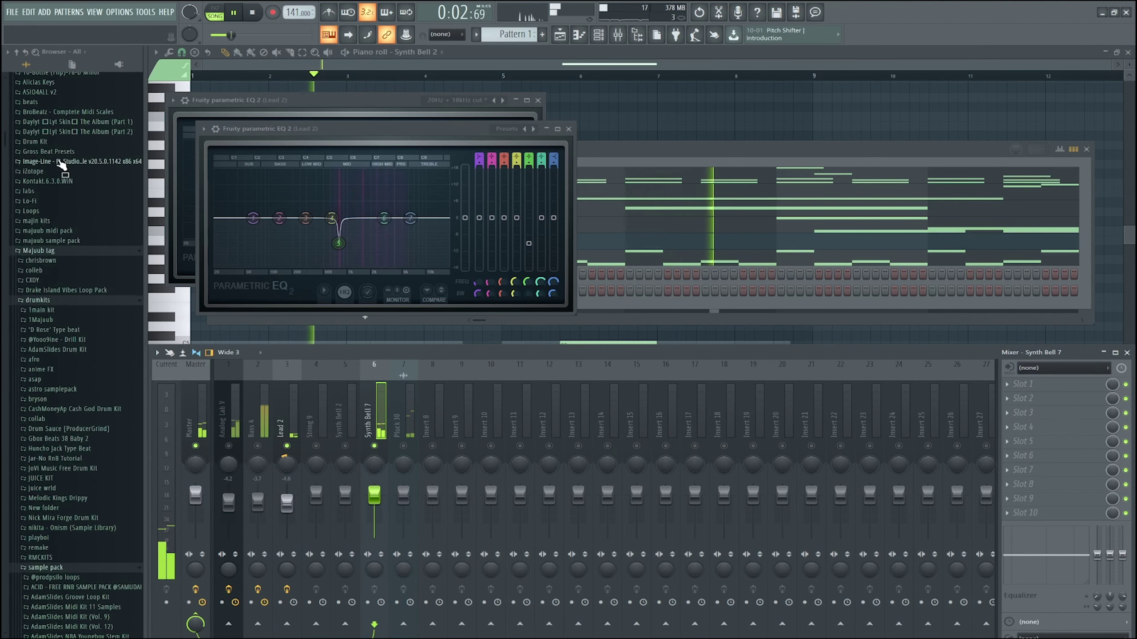
pyautogui.click(39, 133)
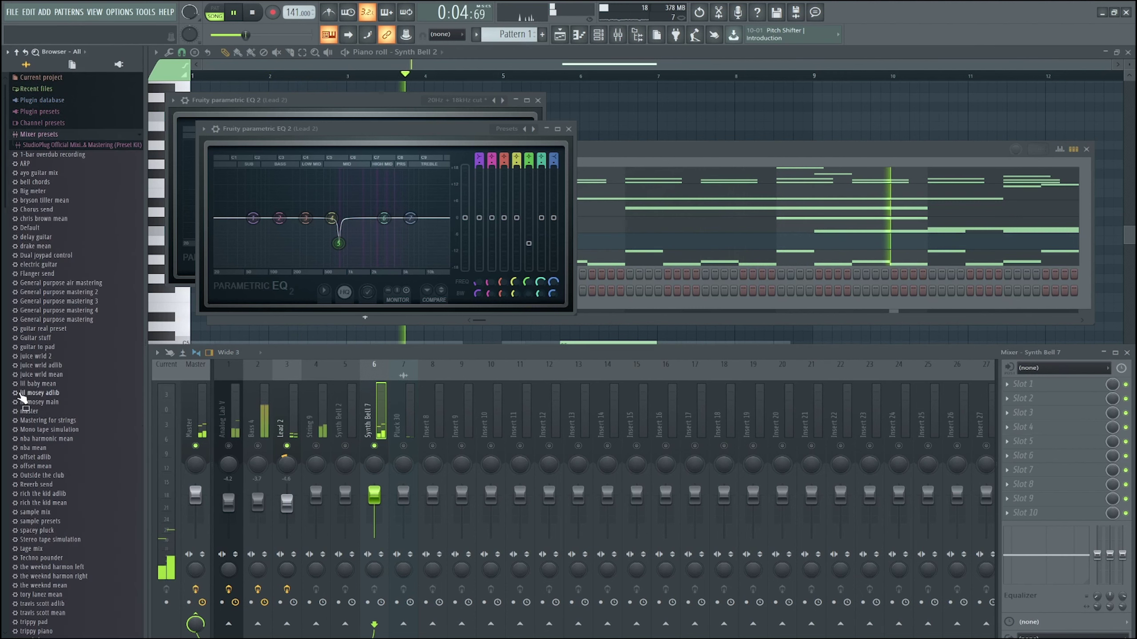
pyautogui.scroll(-5, 38, 423)
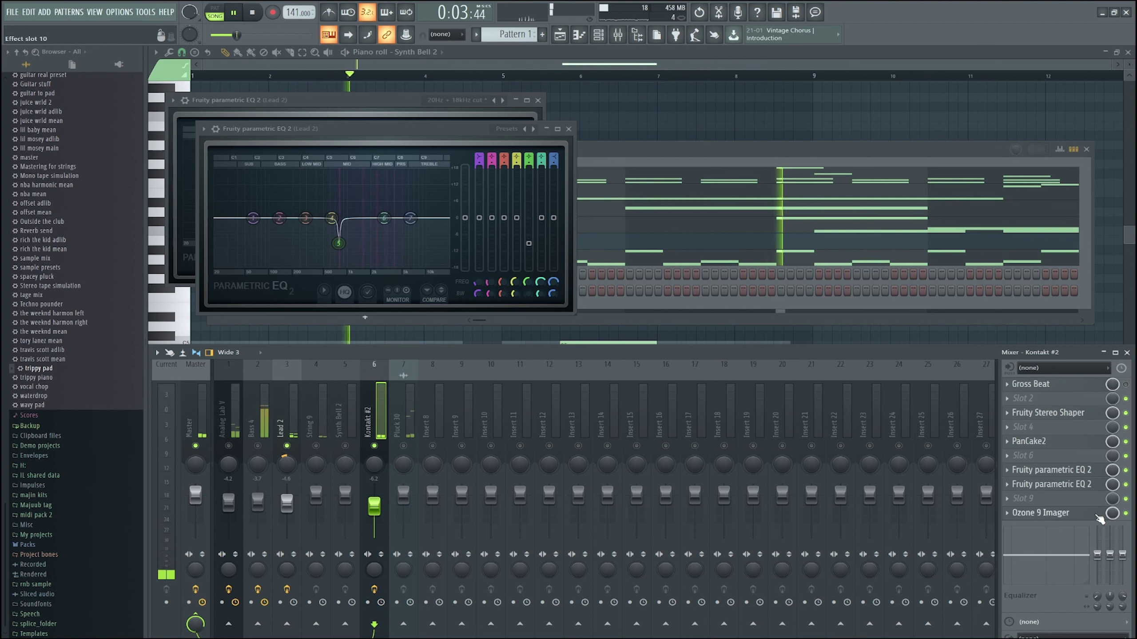
# Open the trippy pad chain's Ozone 9 Imager and switch its stereo display to Polar Sample.
pyautogui.click(1092, 514)
pyautogui.click(1093, 514)
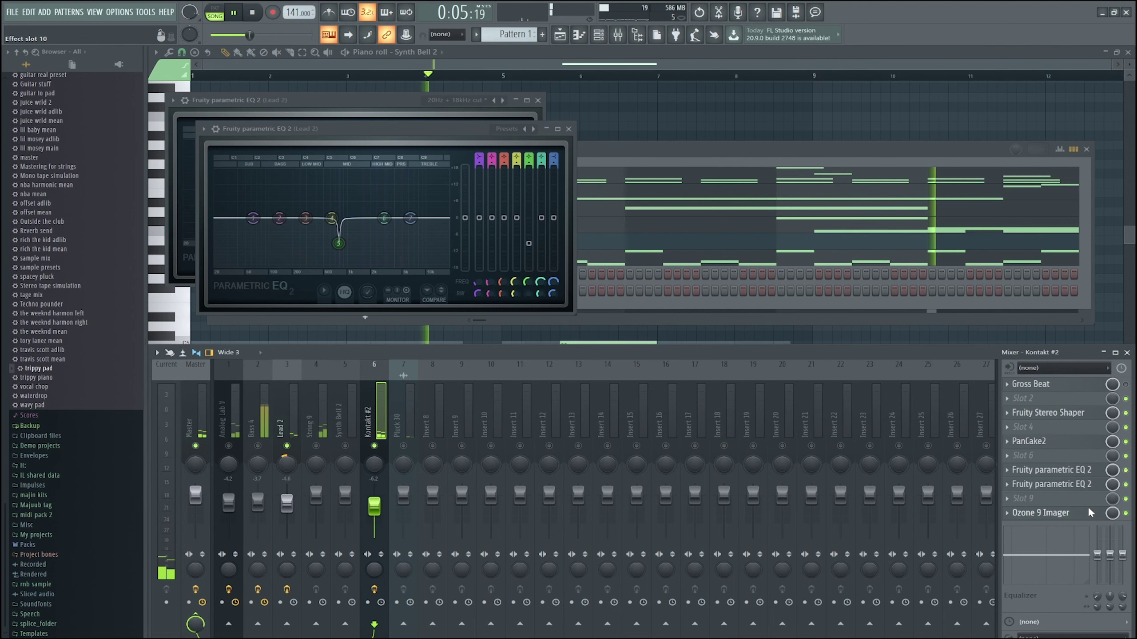
pyautogui.click(1091, 513)
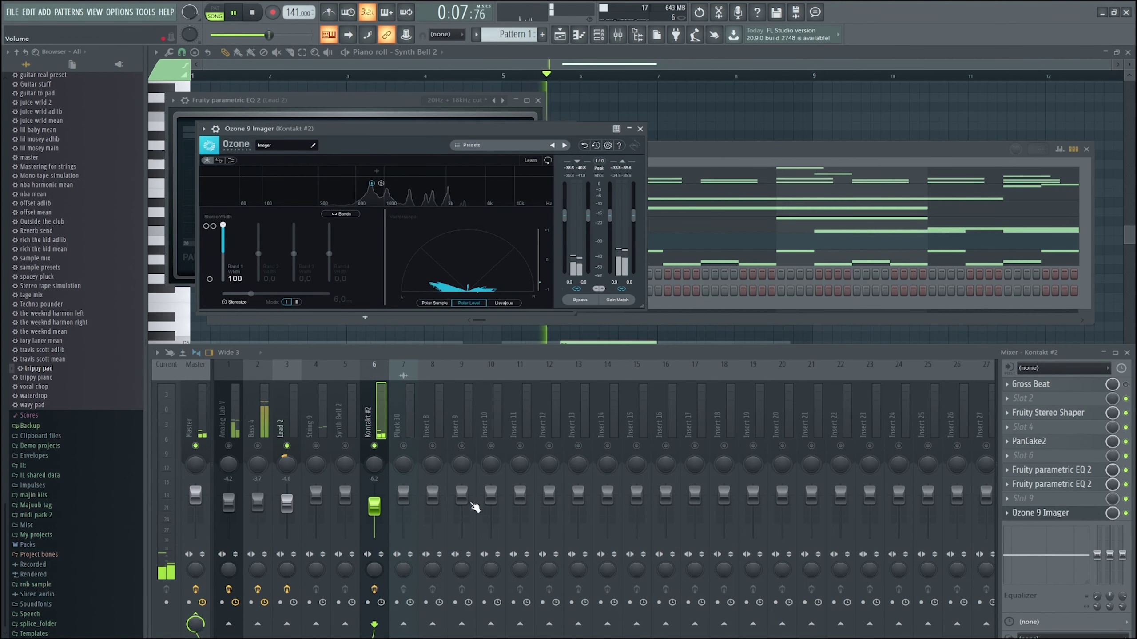
pyautogui.click(438, 303)
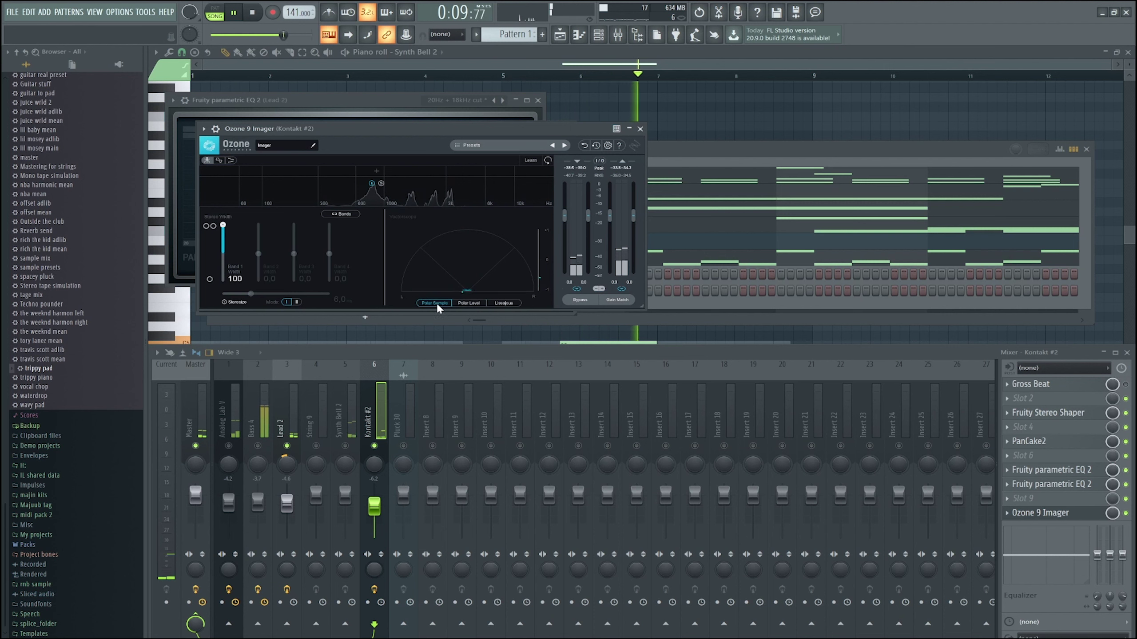
# Unmute the Analog Lab V and String 9 mixer tracks, and randomize the velocities of String 9's notes in the piano roll.
pyautogui.click(240, 420)
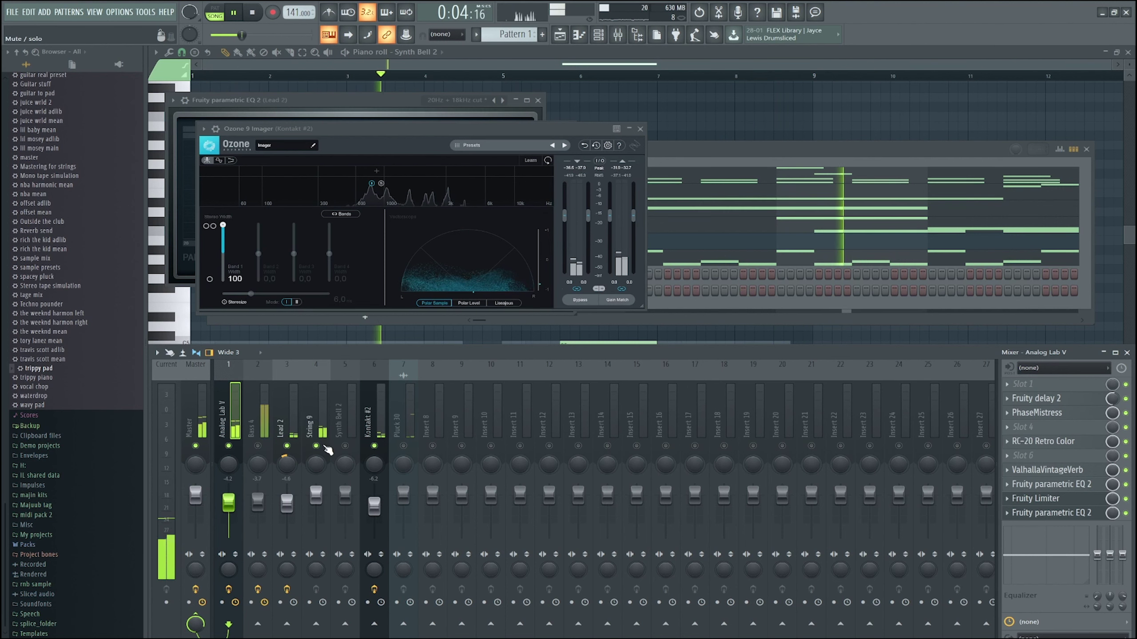
pyautogui.click(320, 475)
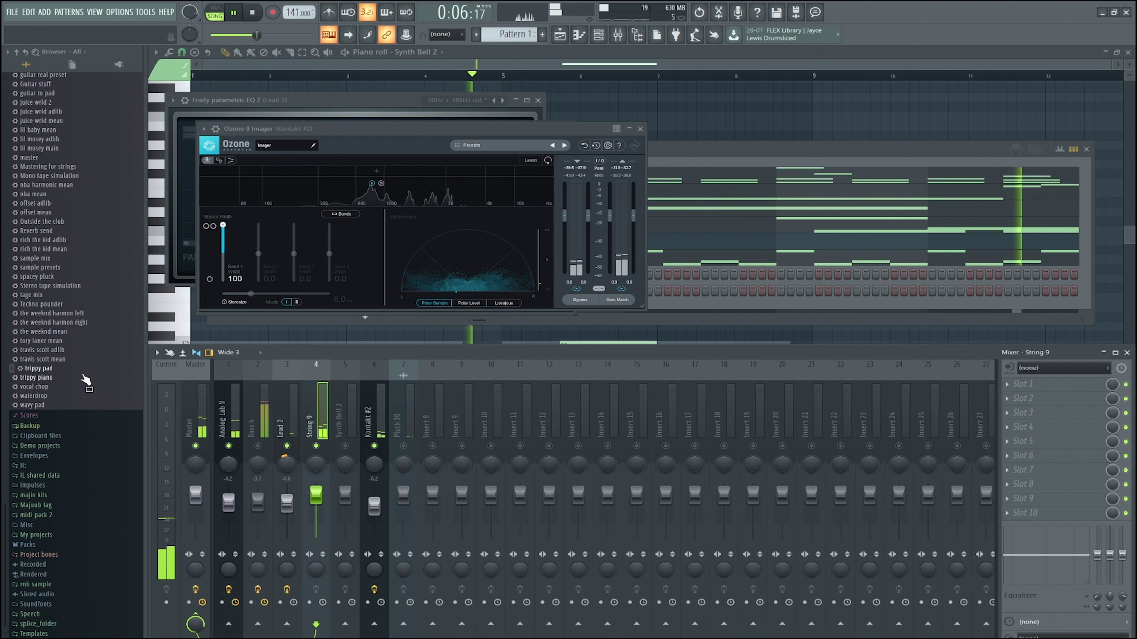
pyautogui.click(617, 64)
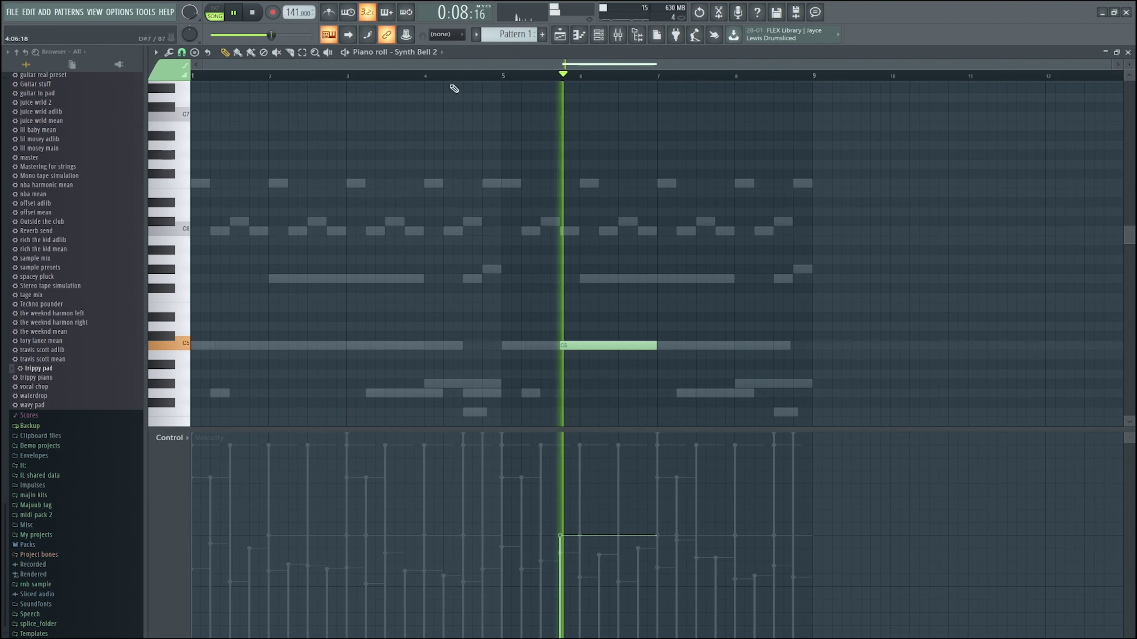
pyautogui.click(352, 76)
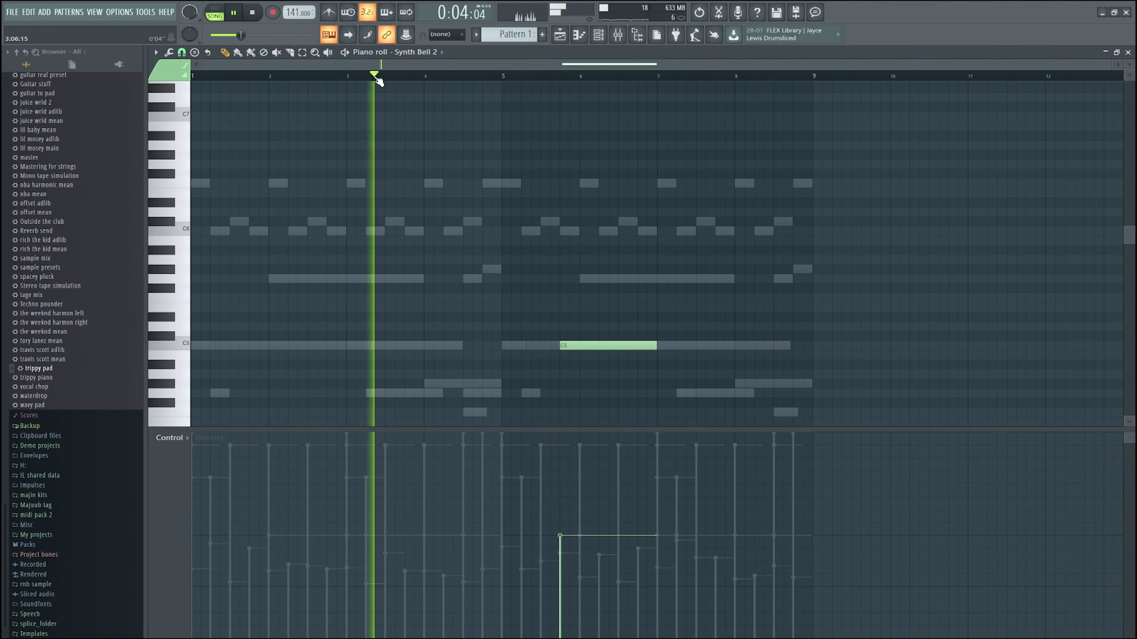
pyautogui.click(618, 34)
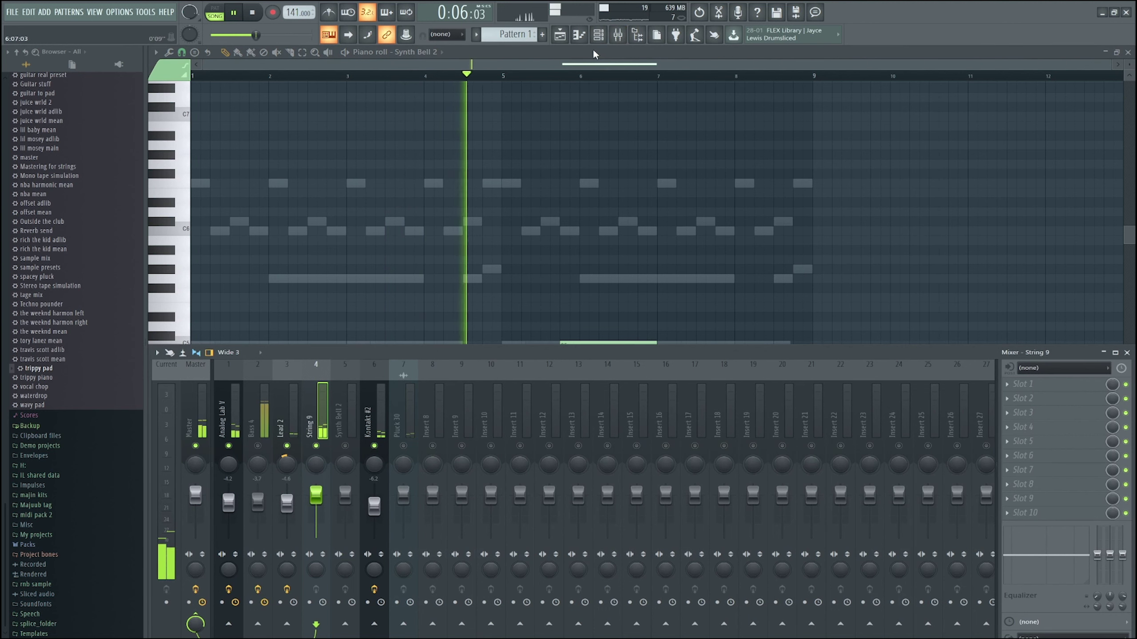
pyautogui.click(598, 38)
pyautogui.click(544, 224)
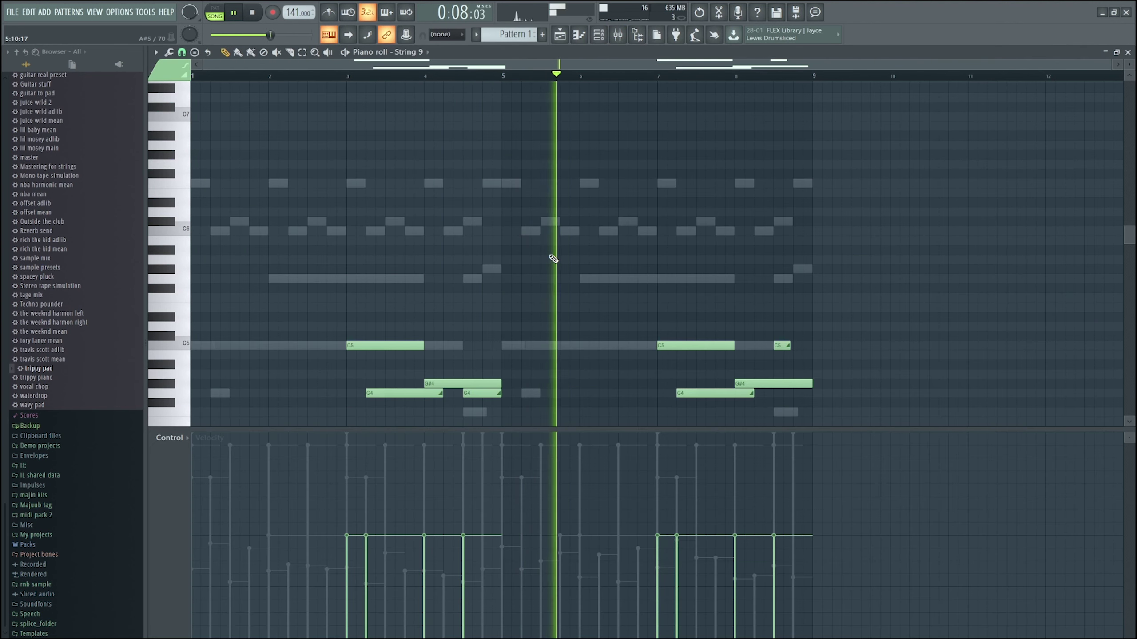
pyautogui.press('space')
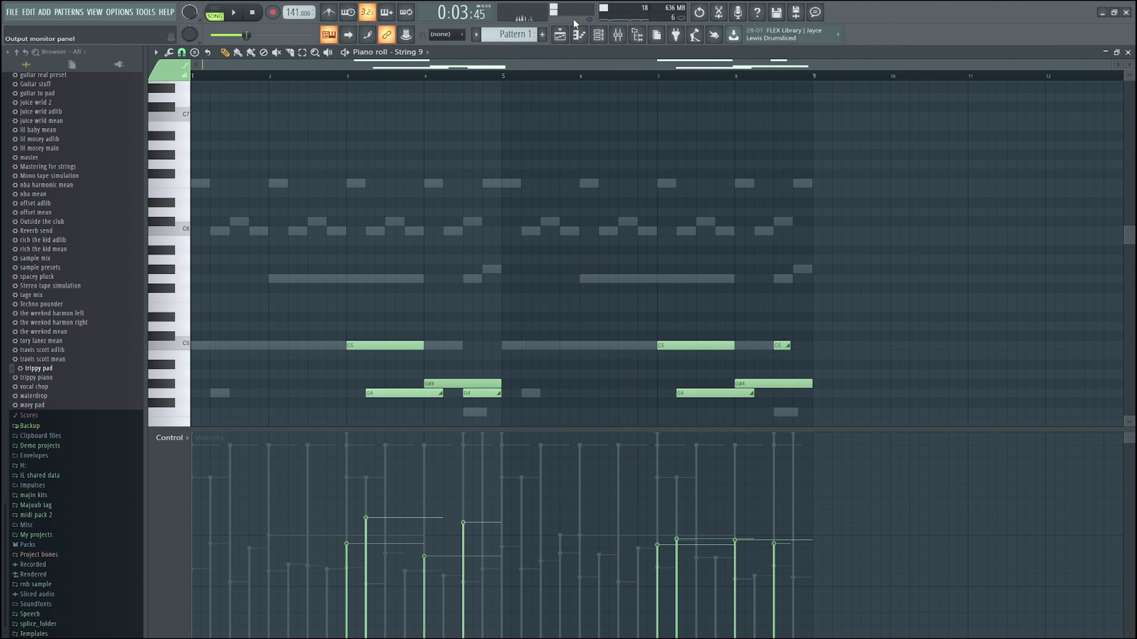
# Solo the String 9 mixer track and load Fruity parametric EQ 2 into its slot 2.
pyautogui.click(620, 36)
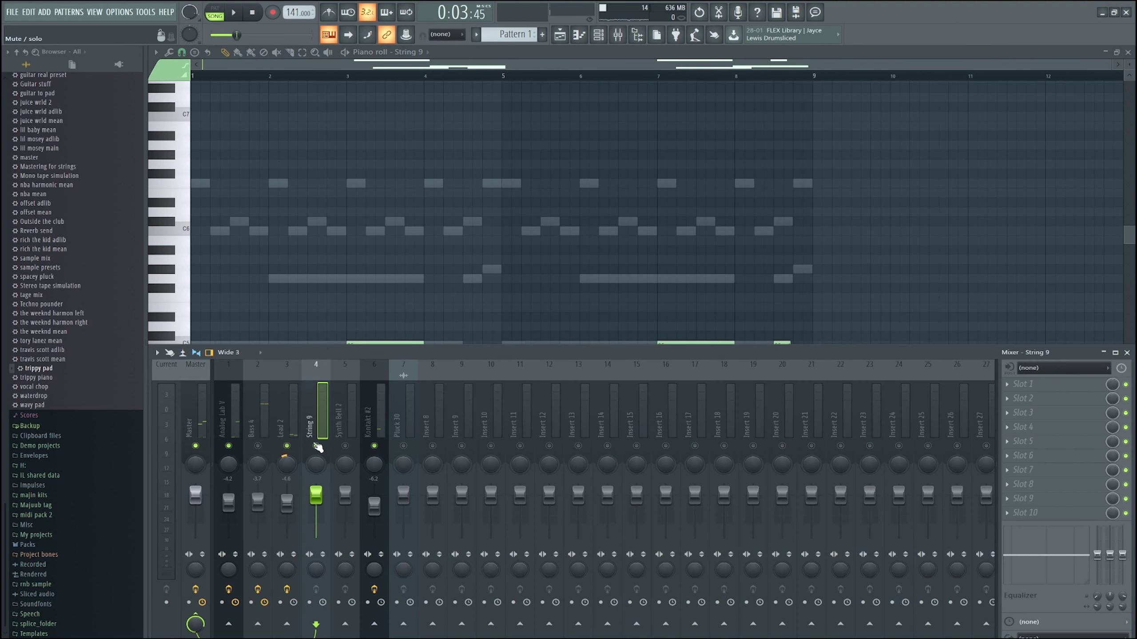
pyautogui.press('space')
pyautogui.click(877, 286)
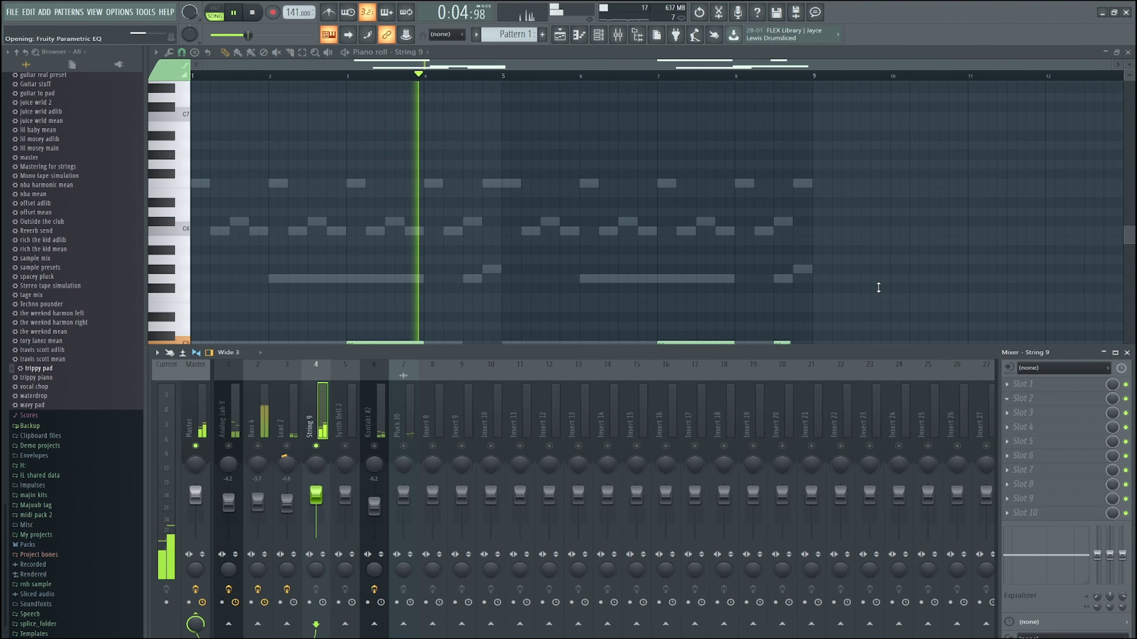
pyautogui.click(1007, 396)
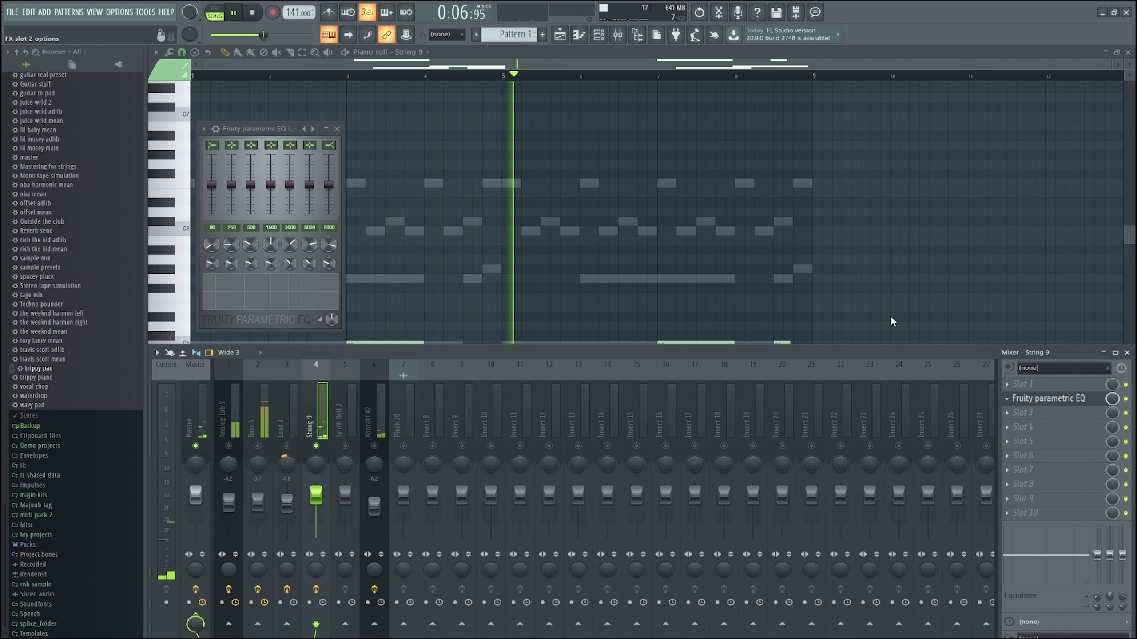
pyautogui.click(884, 289)
pyautogui.press('space')
pyautogui.press('space')
# Apply the 20Hz - 18kHz cut preset to String 9's EQ and raise band 1's high-pass to about 301 Hz.
pyautogui.moveTo(381, 222); pyautogui.dragTo(380, 231)
pyautogui.moveTo(448, 266); pyautogui.dragTo(425, 266)
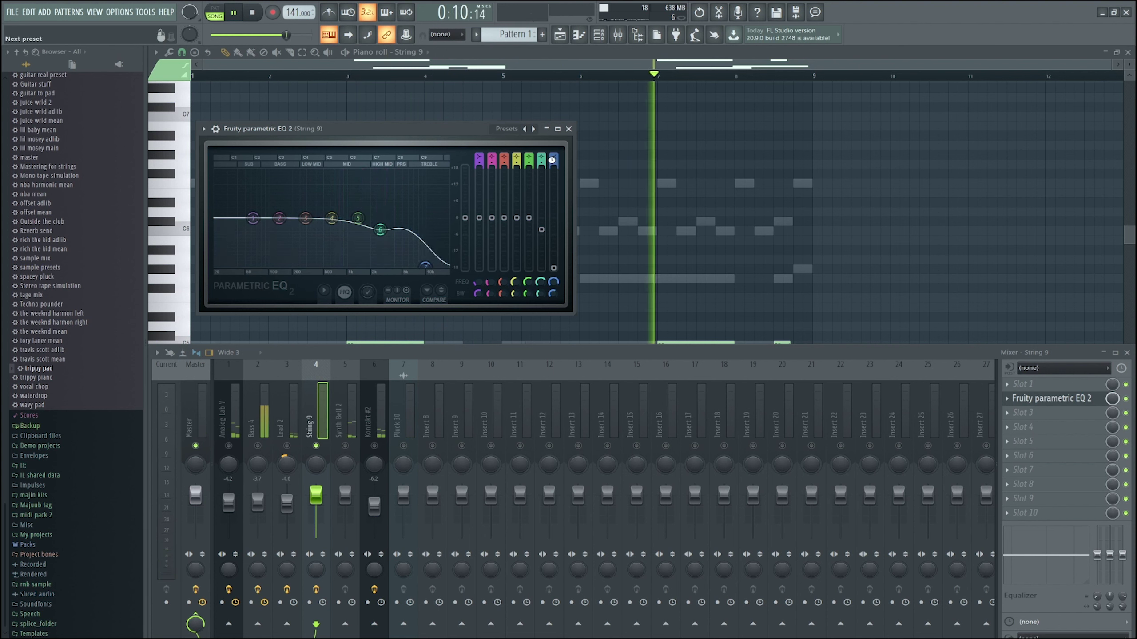
pyautogui.click(533, 128)
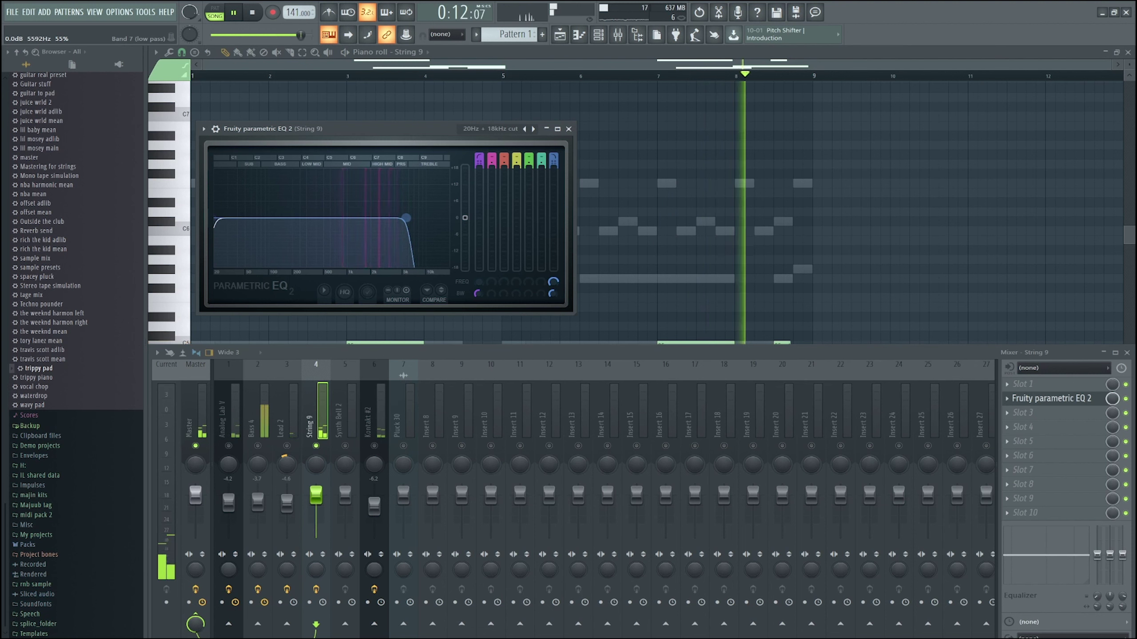
pyautogui.moveTo(216, 218); pyautogui.dragTo(297, 218)
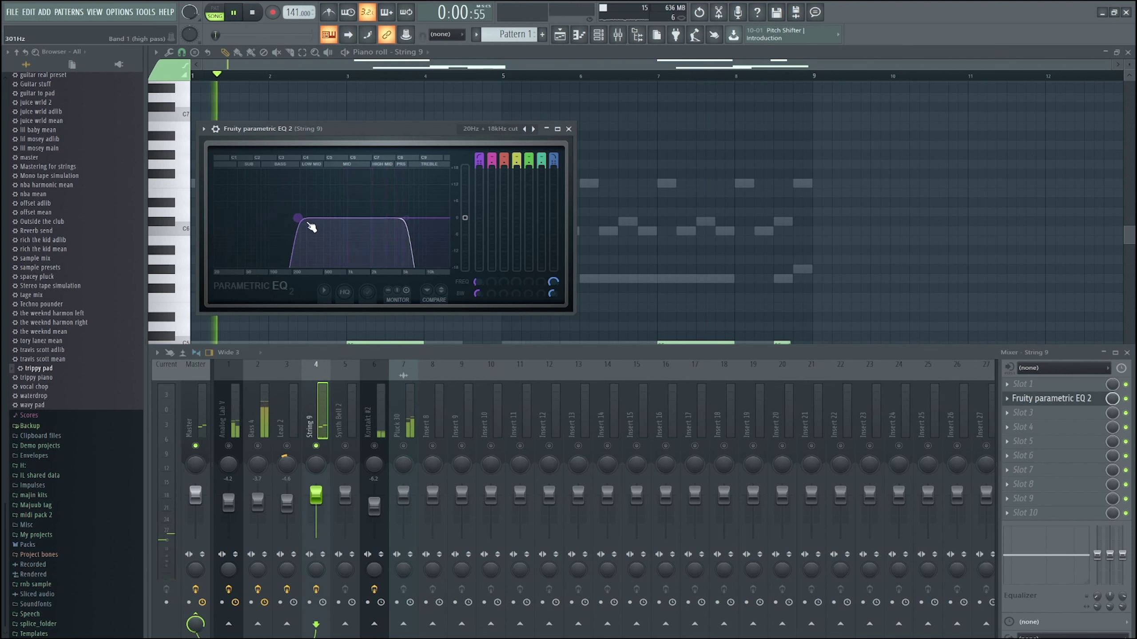
# Add a second EQ dipping String 9's mids, and ValhallaVintageVerb in slot 5 with 23.2% mix, 1.54 s decay and 450 Hz low cut.
pyautogui.click(868, 292)
pyautogui.moveTo(399, 232); pyautogui.dragTo(349, 246)
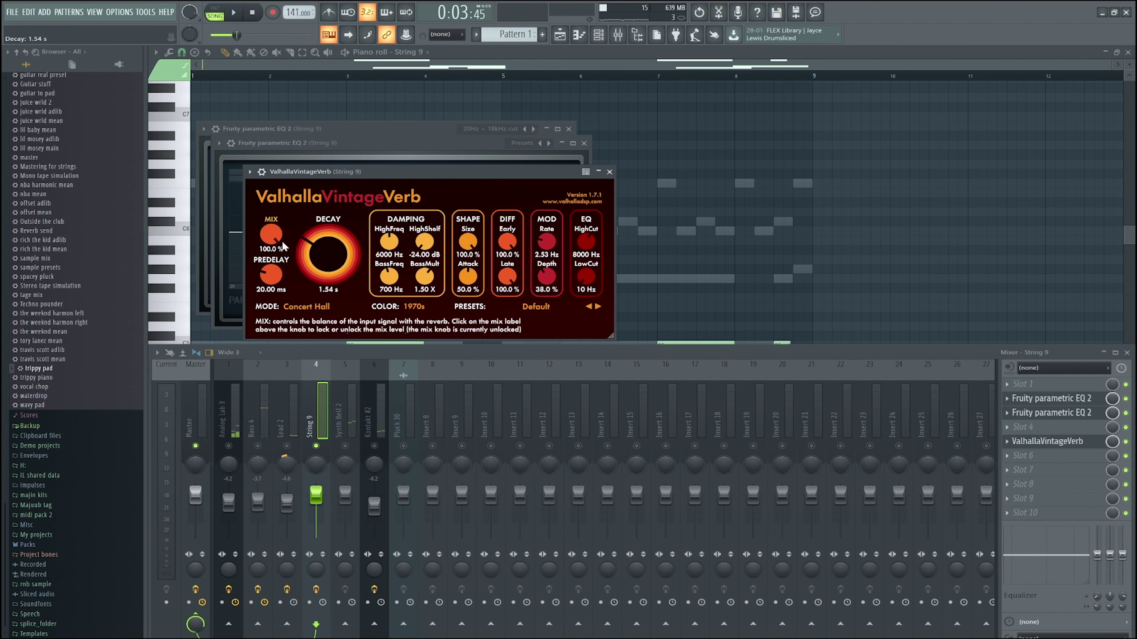
pyautogui.moveTo(271, 233); pyautogui.dragTo(269, 305)
pyautogui.press('space')
pyautogui.moveTo(587, 281); pyautogui.dragTo(587, 255)
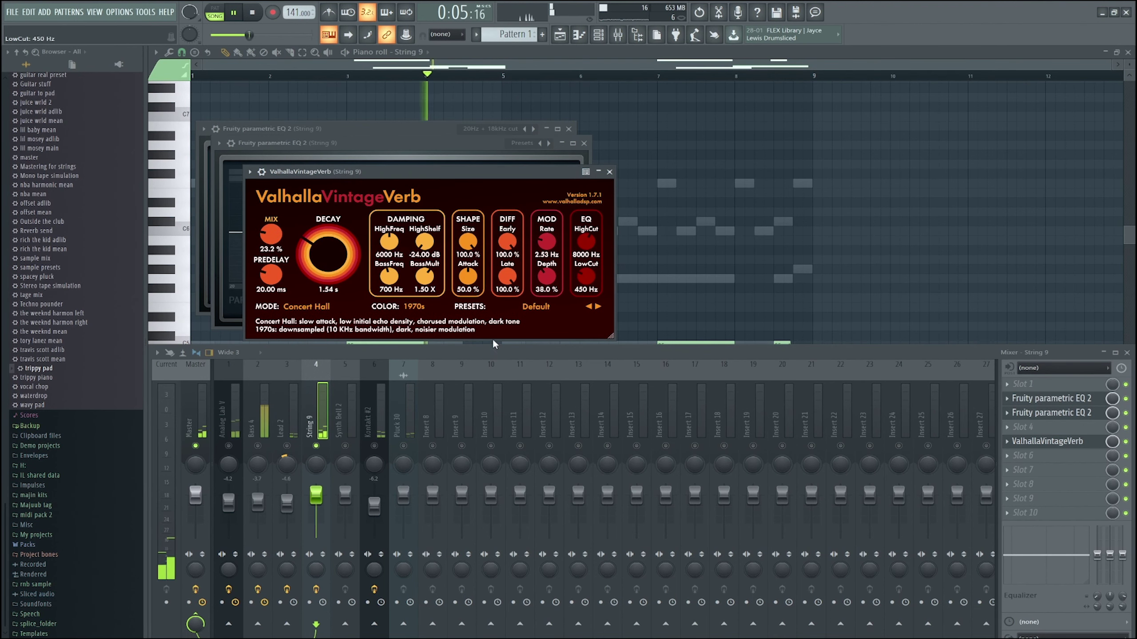
# Unmute Bass 4, Kontakt #2 and Synth Bell 2, and audition them with String 9 from bars 5 and 6.
pyautogui.click(262, 420)
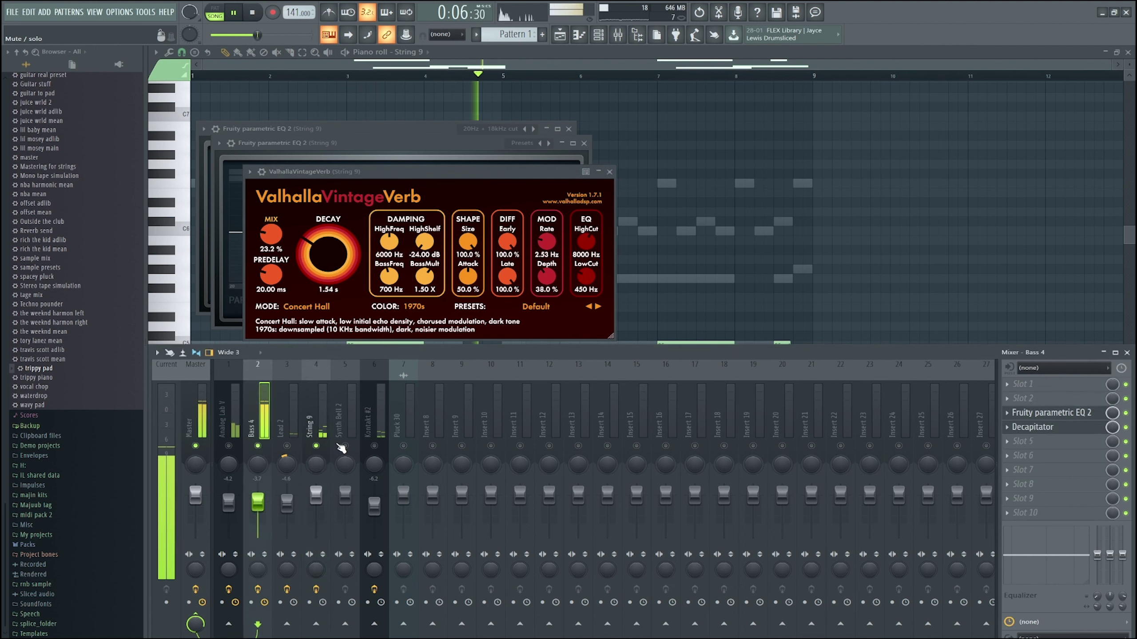
pyautogui.click(382, 419)
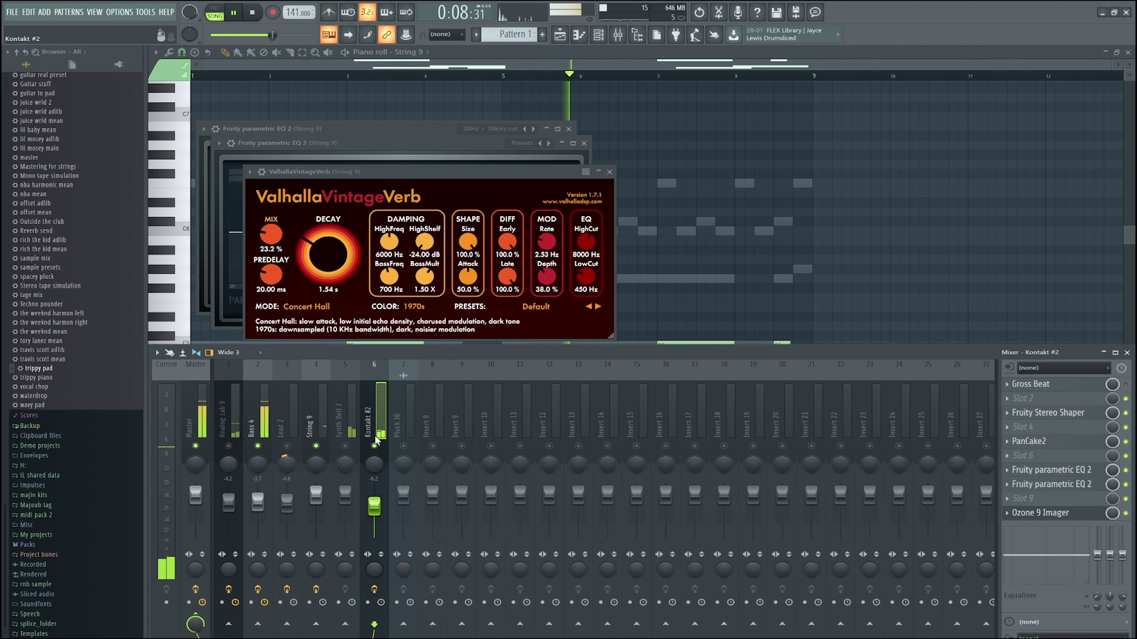
pyautogui.click(352, 443)
pyautogui.press('space')
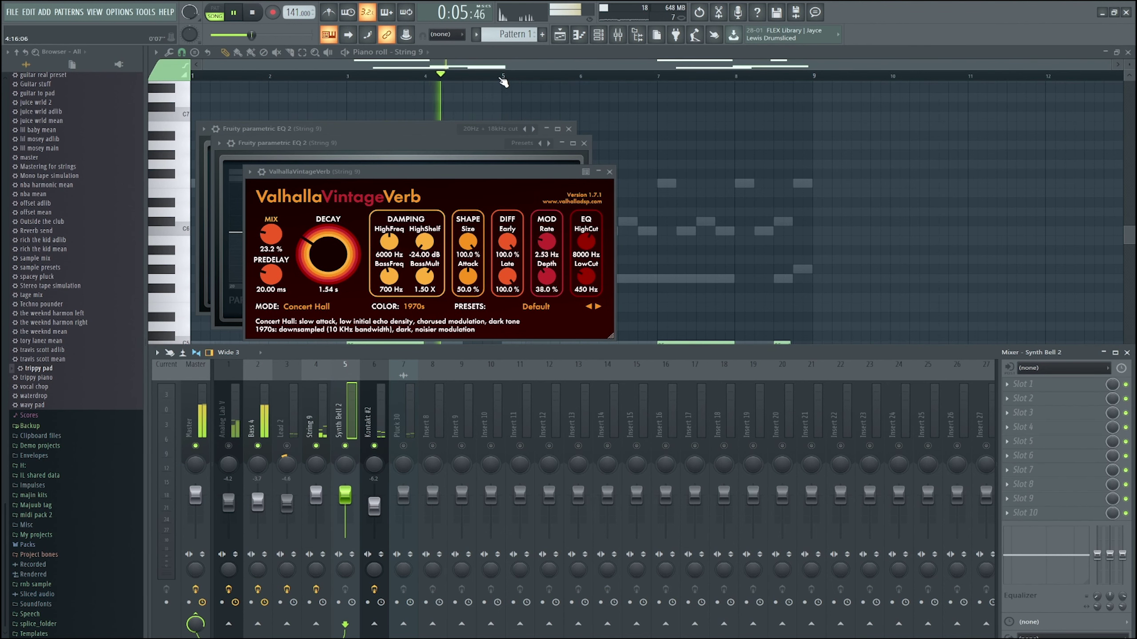
pyautogui.click(504, 76)
pyautogui.press('space')
pyautogui.click(618, 35)
pyautogui.press('space')
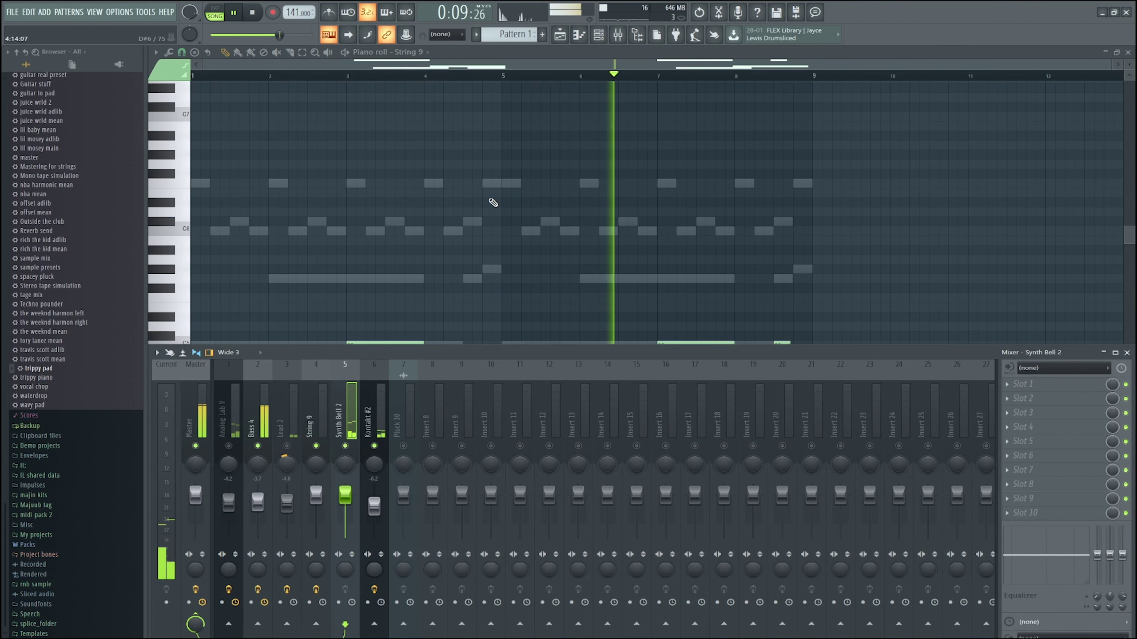
pyautogui.press('space')
pyautogui.click(584, 81)
pyautogui.click(618, 35)
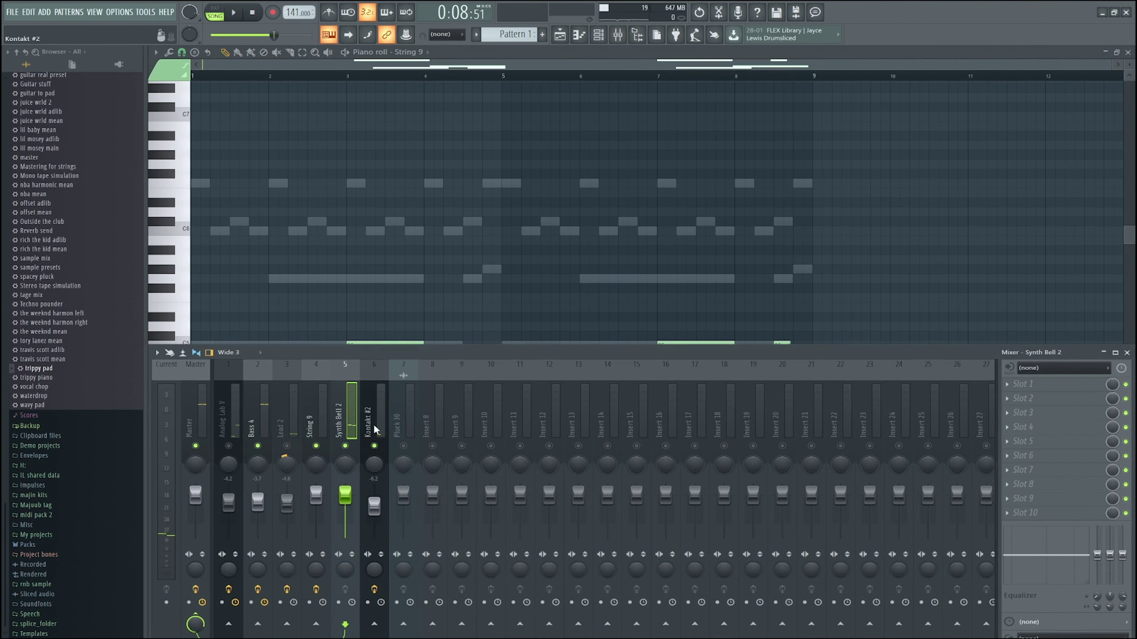
# Solo Synth Bell 2, add Fruity parametric EQ 2 in slot 2, and roll off the highs with bands 6 and 7.
pyautogui.press('space')
pyautogui.click(1048, 402)
pyautogui.click(892, 289)
pyautogui.press('space')
pyautogui.press('space')
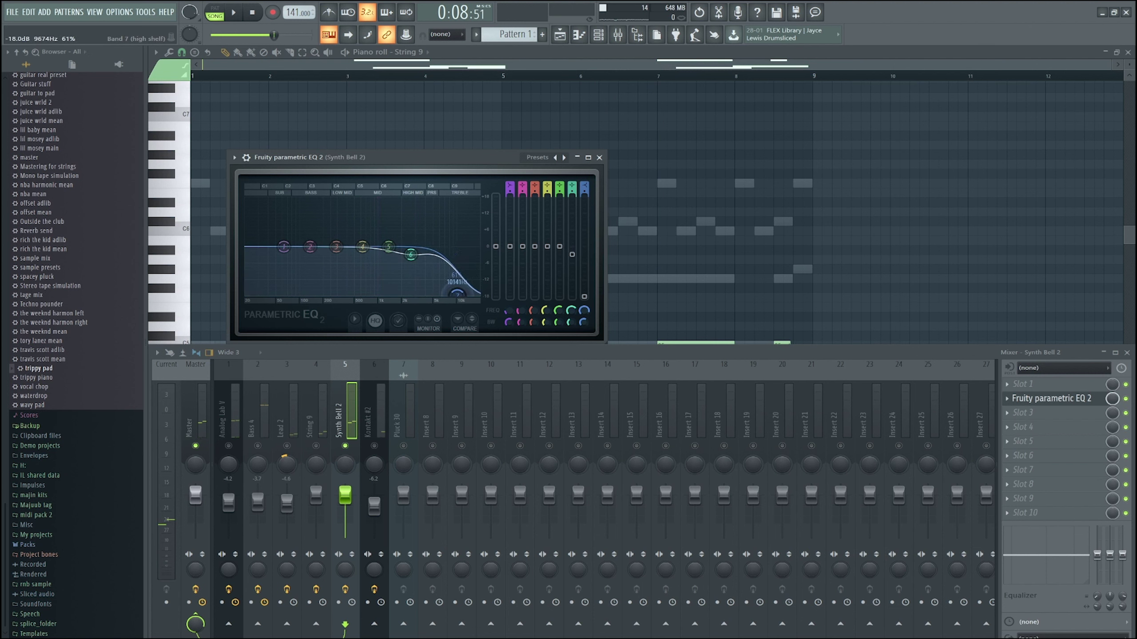
# Cut Synth Bell 2's lows with EQ bands 1 and 3, and slightly boost the low mids with band 4.
pyautogui.press('space')
pyautogui.moveTo(388, 247); pyautogui.dragTo(314, 287)
pyautogui.press('space')
pyautogui.moveTo(284, 247); pyautogui.dragTo(303, 294)
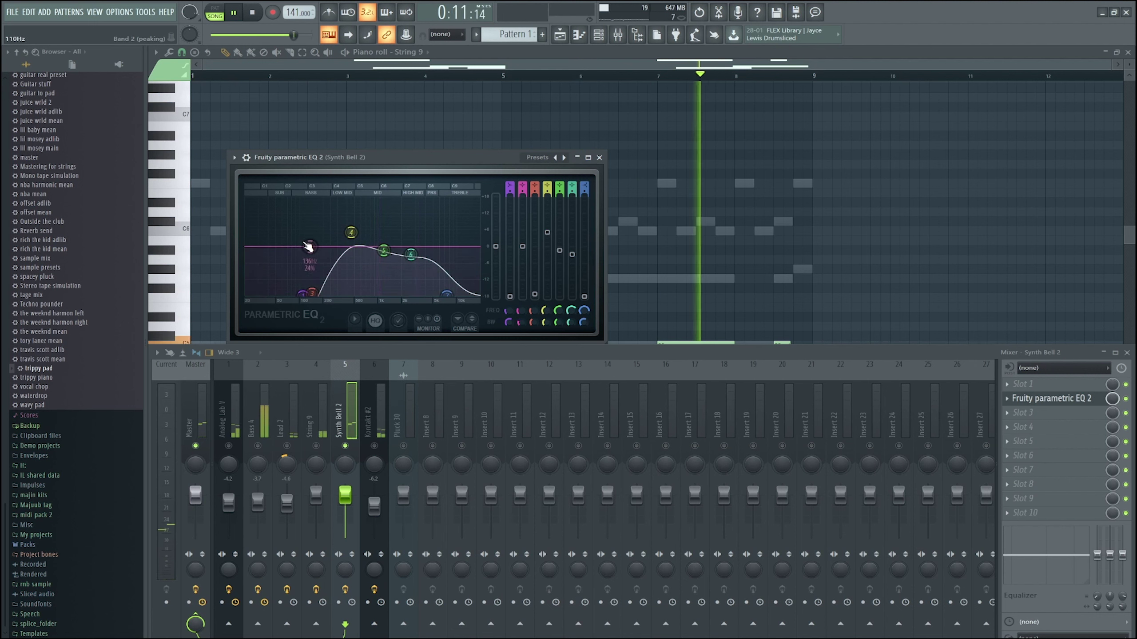
# Sweep band 2 of Synth Bell 2's EQ to 997 Hz and narrow it into a cut of about -3.5 dB.
pyautogui.moveTo(309, 247); pyautogui.dragTo(378, 200)
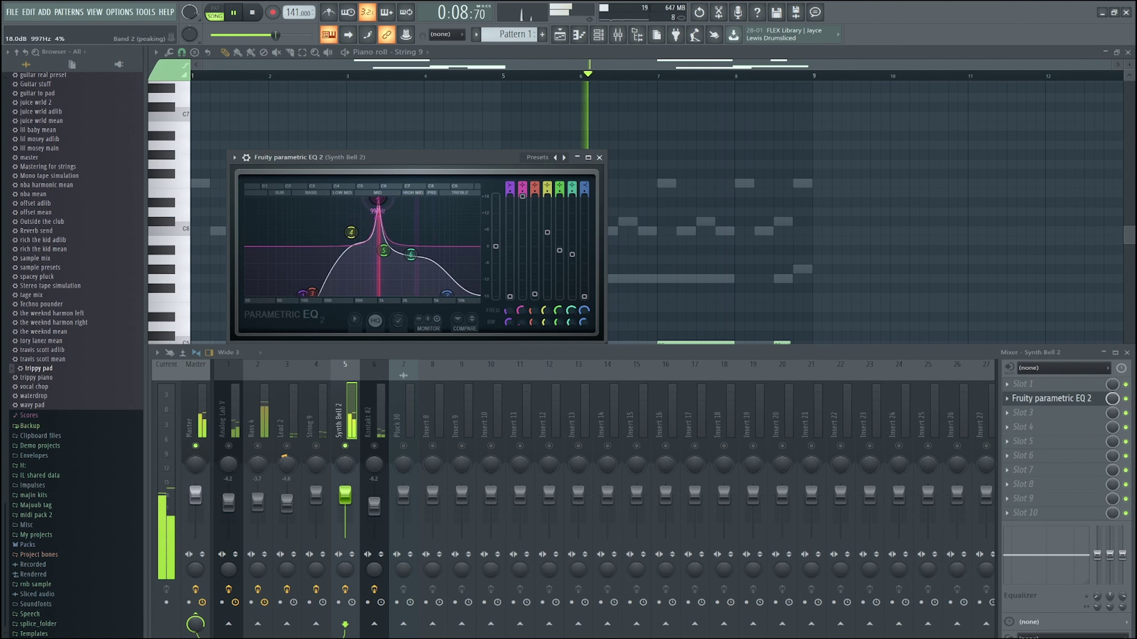
pyautogui.press('space')
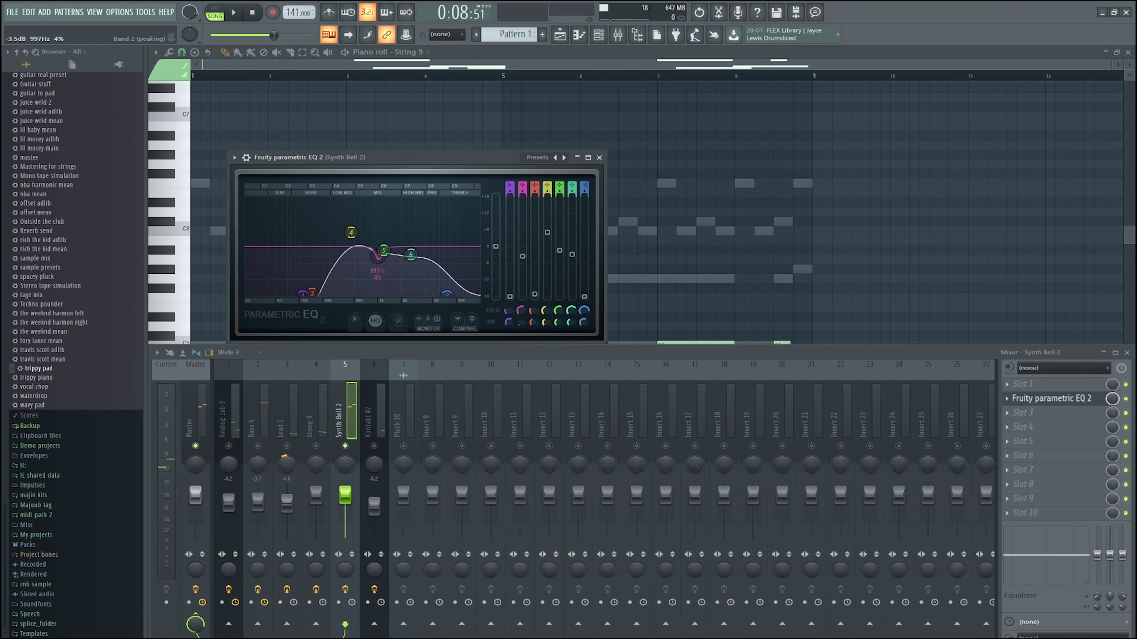
pyautogui.moveTo(378, 264); pyautogui.dragTo(378, 255)
# Add ValhallaVintageVerb in Synth Bell 2's slot 4 with 38.4% mix, 3.99 s decay and a 440 Hz low cut.
pyautogui.press('space')
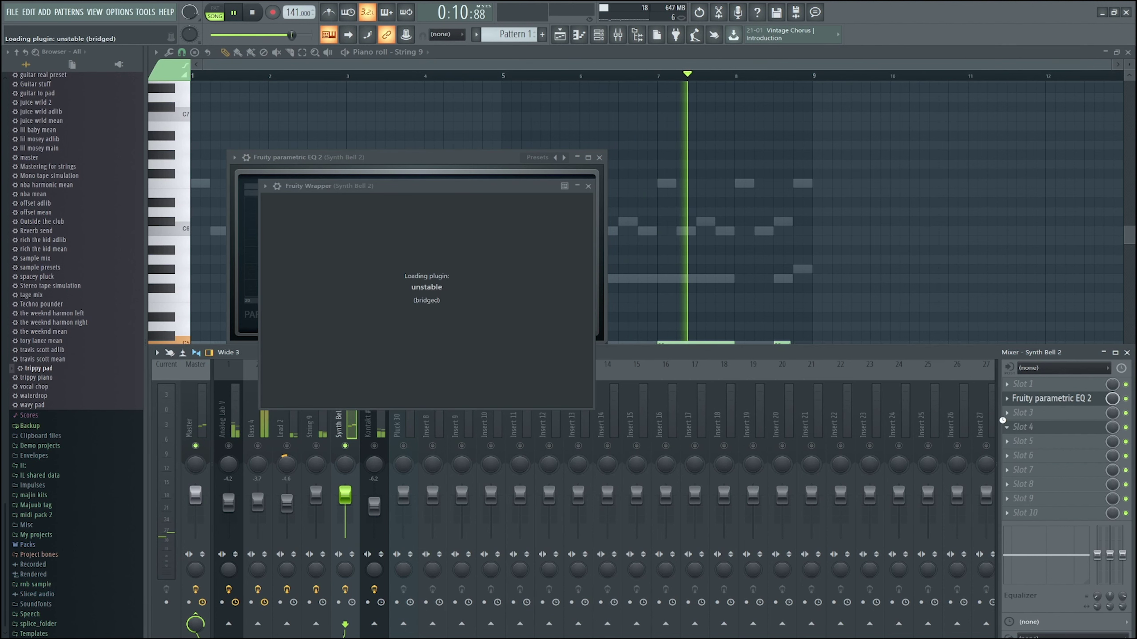
pyautogui.press('space')
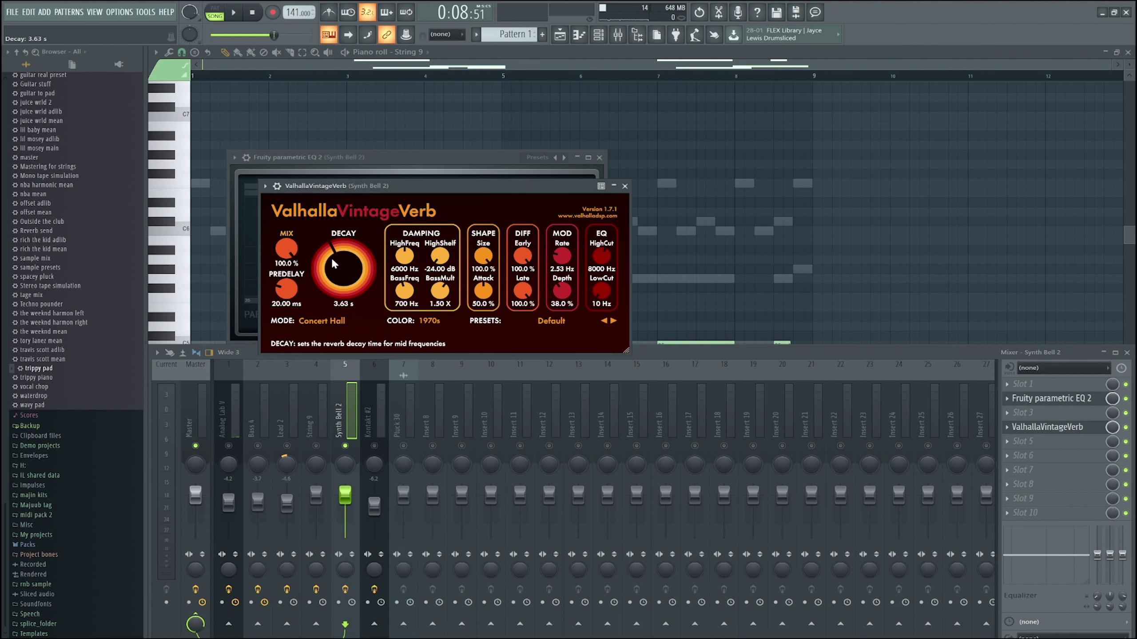
pyautogui.moveTo(281, 300); pyautogui.dragTo(282, 320)
pyautogui.press('space')
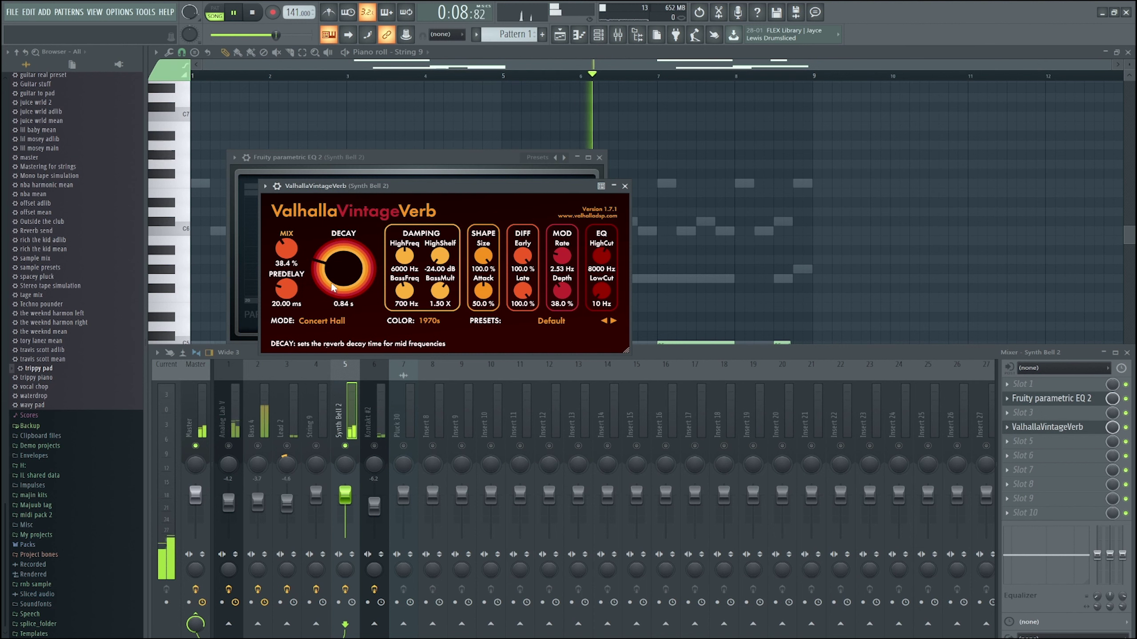
pyautogui.moveTo(343, 269); pyautogui.dragTo(346, 226)
pyautogui.moveTo(603, 296); pyautogui.dragTo(617, 283)
pyautogui.press('space')
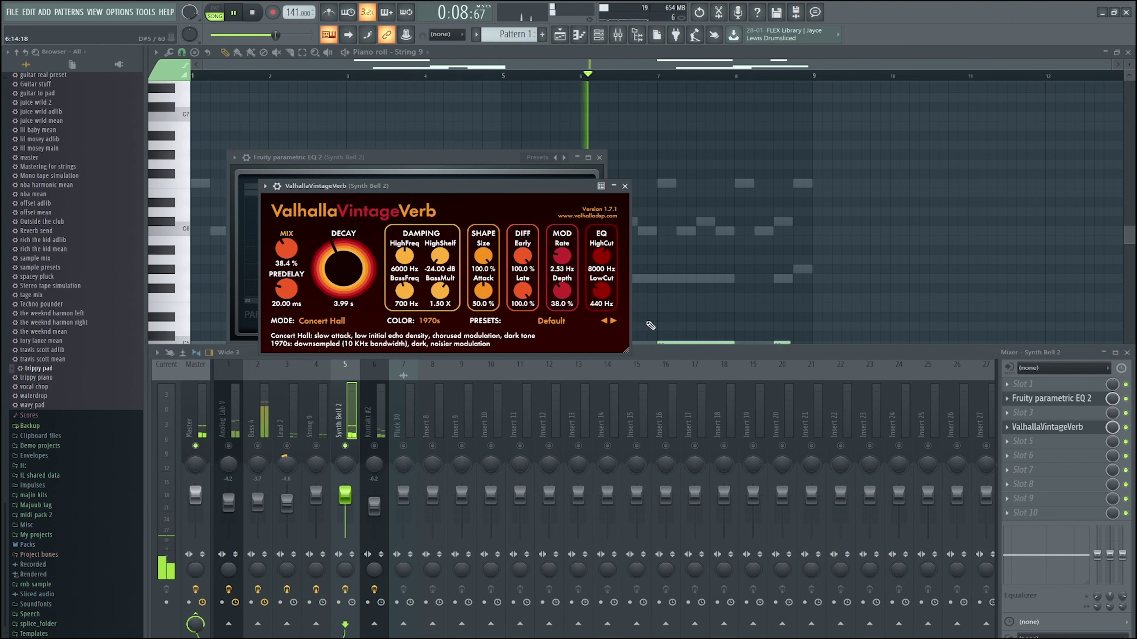
# Lower Synth Bell 2's reverb mix to 30.4%, and add PanMan in slot 6 with a two-bar wide panning preset.
pyautogui.press('space')
pyautogui.moveTo(291, 241); pyautogui.dragTo(291, 253)
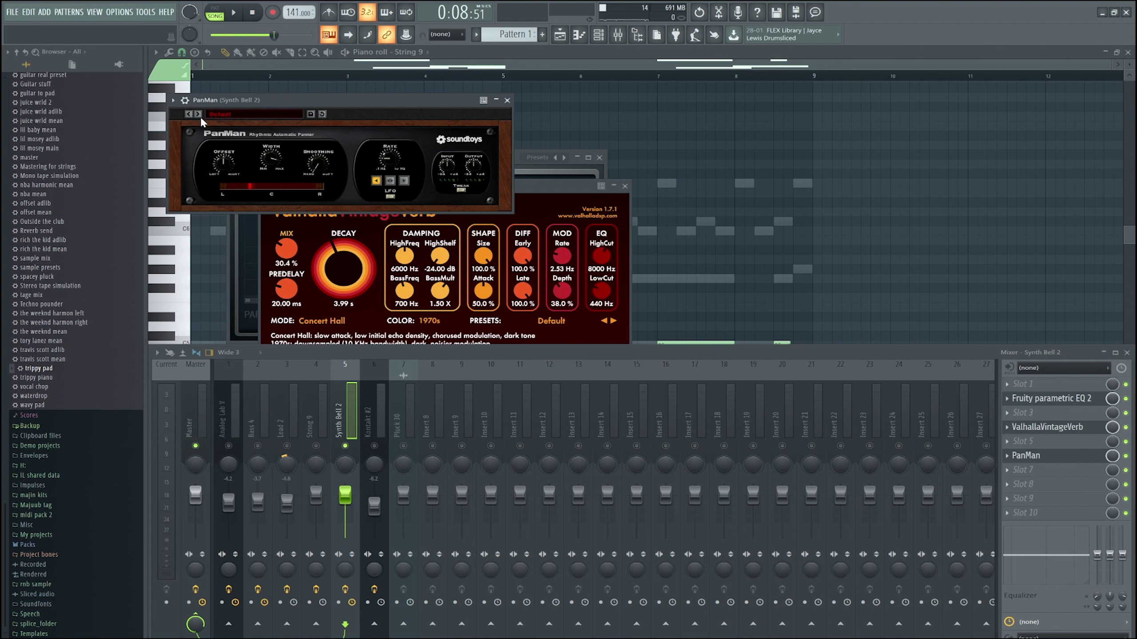
pyautogui.click(201, 117)
pyautogui.click(233, 12)
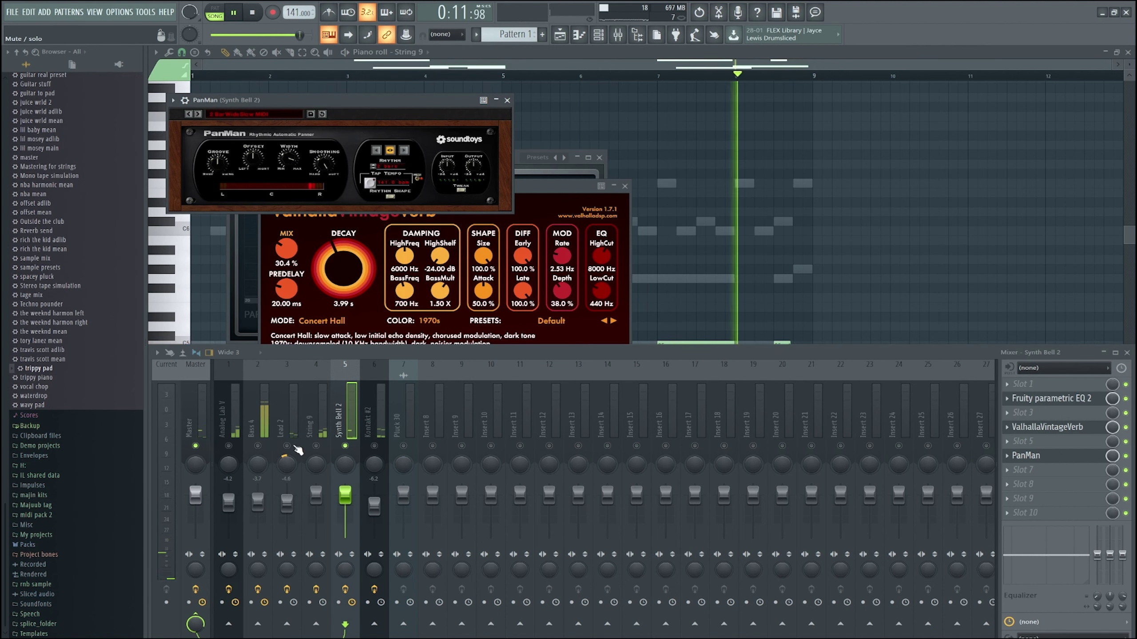
# Unmute Lead 2, Analog Lab V, Bass 4, Kontakt #2 and String 9 to audition them together with Synth Bell 2.
pyautogui.click(288, 446)
pyautogui.press('space')
pyautogui.click(236, 446)
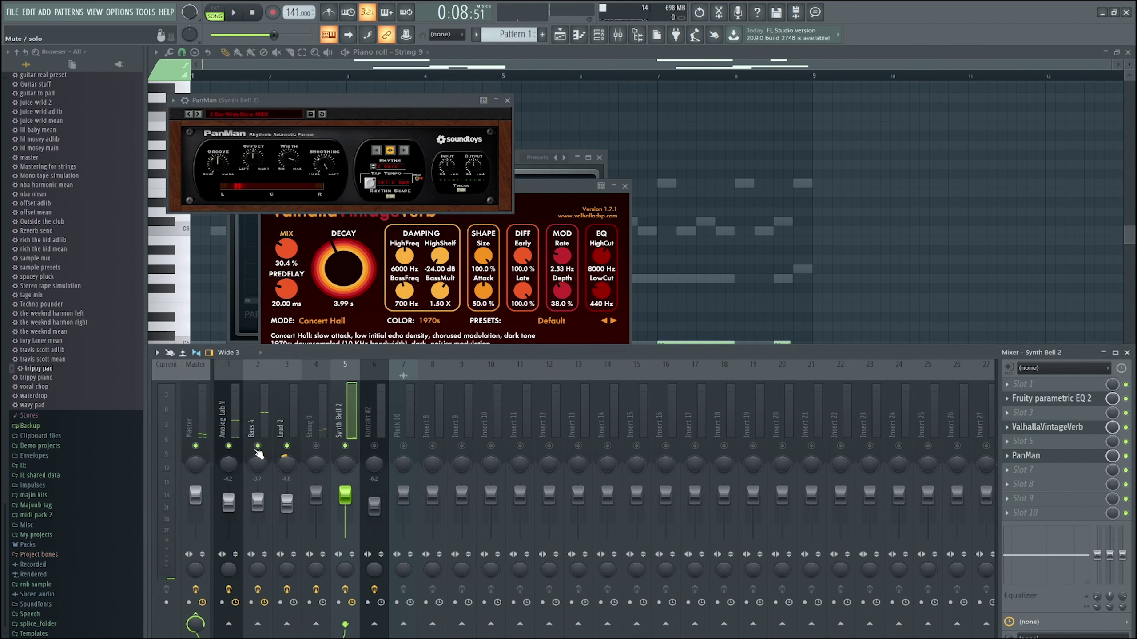
pyautogui.click(375, 446)
pyautogui.press('space')
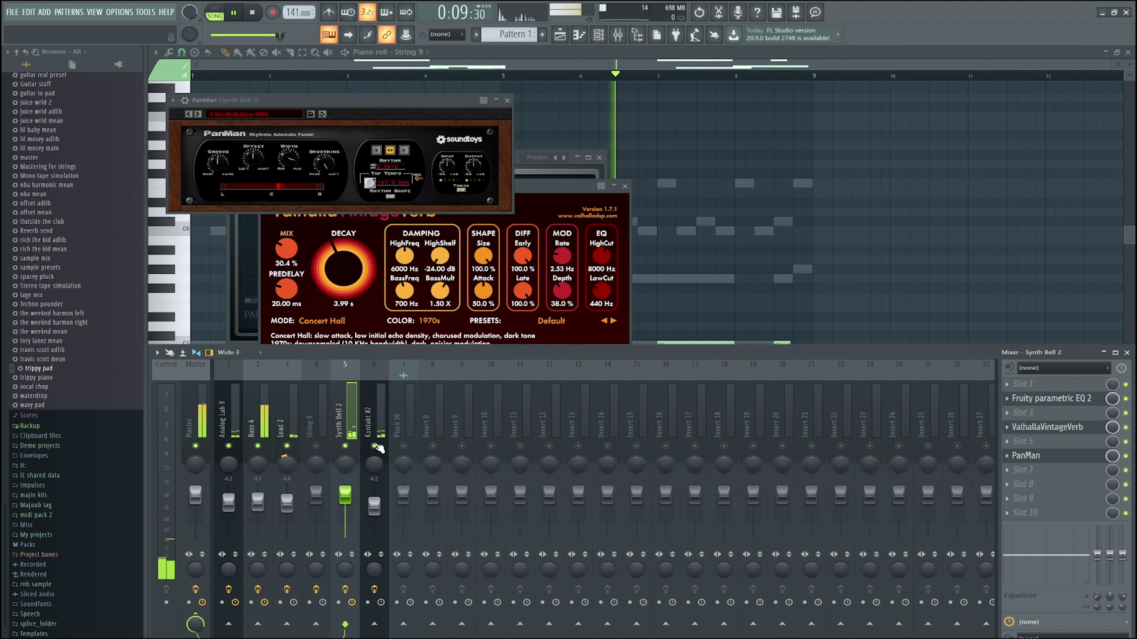
pyautogui.click(317, 446)
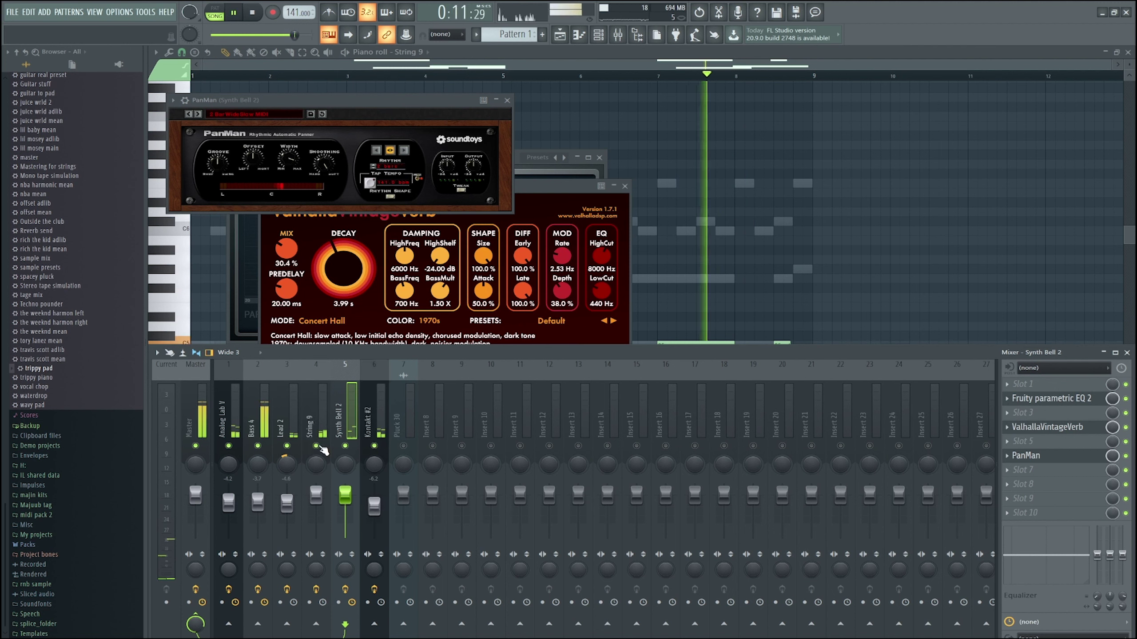
# Solo String 9, pan it slightly left, and review its two EQs and reverb during playback.
pyautogui.click(322, 421)
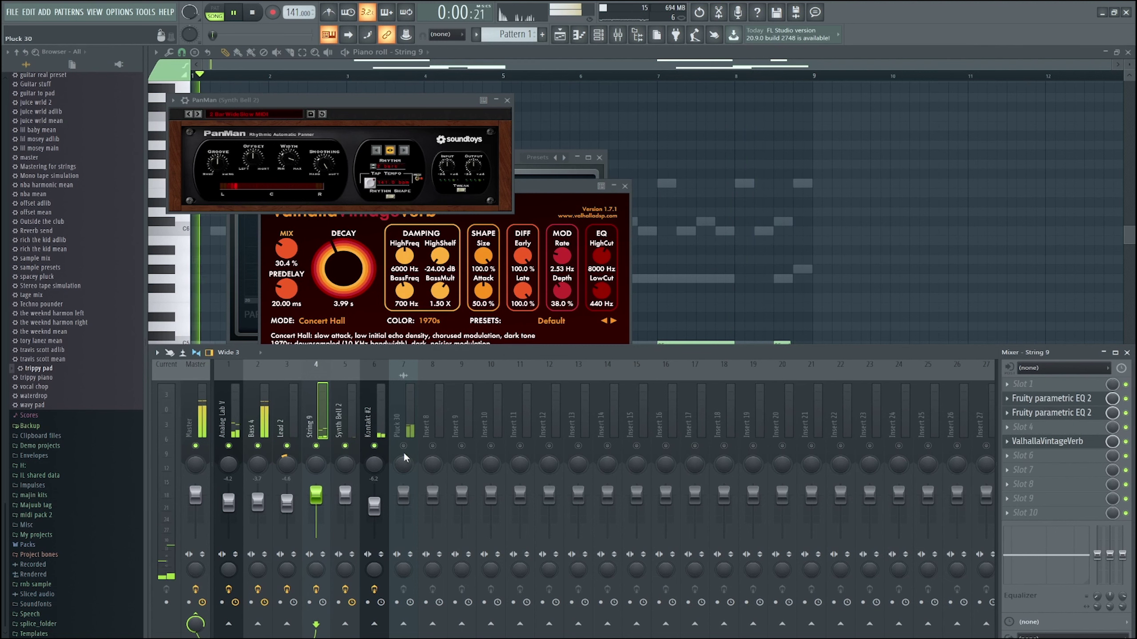
pyautogui.click(1073, 413)
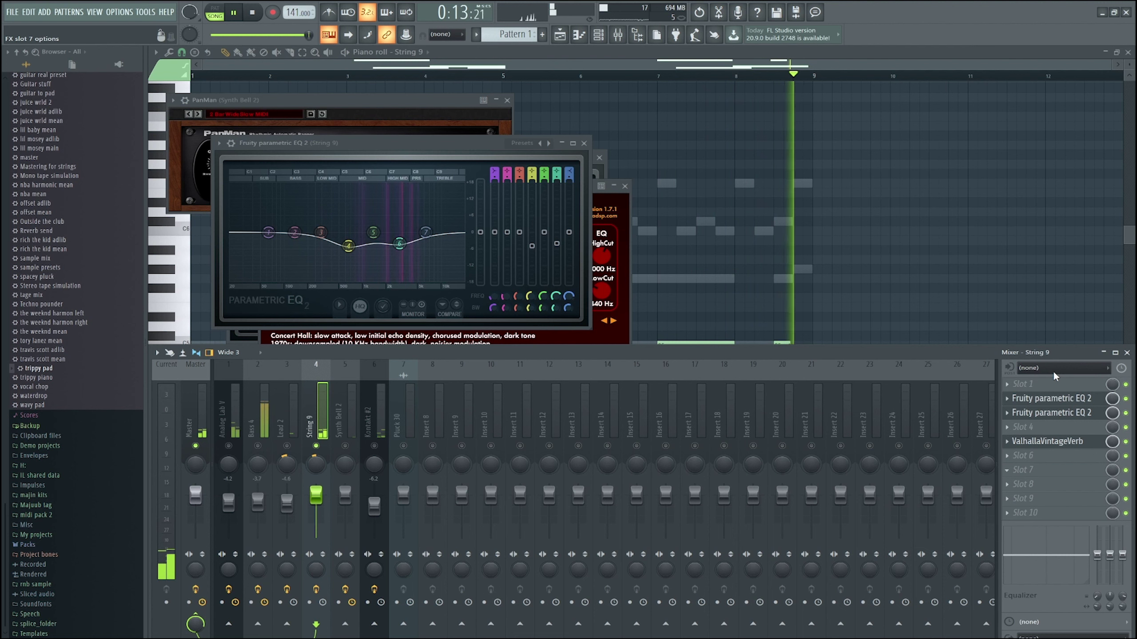
pyautogui.press('space')
pyautogui.click(1062, 443)
pyautogui.click(1036, 399)
pyautogui.press('space')
pyautogui.click(668, 76)
pyautogui.click(617, 36)
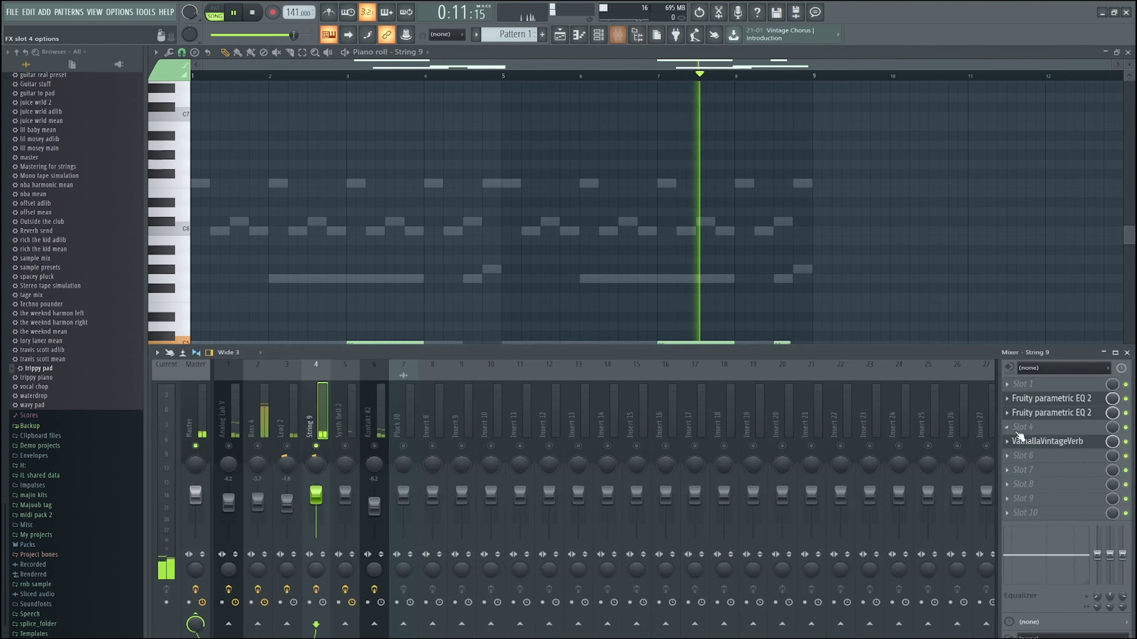
# Sweep band 3 of String 9's second EQ to about 3176 Hz and lower it into a gentle cut.
pyautogui.click(1047, 412)
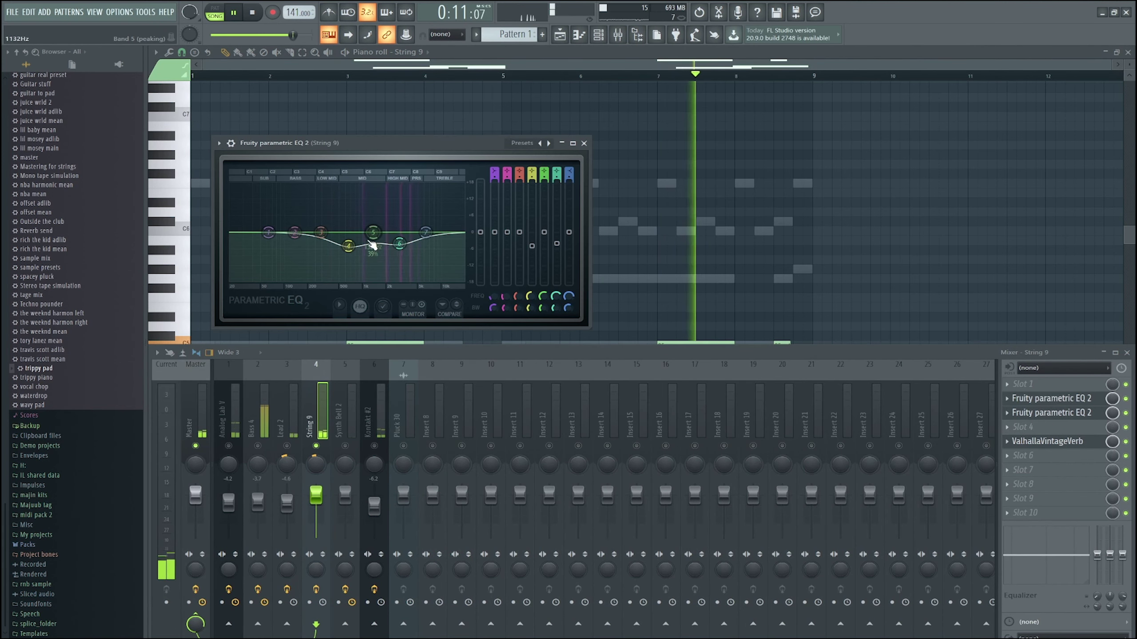
pyautogui.moveTo(321, 232); pyautogui.dragTo(402, 184)
pyautogui.press('space')
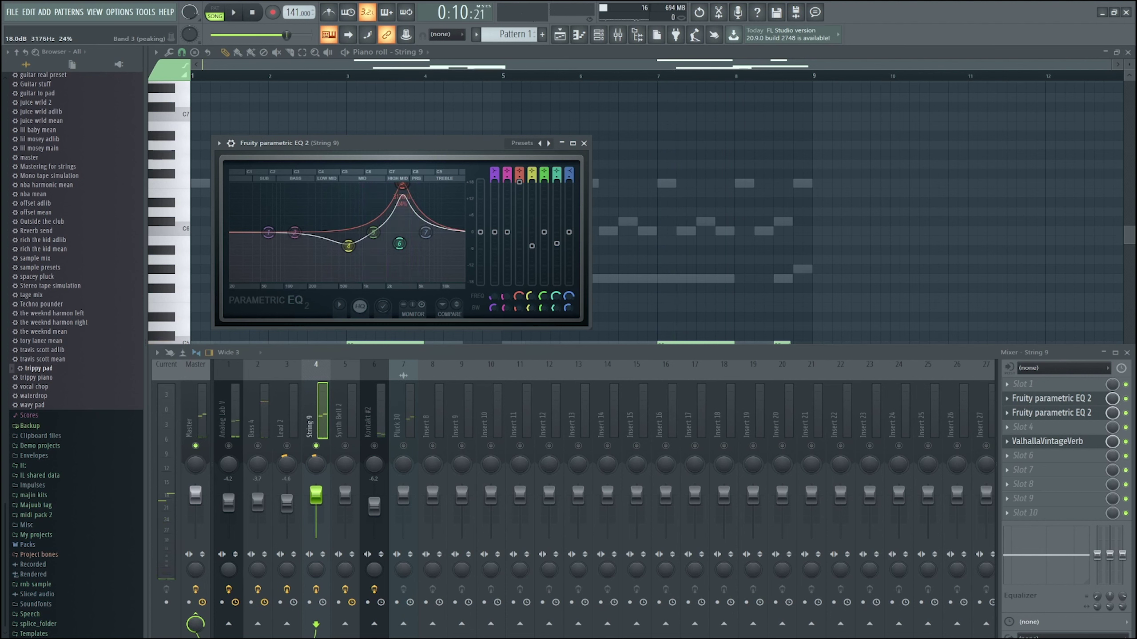
pyautogui.press('space')
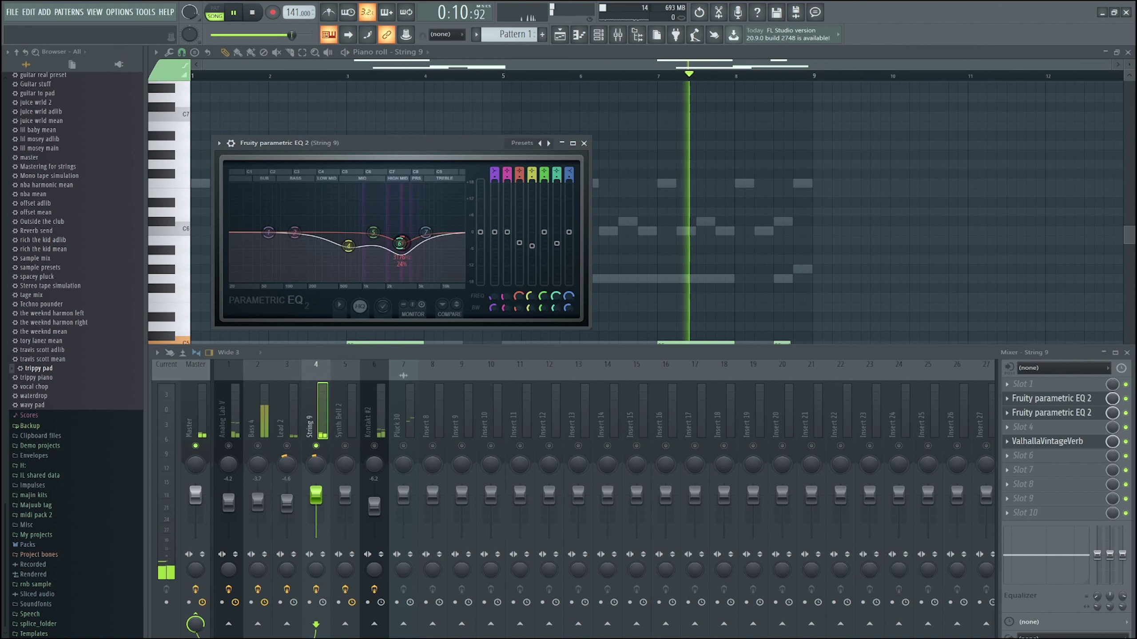
# Unmute all mixer tracks to hear the full melody, and solo the Pluck 30 track for playback.
pyautogui.click(258, 446)
pyautogui.click(287, 446)
pyautogui.rightClick(287, 446)
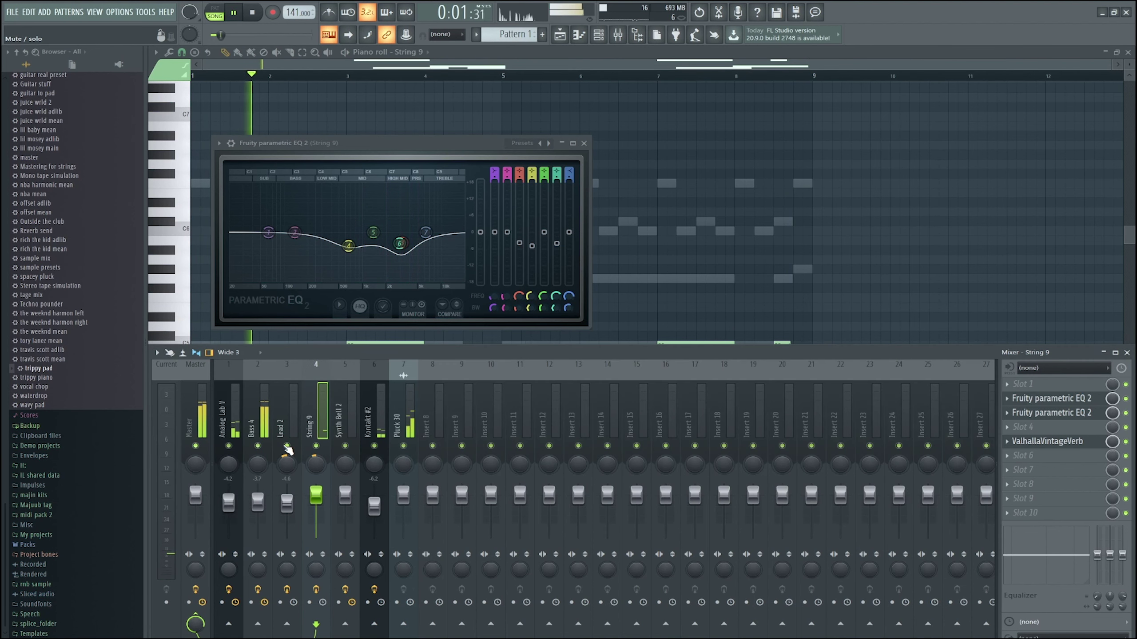
pyautogui.rightClick(403, 446)
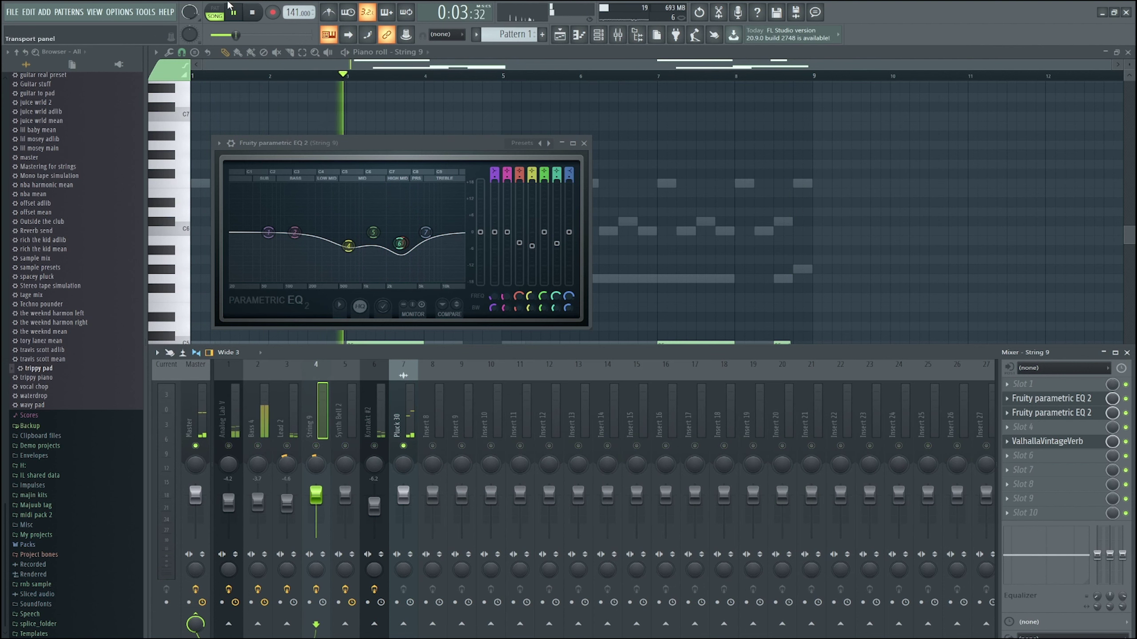
pyautogui.press('space')
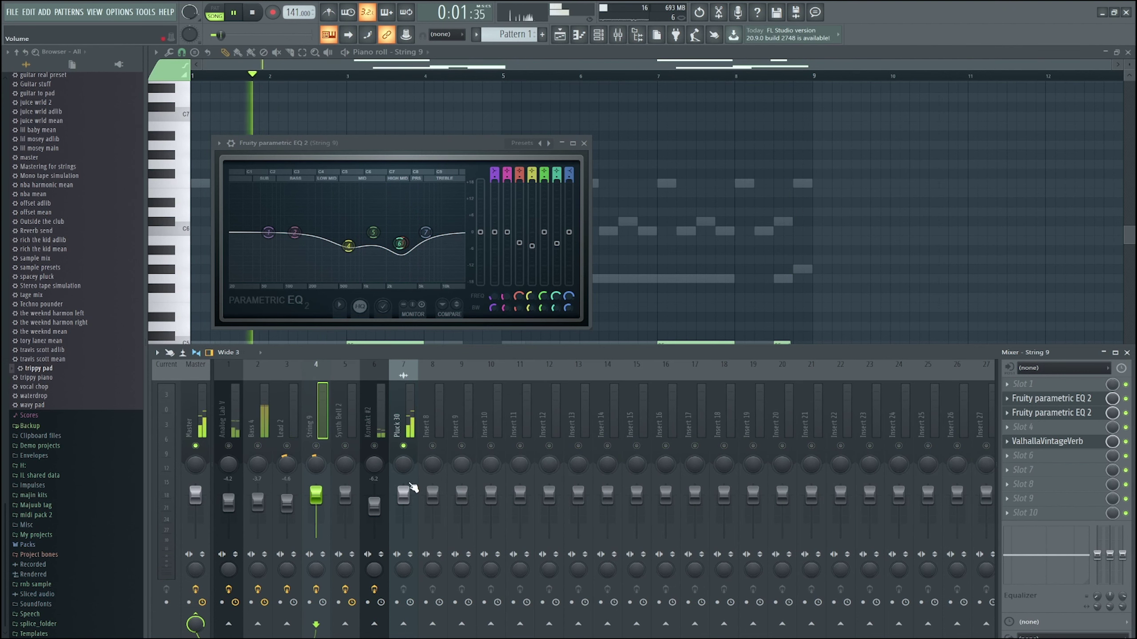
# Lower Pluck 30's volume slightly and add an EQ with the 20Hz - 18kHz cut preset, pulling both cutoffs inward.
pyautogui.press('space')
pyautogui.moveTo(411, 487); pyautogui.dragTo(411, 493)
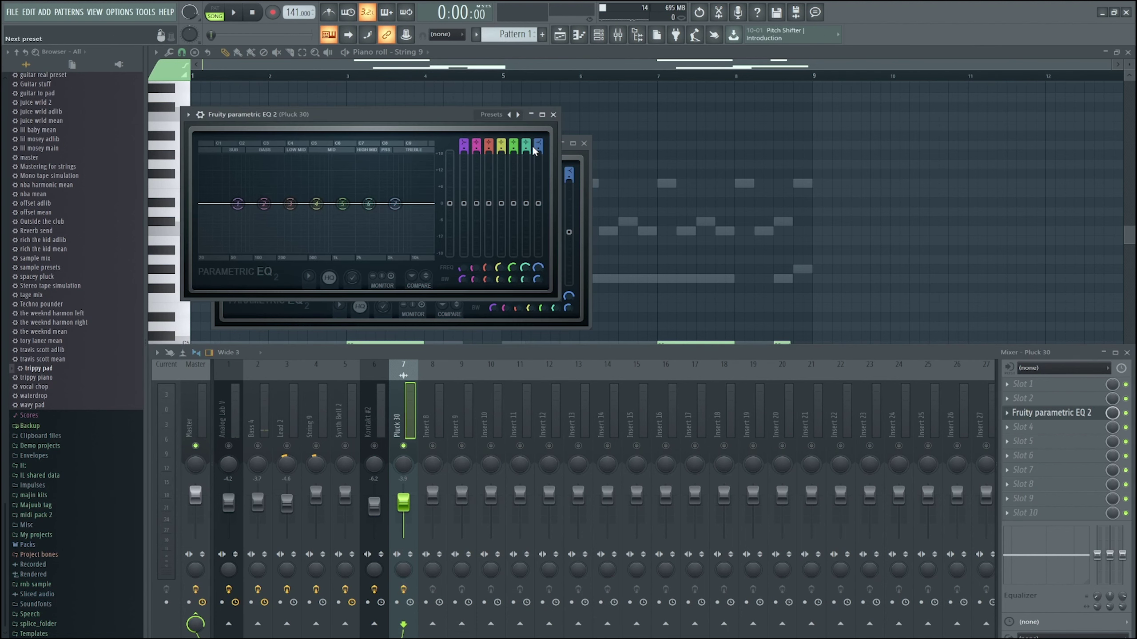
pyautogui.click(518, 114)
pyautogui.press('space')
pyautogui.moveTo(430, 204); pyautogui.dragTo(389, 204)
pyautogui.moveTo(200, 205); pyautogui.dragTo(236, 204)
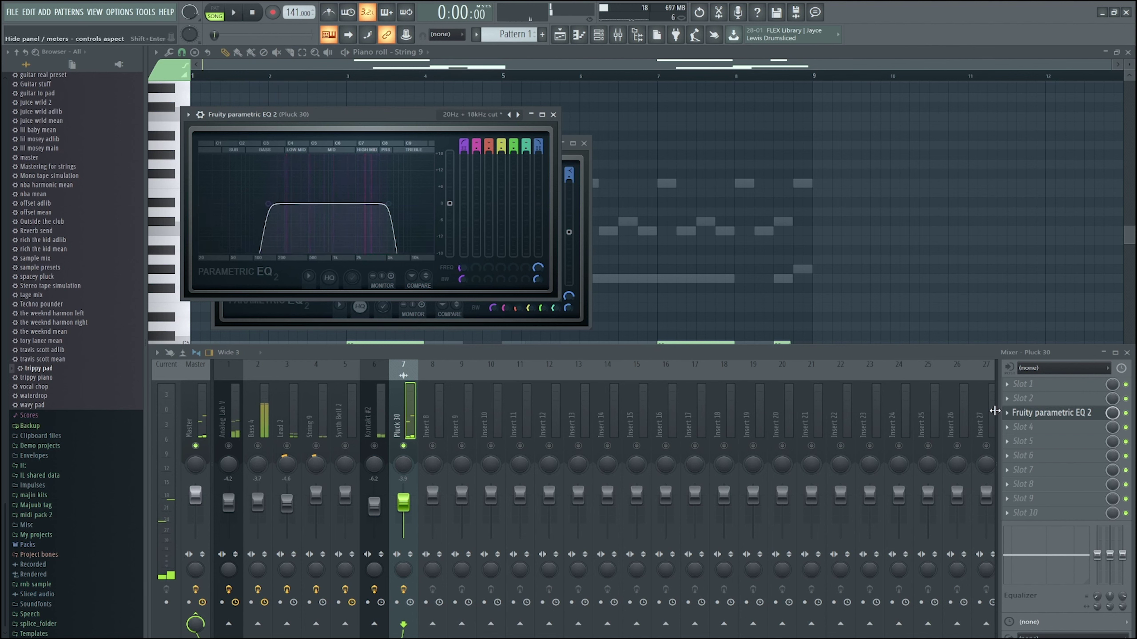
# Add a second EQ to Pluck 30, dip bands 3 and 6 gently, and make a narrow band 5 cut at about 3167 Hz.
pyautogui.press('space')
pyautogui.moveTo(400, 232); pyautogui.dragTo(395, 241)
pyautogui.moveTo(321, 232); pyautogui.dragTo(398, 183)
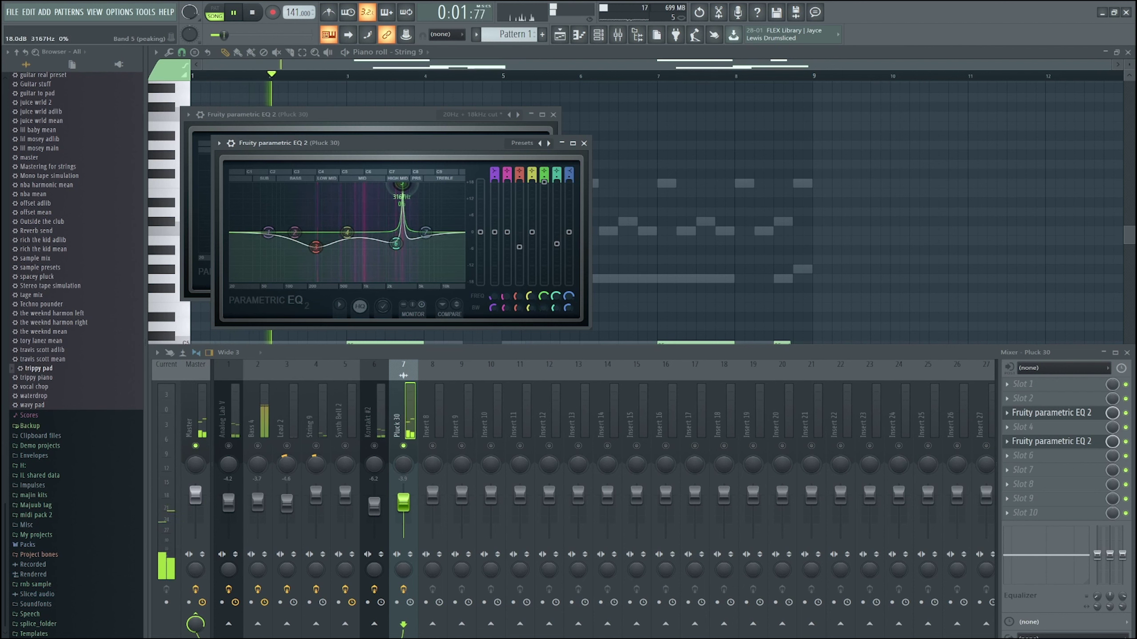
pyautogui.moveTo(544, 182); pyautogui.dragTo(544, 215)
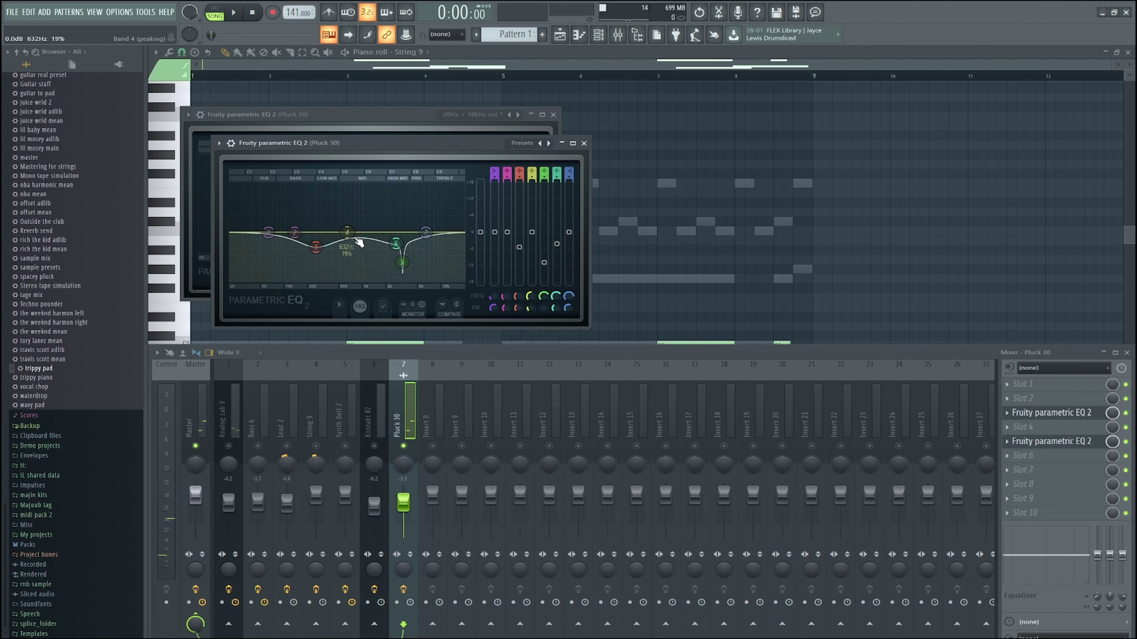
# Sweep band 4 of Pluck 30's second EQ to about 2438 Hz and lower it into a cut.
pyautogui.moveTo(361, 208); pyautogui.dragTo(392, 183)
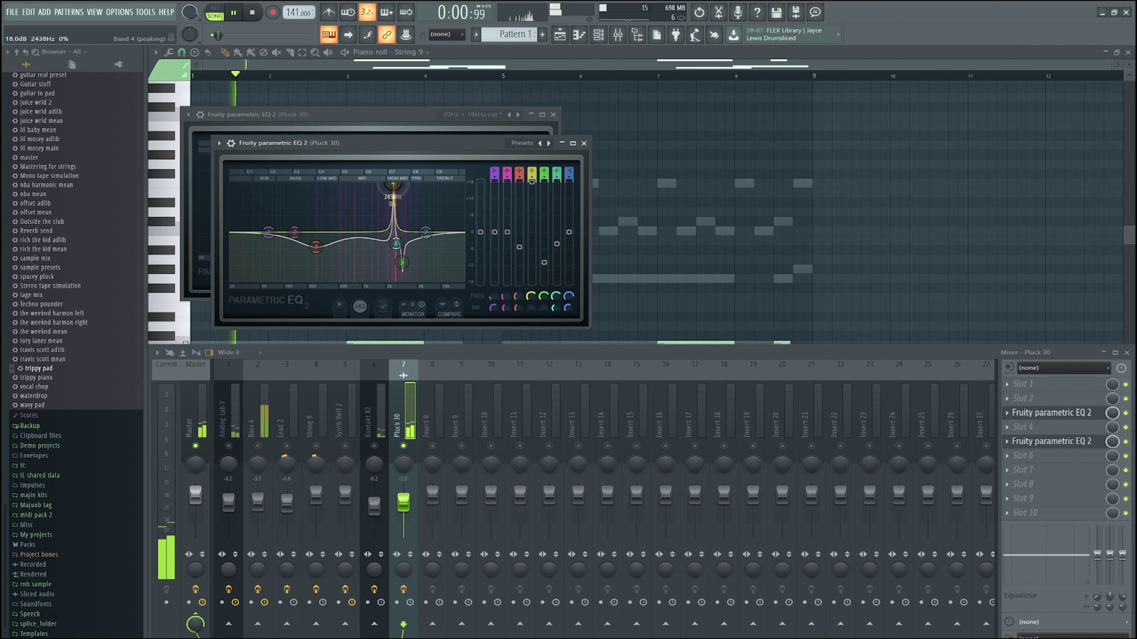
pyautogui.press('space')
pyautogui.moveTo(538, 184); pyautogui.dragTo(537, 225)
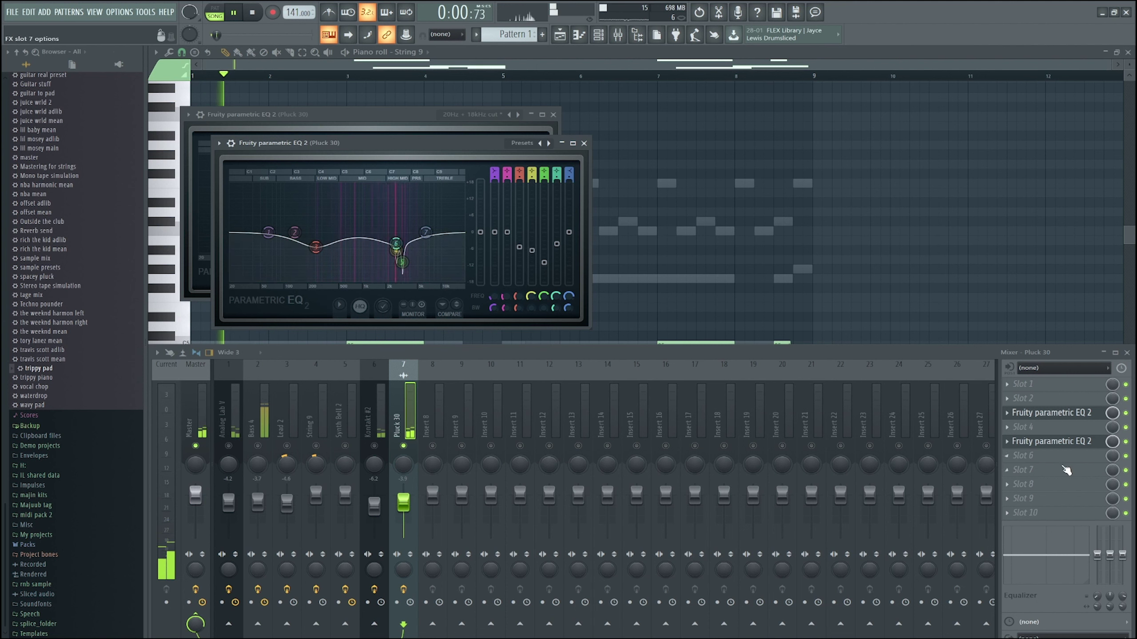
# Add ValhallaVintageVerb to Pluck 30 with 22.8% mix, 1.99 s decay and a 340 Hz low cut.
pyautogui.press('space')
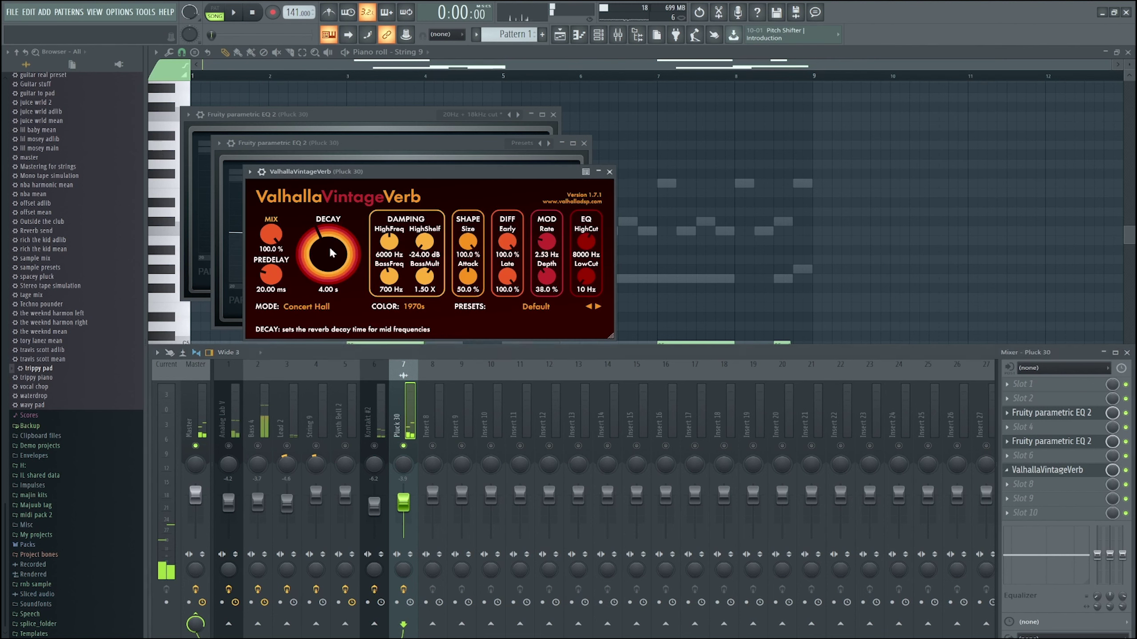
pyautogui.moveTo(271, 234); pyautogui.dragTo(270, 298)
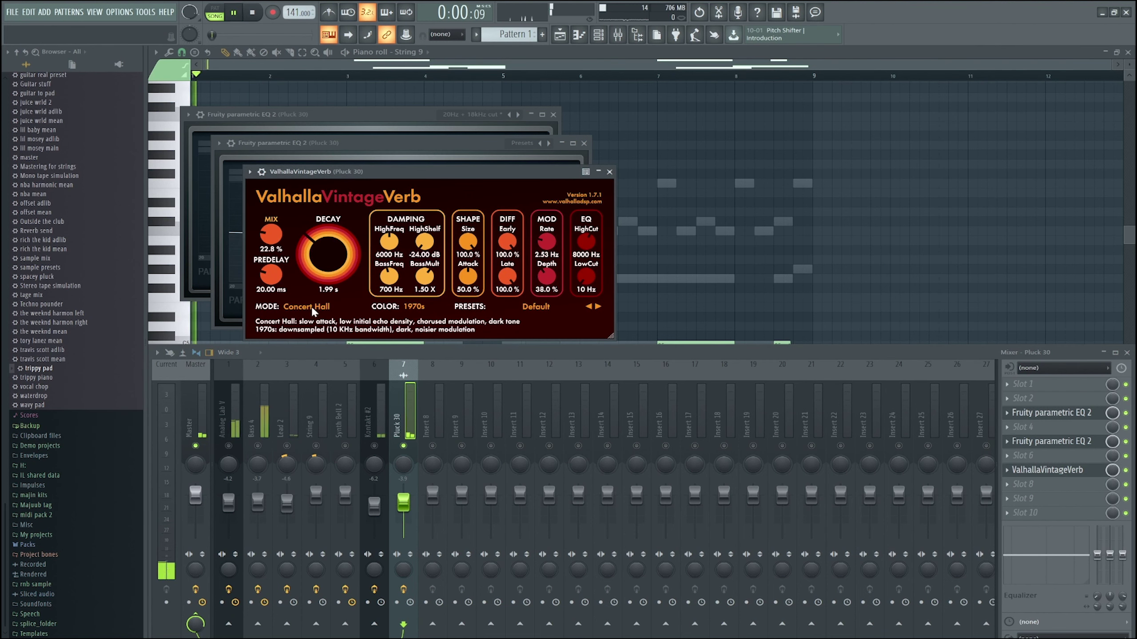
pyautogui.moveTo(584, 295); pyautogui.dragTo(587, 268)
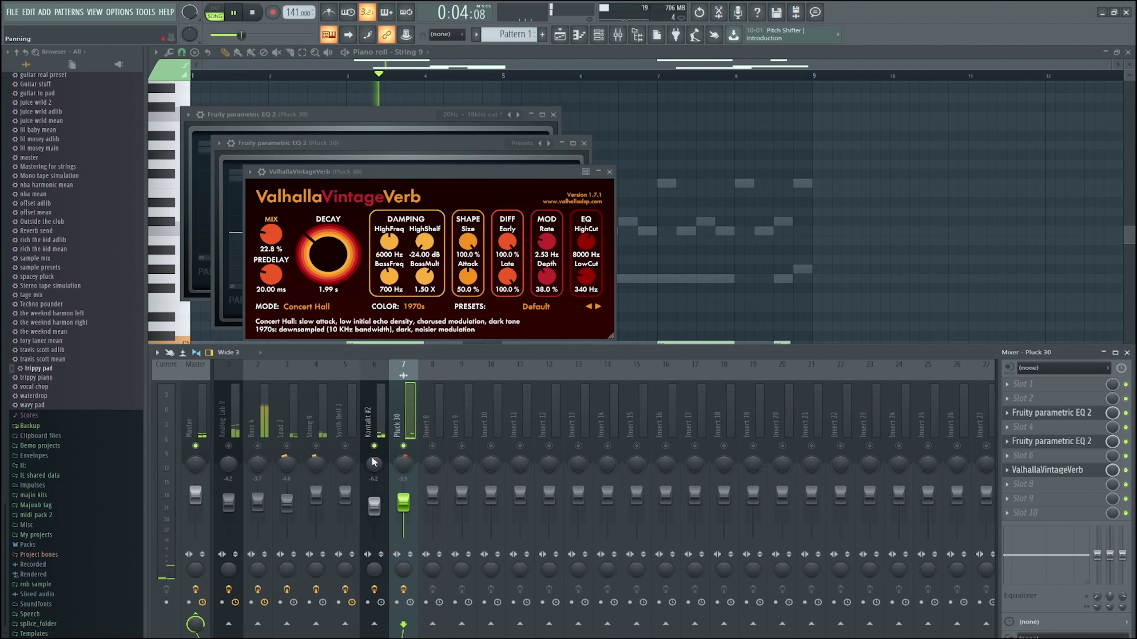
# Pan Kontakt #2 slightly left and solo Synth Bell 2 in the mixer for playback.
pyautogui.moveTo(374, 463); pyautogui.dragTo(374, 468)
pyautogui.click(346, 446)
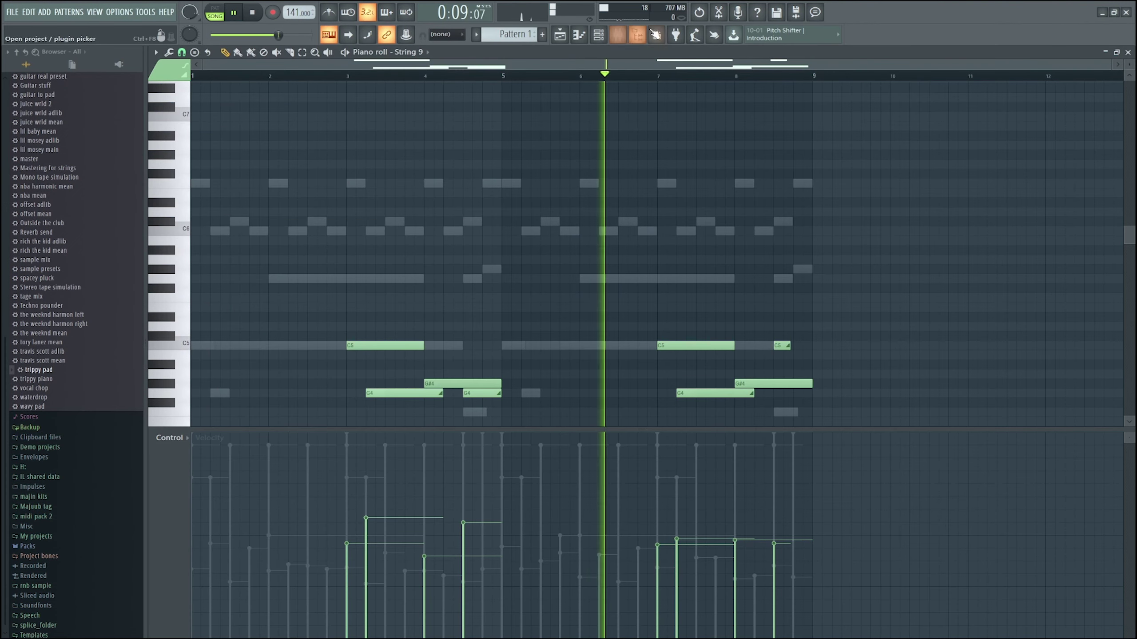
pyautogui.press('F9')
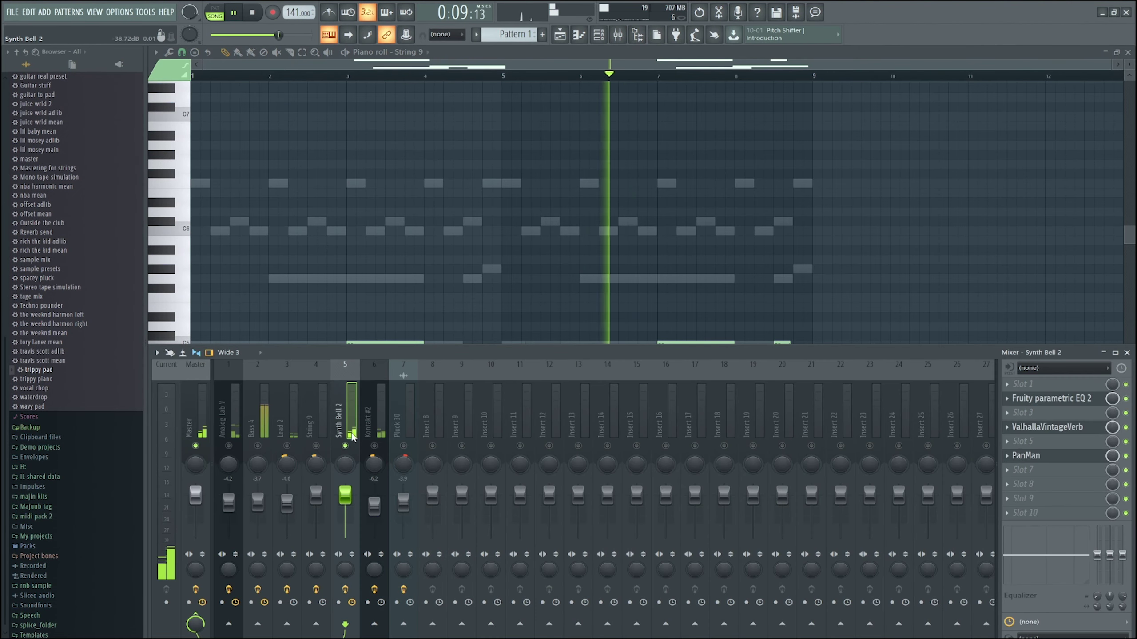
pyautogui.press('space')
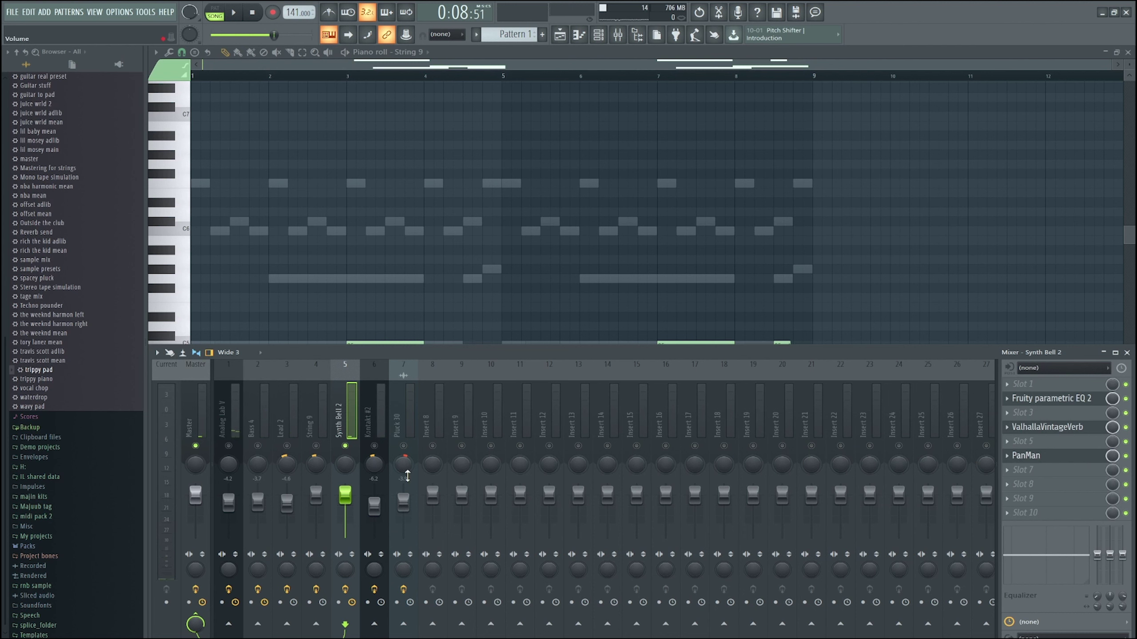
pyautogui.press('space')
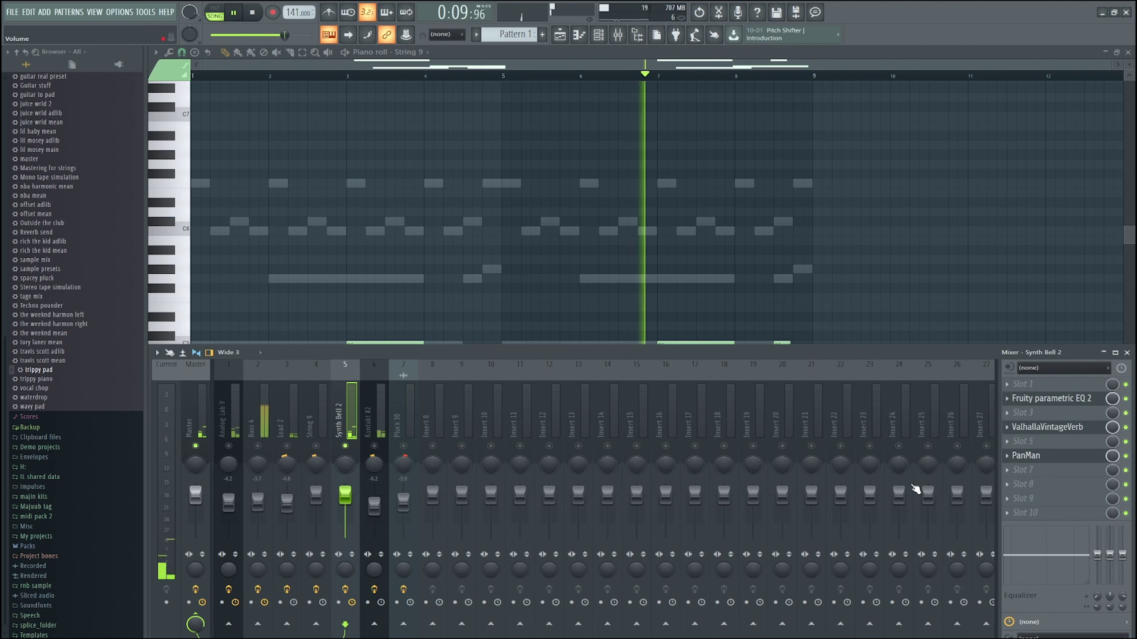
# Open PanMan on Synth Bell 2 and reduce the effect's mix level while listening.
pyautogui.click(1026, 456)
pyautogui.press('space')
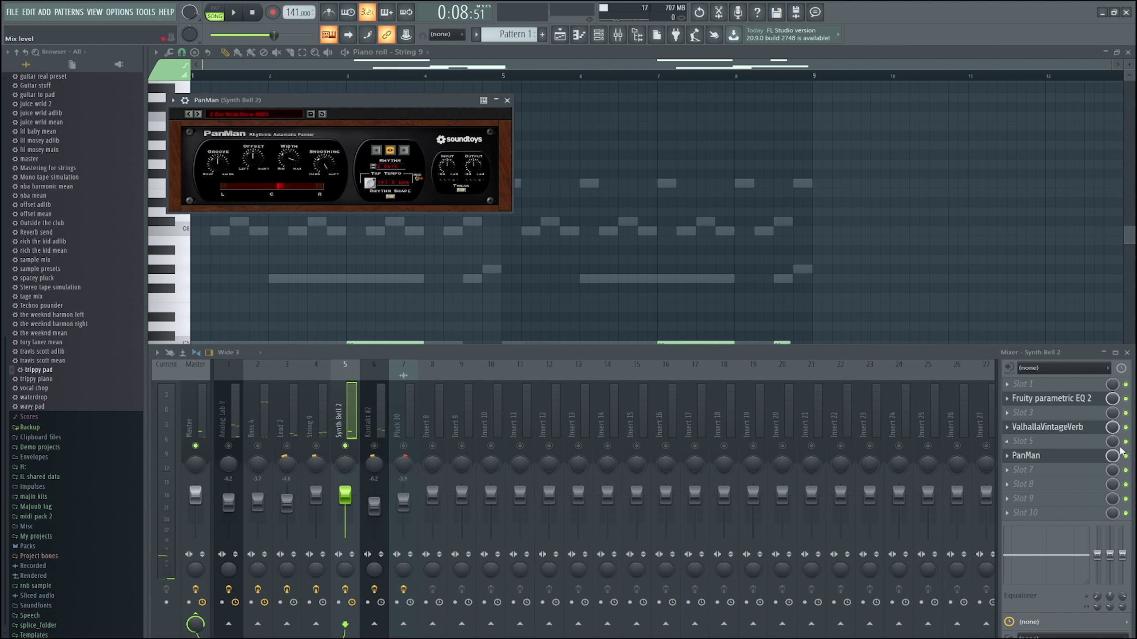
pyautogui.press('space')
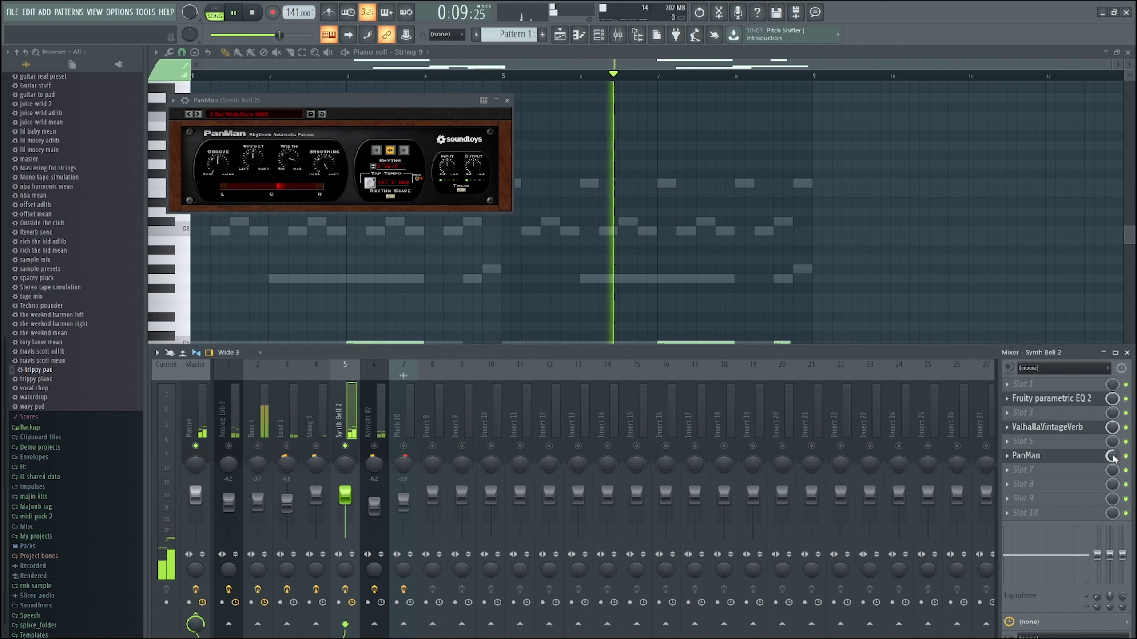
pyautogui.press('space')
pyautogui.press('space')
# Lower Synth Bell 2's volume slightly and unmute all mixer tracks to hear it with the full melody.
pyautogui.scroll(-3, 360, 490)
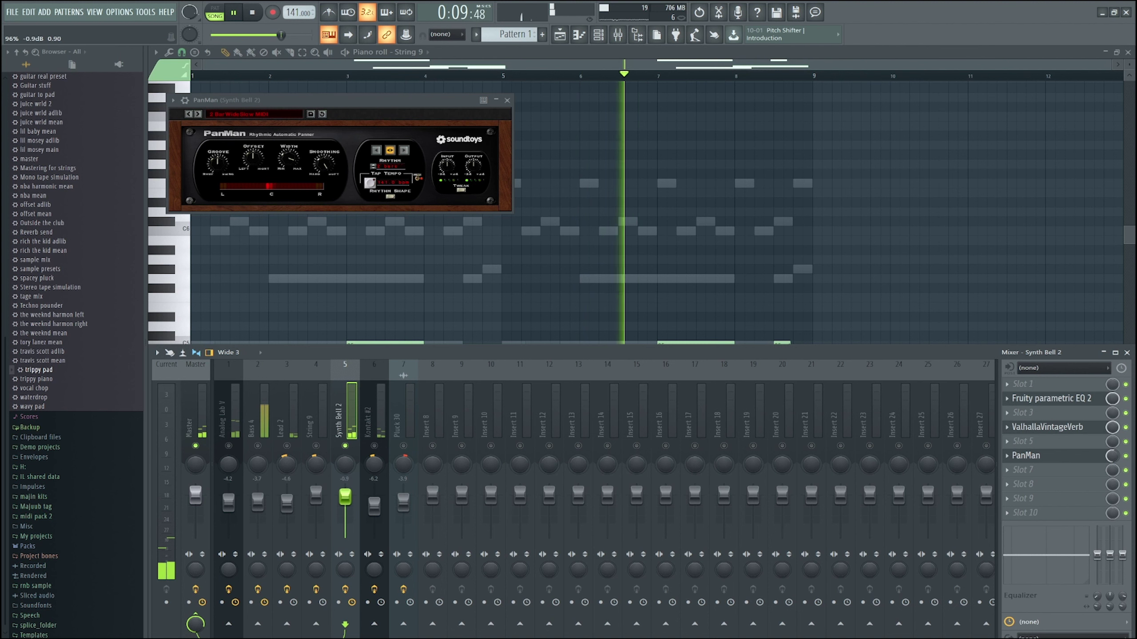
pyautogui.press('space')
pyautogui.press('space')
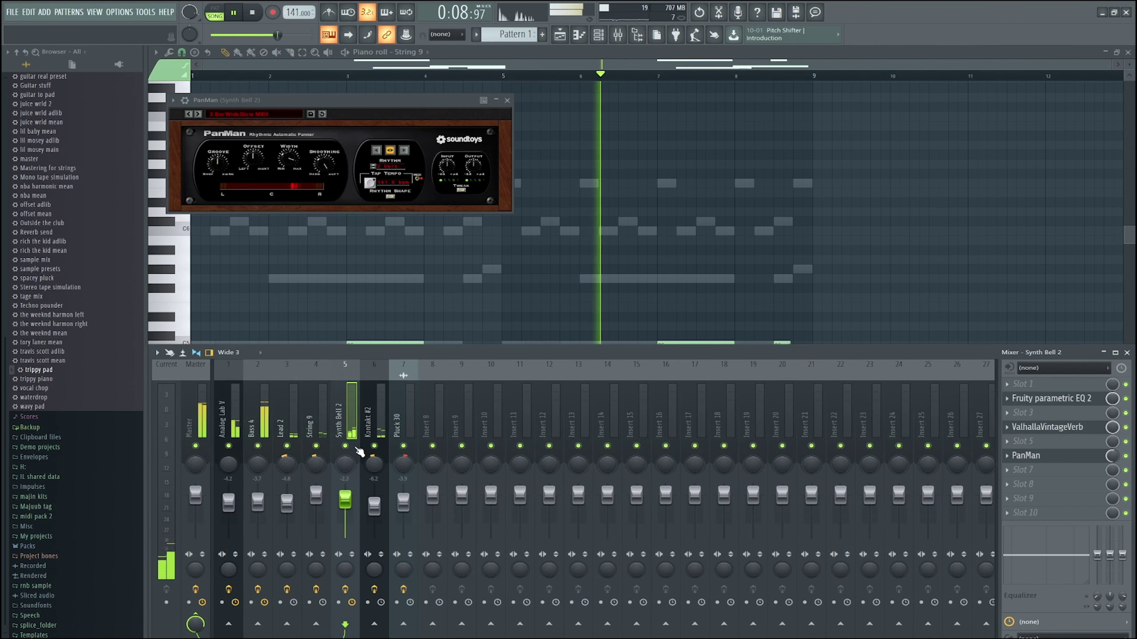
# Add a Fruity parametric EQ 2 in slot 8 of Synth Bell 2 and dip bands 5 and 6 gently.
pyautogui.press('space')
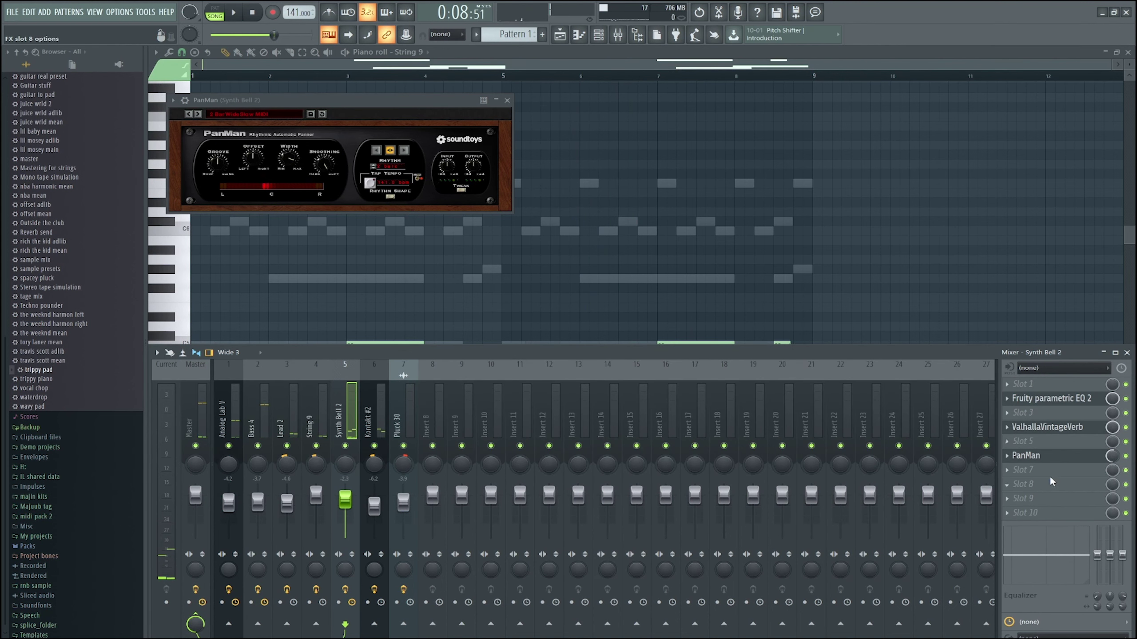
pyautogui.press('space')
pyautogui.moveTo(384, 219)
pyautogui.mouseDown()
pyautogui.moveTo(348, 233)
pyautogui.moveTo(388, 231)
pyautogui.mouseUp()
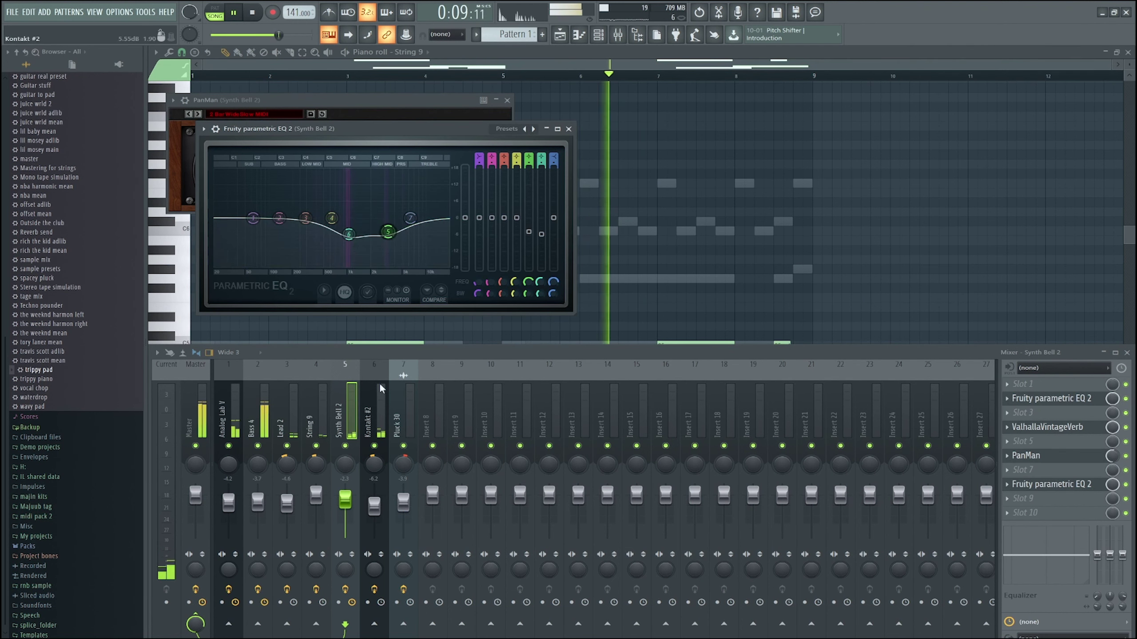
# Raise Synth Bell 2's volume a little and lower the Bass 4 track's volume.
pyautogui.moveTo(344, 498); pyautogui.dragTo(345, 494)
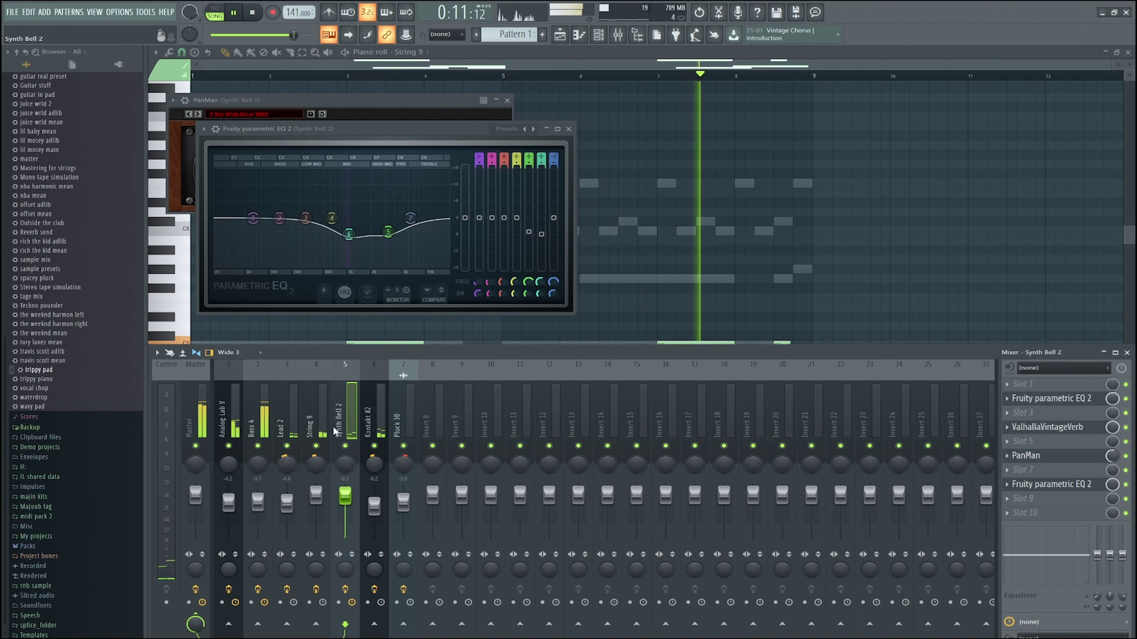
pyautogui.click(263, 500)
pyautogui.moveTo(264, 502); pyautogui.dragTo(264, 507)
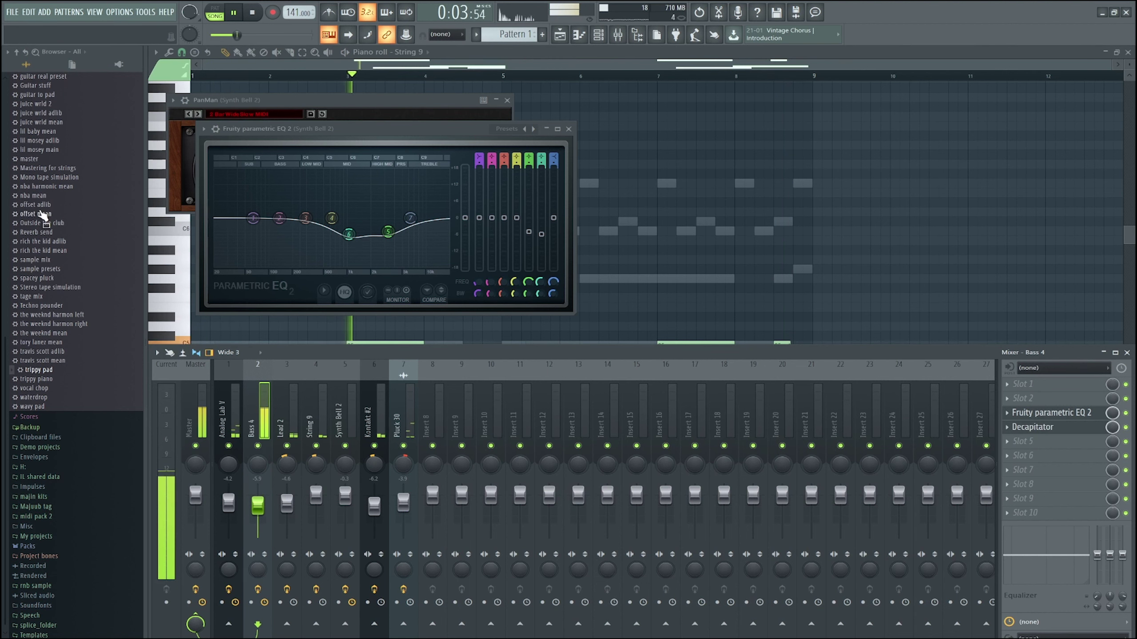
# Load the master mixer preset onto insert 9, route tracks 1 to 8 into it, and open its Ozone 9 Maximizer.
pyautogui.scroll(8, 41, 210)
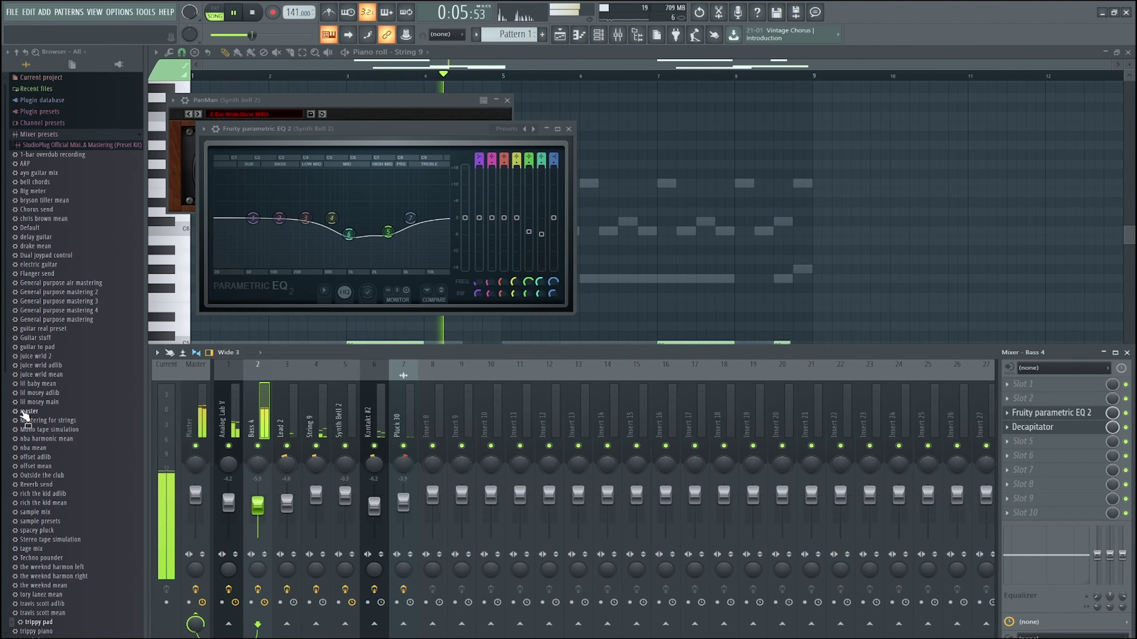
pyautogui.moveTo(440, 411); pyautogui.dragTo(146, 413)
pyautogui.rightClick(462, 624)
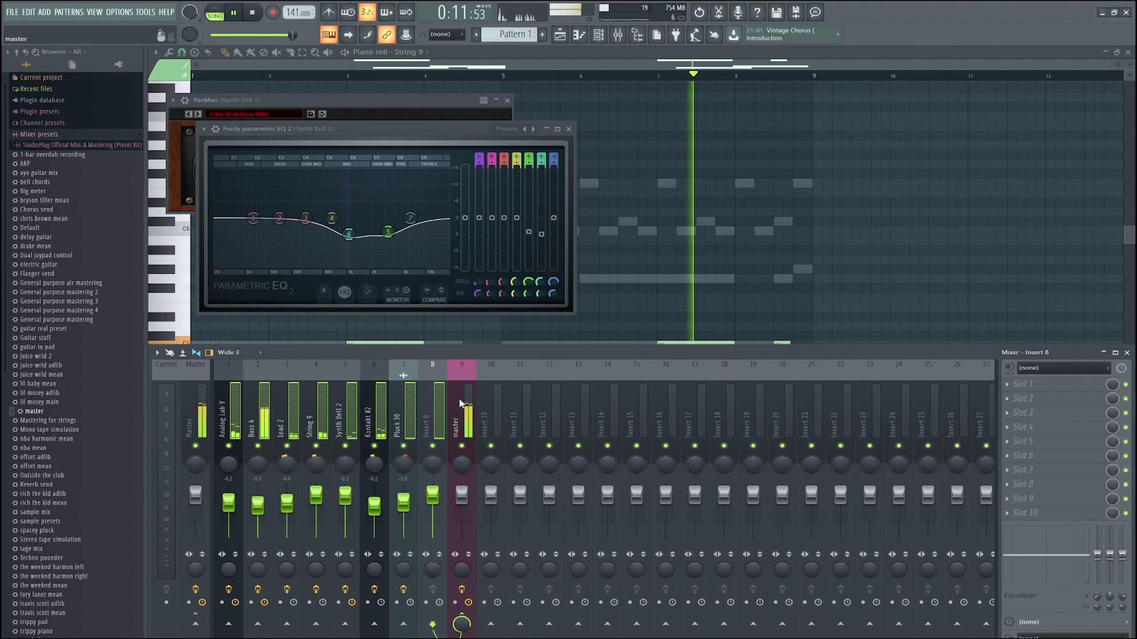
pyautogui.click(454, 513)
pyautogui.click(1044, 428)
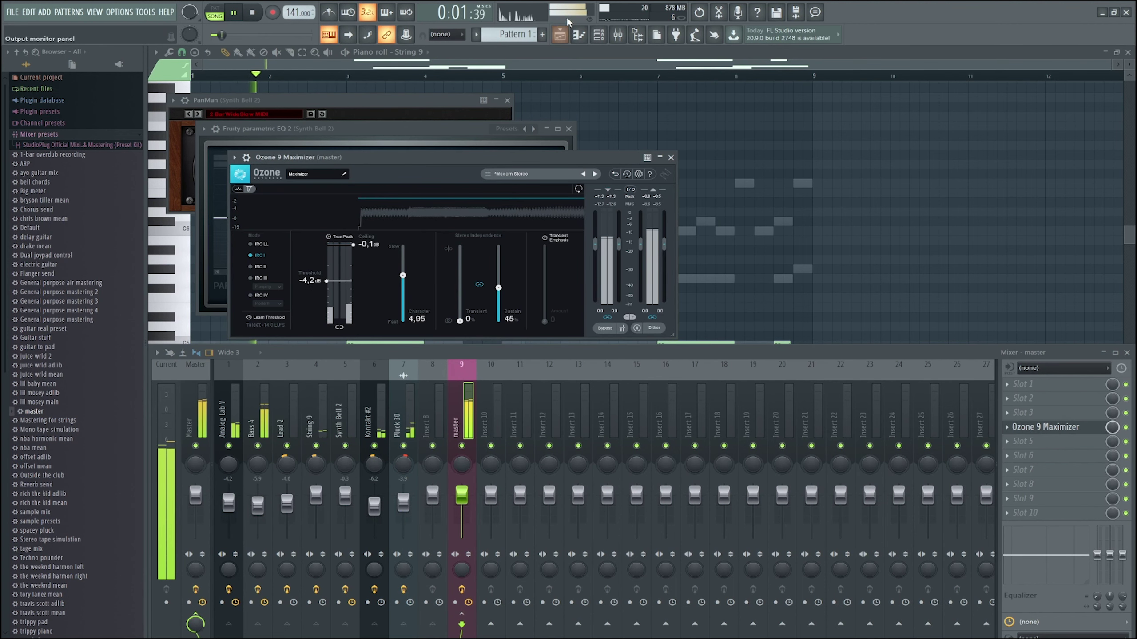
# Remove the clip on Track 4 of the playlist and move the Pluck 30 clip to Track 2.
pyautogui.click(560, 35)
pyautogui.rightClick(334, 187)
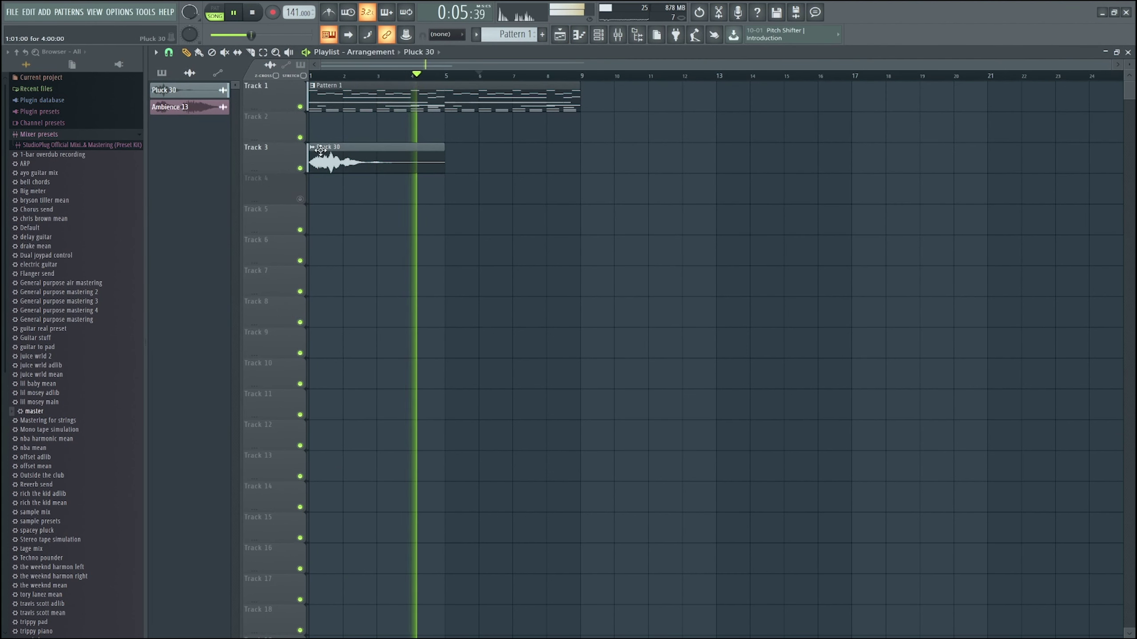
pyautogui.moveTo(320, 151); pyautogui.dragTo(321, 120)
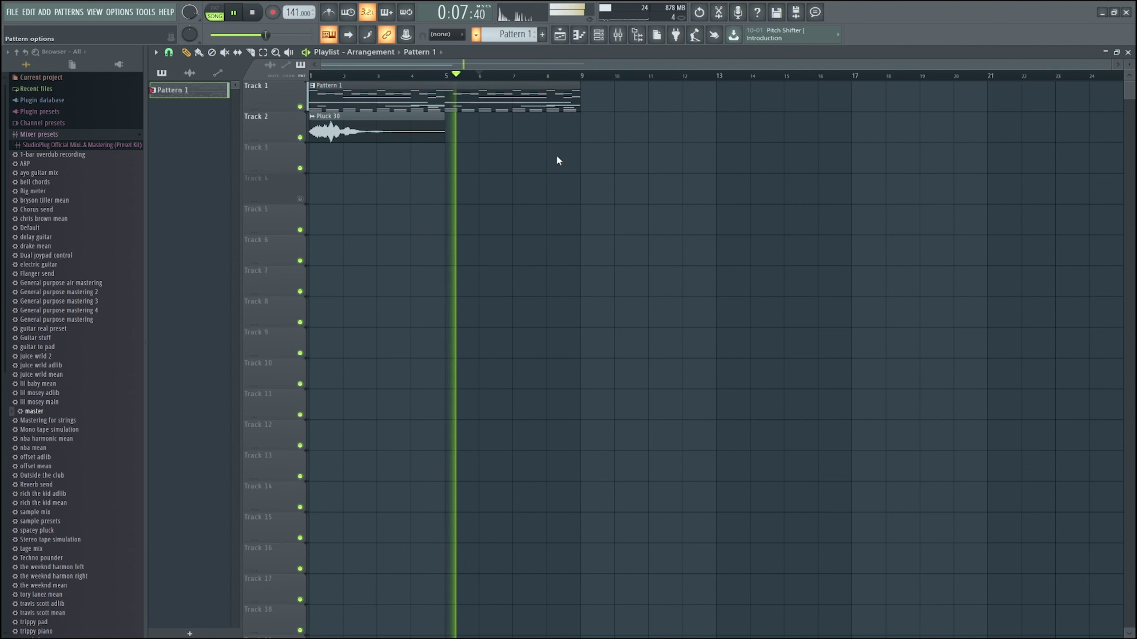
# Split Pattern 1 into separate patterns by channel and delete the remaining pattern clip from Track 1.
pyautogui.press('F7')
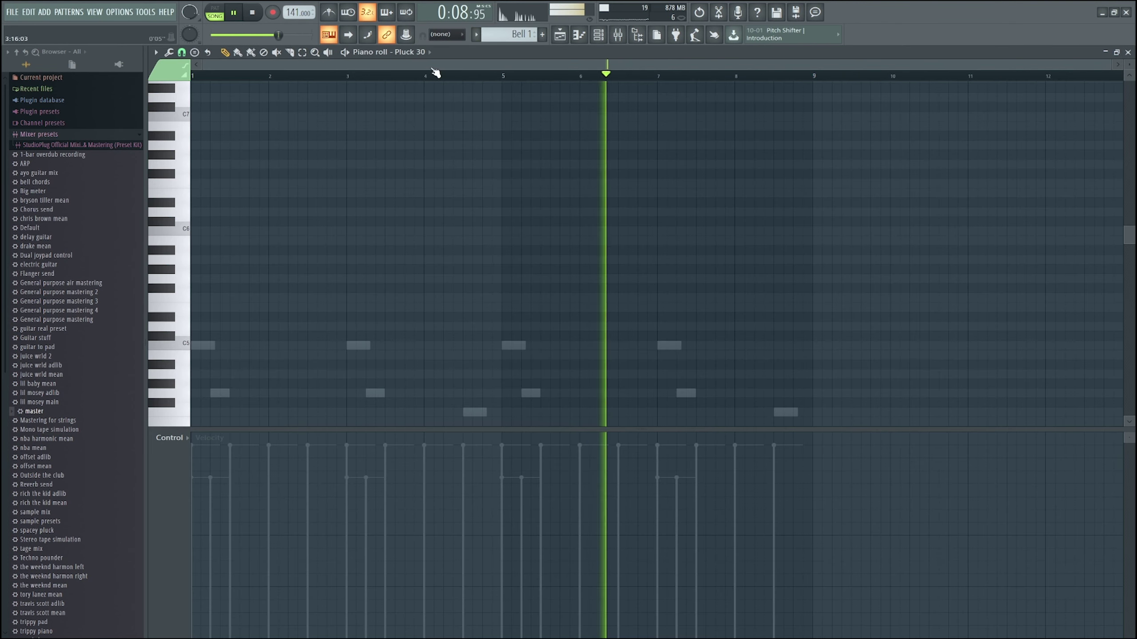
pyautogui.press('F5')
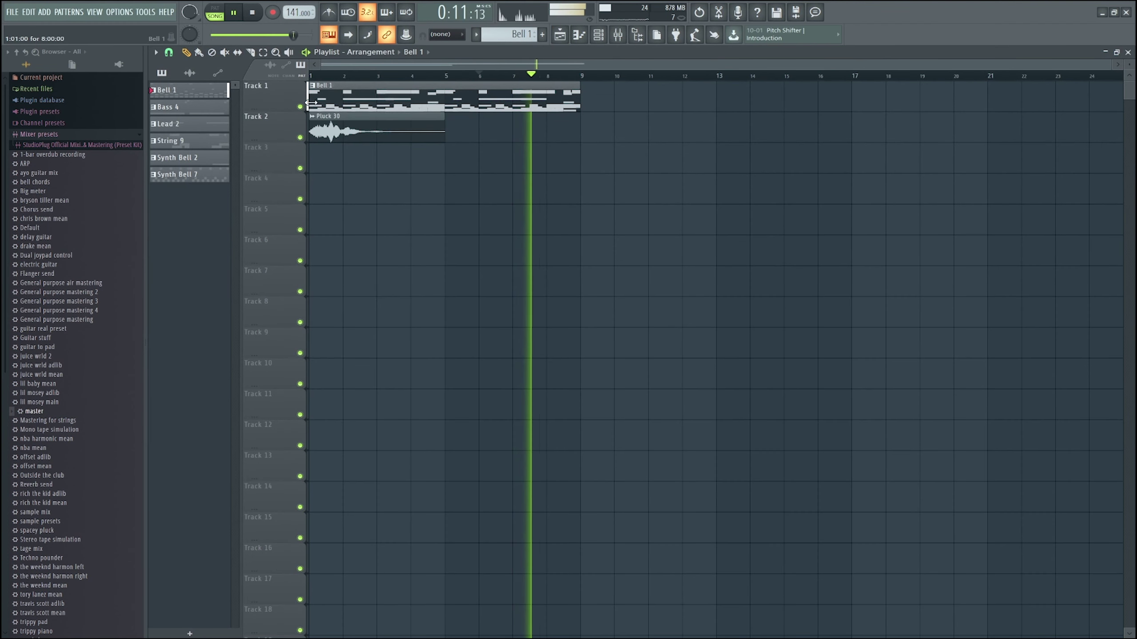
pyautogui.doubleClick(303, 103)
pyautogui.press('Delete')
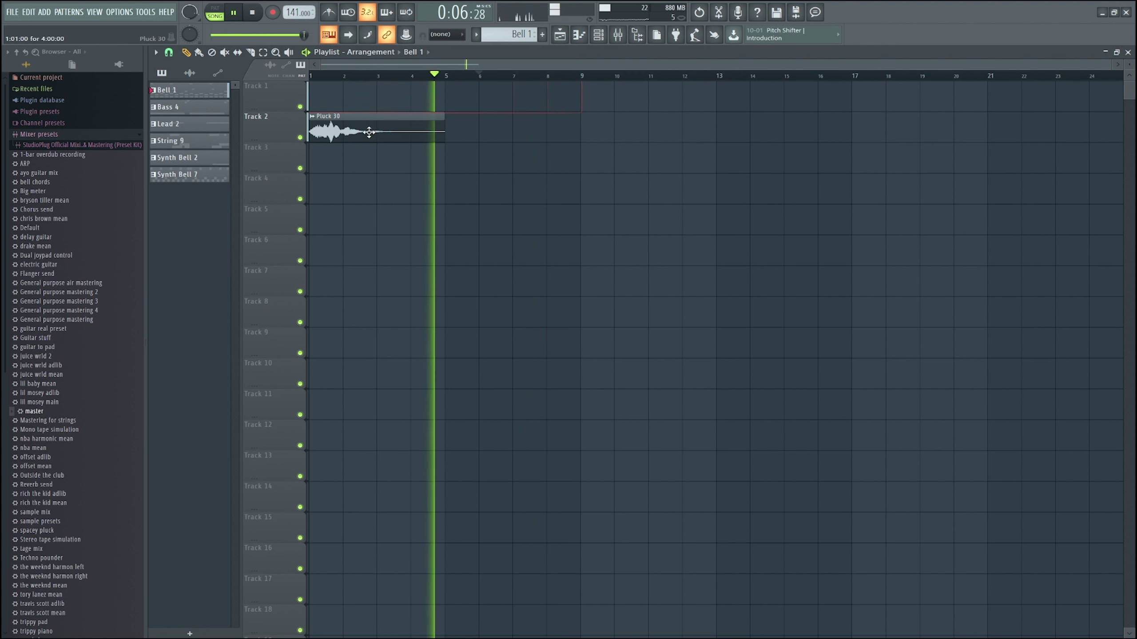
# Move the Pluck 30 clip to Track 10 and place all six split patterns at bar 1 on Tracks 1 to 6.
pyautogui.moveTo(369, 132); pyautogui.dragTo(368, 378)
pyautogui.press('space')
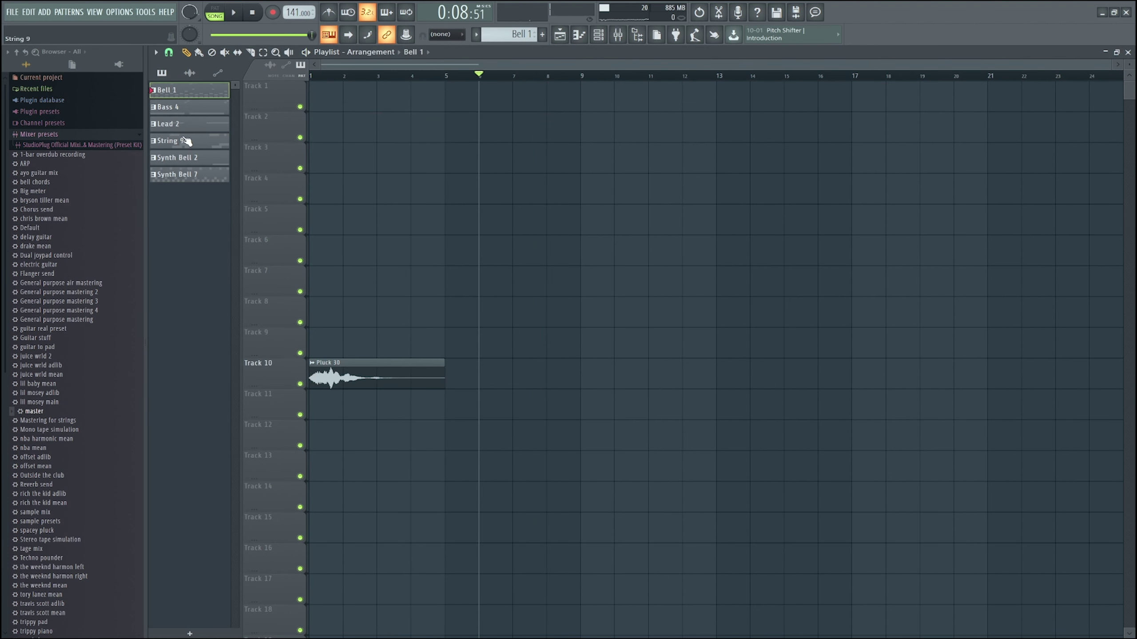
pyautogui.keyDown('shift'); pyautogui.click(186, 173); pyautogui.keyUp('shift')
pyautogui.moveTo(185, 173); pyautogui.dragTo(320, 99)
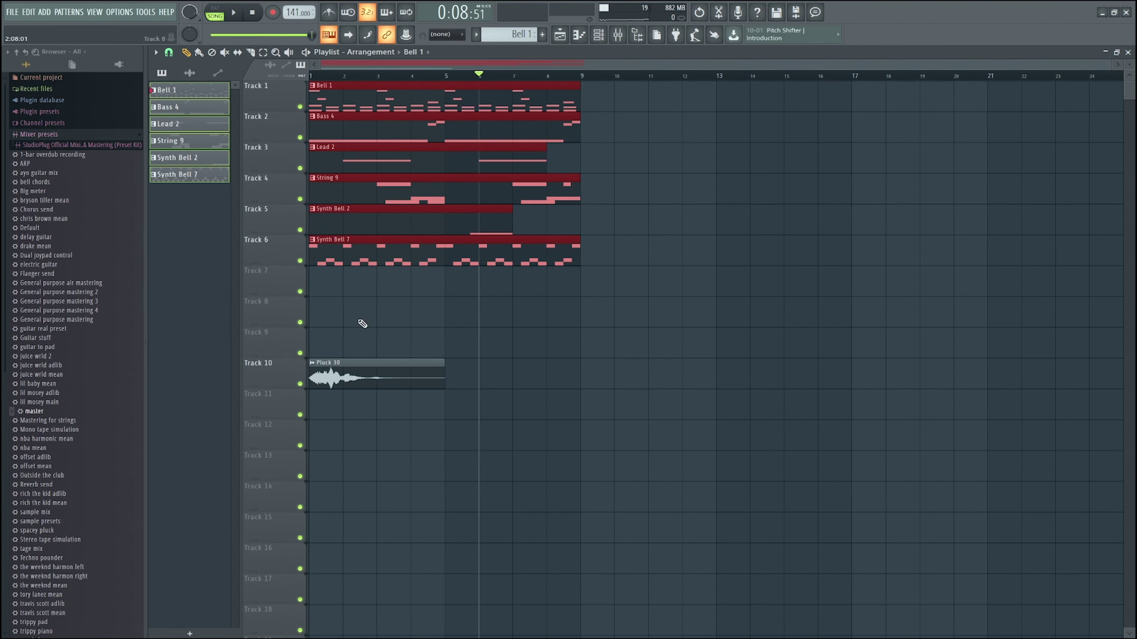